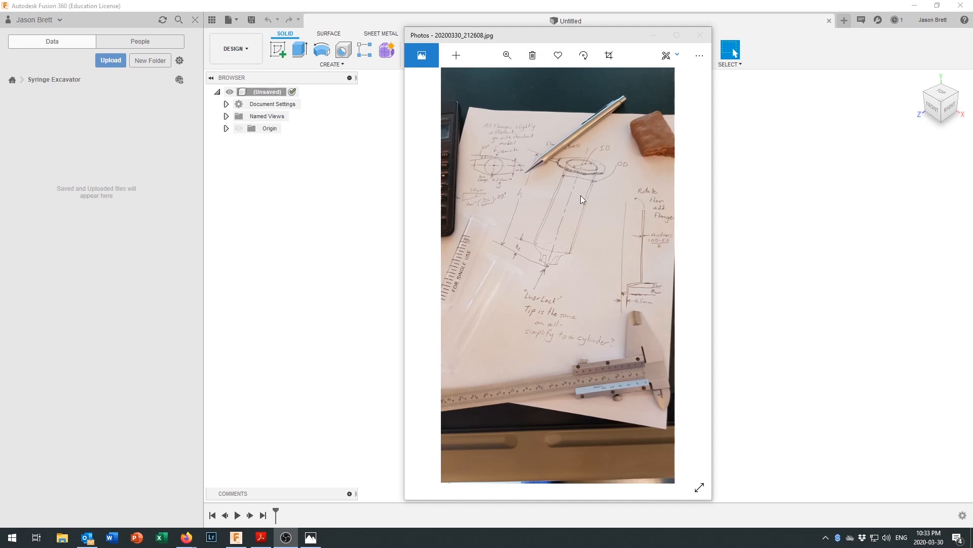
Step: Move the reference photo out of the way and save the design as Syringe Body 30ml in Syringe Excavator
drag(562, 40, 0, 48)
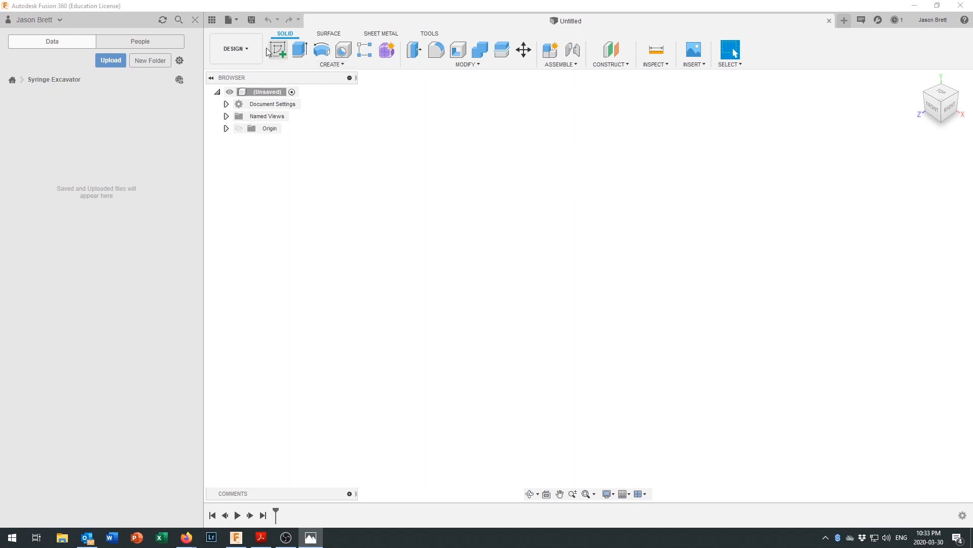
click(250, 20)
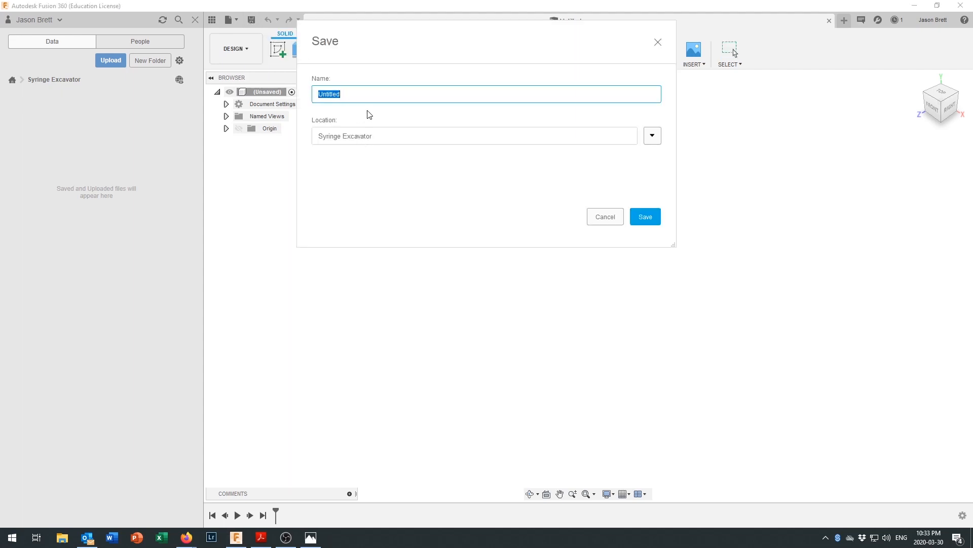
text(Syringe Body 30ml)
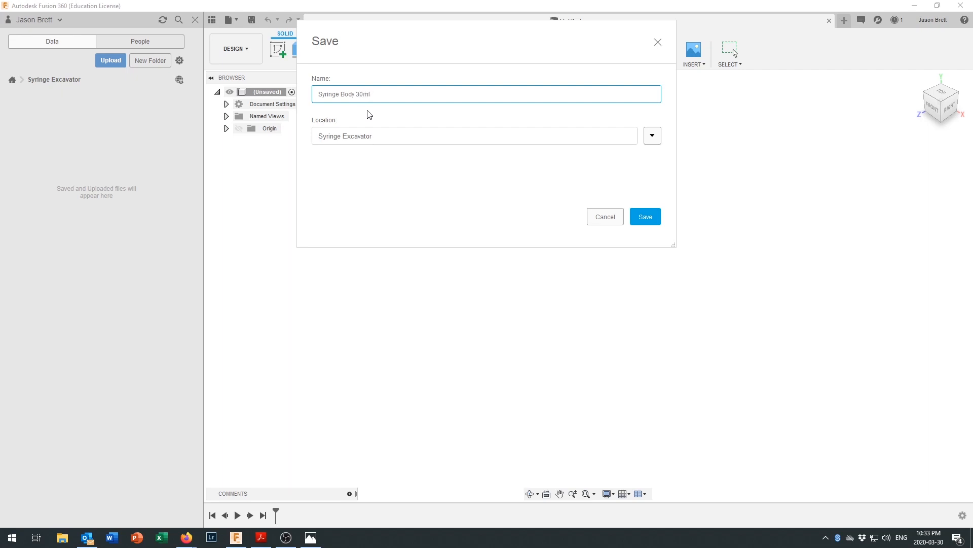
click(646, 217)
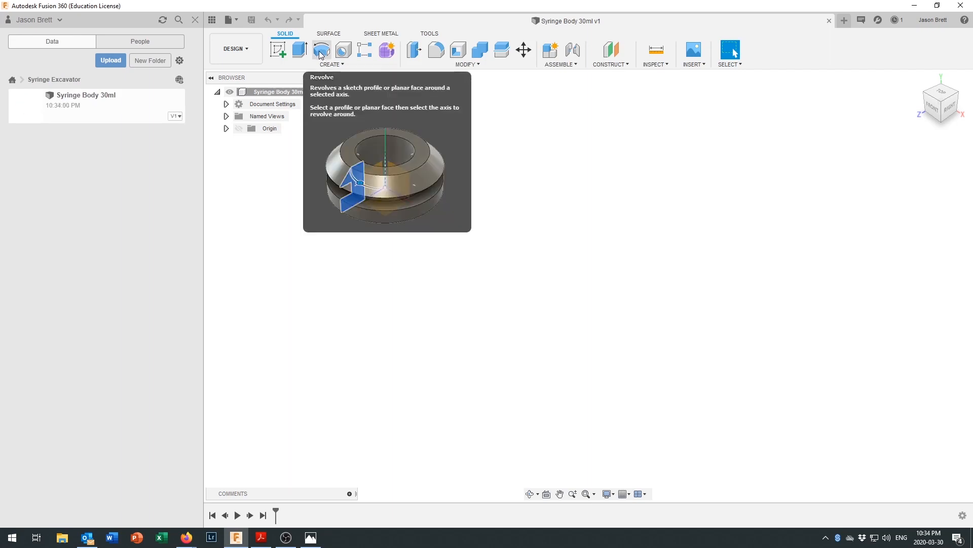
Step: Start a sketch on the front plane and draw a vertical construction line about 120 mm long up from the origin
click(277, 53)
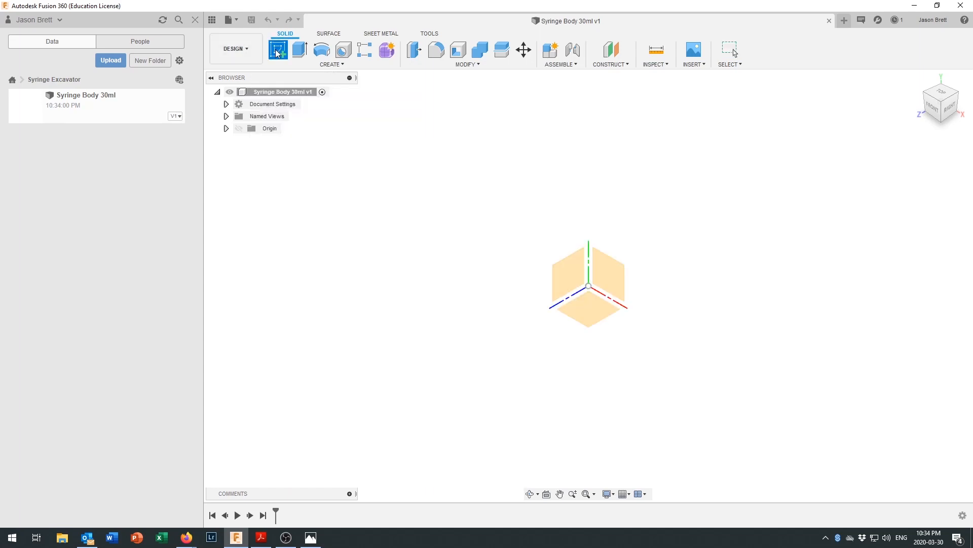
click(613, 276)
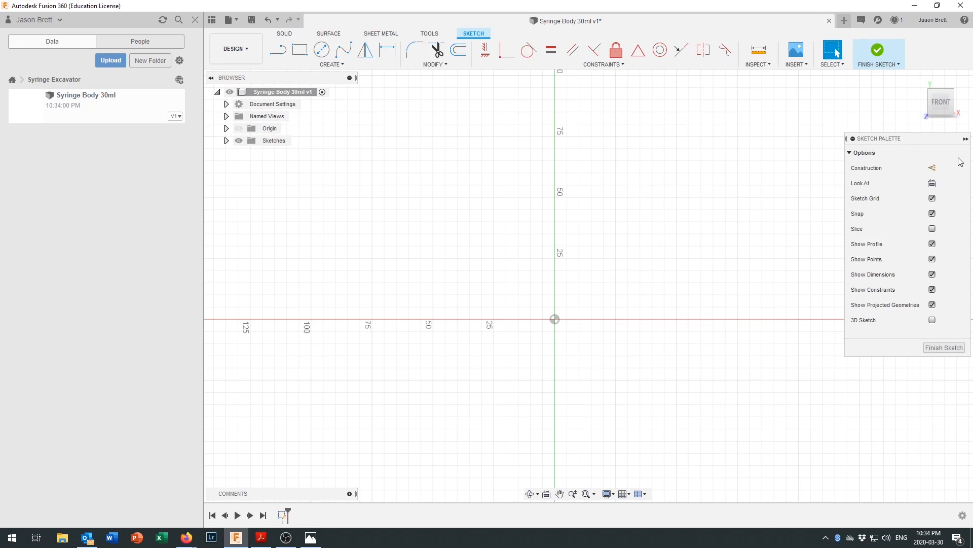
click(932, 168)
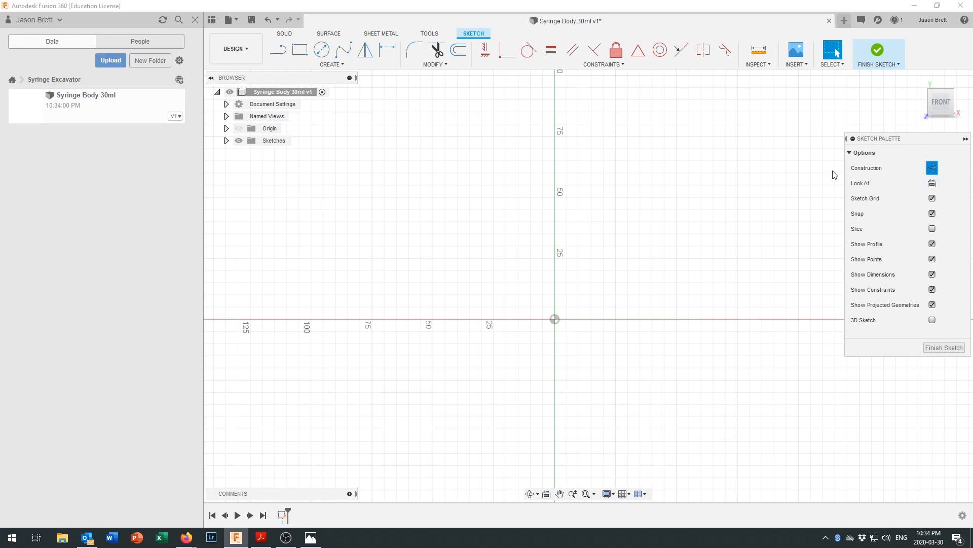
click(278, 50)
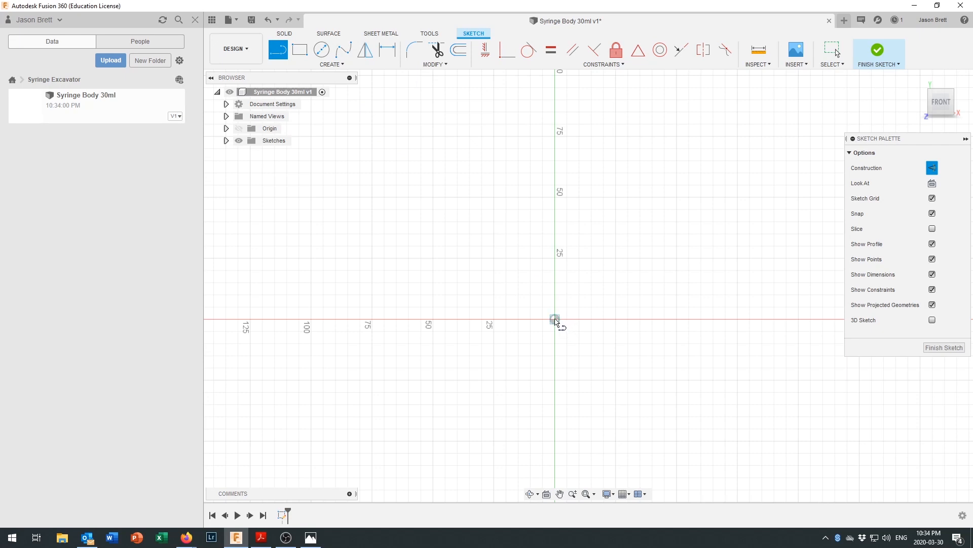
click(555, 318)
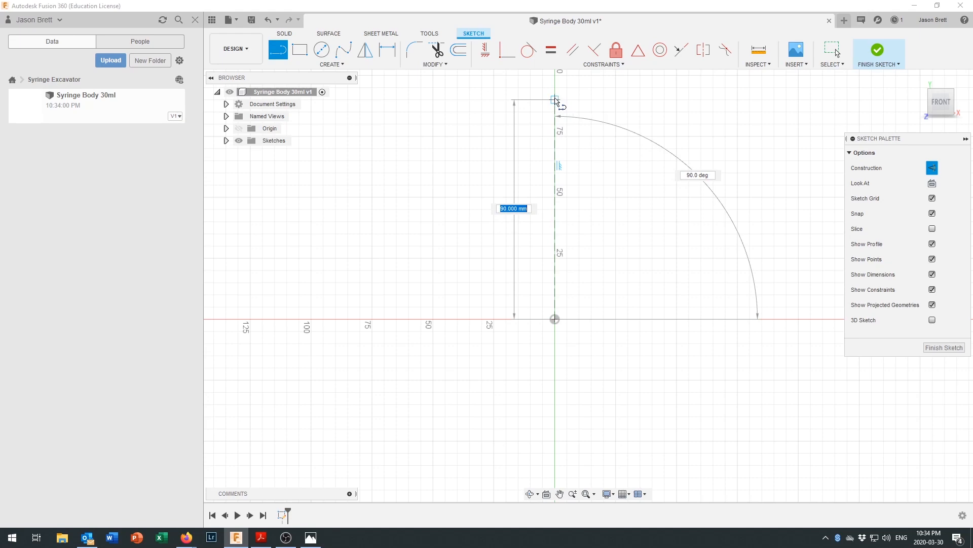
scroll(556, 100, up, 3)
scroll(555, 105, down, 8)
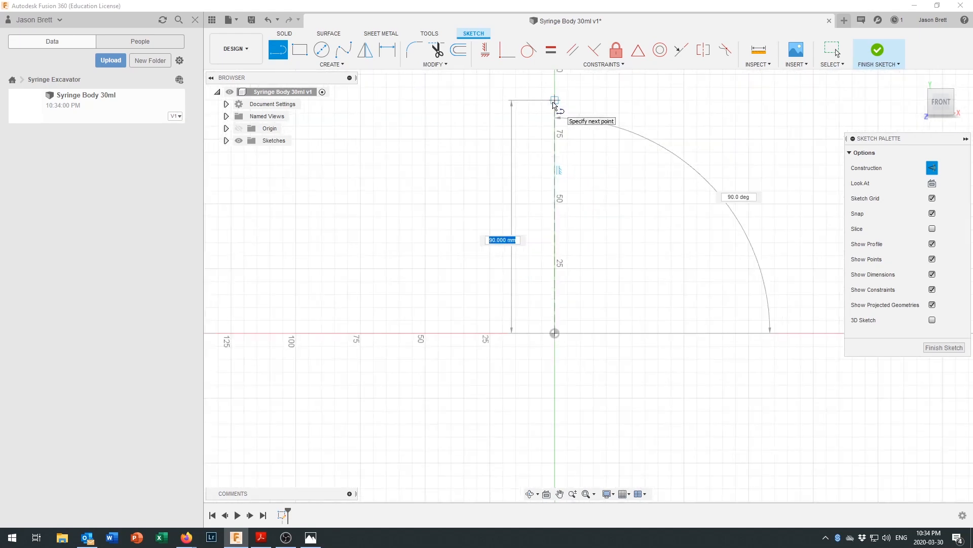
middle_drag(556, 105, 556, 166)
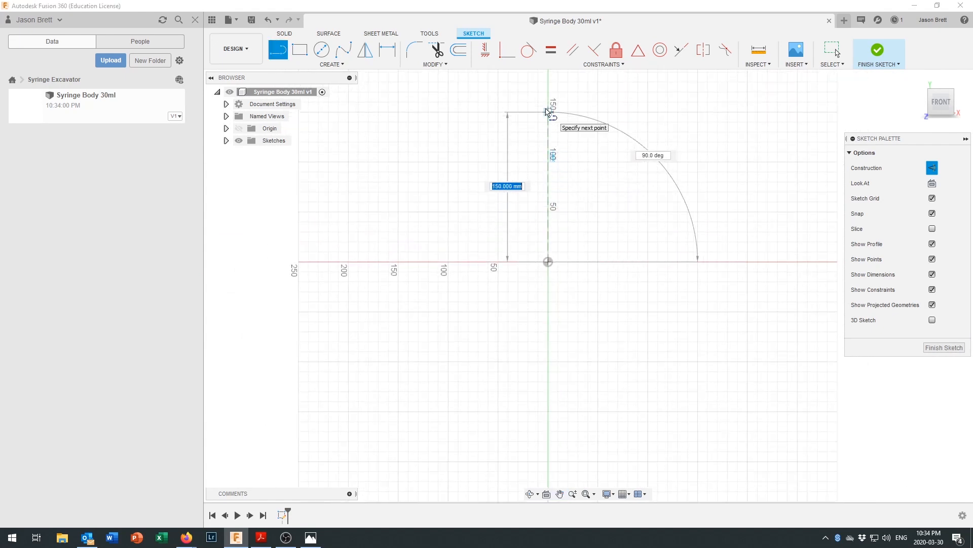
click(548, 142)
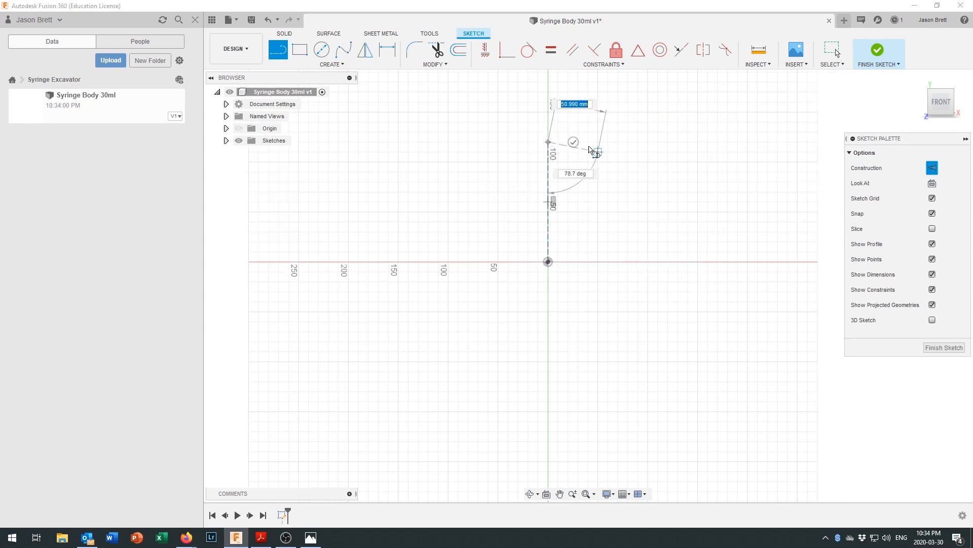
click(573, 143)
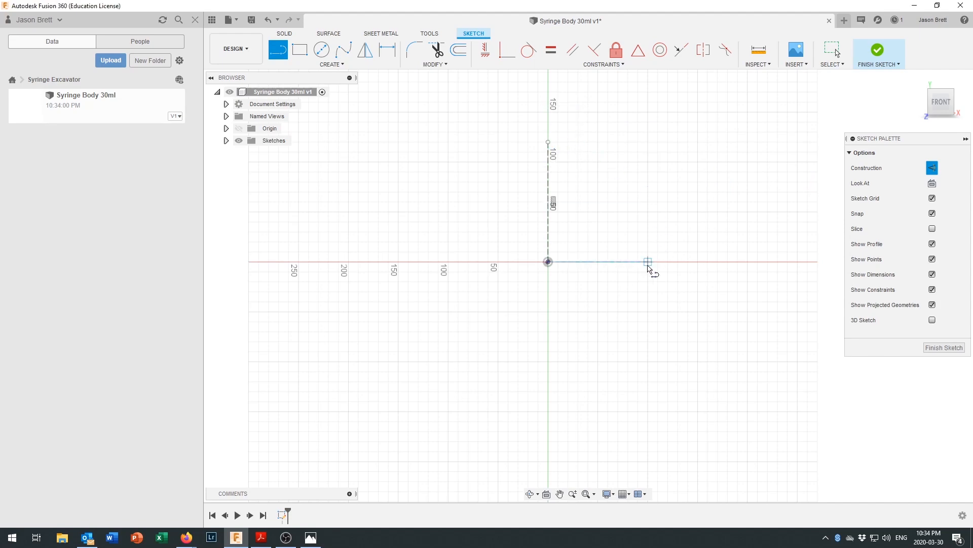
Step: Draw a solid-line half profile from the origin: short horizontal, 10 mm vertical, outward slope about 24 mm, and vertical wall about 98 mm
scroll(573, 200, up, 3)
scroll(564, 201, up, 1)
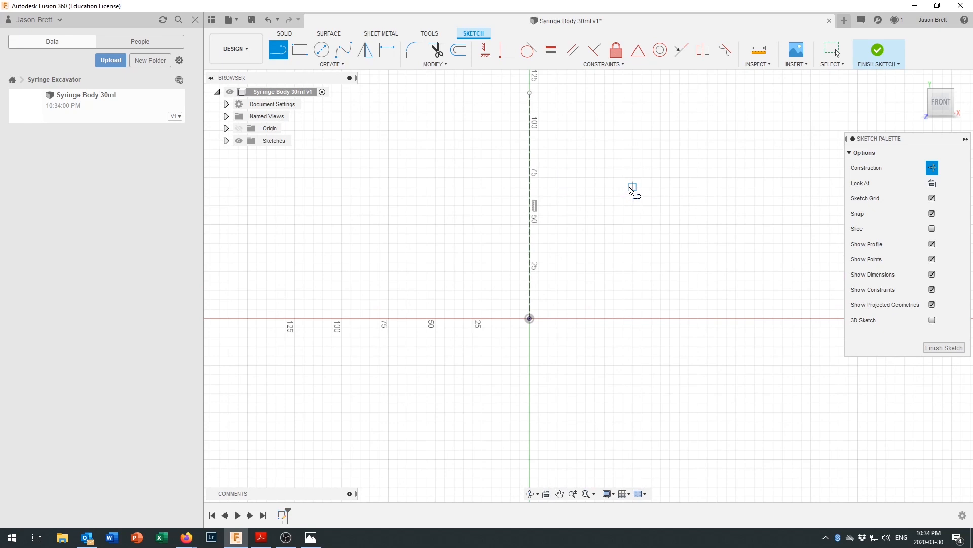
click(932, 168)
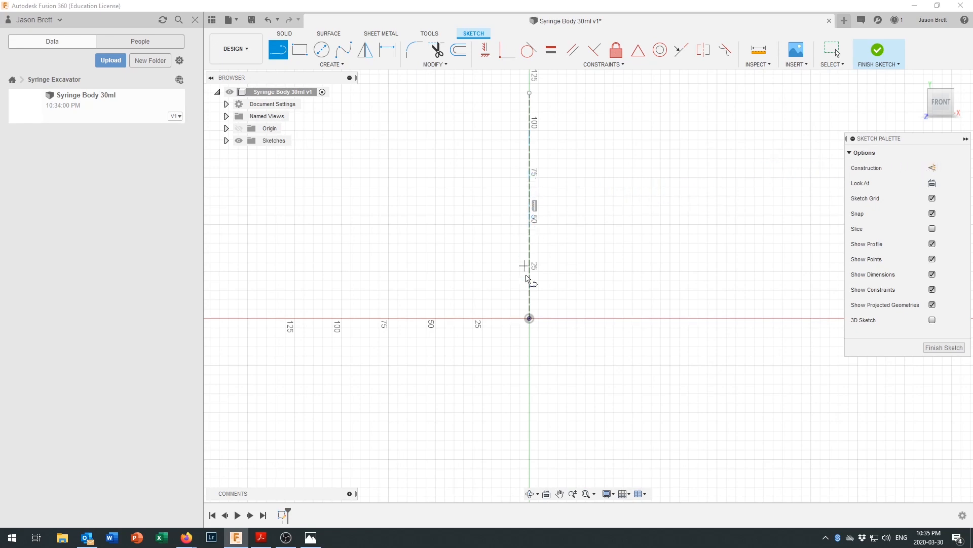
click(529, 319)
click(279, 51)
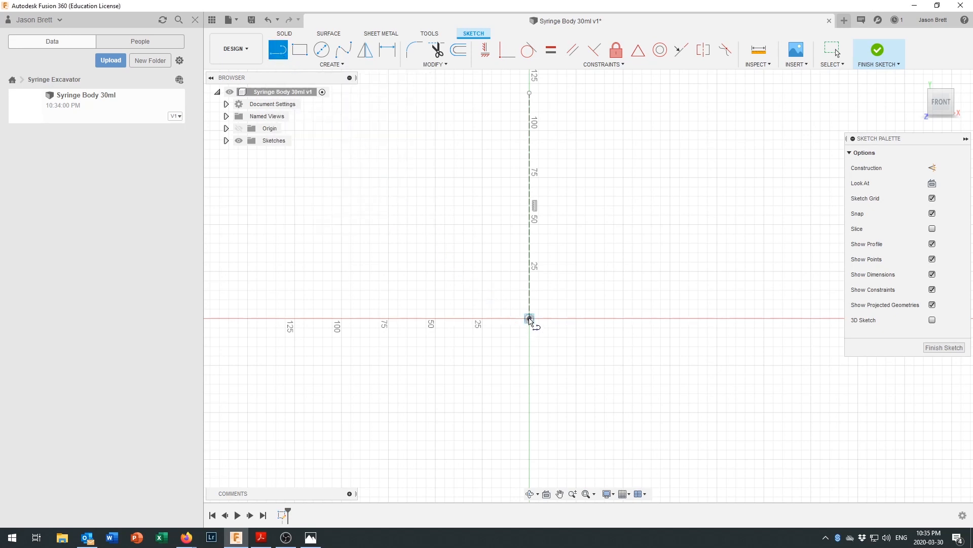
click(530, 319)
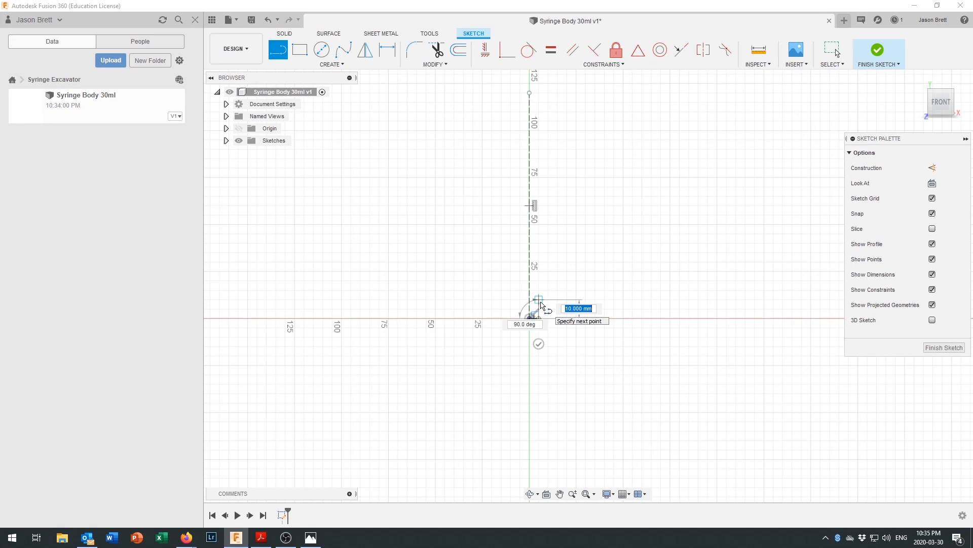
click(541, 304)
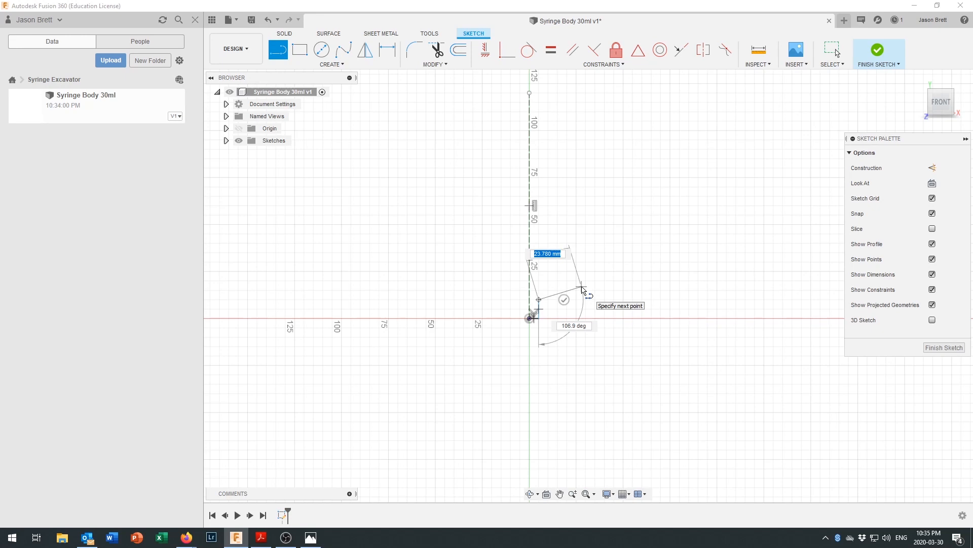
click(582, 287)
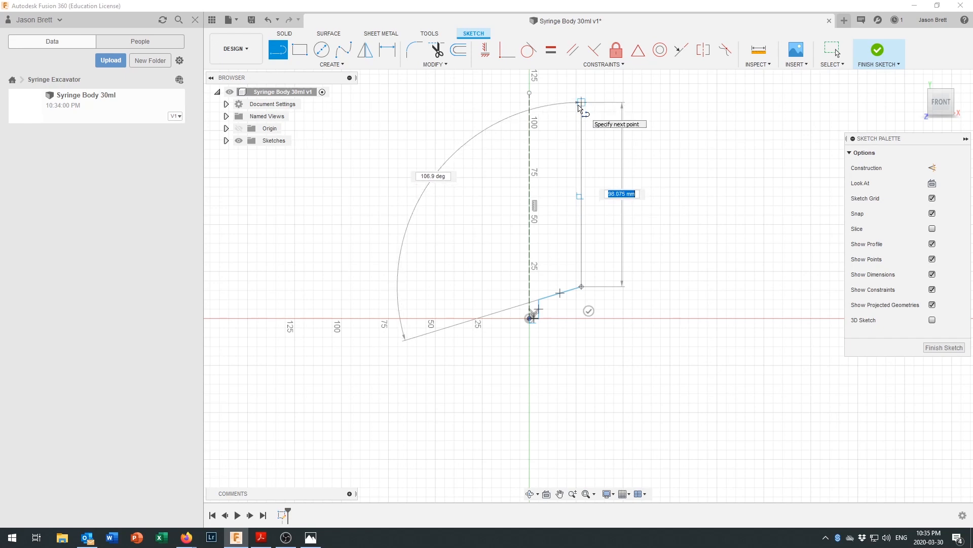
click(580, 104)
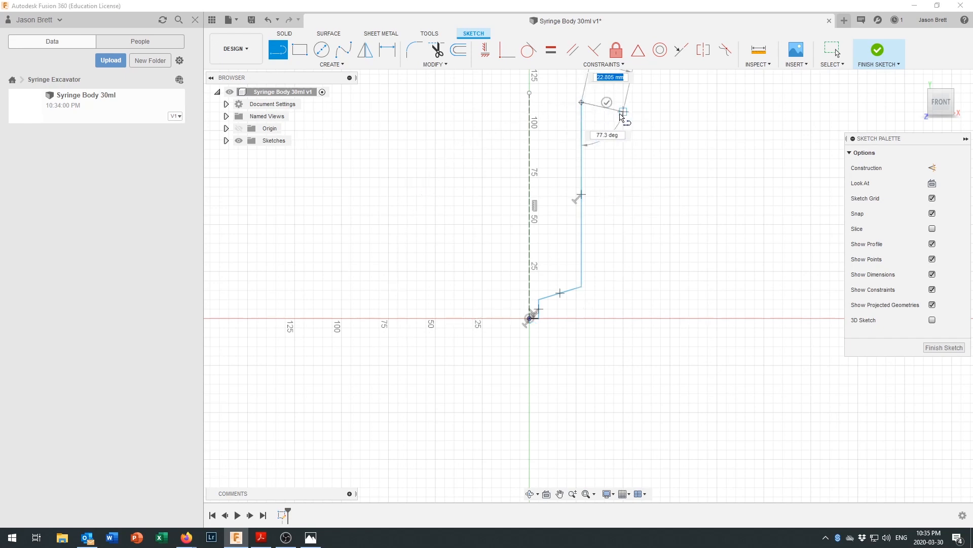
key(Escape)
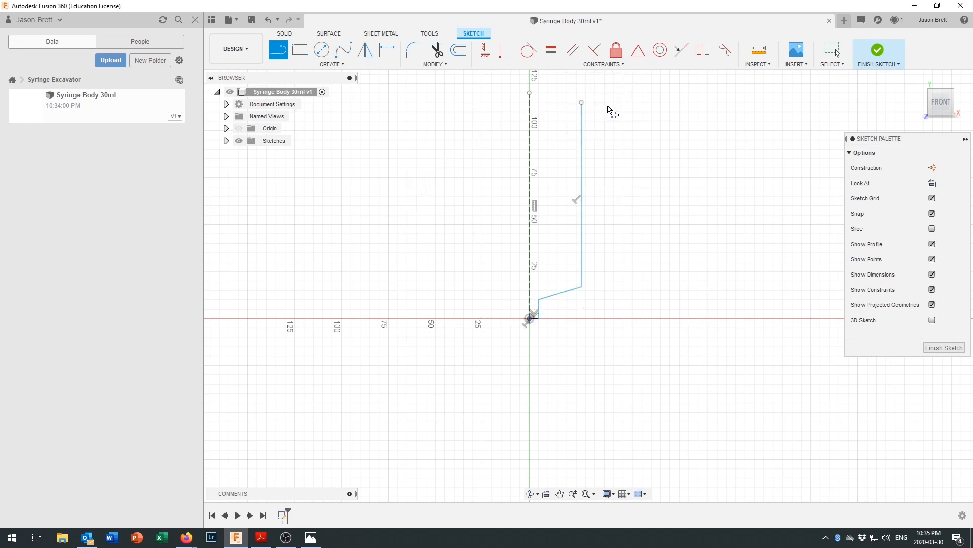
Step: Dimension the short horizontal line at the origin to 4.5 mm
scroll(551, 308, up, 3)
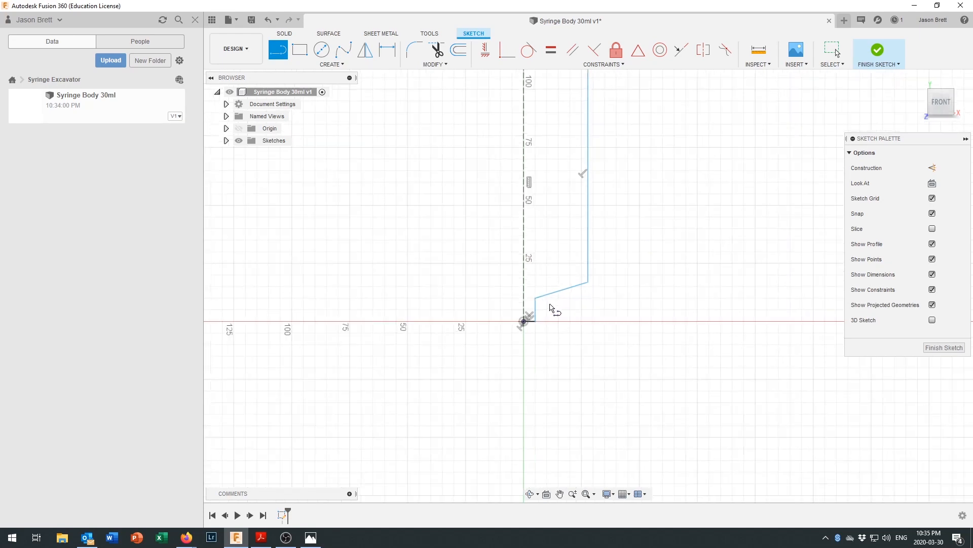
scroll(548, 307, up, 2)
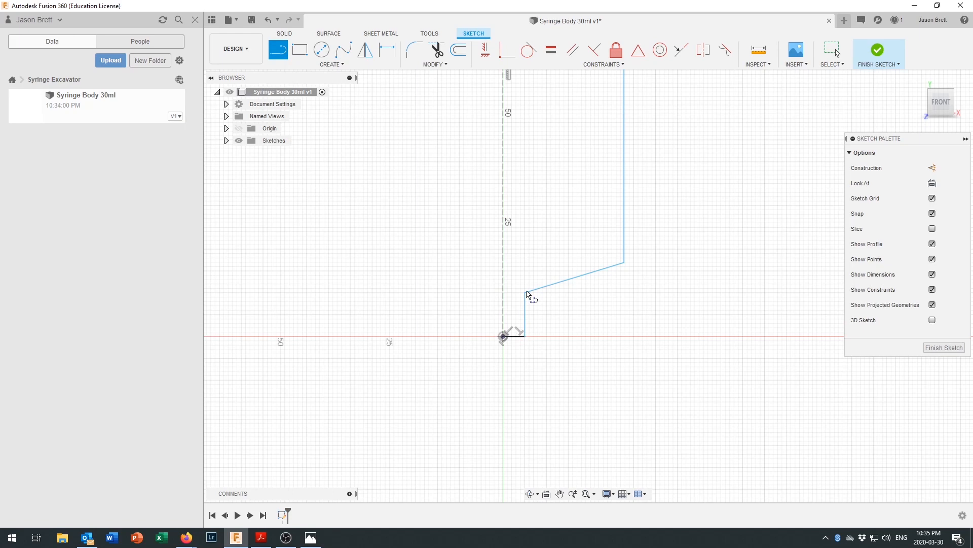
click(394, 55)
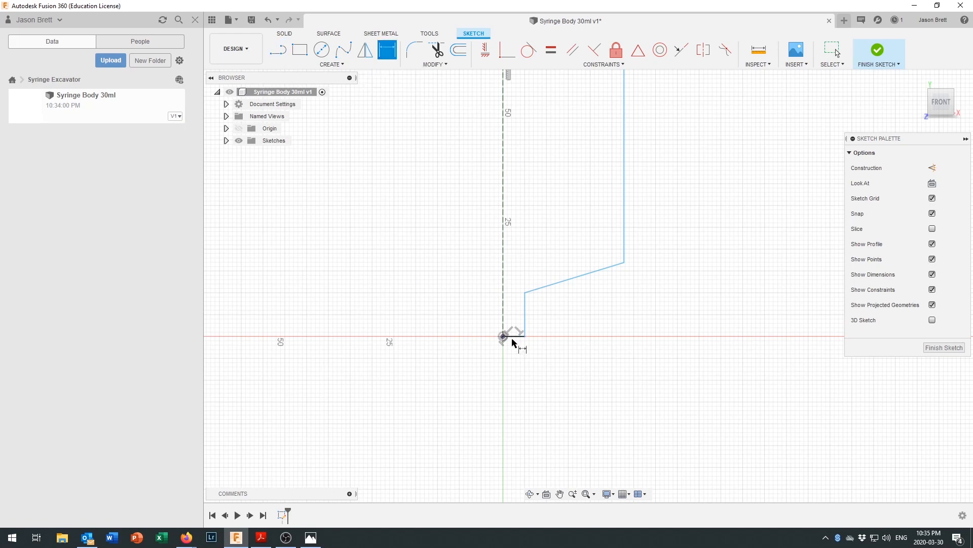
click(515, 338)
click(512, 364)
text(4.5)
key(Return)
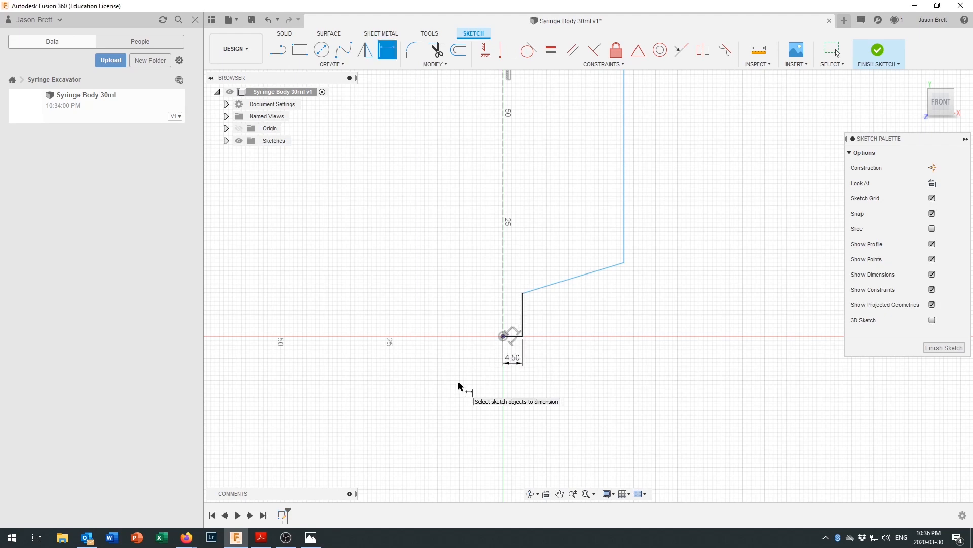
Step: Dimension the short vertical tip line to 8 mm
click(524, 317)
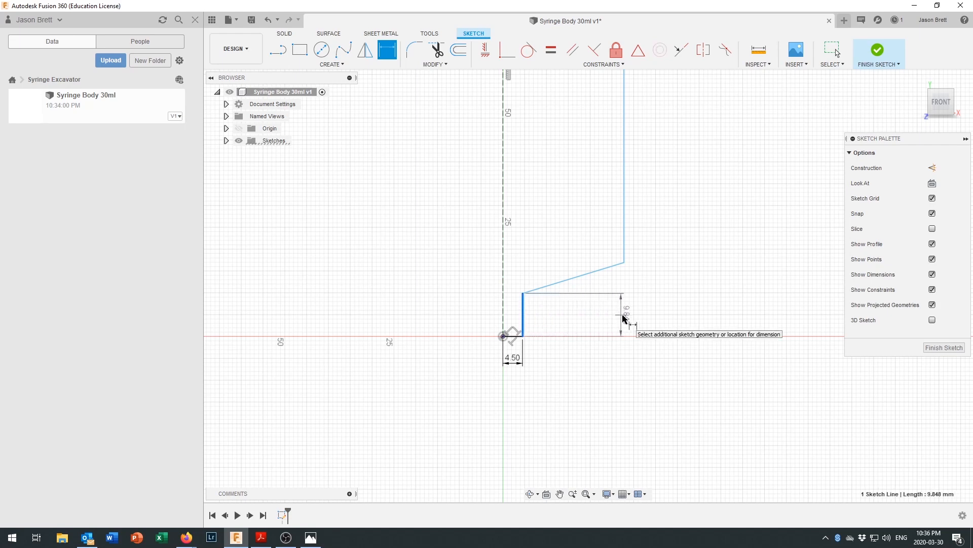
click(664, 321)
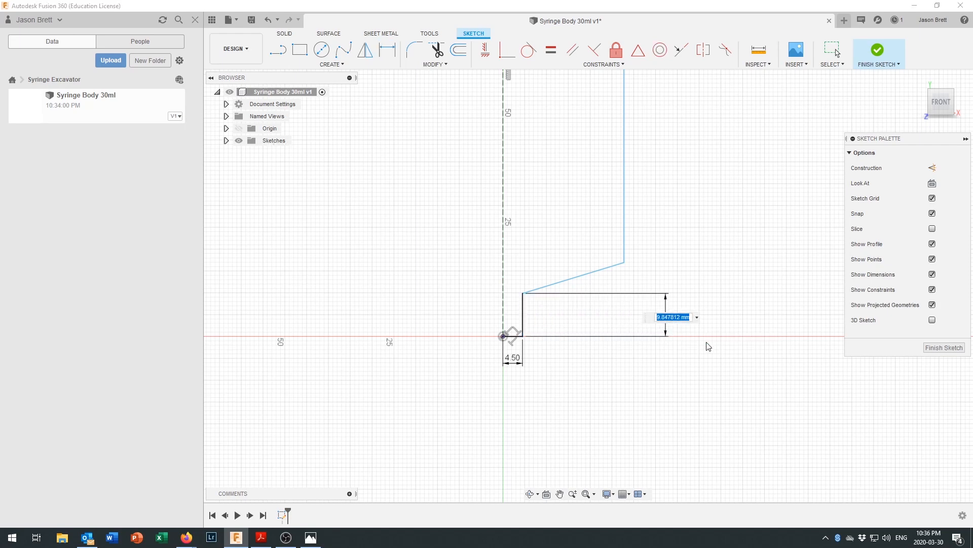
text(8)
key(Return)
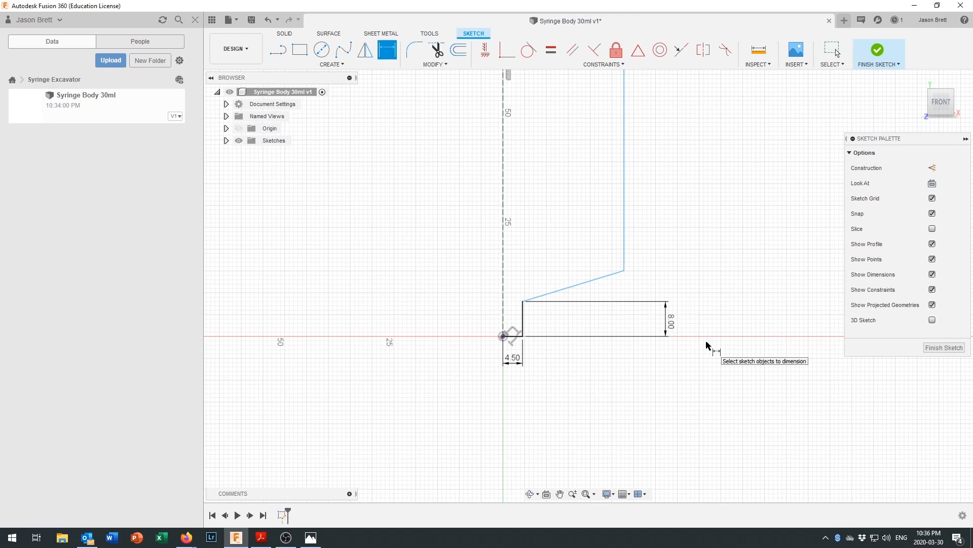
Step: Dimension the vertical distance between the sloped line's endpoints to 2 mm
click(624, 271)
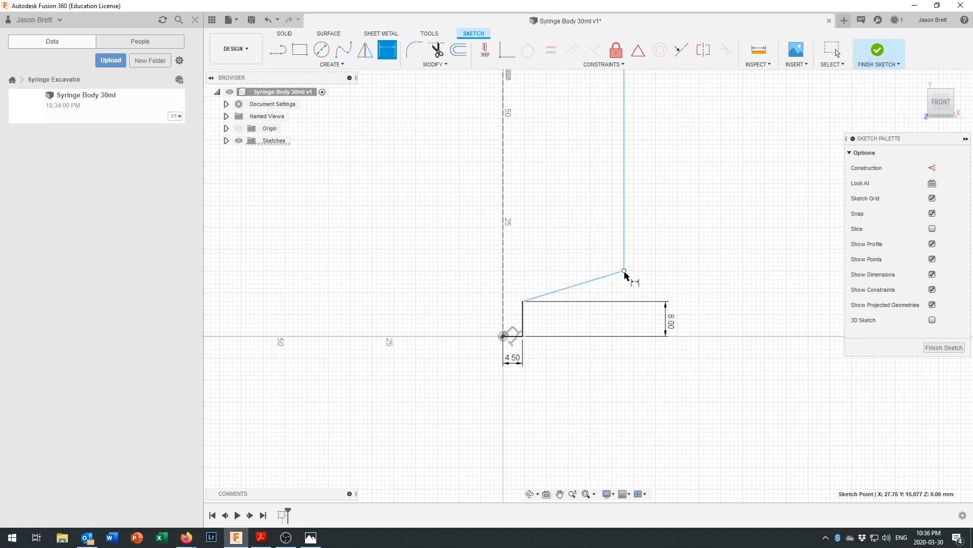
click(523, 301)
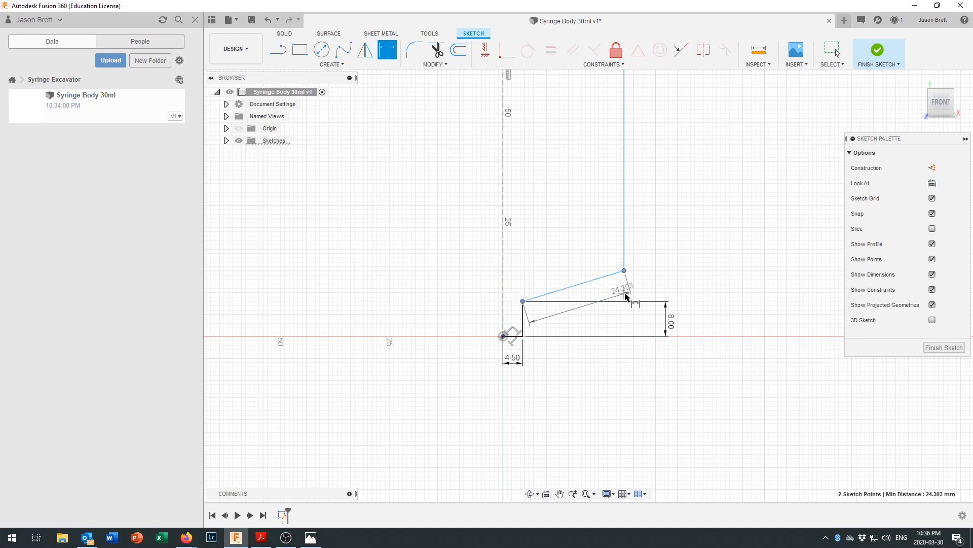
click(665, 289)
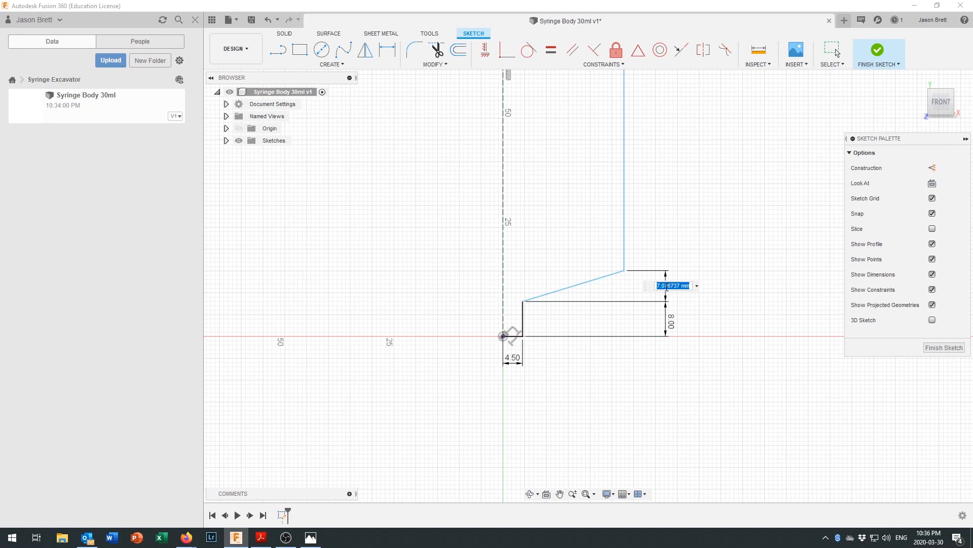
text(2)
key(Return)
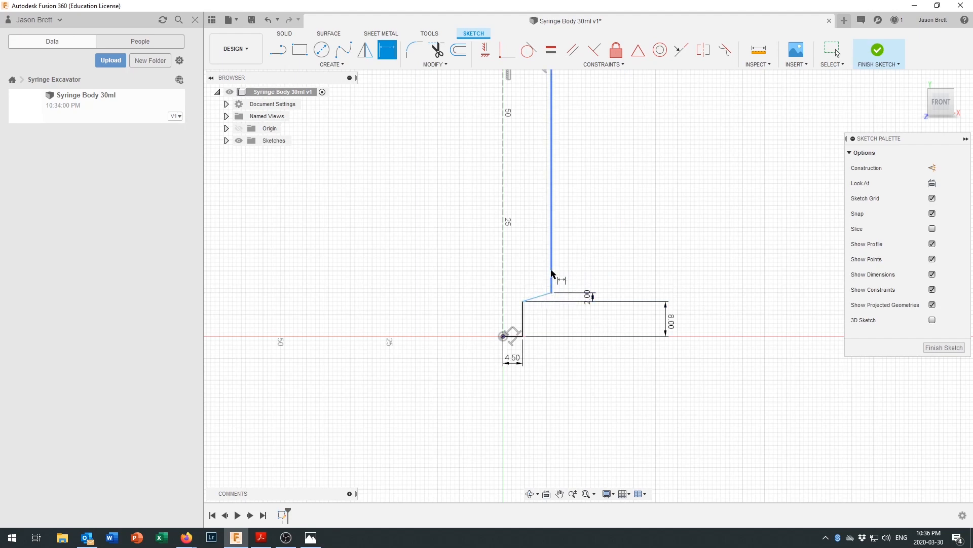
Step: Dimension the distance between the central axis and the long outer wall line to 11.75 mm
scroll(541, 246, down, 3)
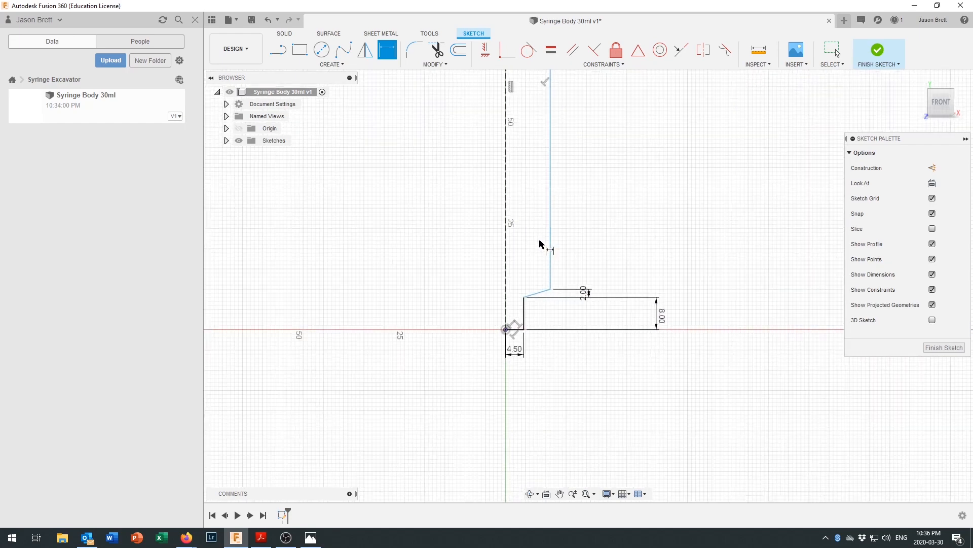
click(548, 265)
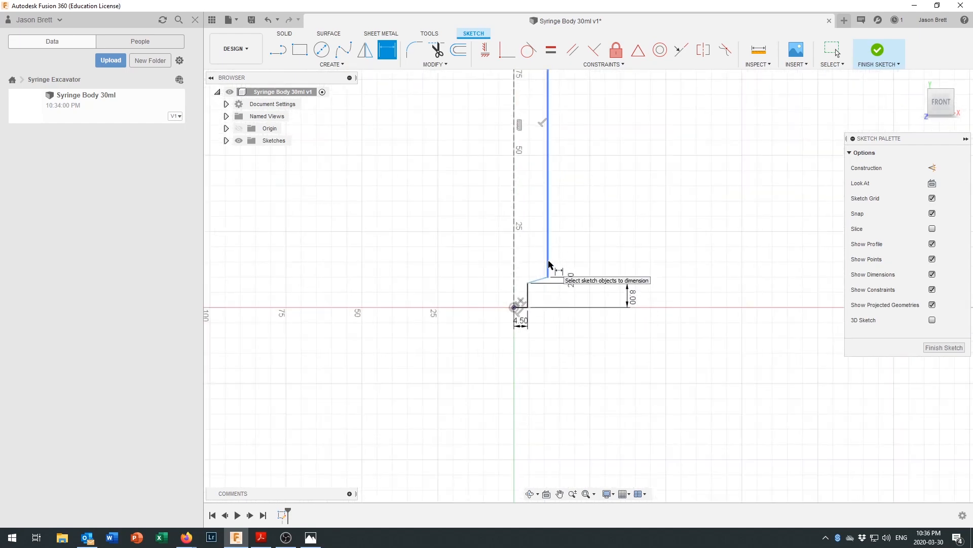
click(515, 261)
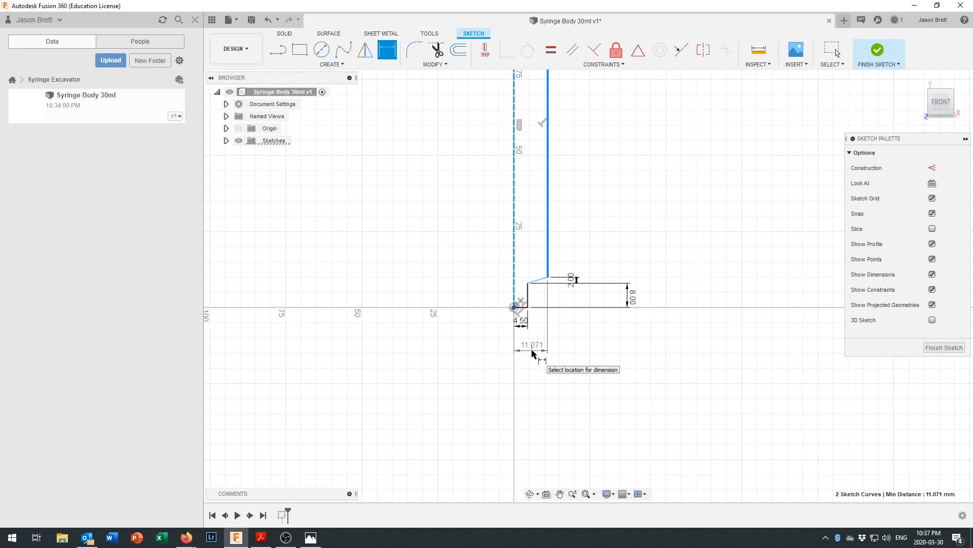
click(533, 351)
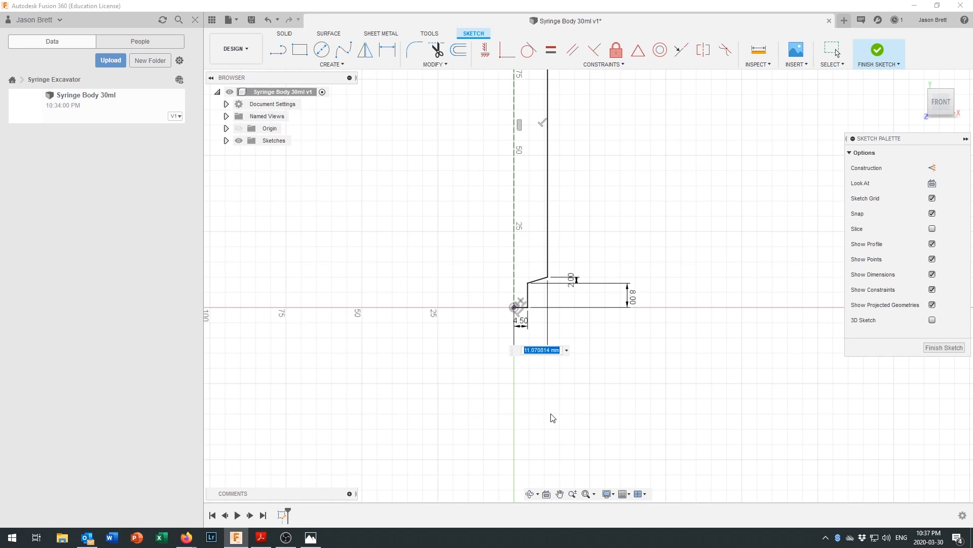
text(11.75)
key(Return)
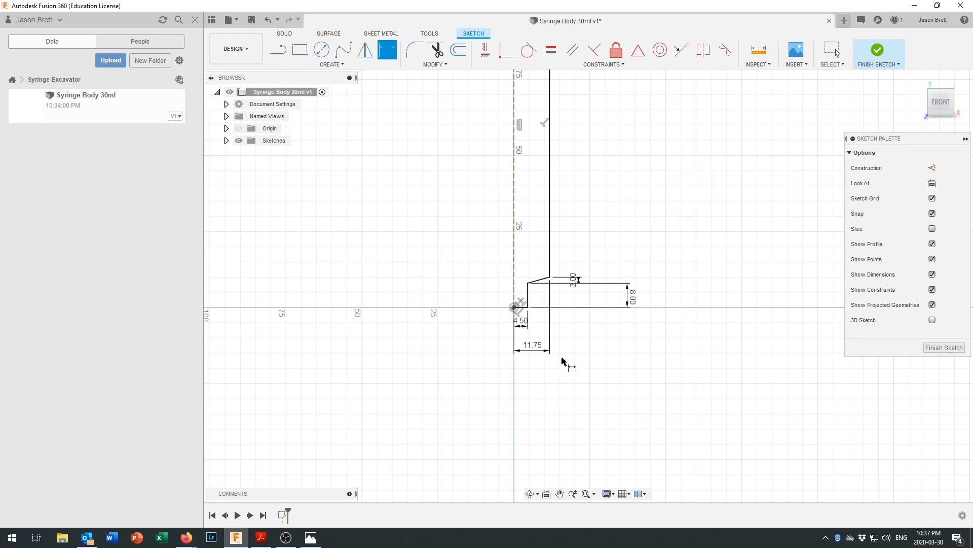
Step: Dimension the overall height from the origin to the upper end of the outer wall line to 118 mm
scroll(585, 284, down, 2)
scroll(606, 228, down, 1)
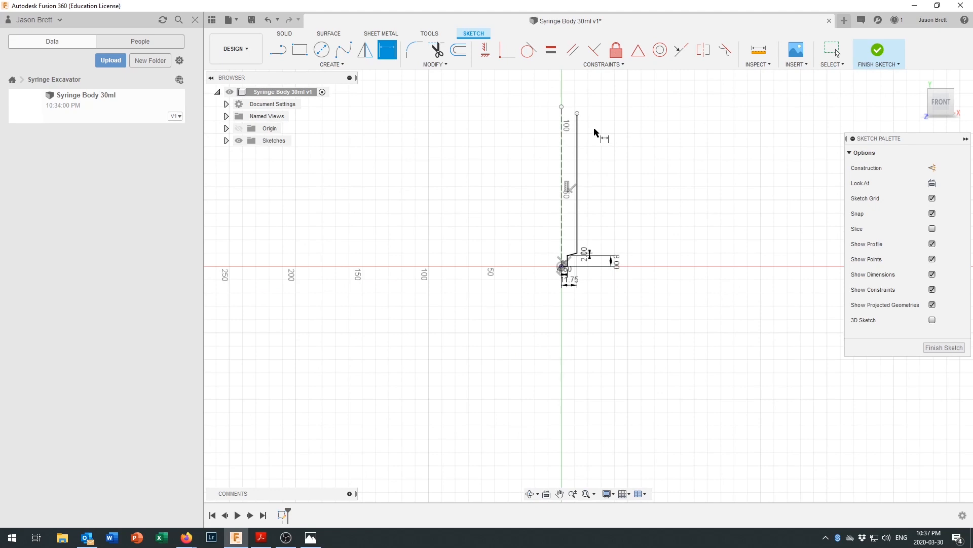
scroll(594, 132, up, 2)
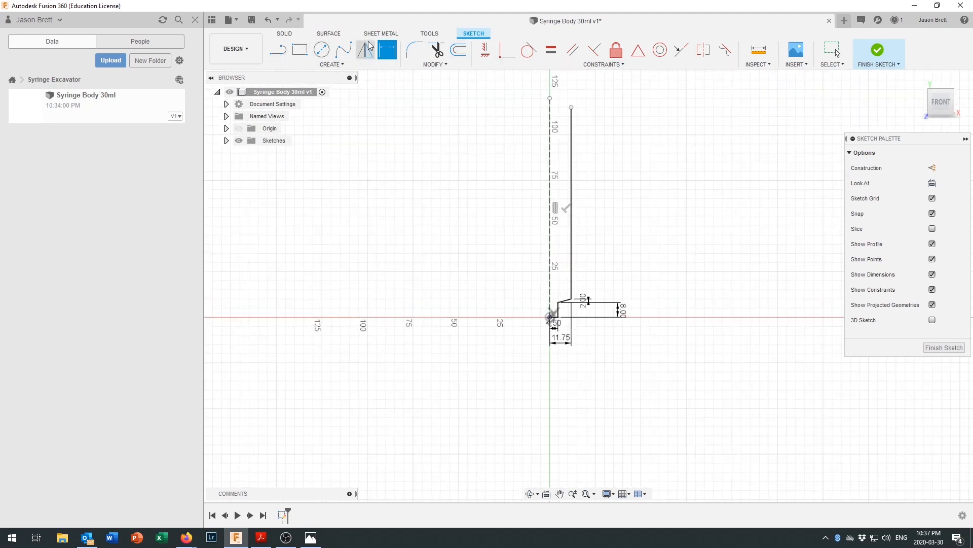
click(572, 107)
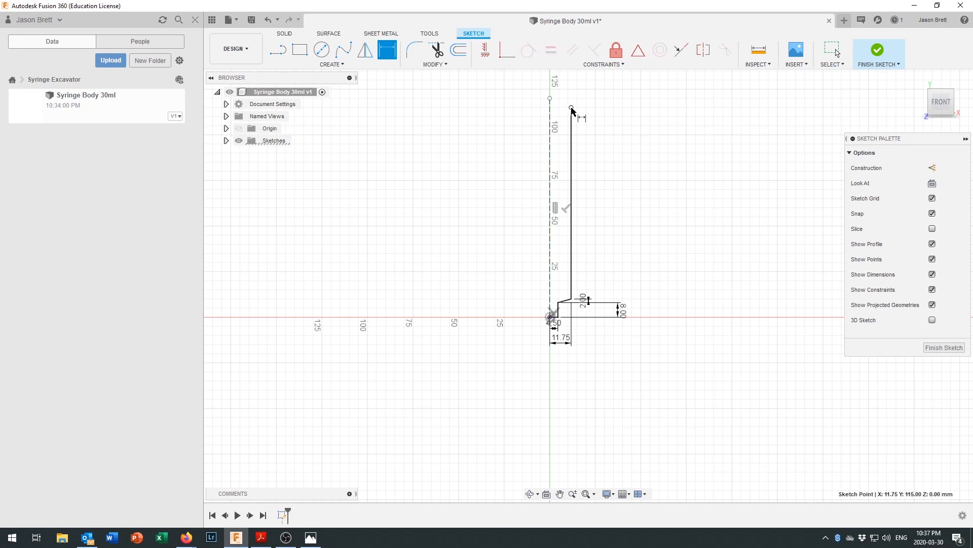
click(550, 317)
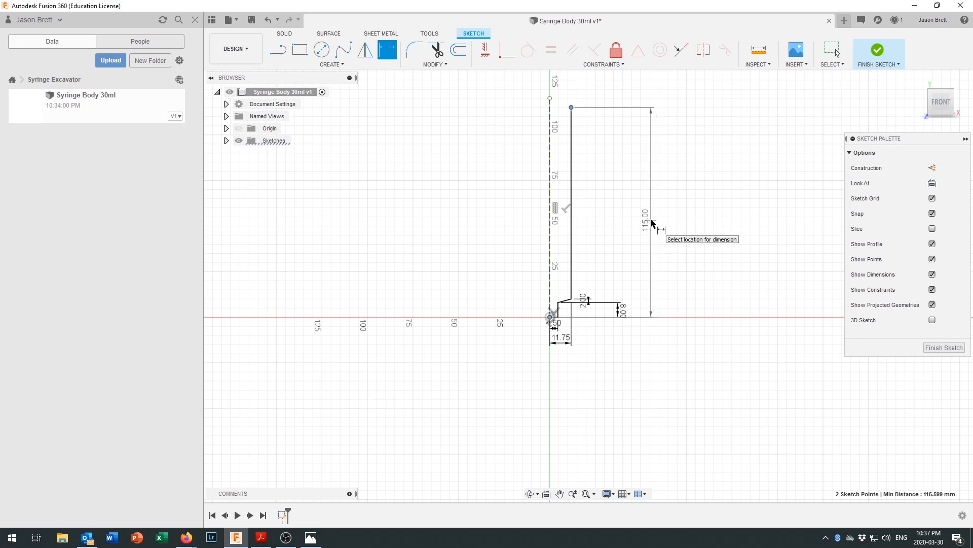
click(653, 224)
text(1)
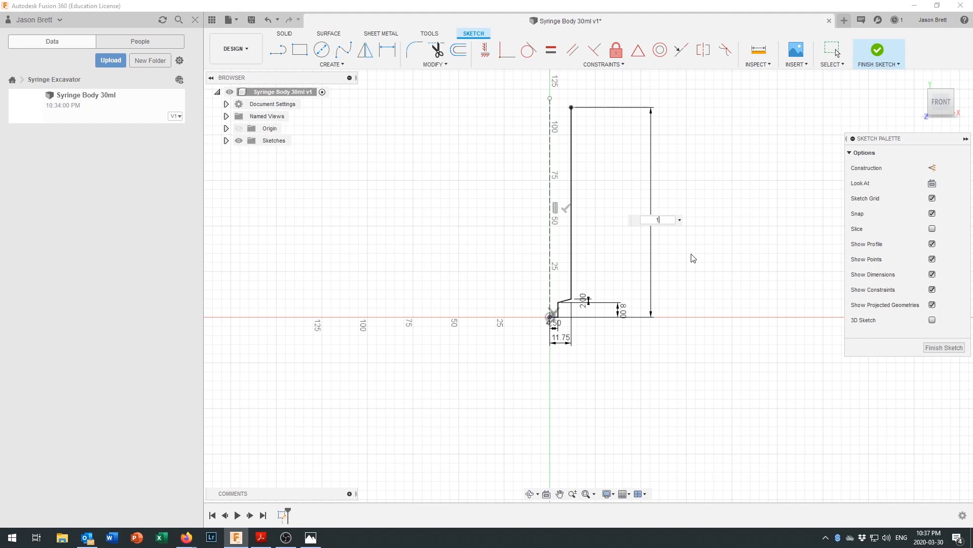
text(18)
key(Return)
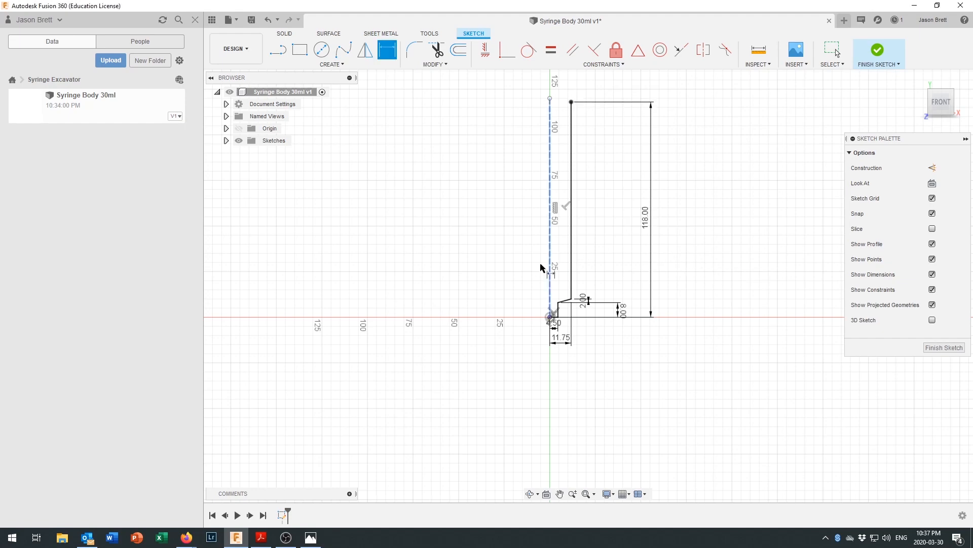
Step: Offset the whole connected profile chain inward towards the axis with an offset position of -0.75 mm
scroll(558, 261, up, 3)
scroll(563, 244, down, 2)
middle_drag(566, 227, 572, 277)
key(d)
scroll(572, 277, up, 2)
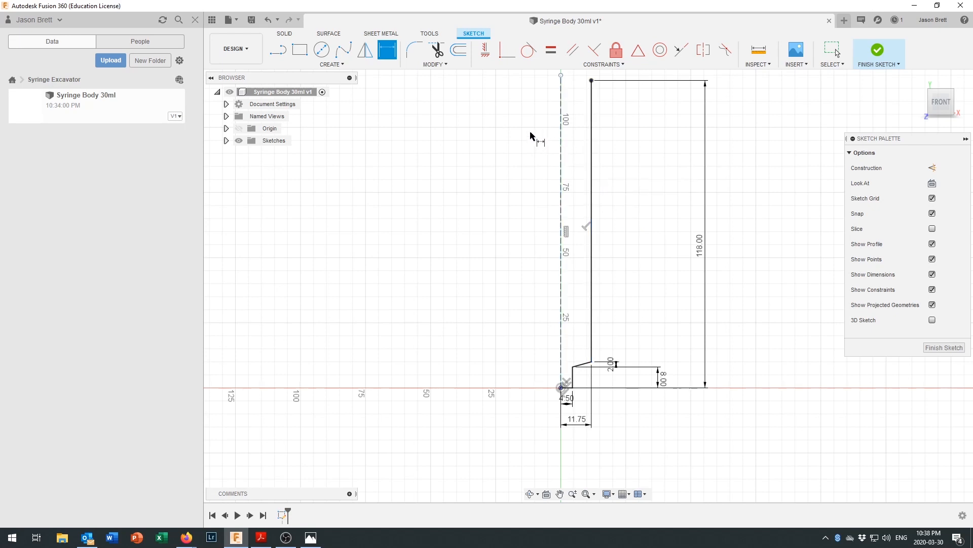
click(353, 64)
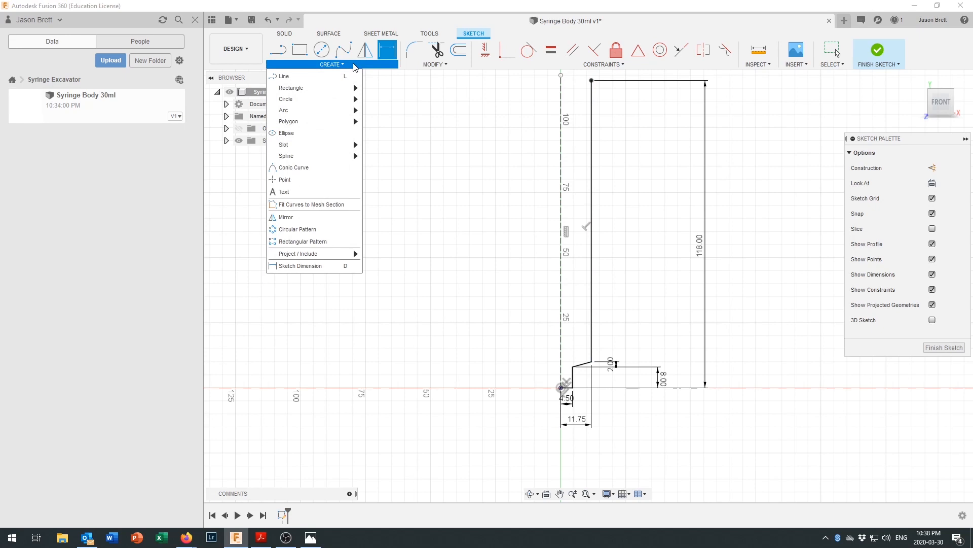
mouse_move(427, 64)
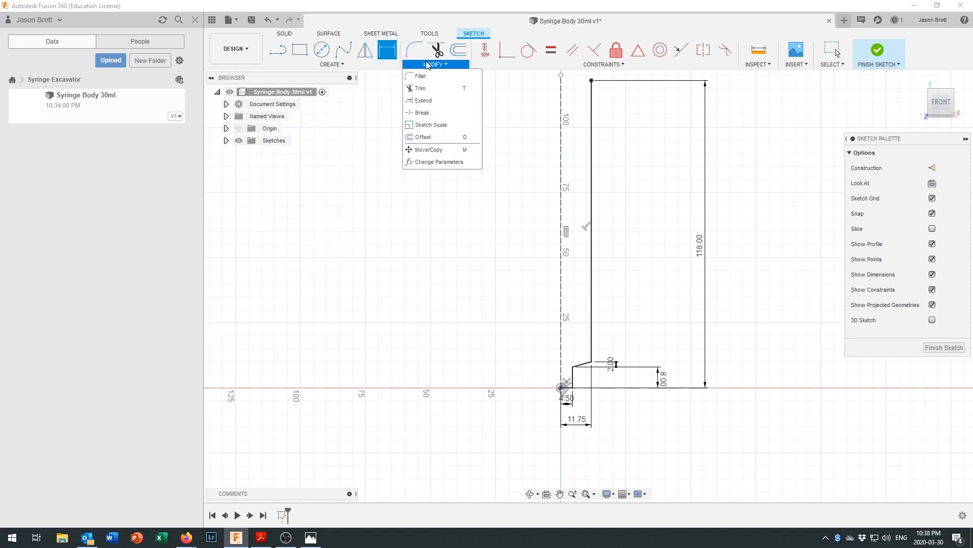
click(431, 139)
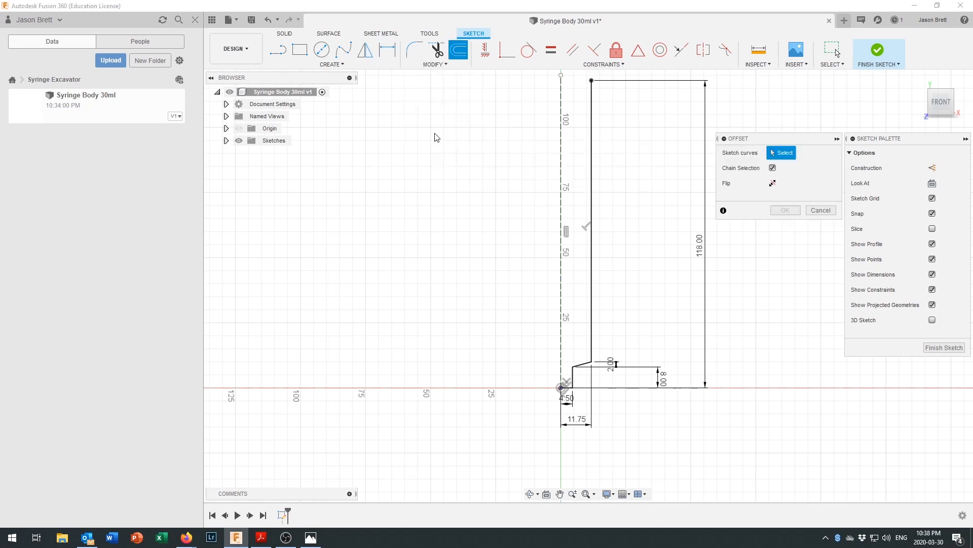
click(592, 167)
drag(591, 161, 583, 163)
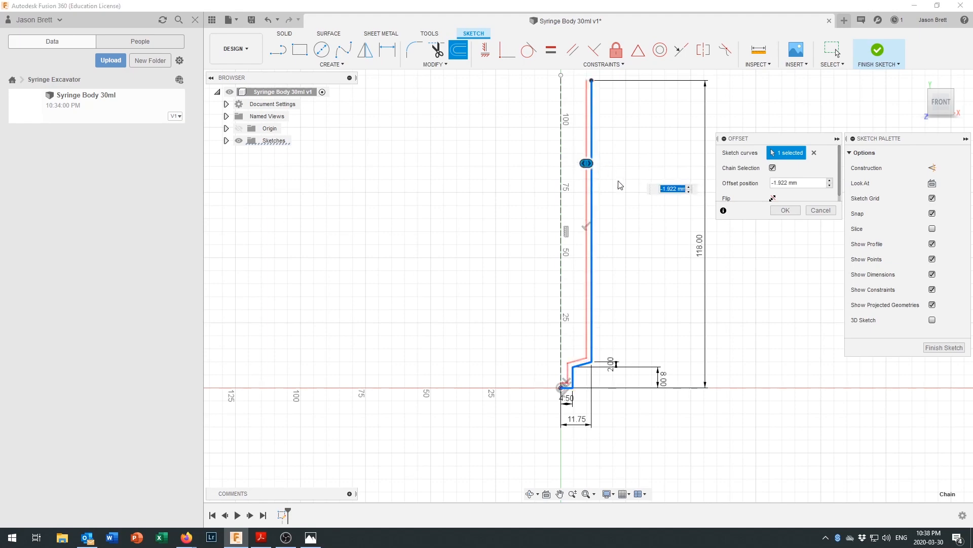
scroll(576, 344, up, 5)
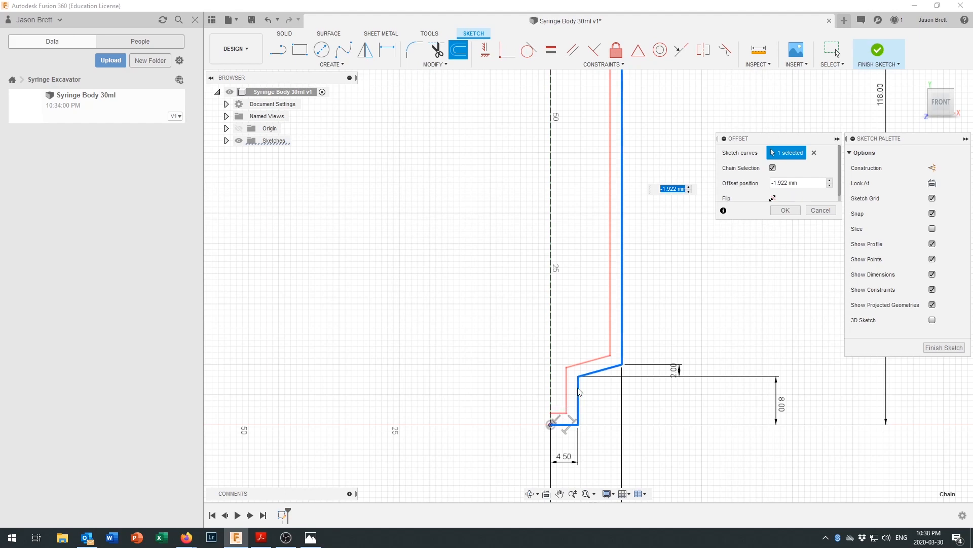
scroll(580, 389, down, 3)
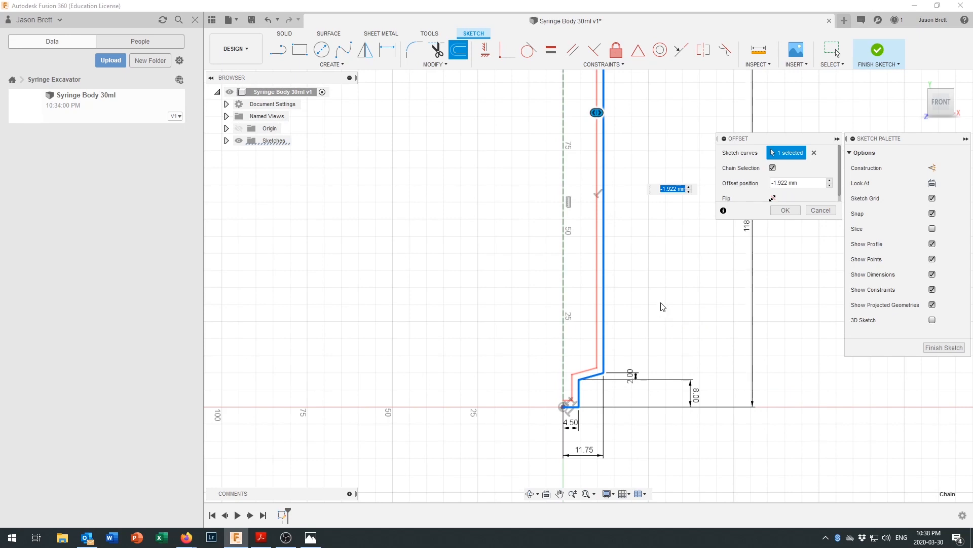
click(801, 182)
text(-.75)
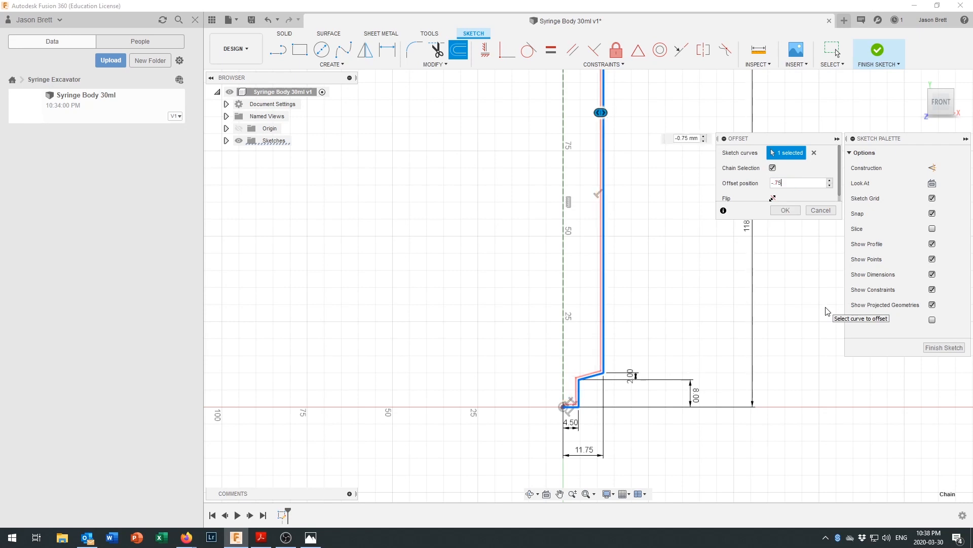
key(Return)
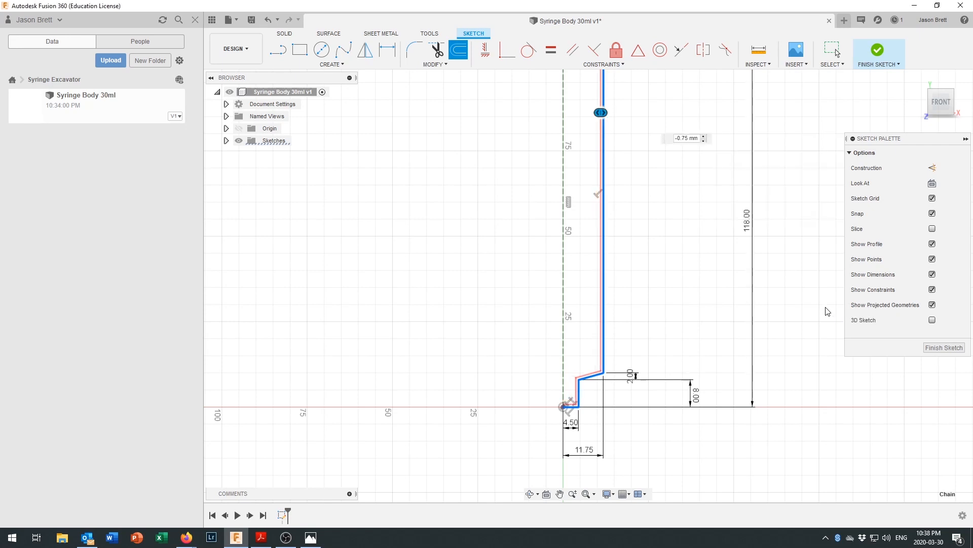
Step: Close the open upper end of the wall with a short line joining the outer and inner endpoints
scroll(680, 292, up, 2)
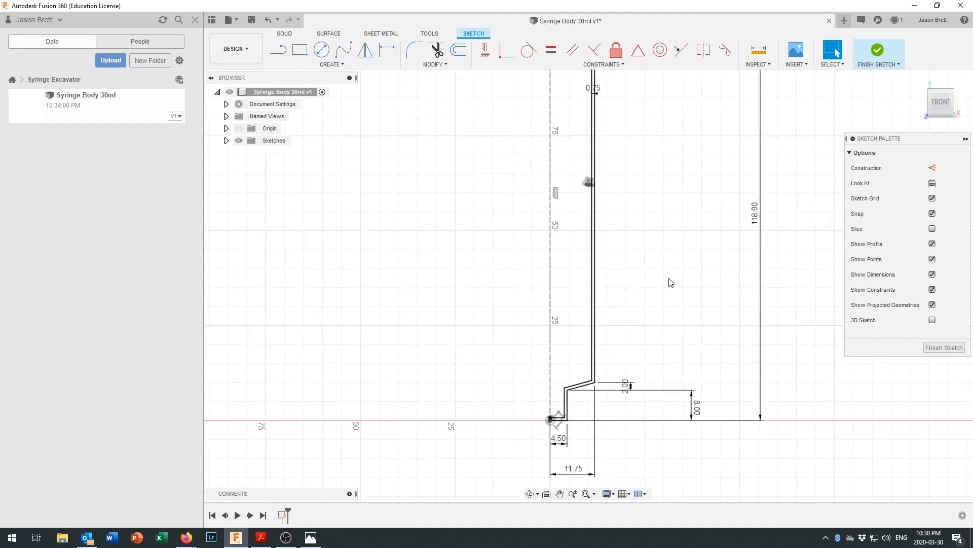
scroll(635, 209, down, 6)
middle_drag(647, 156, 645, 165)
drag(645, 166, 644, 235)
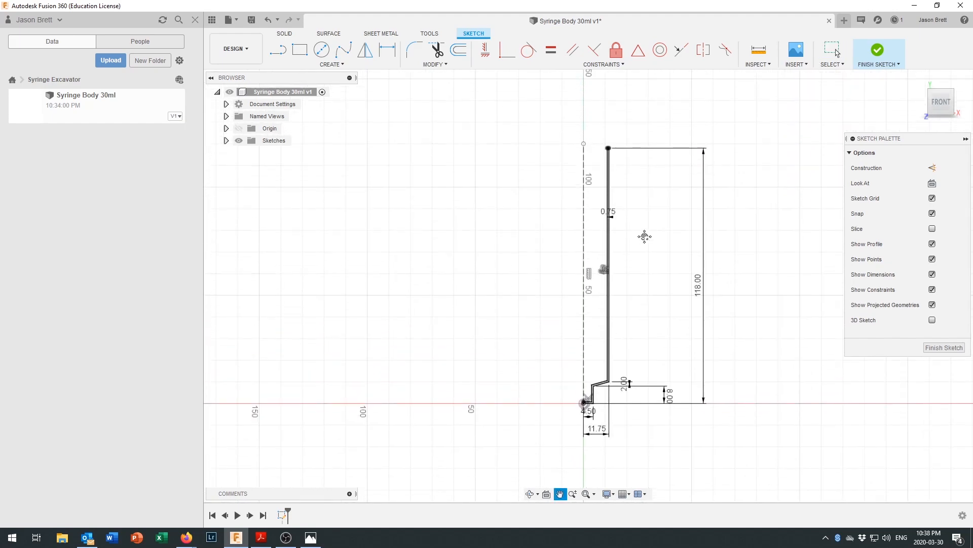
key(Escape)
scroll(608, 147, up, 5)
scroll(606, 146, up, 8)
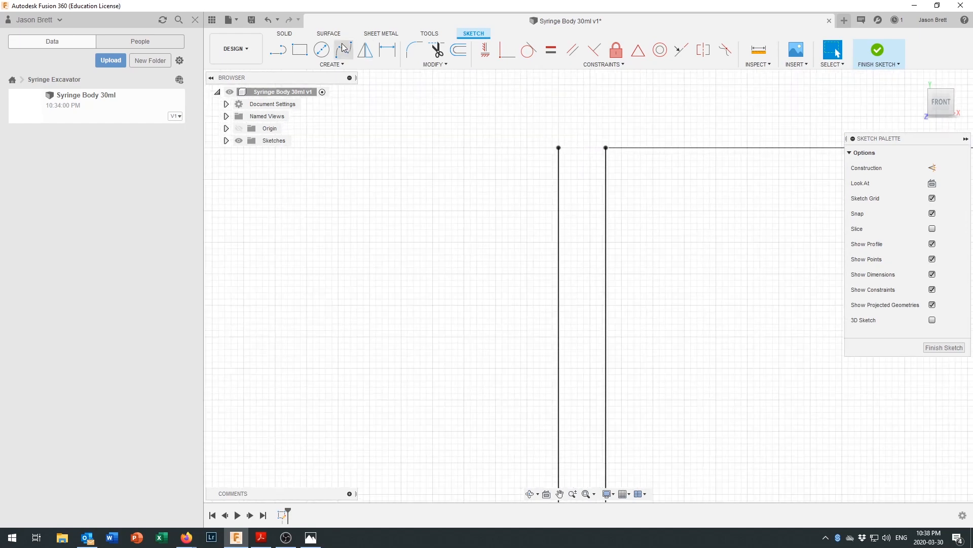
click(278, 49)
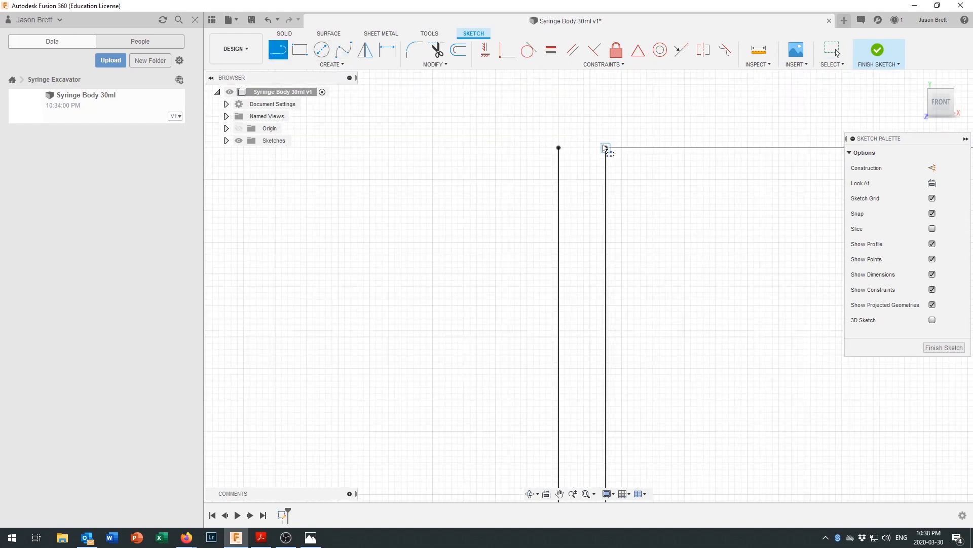
drag(606, 148, 572, 150)
click(559, 148)
Step: Close the lower end of the profile with a short line along the axis from the inner endpoint to the origin
scroll(590, 277, up, 4)
scroll(589, 278, down, 5)
scroll(589, 278, down, 6)
middle_drag(589, 285, 583, 66)
scroll(591, 279, up, 3)
scroll(595, 302, down, 5)
middle_drag(652, 358, 654, 122)
scroll(652, 128, down, 1)
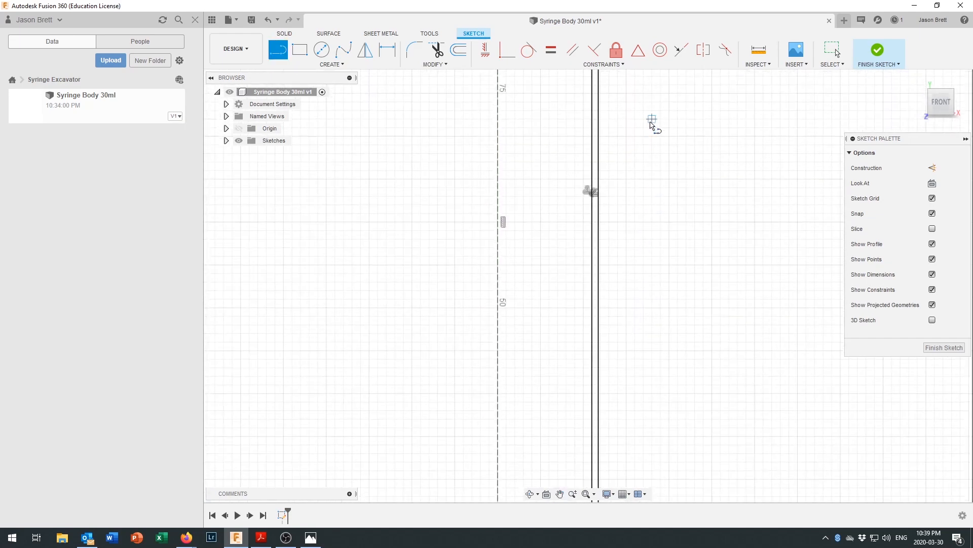
scroll(660, 365, up, 3)
scroll(663, 361, down, 6)
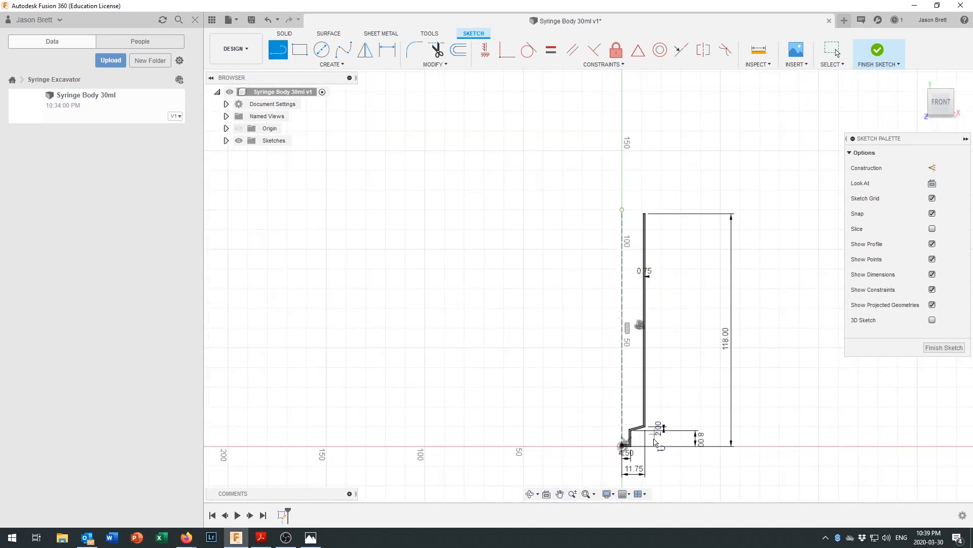
scroll(626, 453, up, 10)
scroll(604, 343, up, 4)
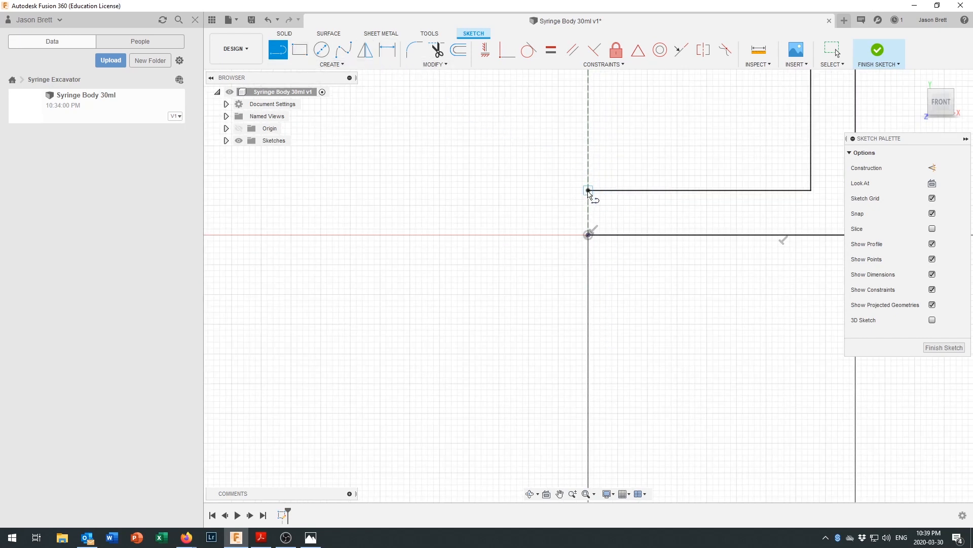
click(589, 190)
click(588, 235)
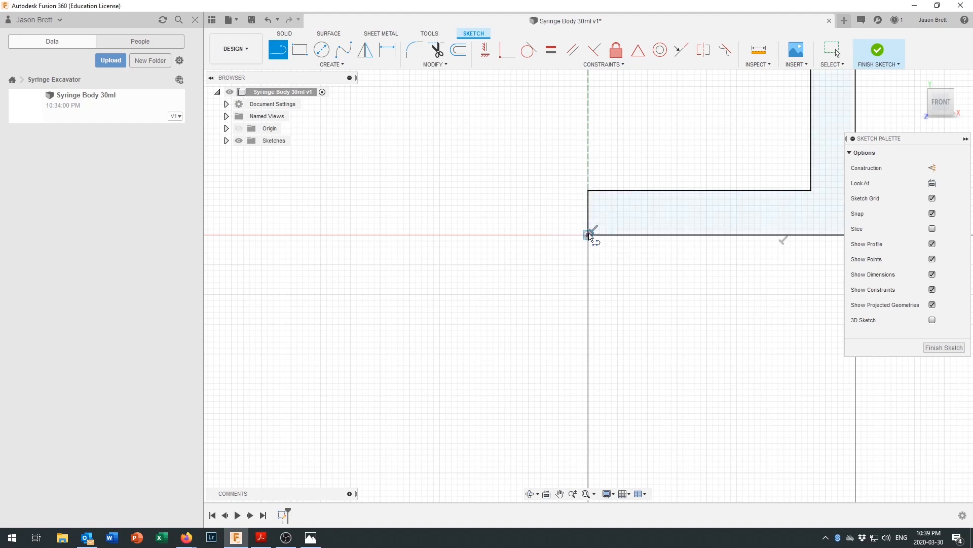
Step: Finish the sketch of the closed syringe wall profile
scroll(669, 307, down, 5)
scroll(701, 258, down, 5)
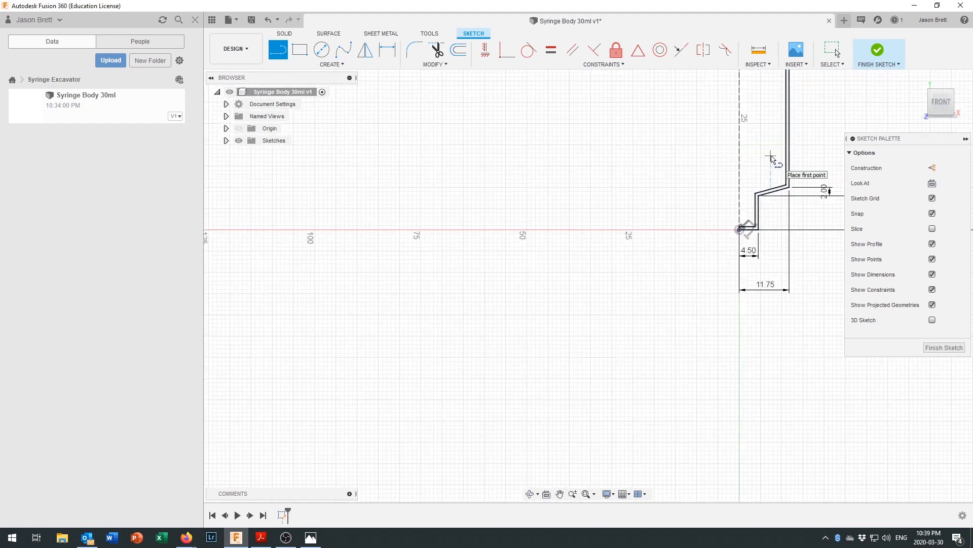
scroll(754, 136, down, 1)
middle_drag(754, 136, 557, 393)
scroll(556, 393, down, 3)
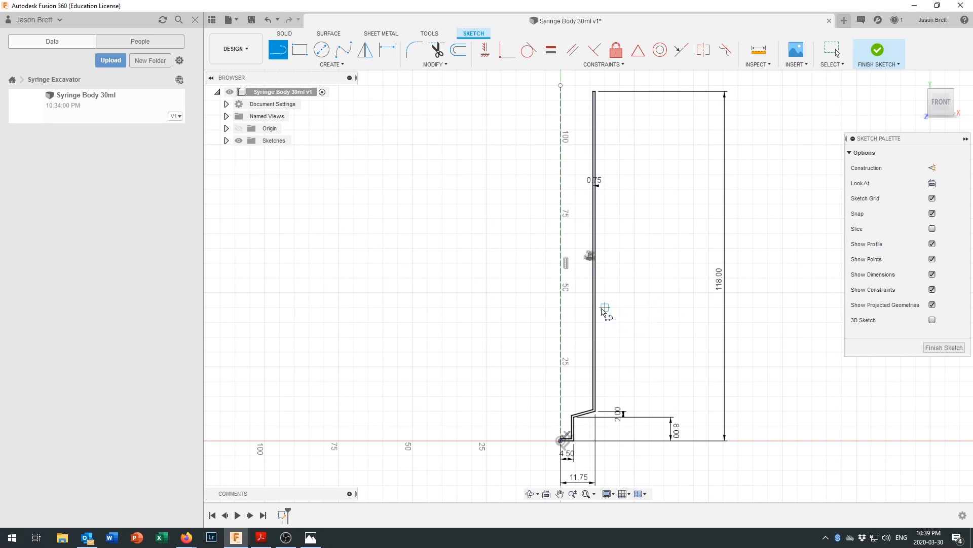
click(877, 51)
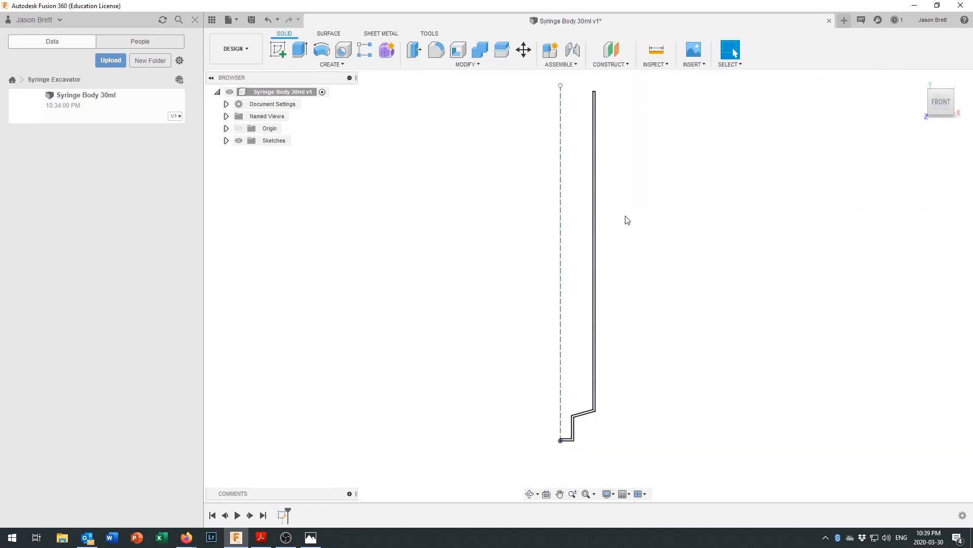
Step: Revolve the wall profile 360 degrees, one side, around the dashed construction axis as a new body
click(325, 50)
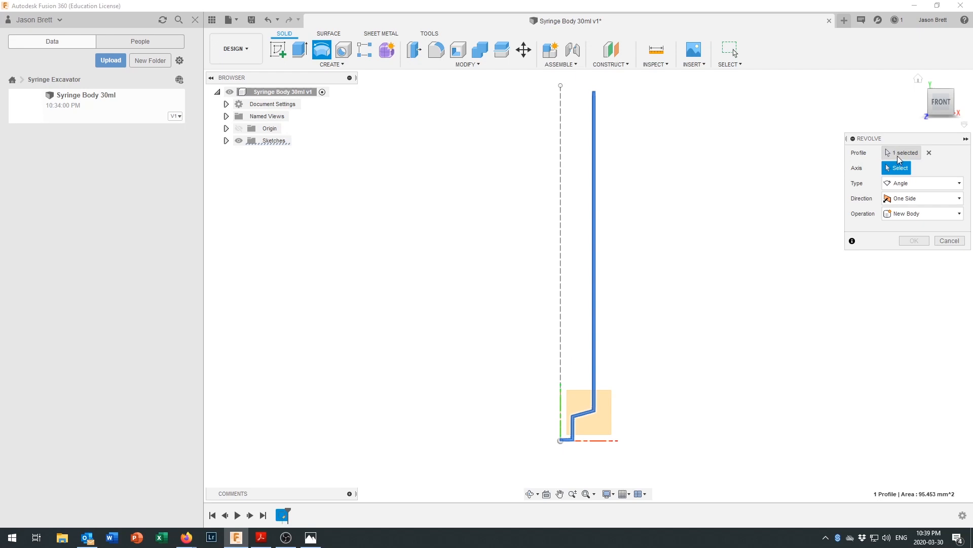
click(561, 184)
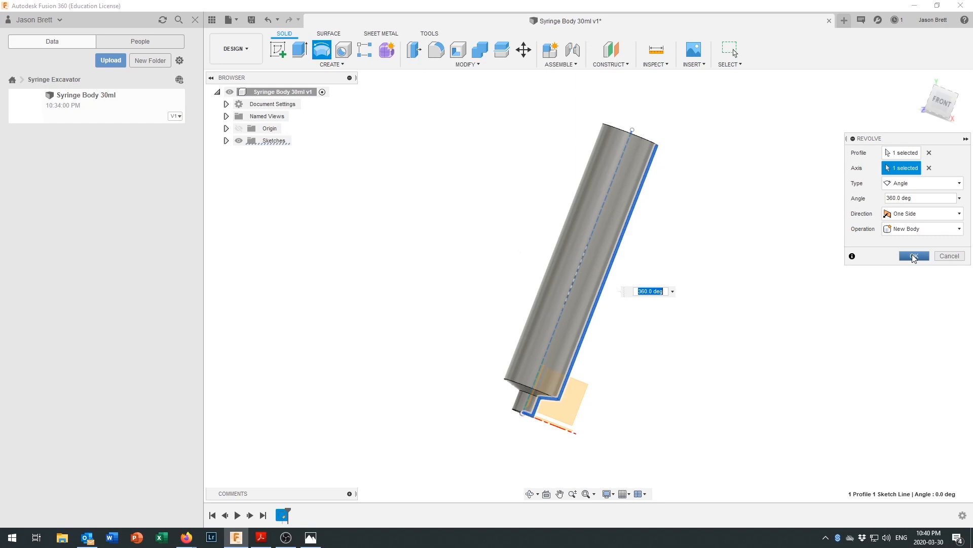
click(914, 256)
shift+middle_drag(866, 271, 669, 167)
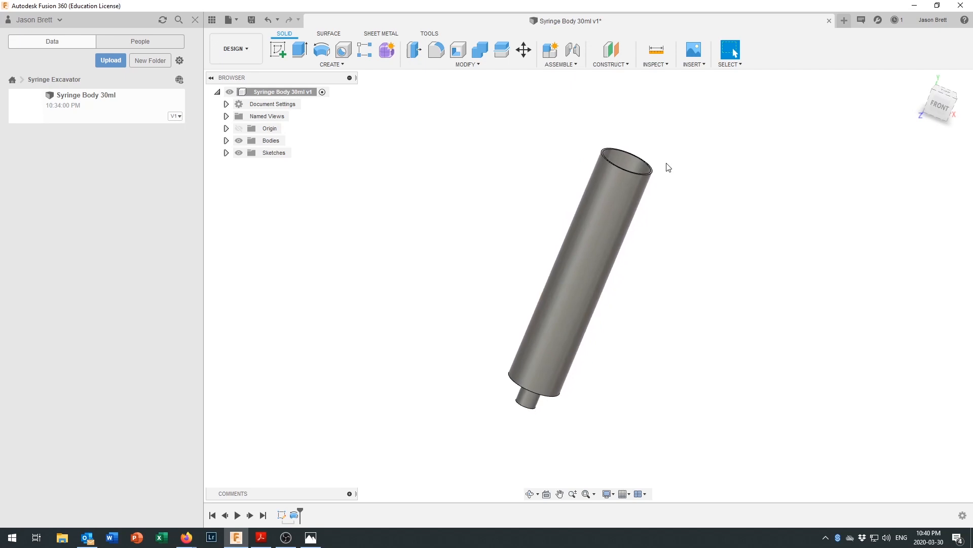
Step: Start a new sketch on the ring-shaped face at the syringe body's open end
click(278, 49)
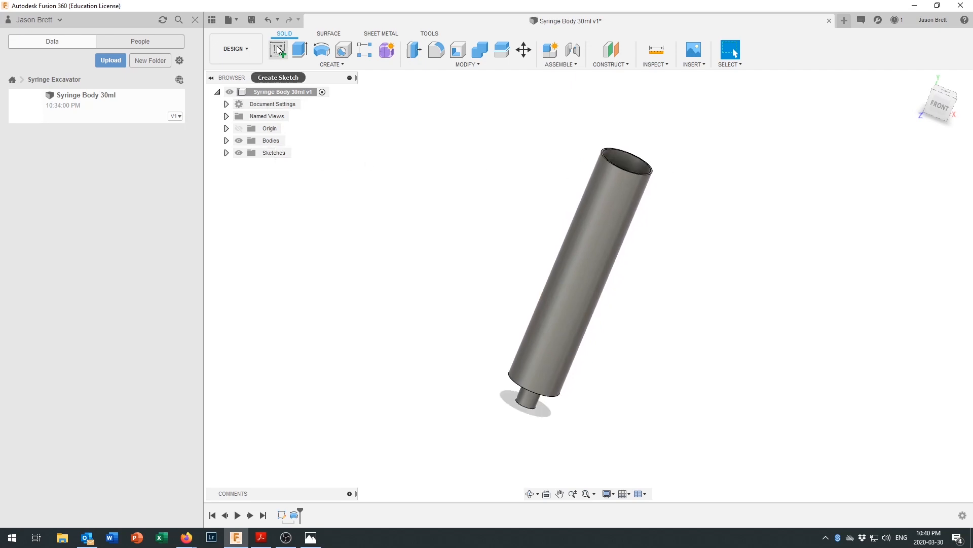
mouse_move(582, 113)
shift+middle_down()
mouse_move(628, 135)
mouse_move(606, 172)
shift+middle_up()
scroll(598, 183, up, 5)
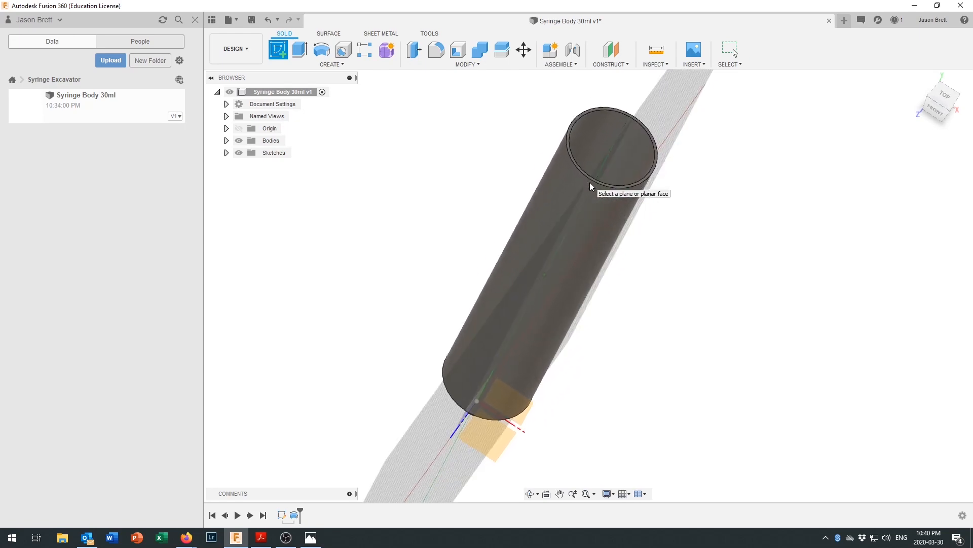
click(545, 125)
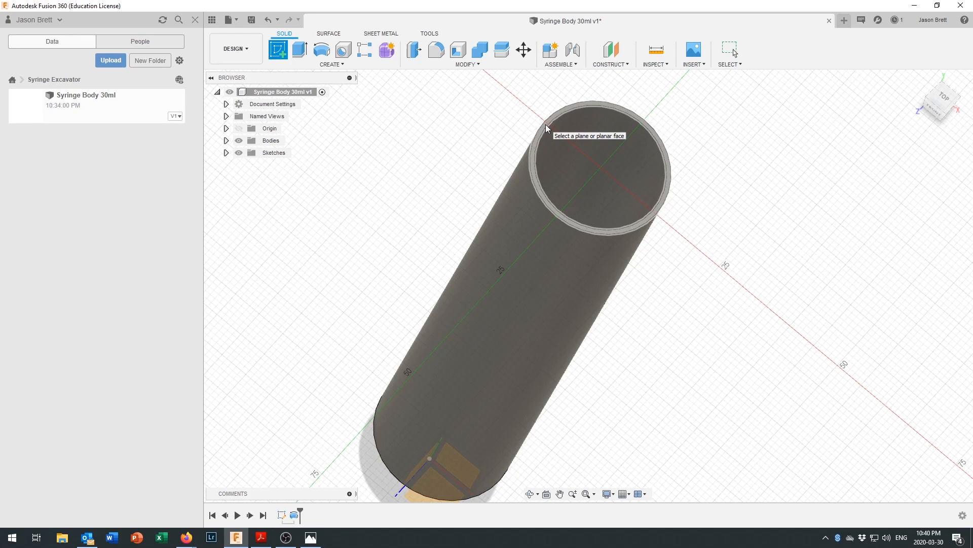
click(546, 126)
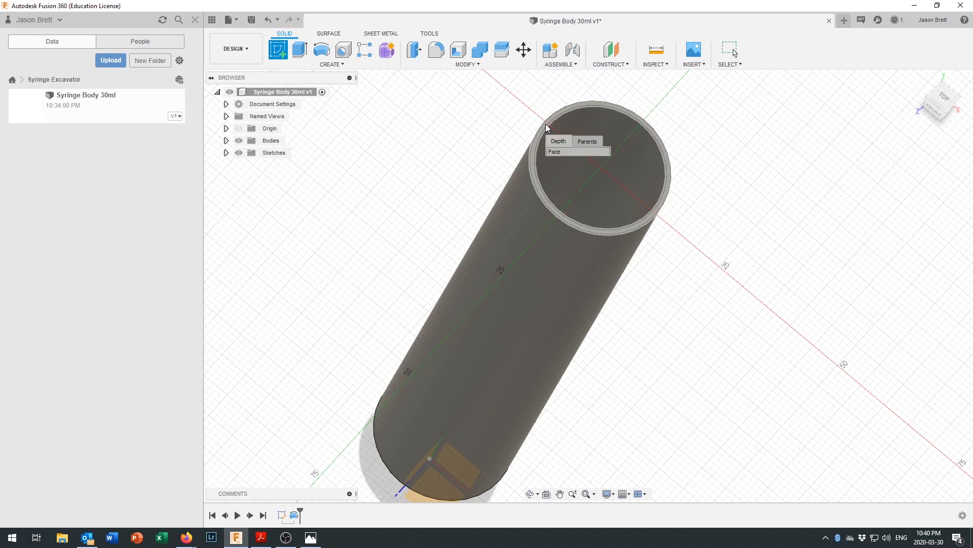
click(558, 151)
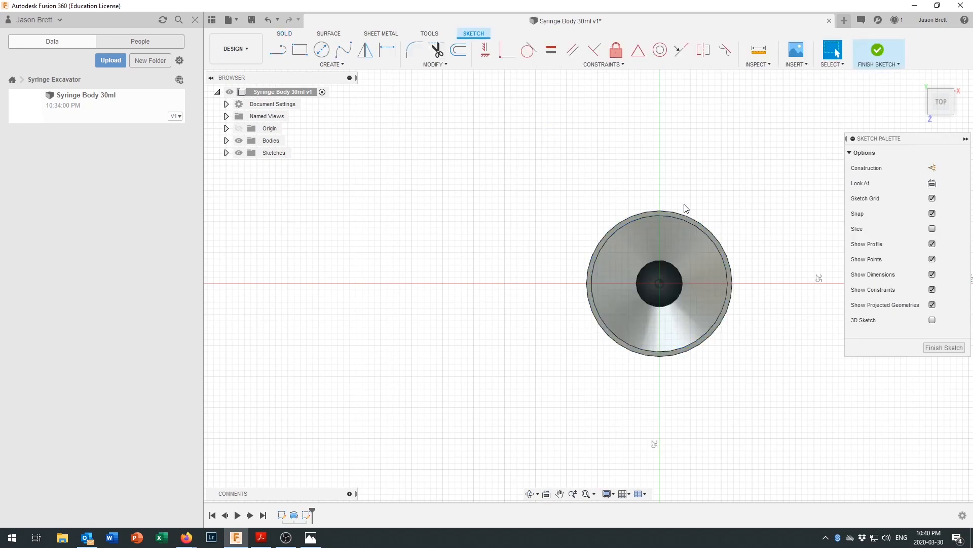
Step: Project the tube's outer circular edge into the sketch as construction geometry, with the projection link on
scroll(771, 259, up, 3)
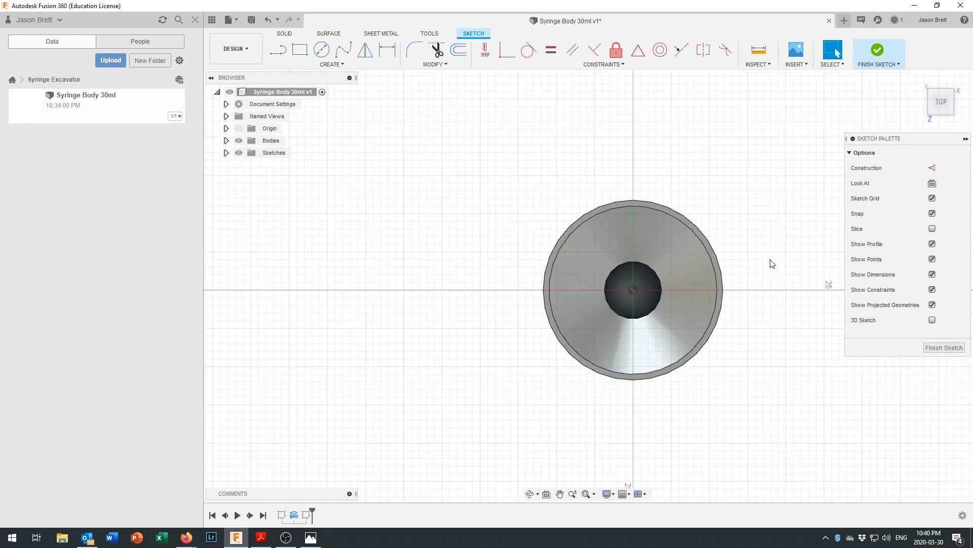
scroll(751, 279, up, 2)
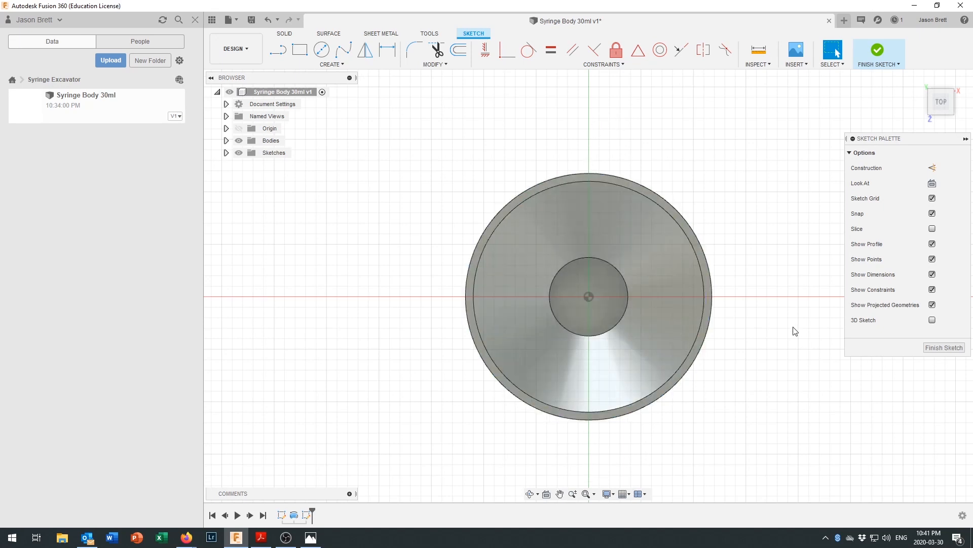
scroll(677, 321, down, 3)
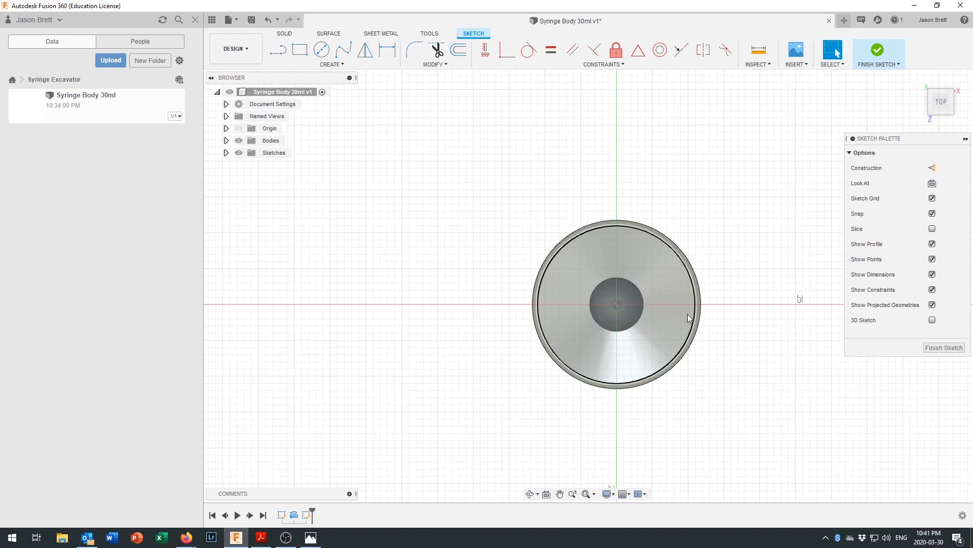
click(932, 167)
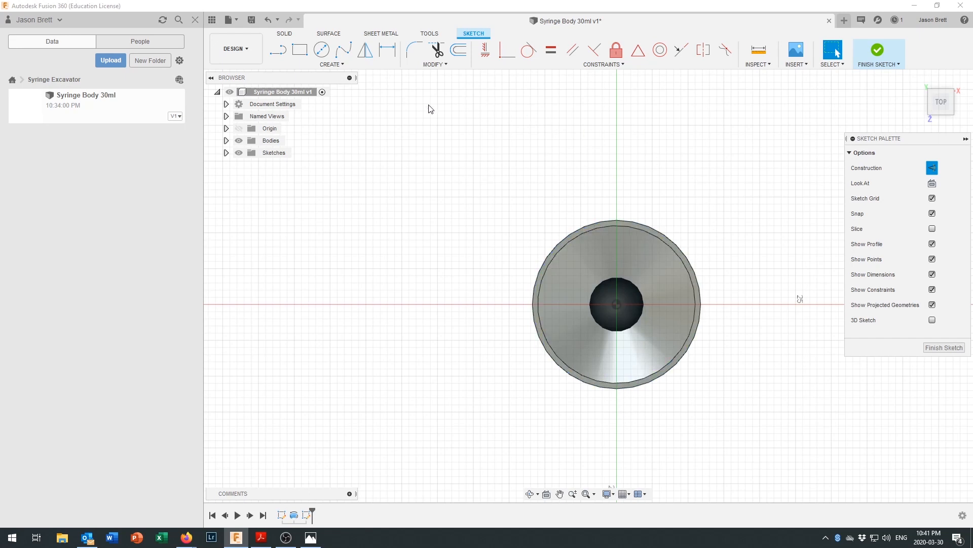
click(345, 66)
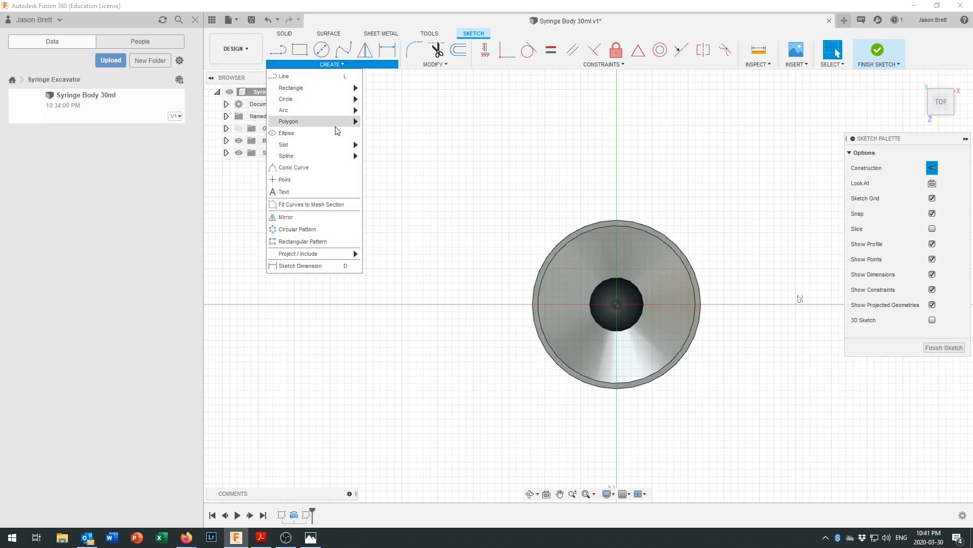
mouse_move(319, 255)
click(381, 254)
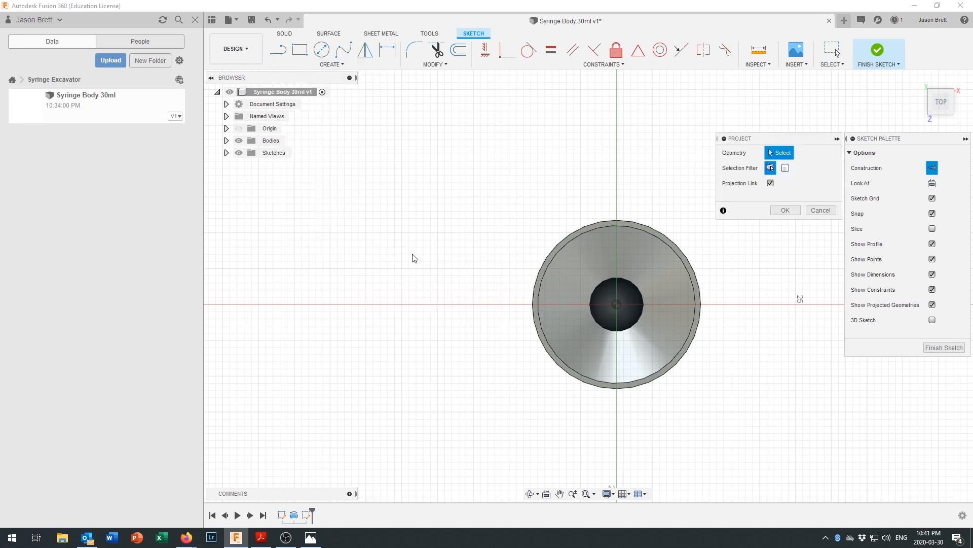
click(558, 253)
scroll(678, 343, up, 2)
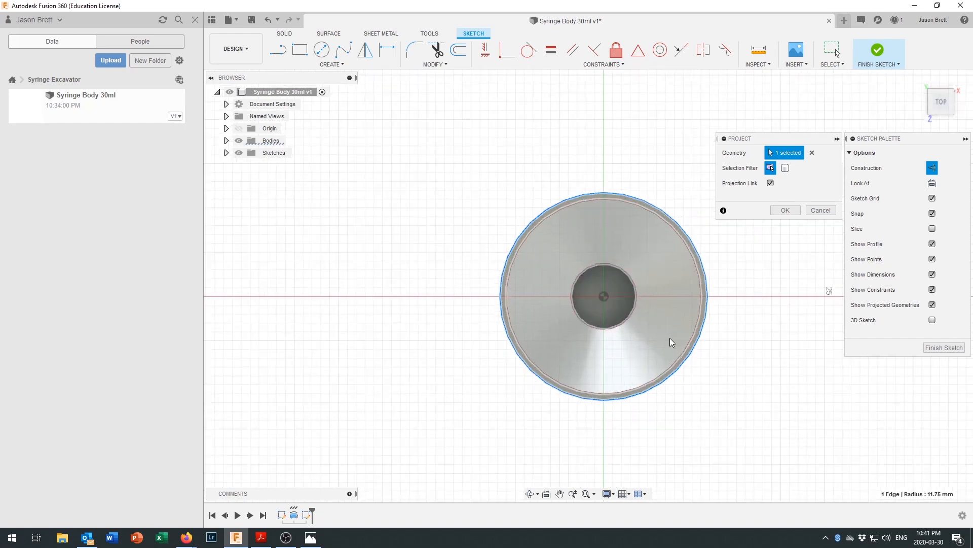
scroll(671, 338, up, 1)
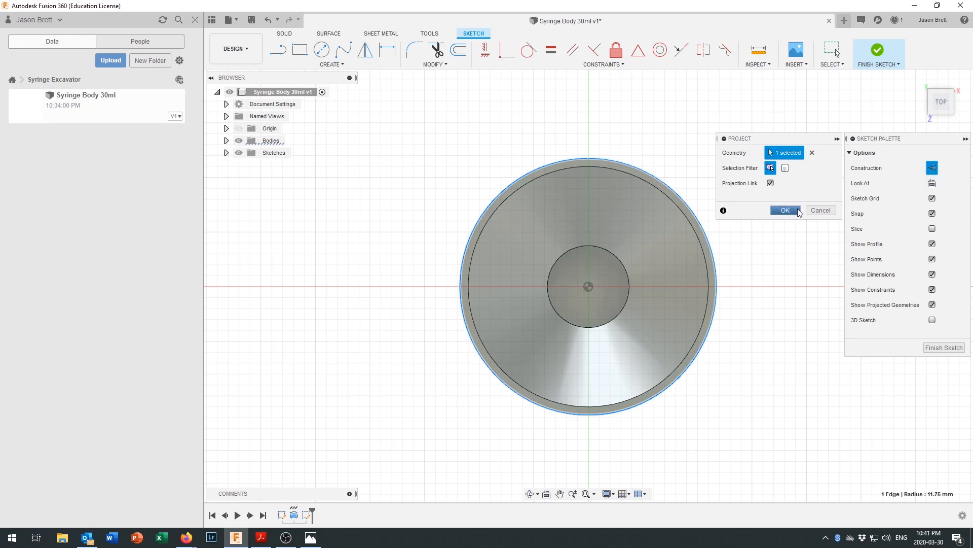
click(785, 210)
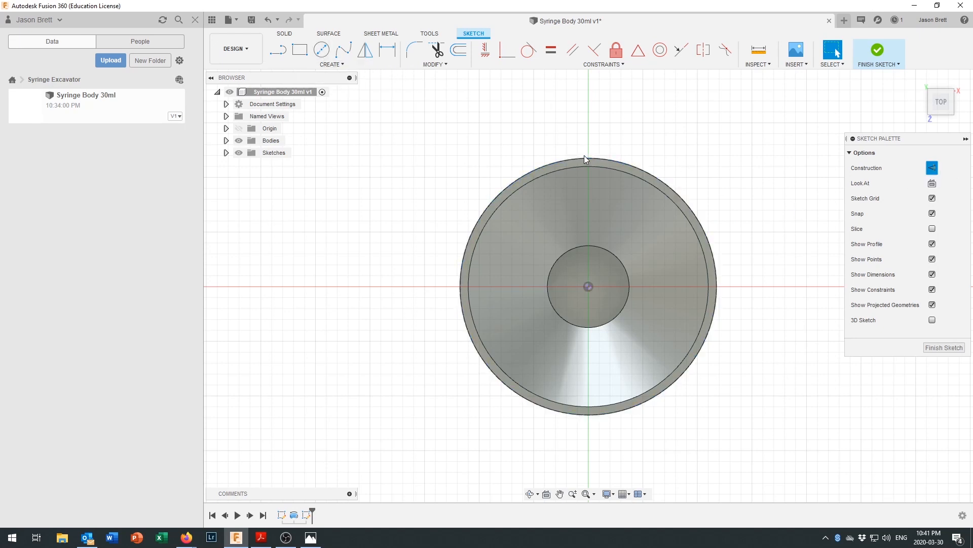
Step: Draw a vertical construction line from above the tube down to its centre, continued by a horizontal one about 17 mm long to the right
click(281, 52)
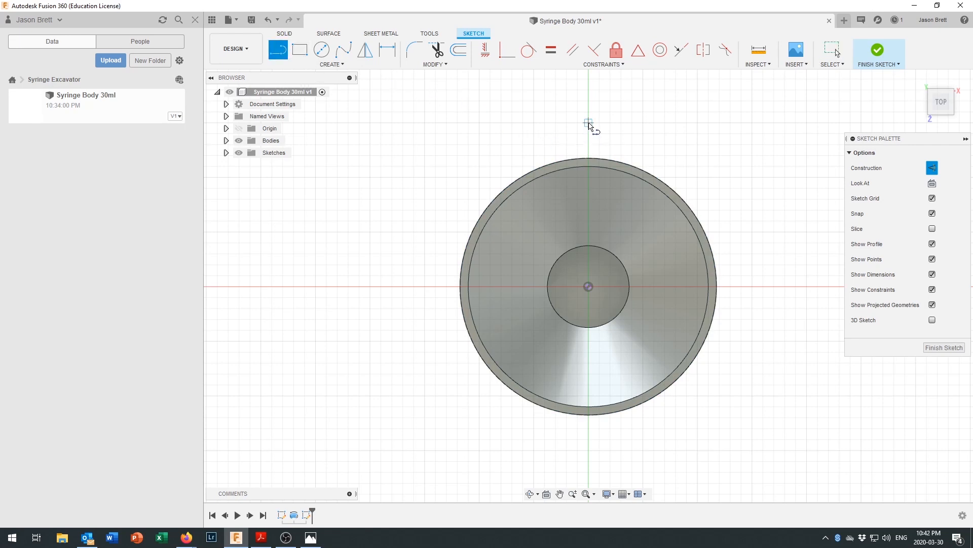
click(588, 123)
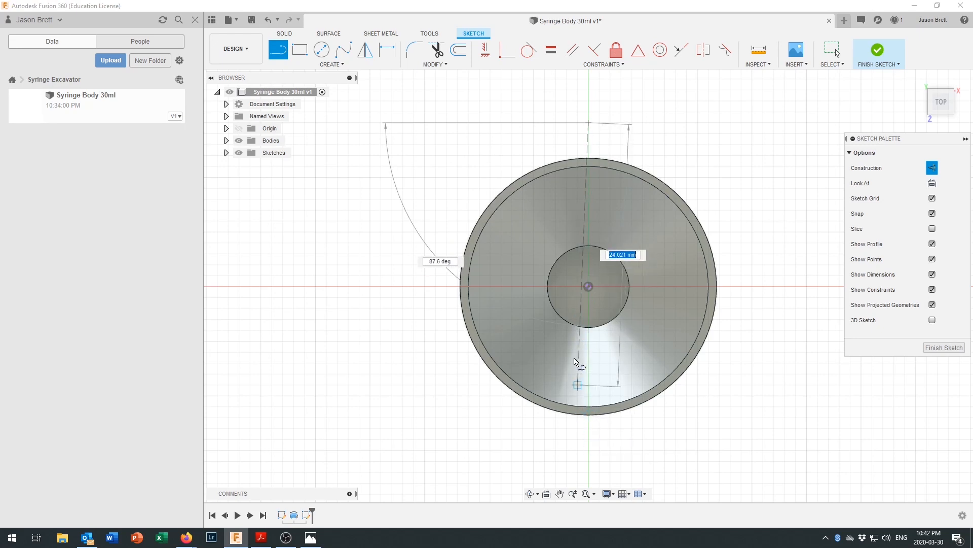
click(587, 287)
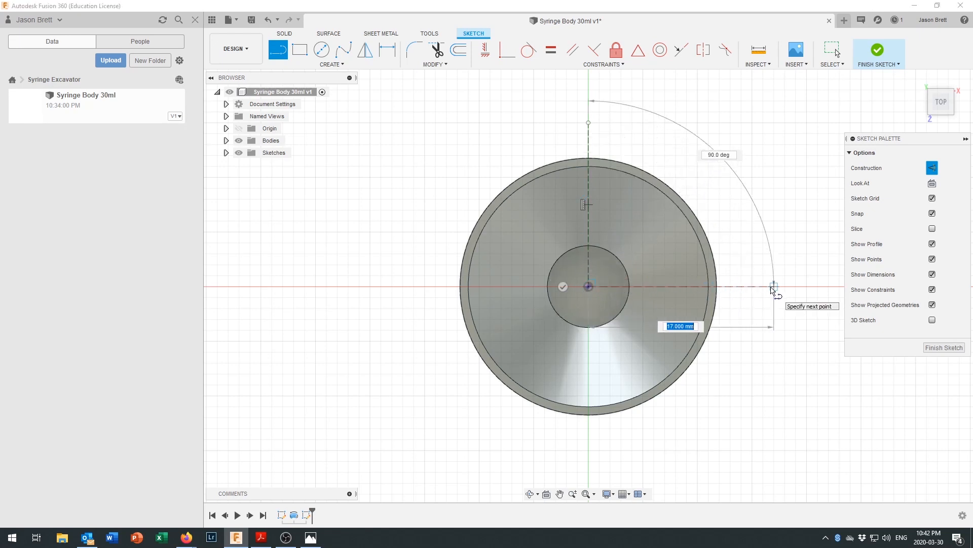
click(771, 288)
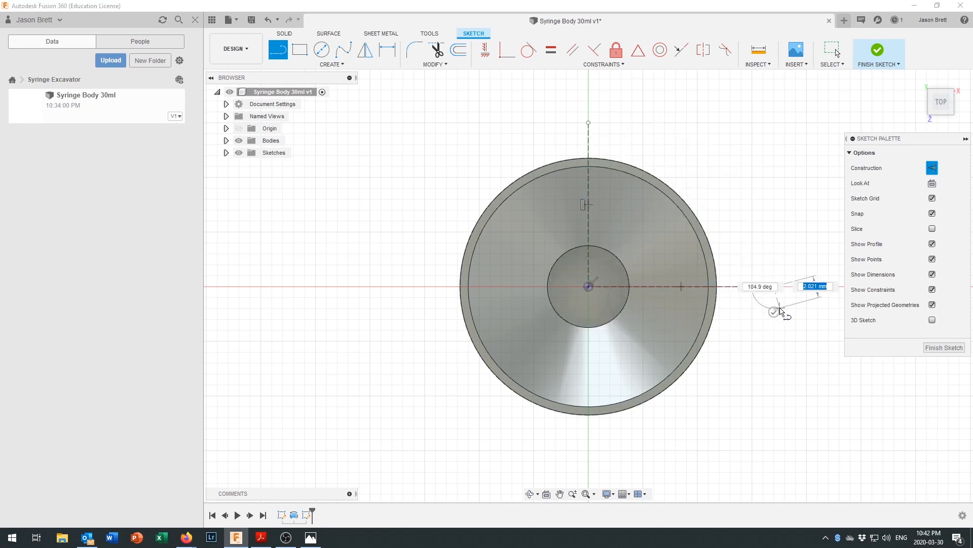
key(Escape)
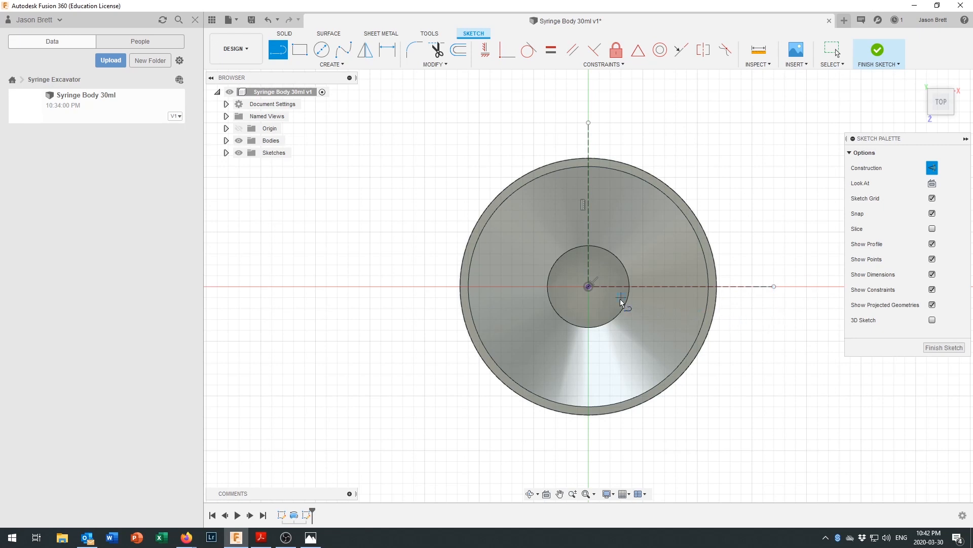
Step: Draw two more construction lines from the centre, one horizontal to beyond the tube's left side and one about 14 mm straight down
click(589, 287)
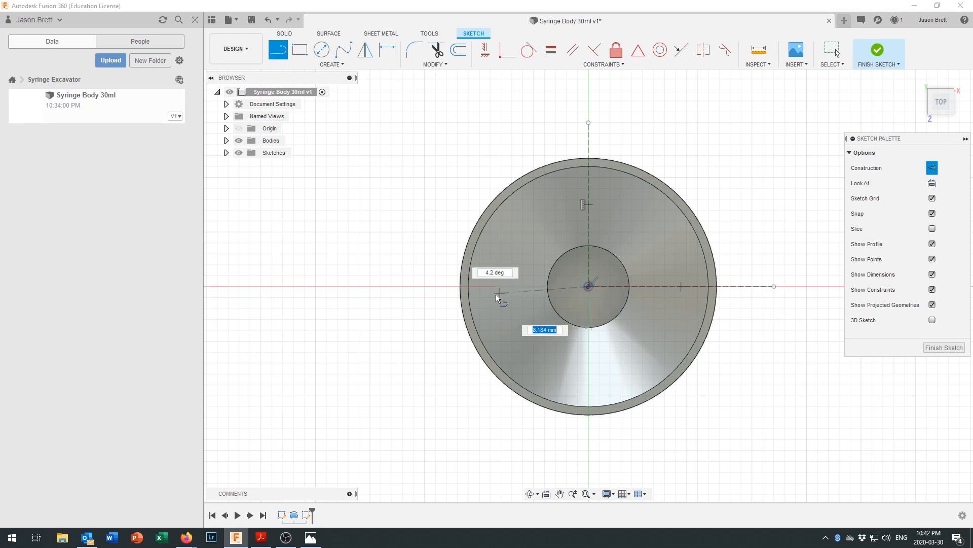
click(414, 287)
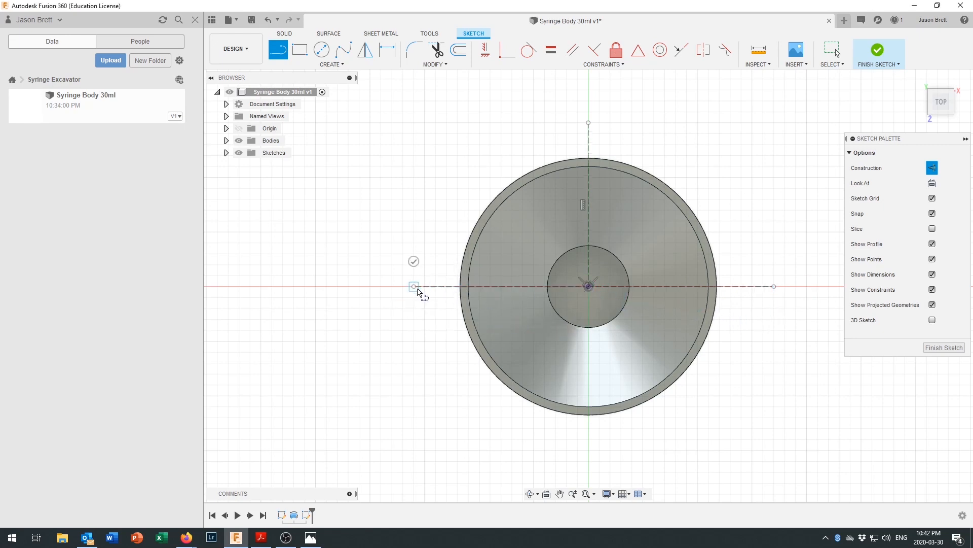
click(413, 261)
click(589, 287)
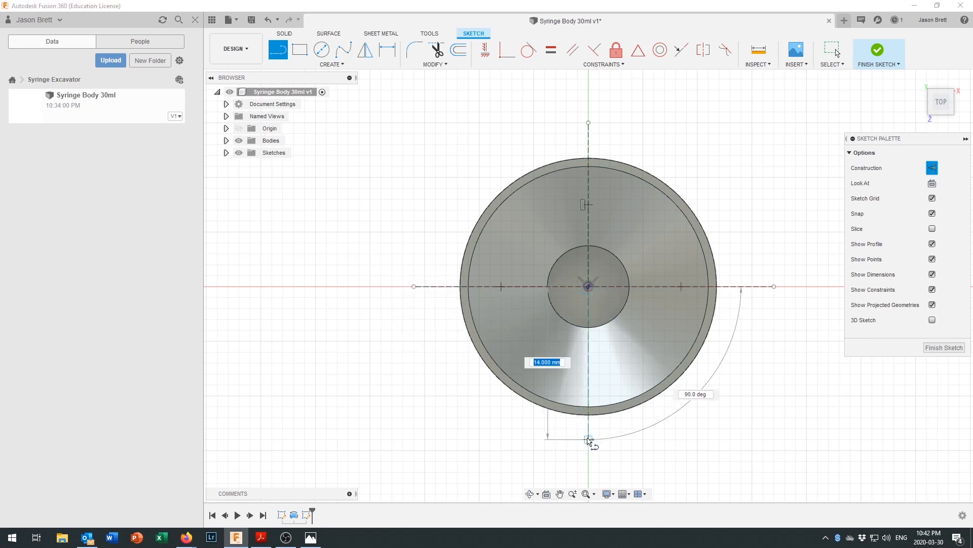
click(589, 439)
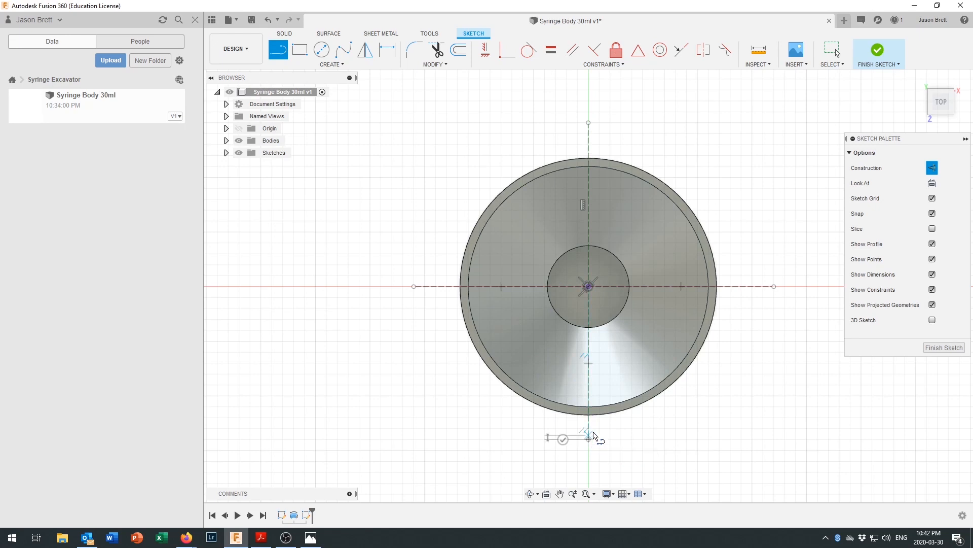
click(563, 439)
Step: Turn off construction mode and draw a circle about 26 mm in diameter centred on the tube's centre
click(933, 167)
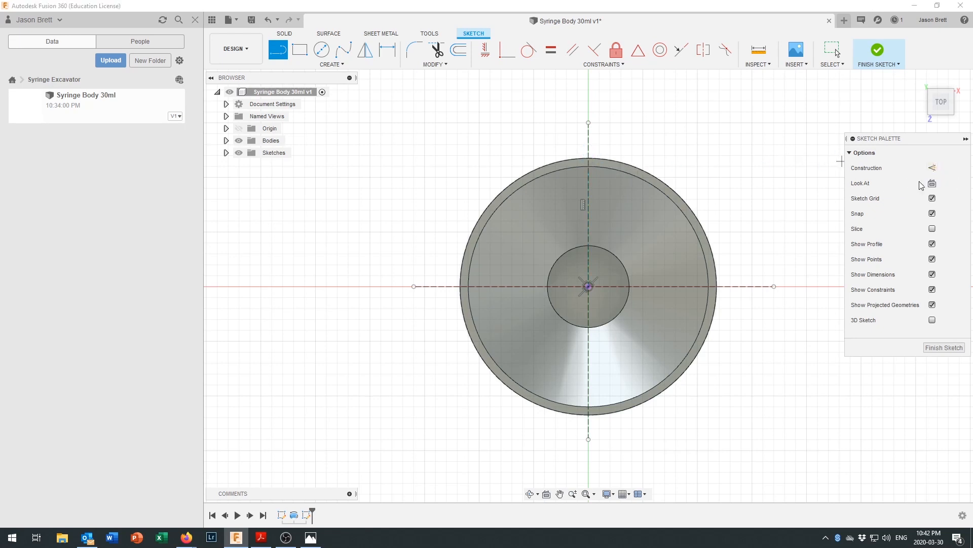
click(322, 50)
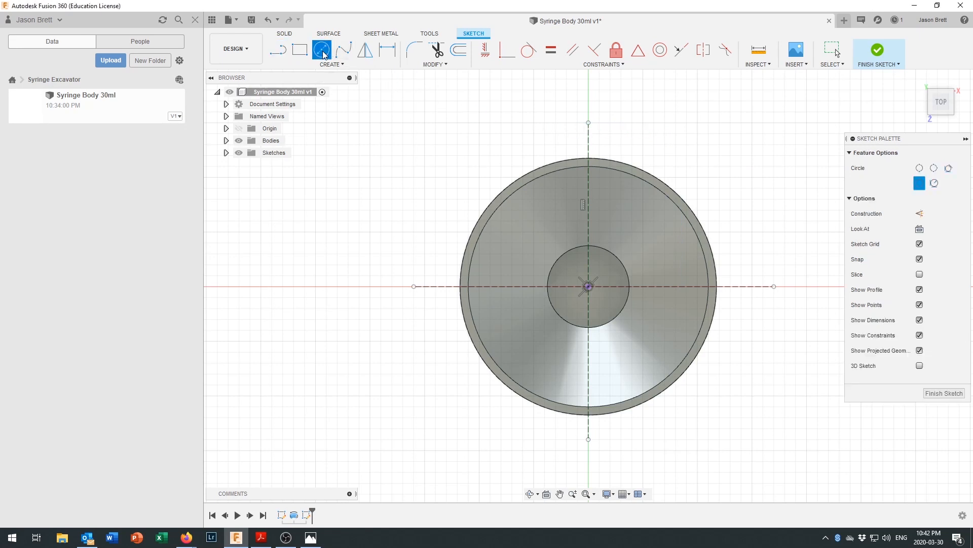
click(589, 286)
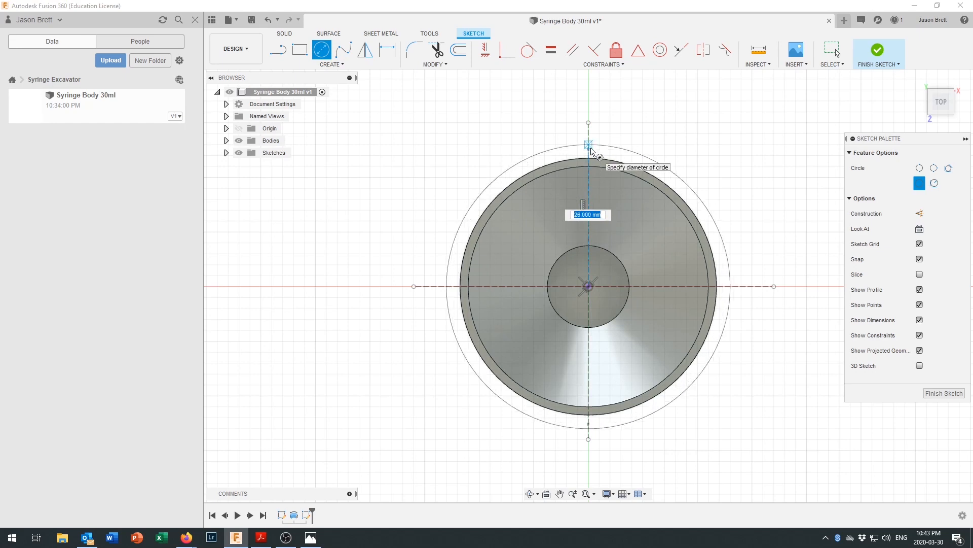
click(591, 148)
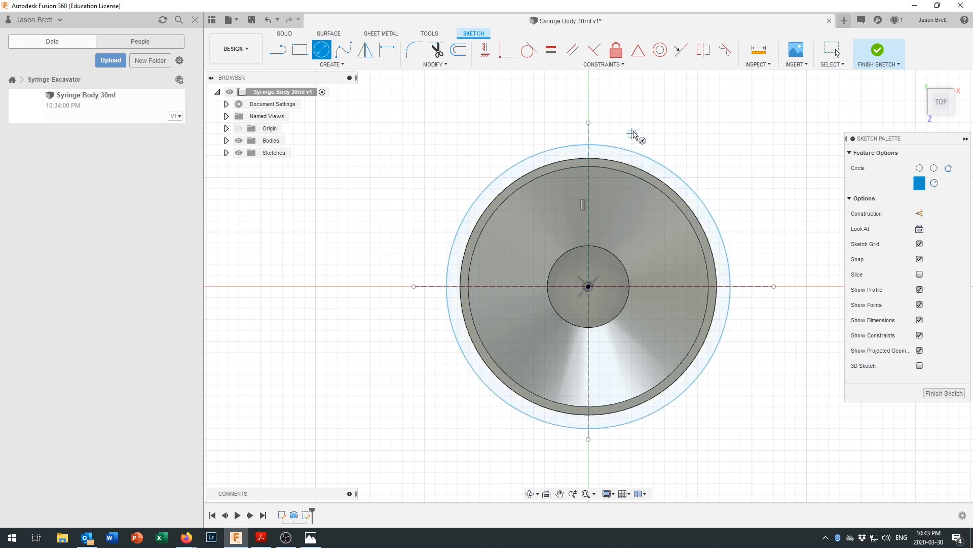
Step: Dimension the gap between the projected outer edge and the new circle as 3 mm
click(388, 49)
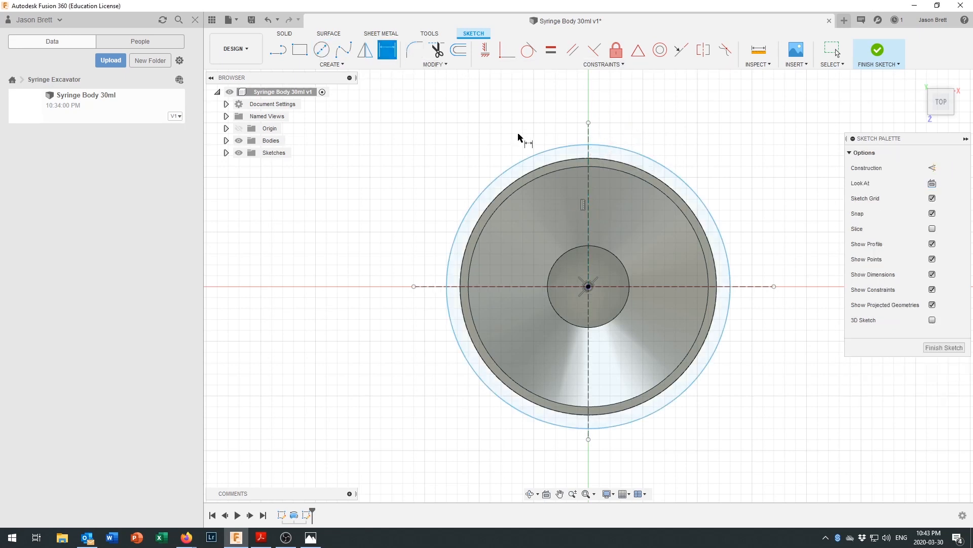
click(602, 161)
click(608, 147)
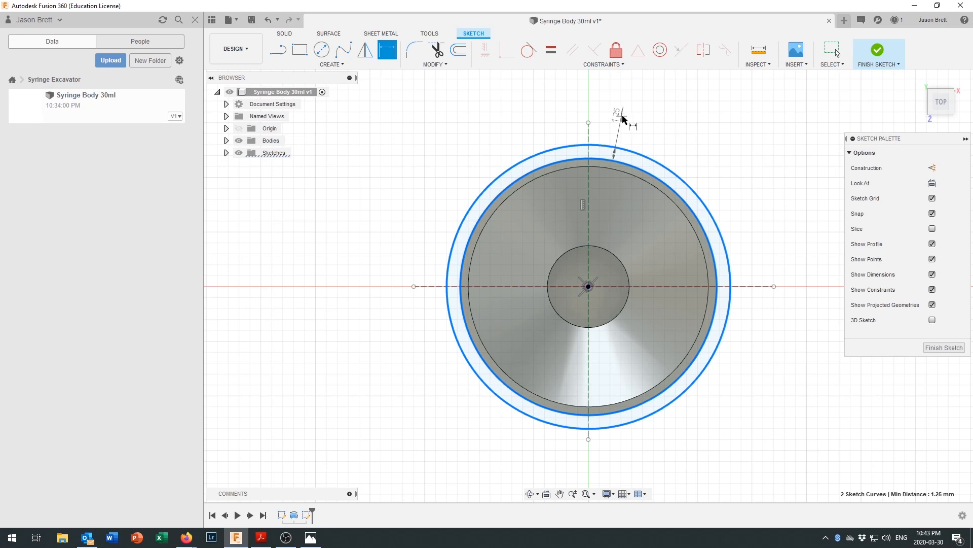
click(622, 117)
text(3)
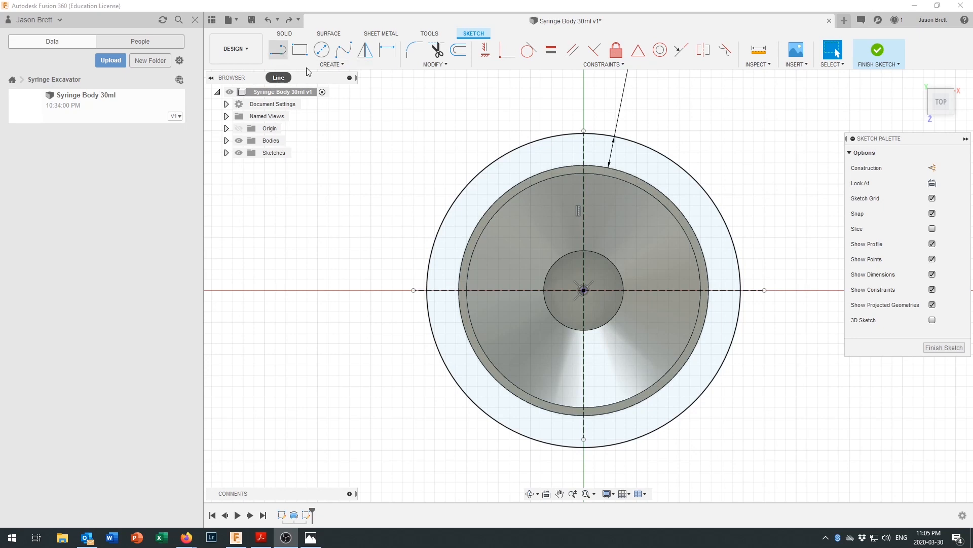
Step: Draw a vertical line about 9 mm up from the horizontal axis left of the circle, joined to the circle's upper part by an 18 mm sloping line
click(279, 51)
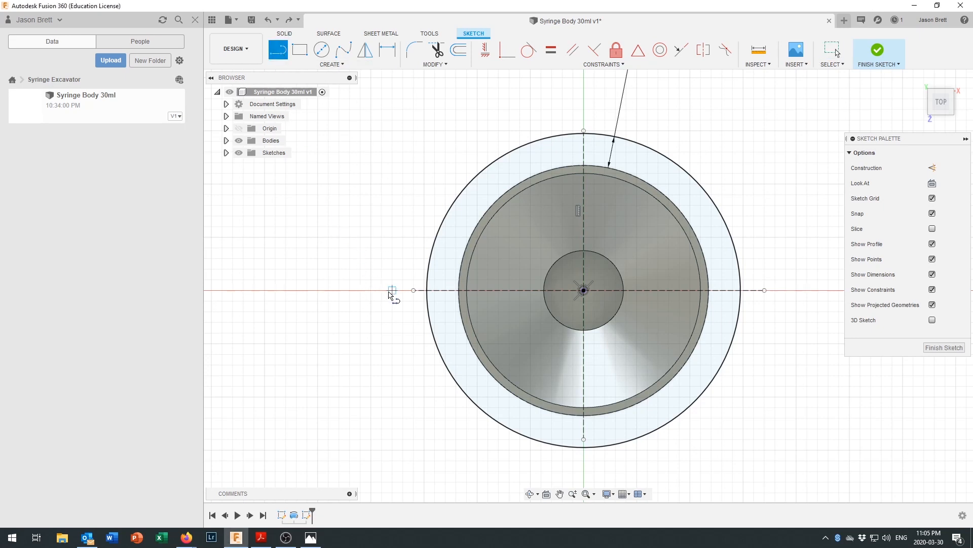
click(382, 290)
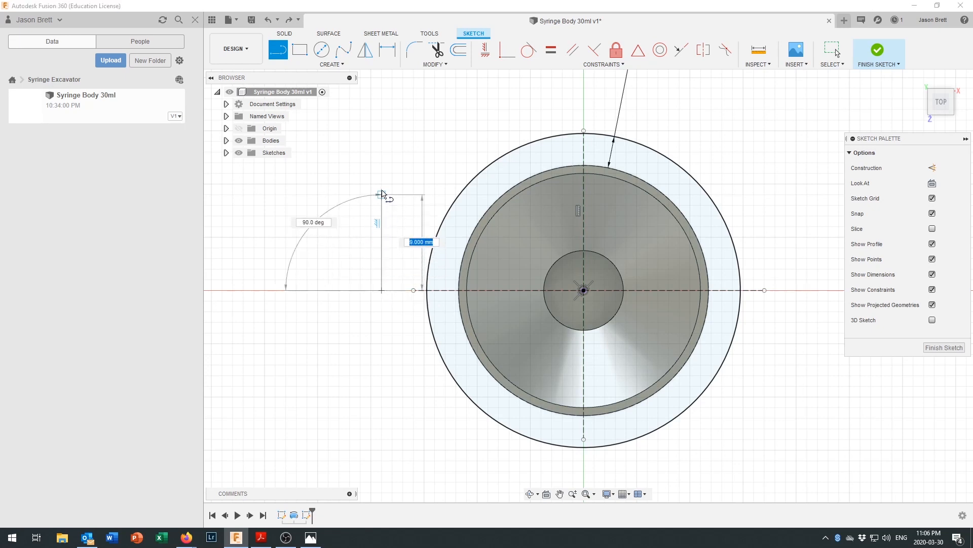
click(382, 194)
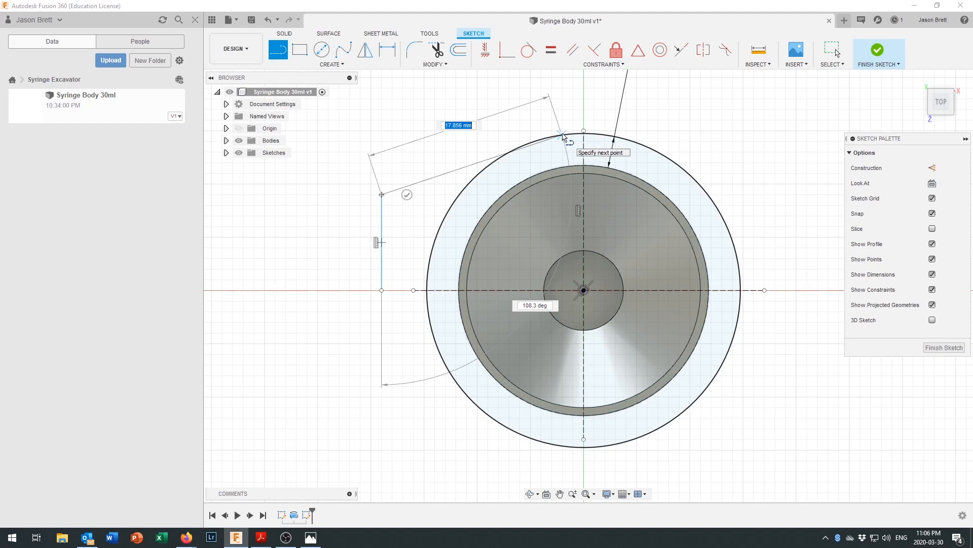
click(565, 135)
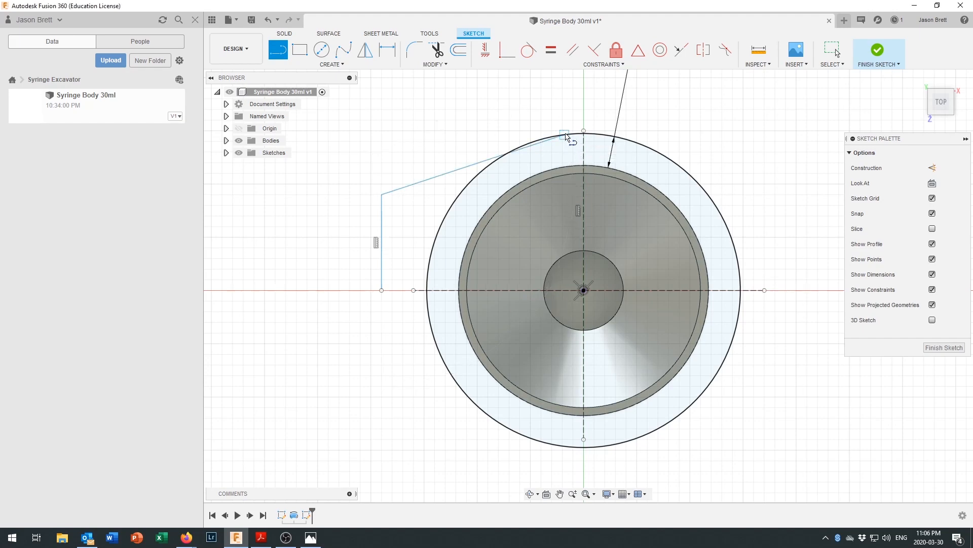
scroll(561, 133, up, 4)
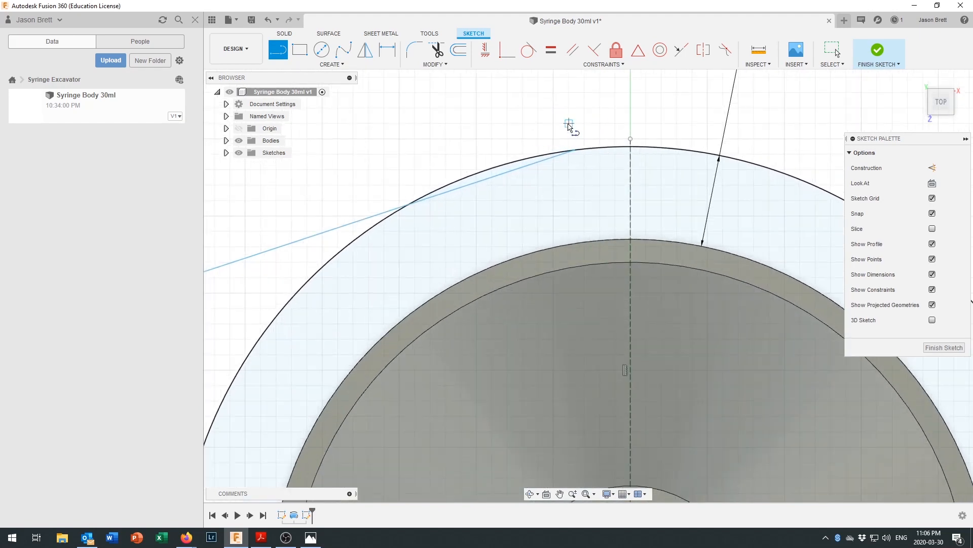
Step: End the line chain and apply a Tangent constraint between the sloping line and the outer circle
key(Escape)
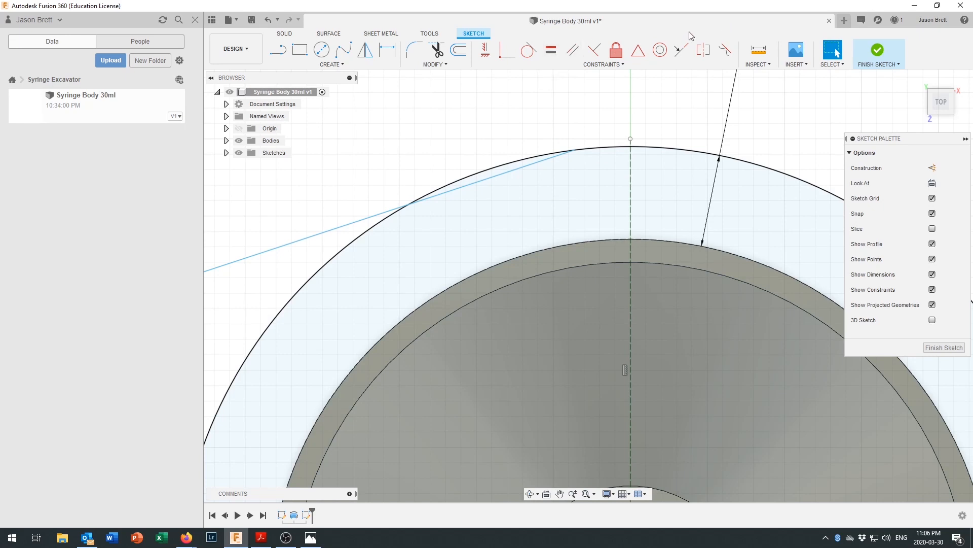
click(529, 51)
click(541, 165)
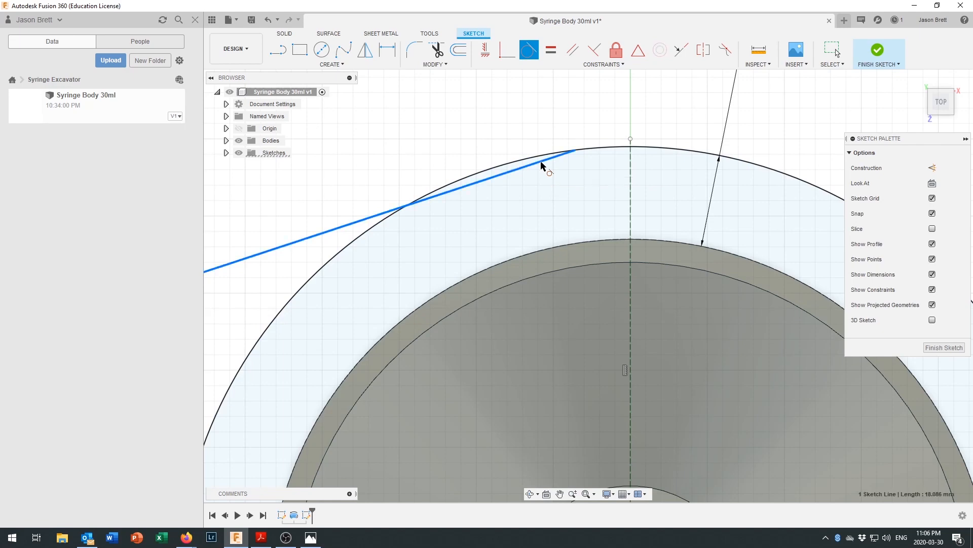
click(588, 151)
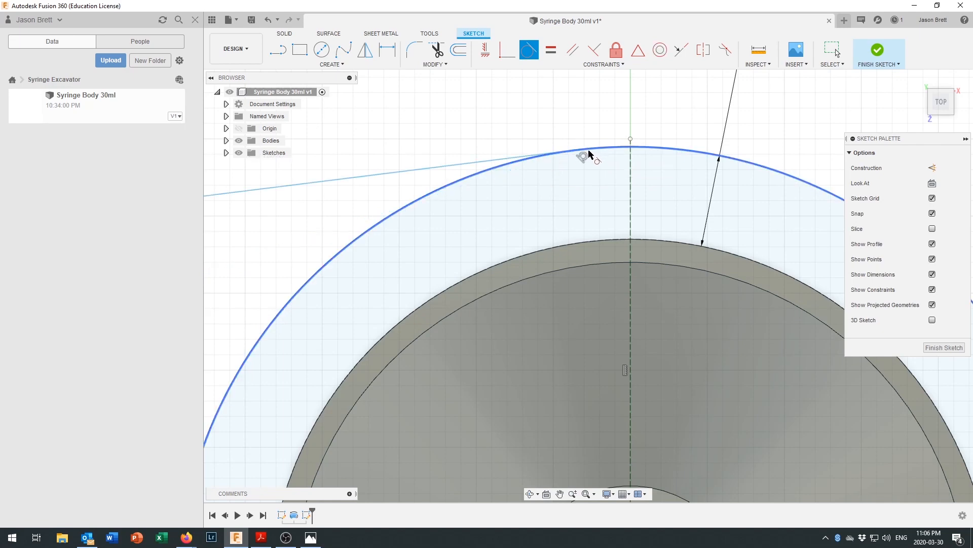
scroll(502, 223, down, 2)
scroll(502, 223, down, 2)
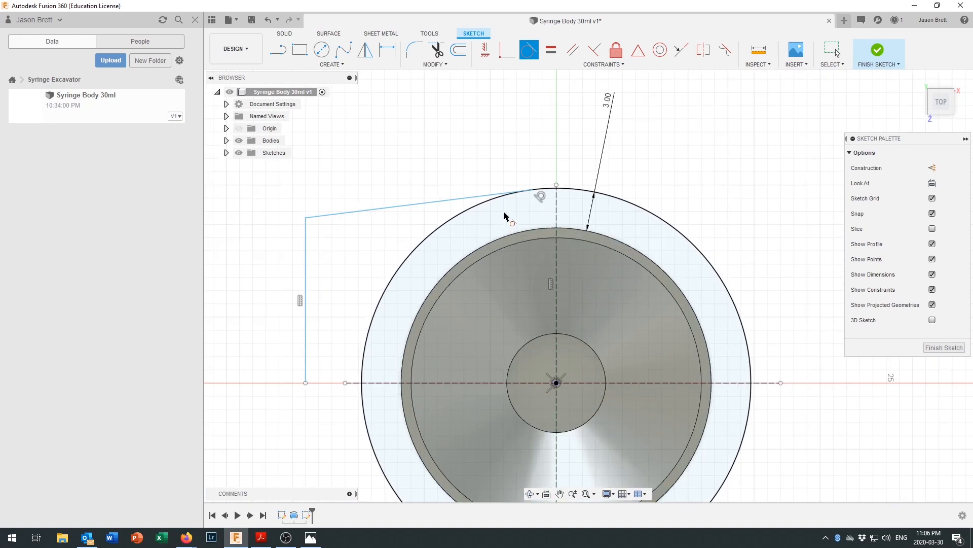
scroll(537, 193, up, 3)
scroll(529, 191, up, 1)
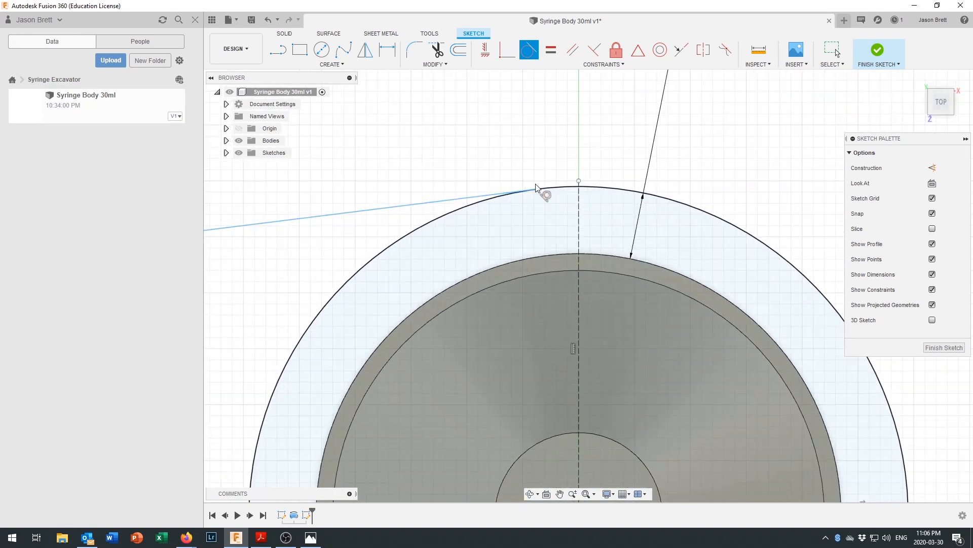
key(Escape)
Step: Examine where the sloping line touches the outer circle and how it joins the vertical line
click(484, 196)
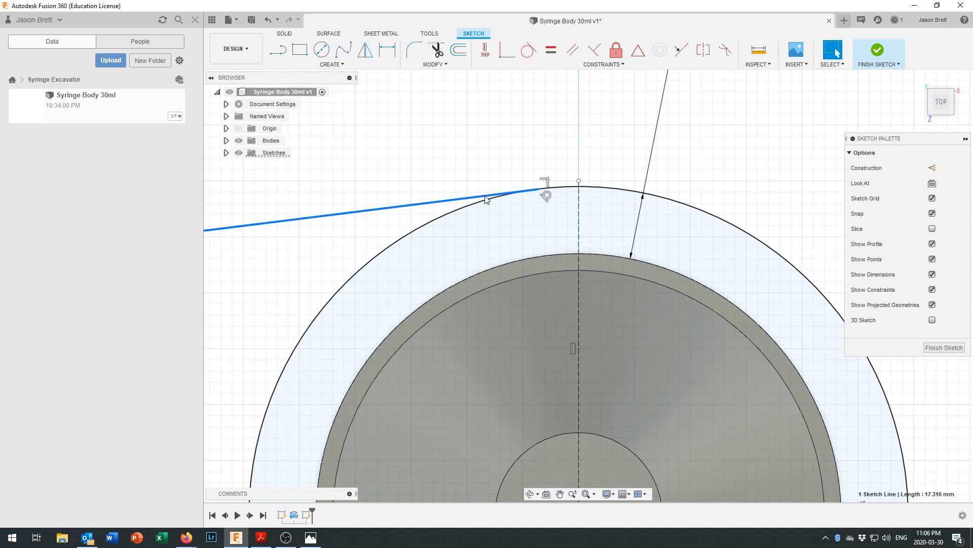
click(572, 190)
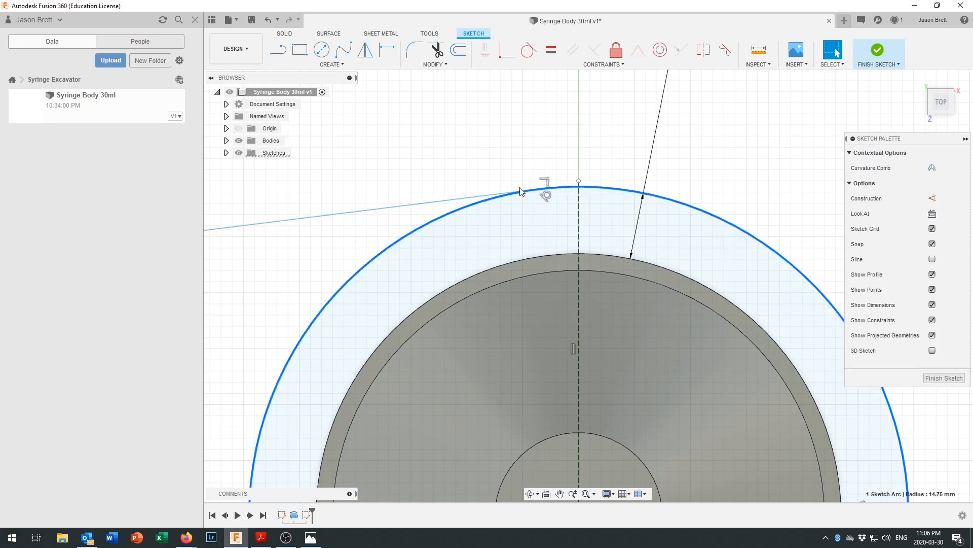
click(502, 194)
scroll(551, 187, up, 1)
scroll(550, 187, down, 2)
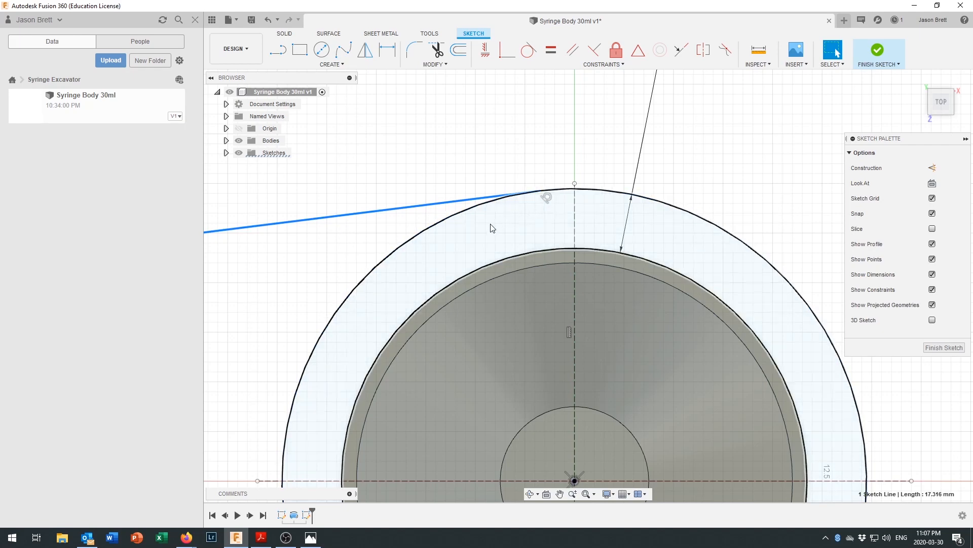
scroll(492, 228, down, 2)
shift+click(406, 262)
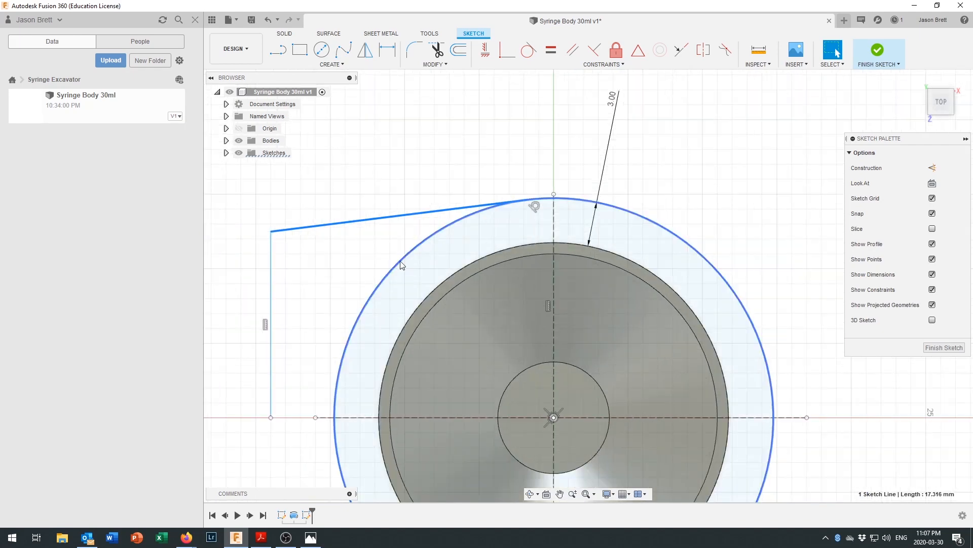
shift+click(270, 327)
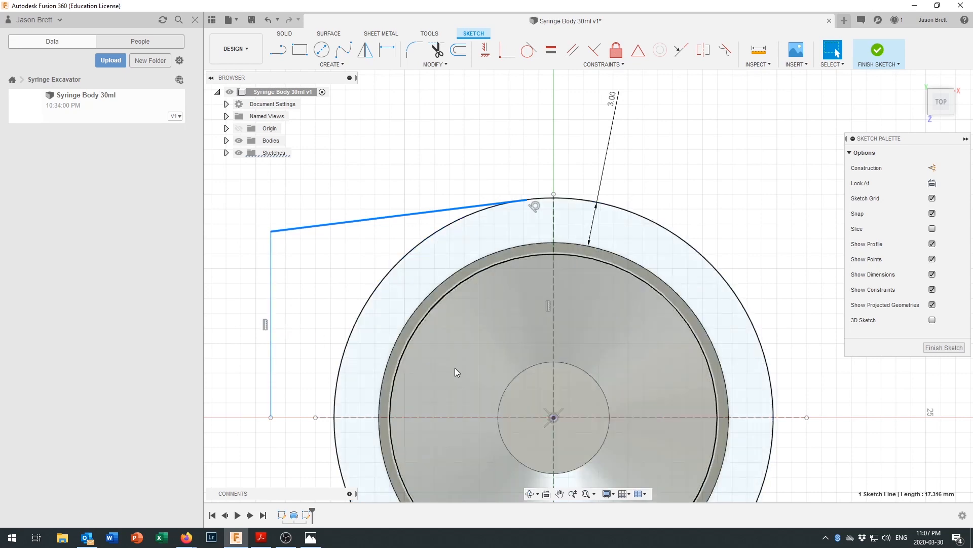
scroll(530, 383, down, 2)
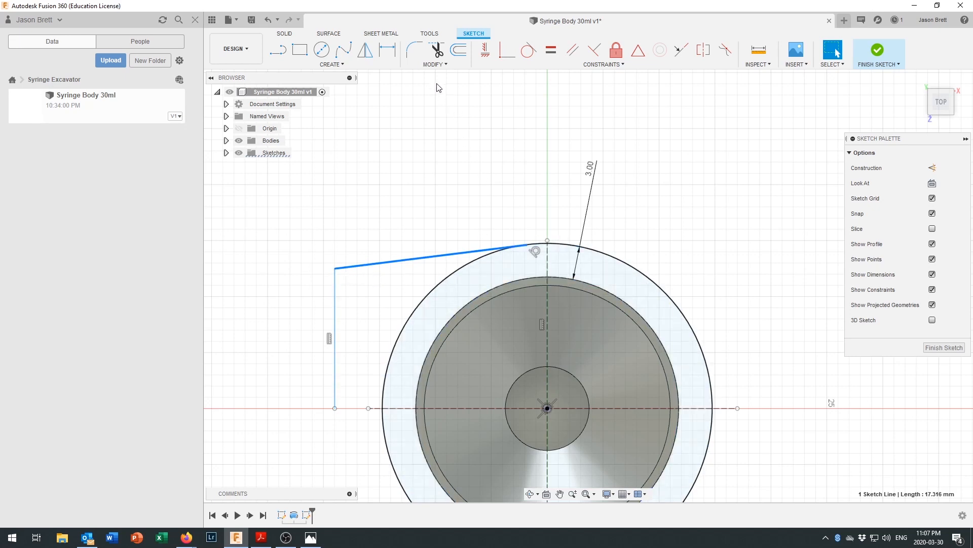
Step: Dimension the outside angle between the sloping line and the vertical construction line as 110 degrees
click(386, 50)
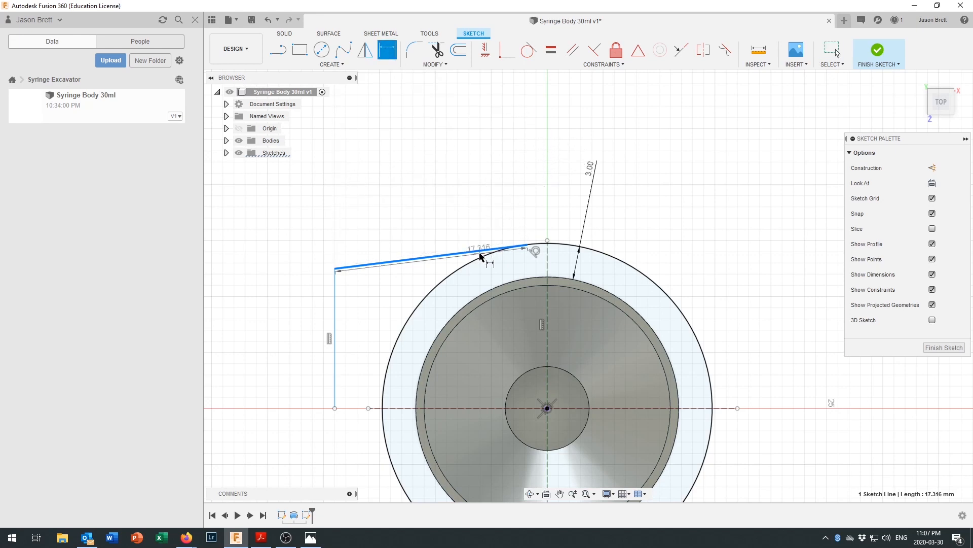
click(547, 274)
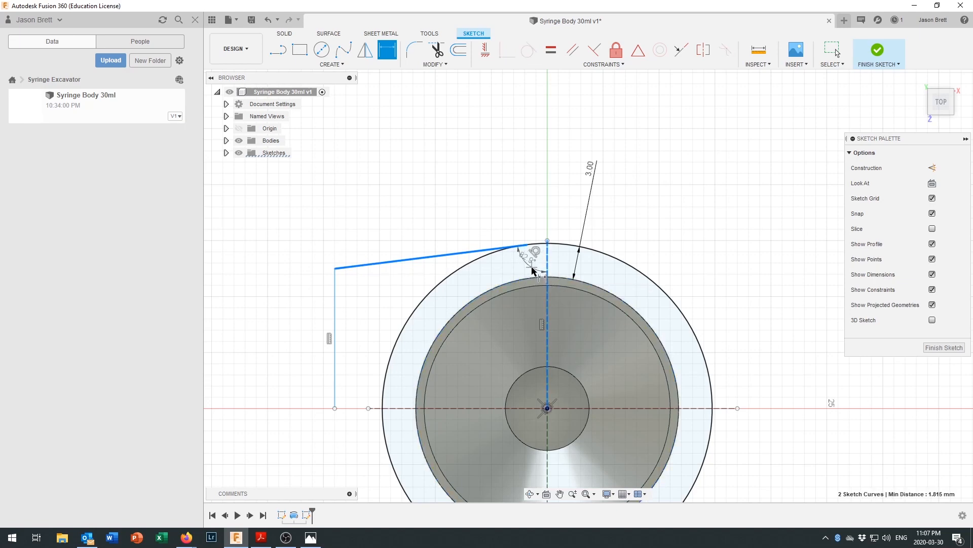
scroll(527, 268, up, 3)
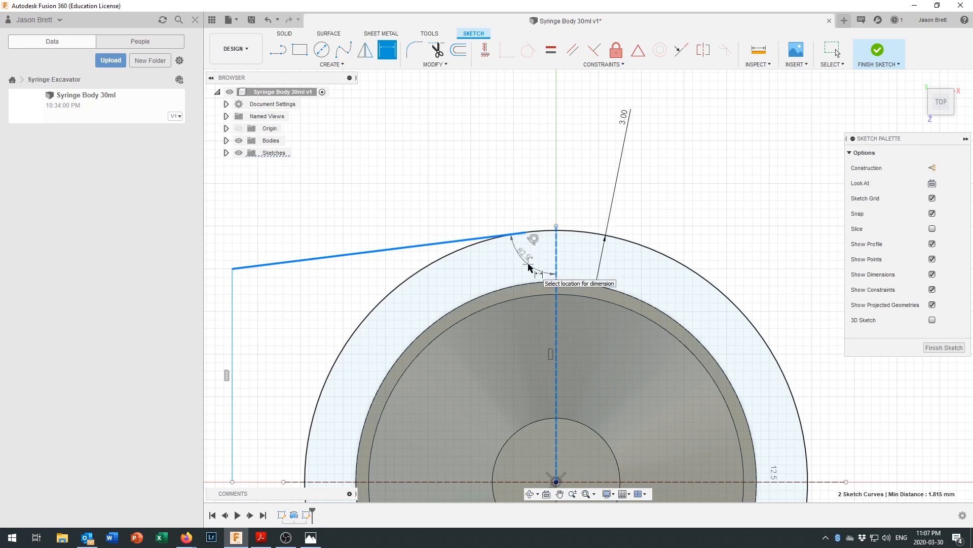
click(524, 203)
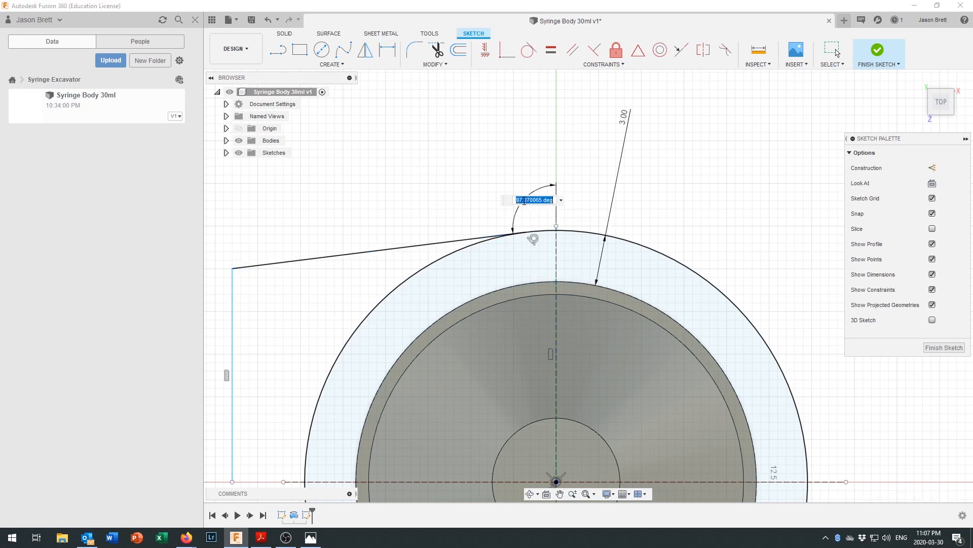
text(110)
key(Return)
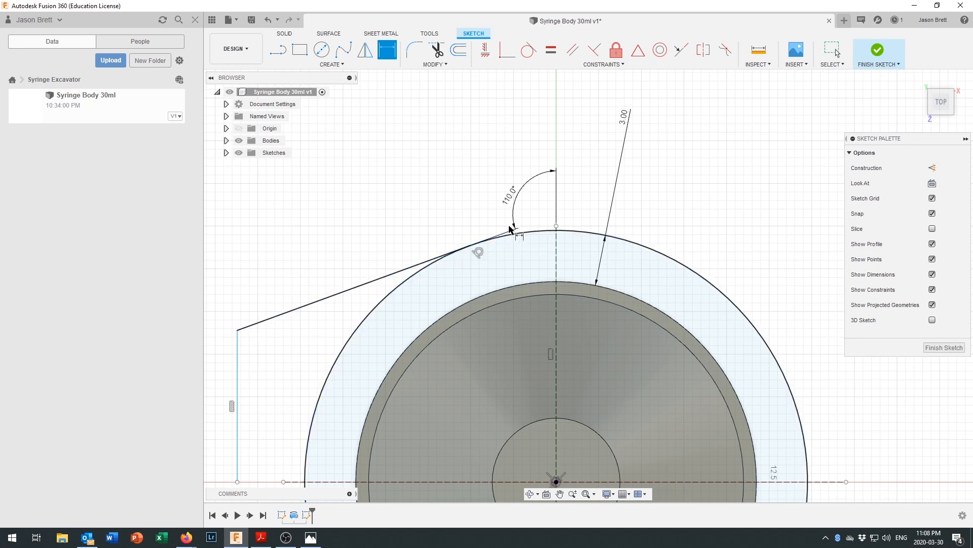
Step: Dimension the horizontal distance from the flange's vertical line to the tube's centre as 20 mm
scroll(387, 426, down, 2)
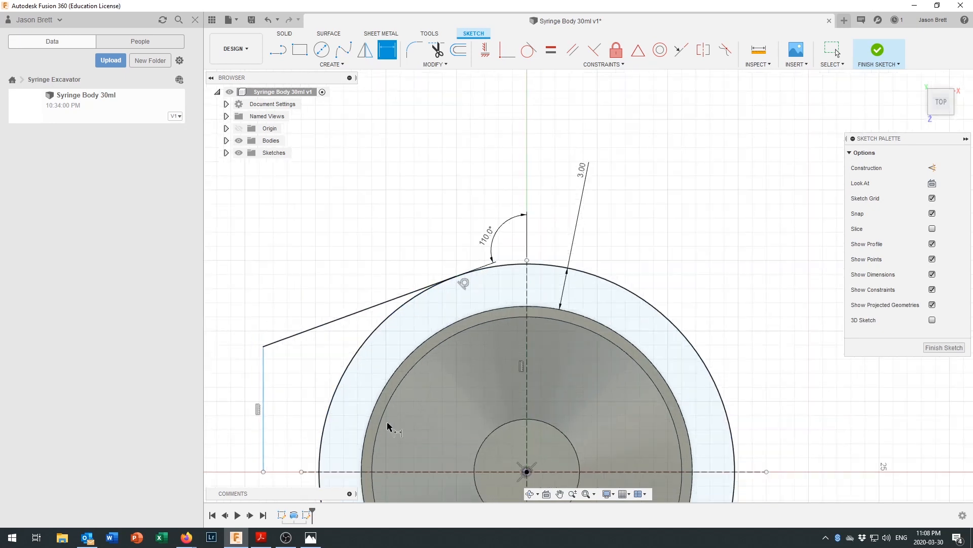
mouse_move(405, 413)
middle_down()
mouse_move(450, 294)
mouse_move(460, 294)
middle_up()
scroll(460, 295, up, 1)
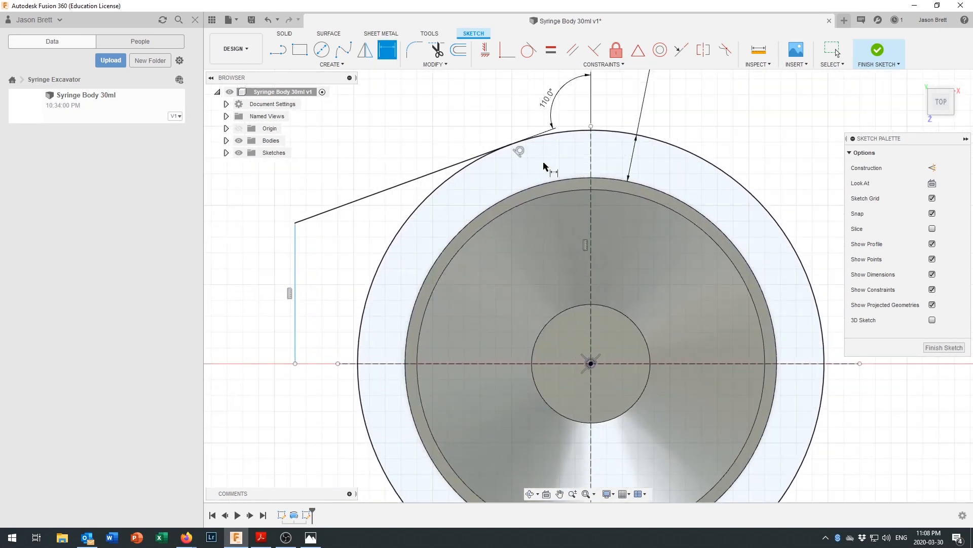
click(387, 51)
click(298, 317)
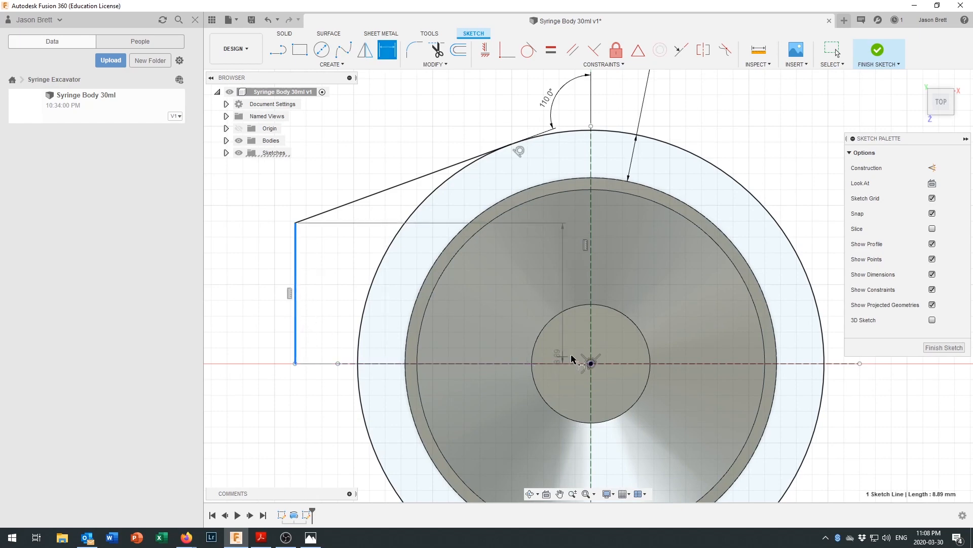
click(590, 363)
scroll(403, 456, down, 5)
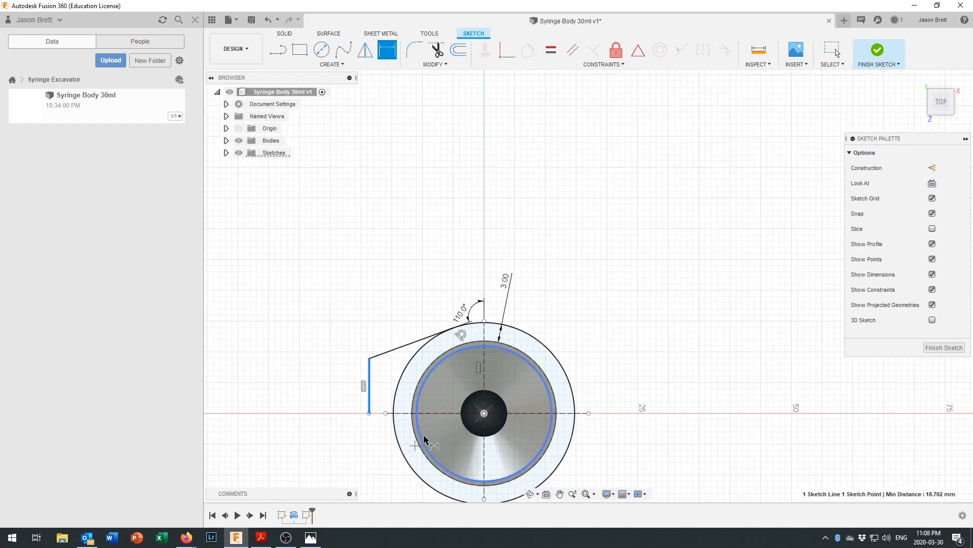
mouse_move(393, 455)
middle_down()
mouse_move(477, 370)
mouse_move(509, 313)
middle_up()
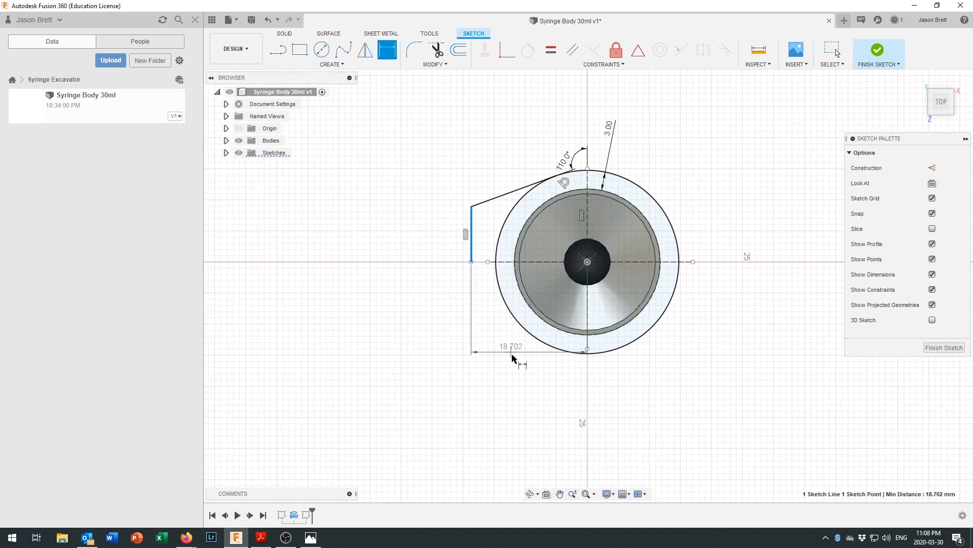
scroll(516, 137, up, 2)
scroll(517, 154, up, 1)
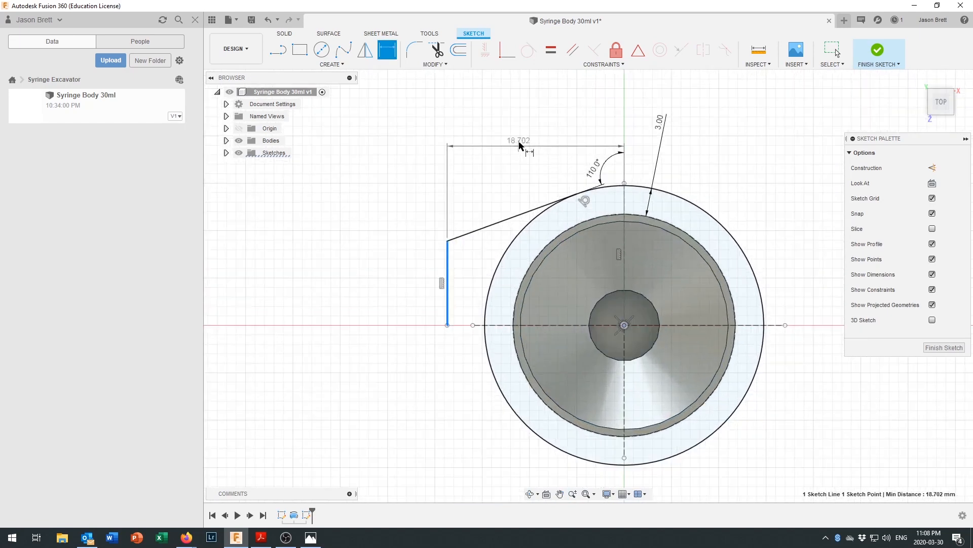
click(532, 143)
text(20)
key(Return)
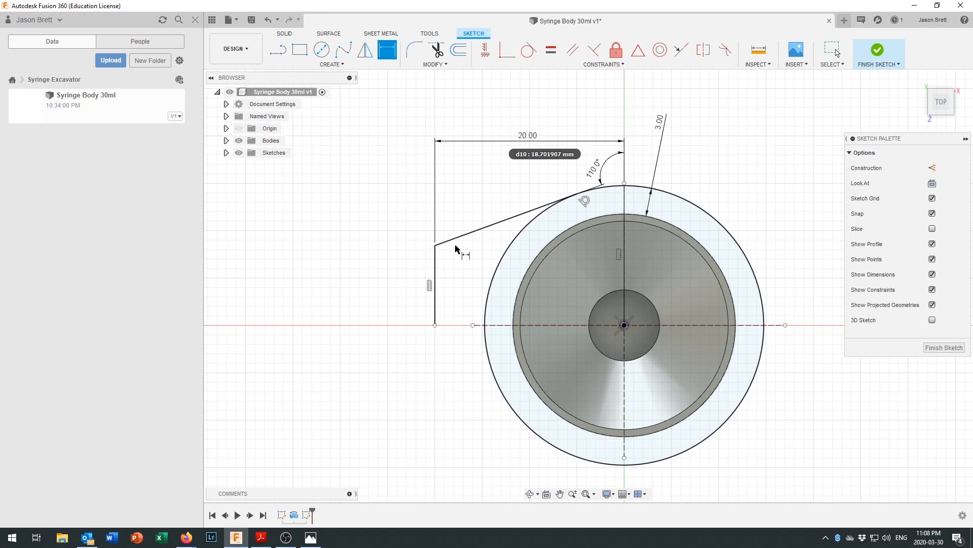
Step: Fillet the corner between the sloping line and the vertical line with a 3 mm radius
click(413, 51)
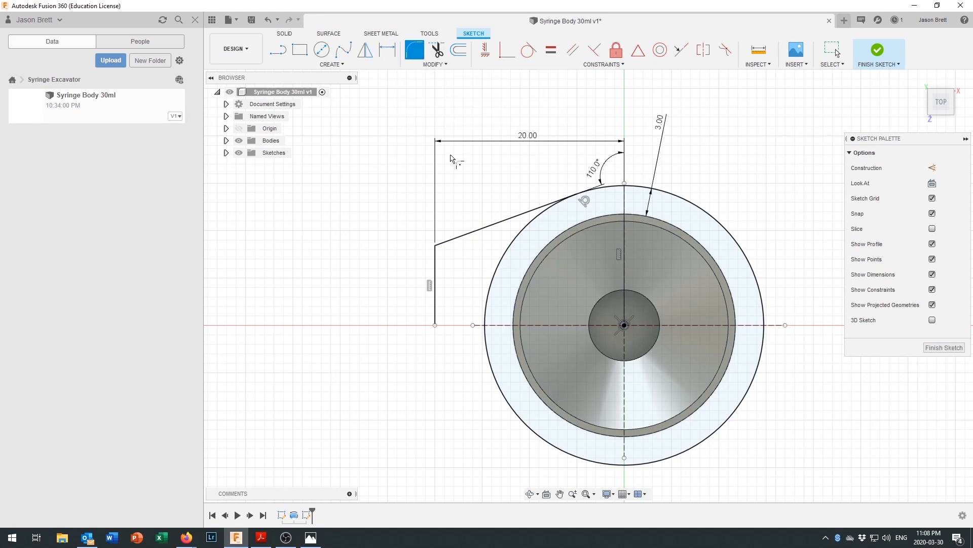
click(461, 237)
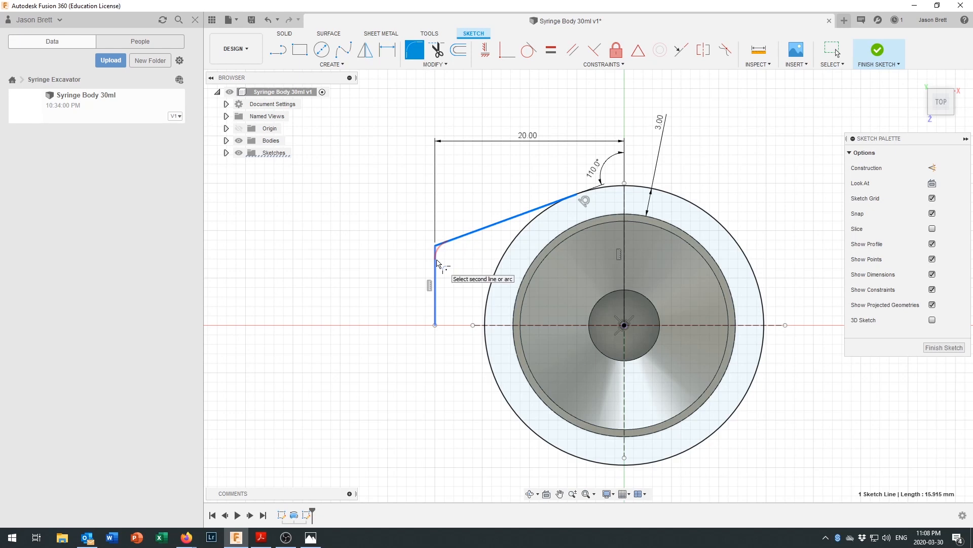
click(437, 263)
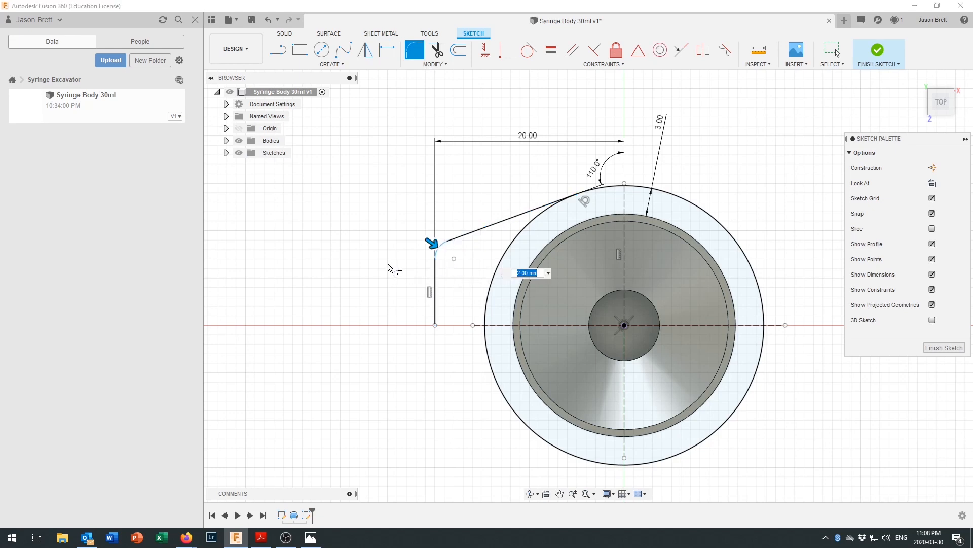
text(3)
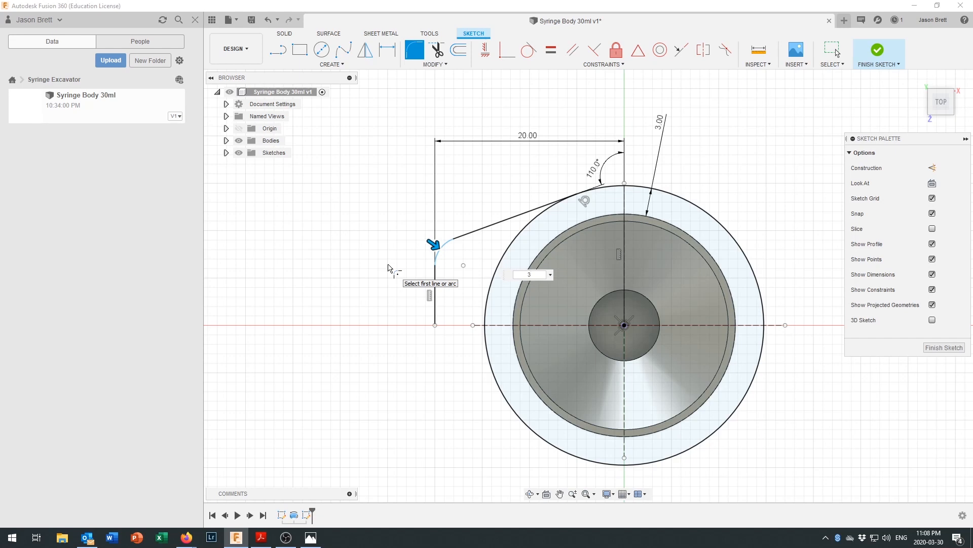
key(Return)
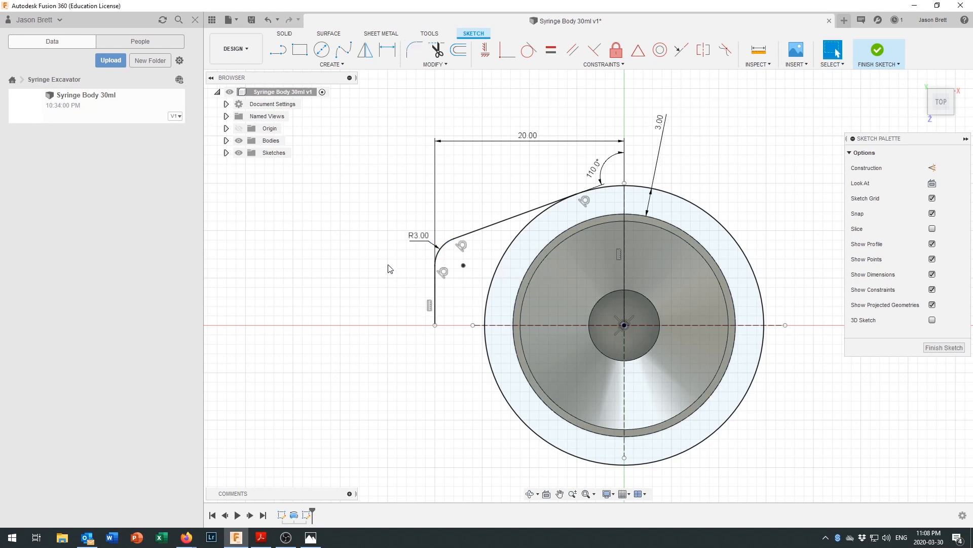
Step: Mirror the sloping line, the fillet arc and the vertical line across the vertical construction line
click(539, 213)
click(351, 66)
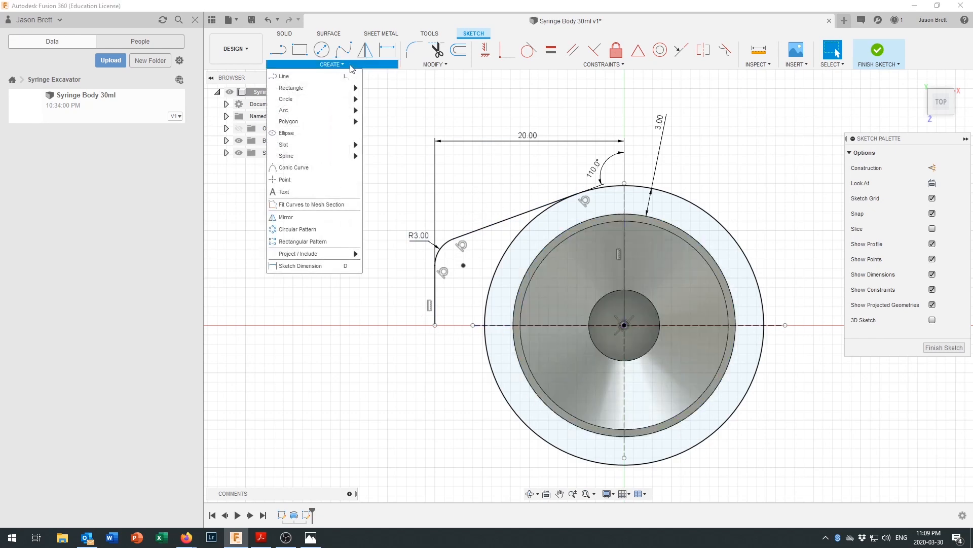
click(304, 222)
click(483, 228)
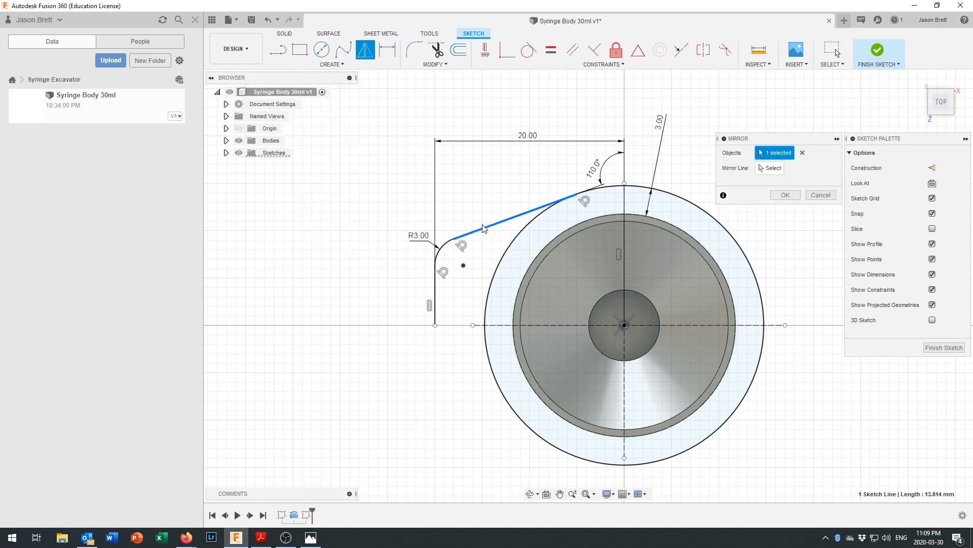
click(440, 248)
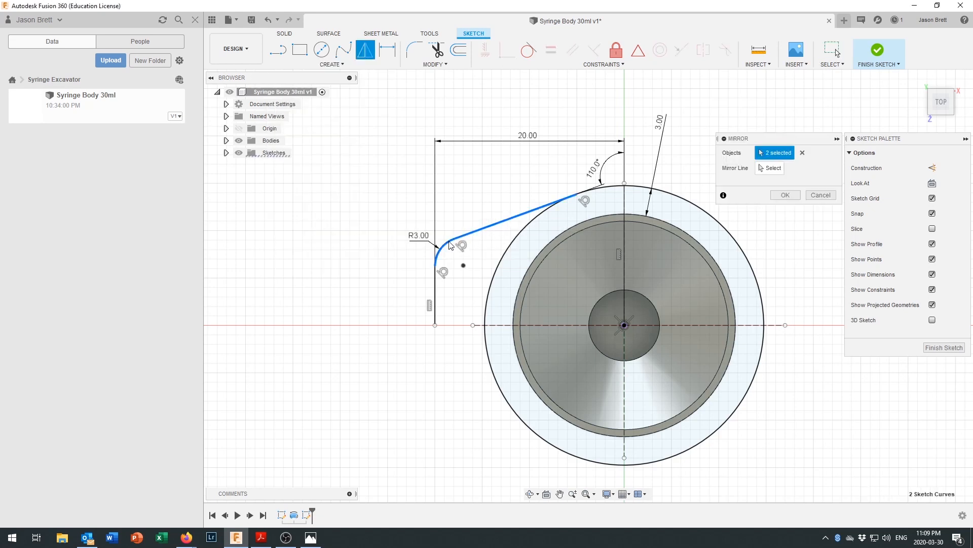
click(437, 291)
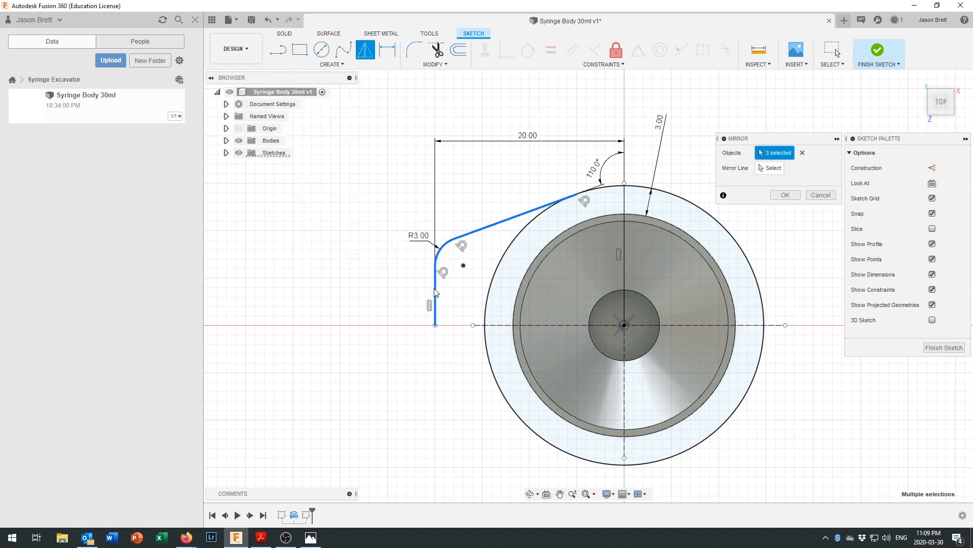
click(771, 169)
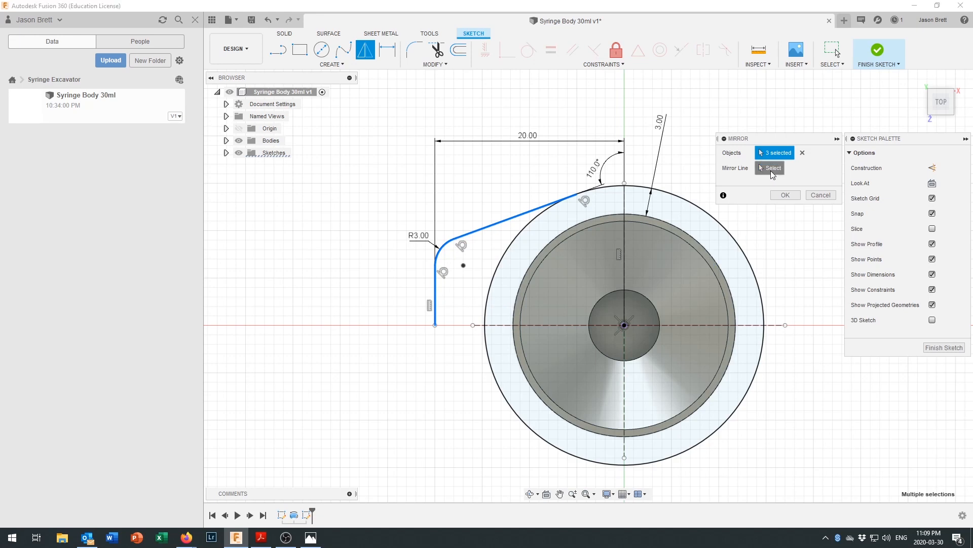
click(625, 209)
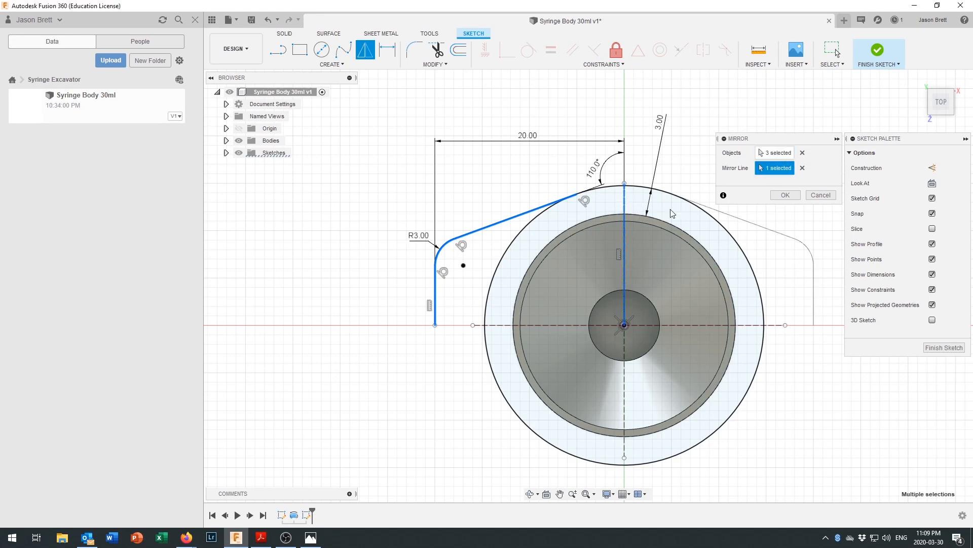
click(783, 196)
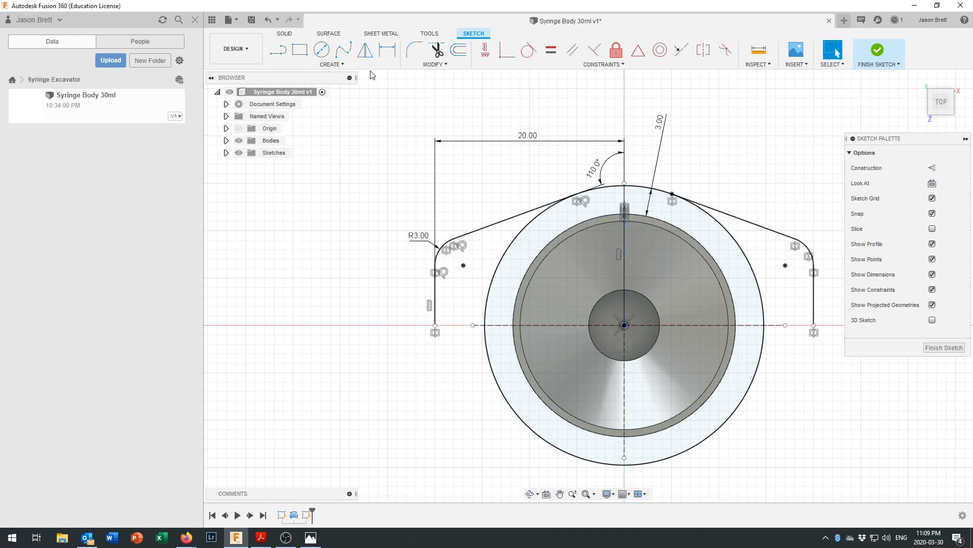
Step: Mirror both sloping lines, fillet arcs and vertical lines across the horizontal construction line and finish the flange sketch
click(330, 65)
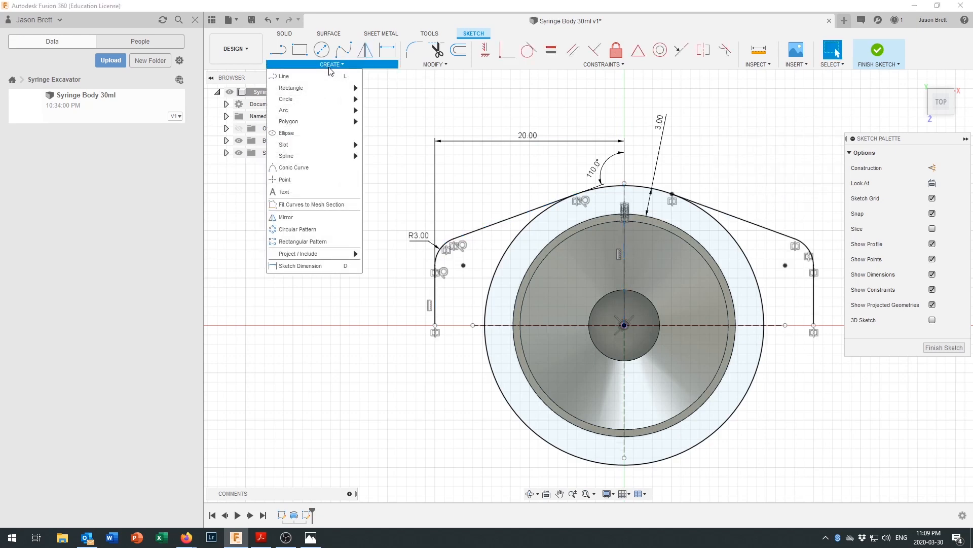
click(304, 216)
click(435, 293)
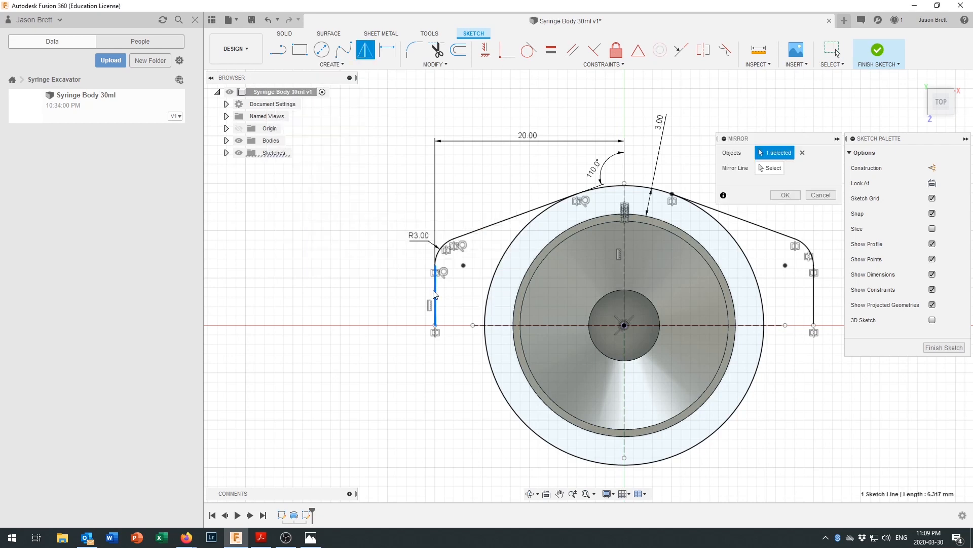
click(440, 251)
click(479, 232)
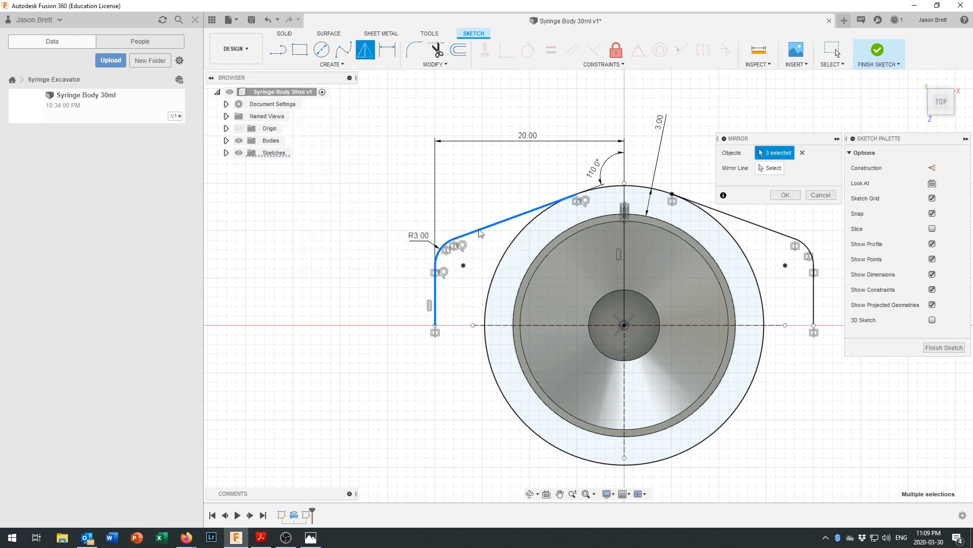
click(721, 214)
click(808, 254)
click(815, 292)
click(767, 171)
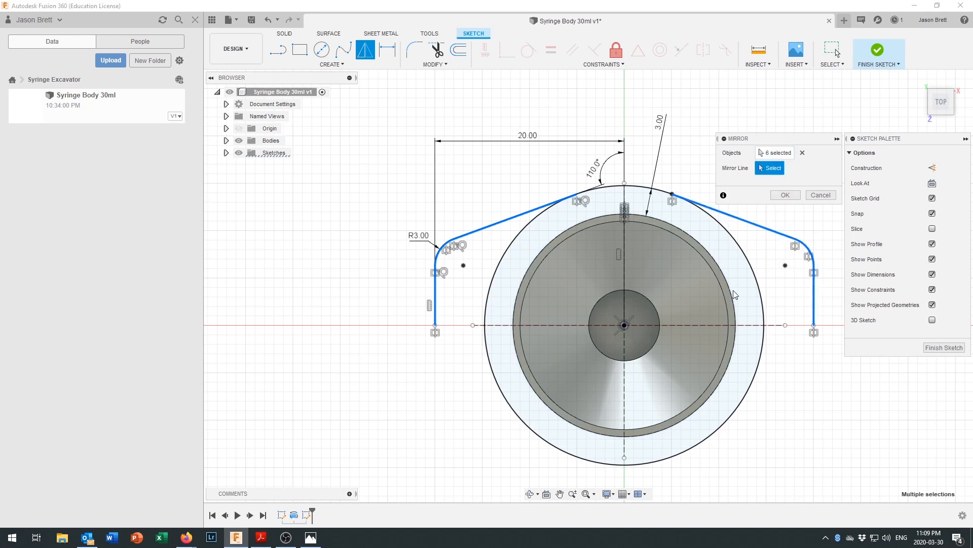
click(709, 325)
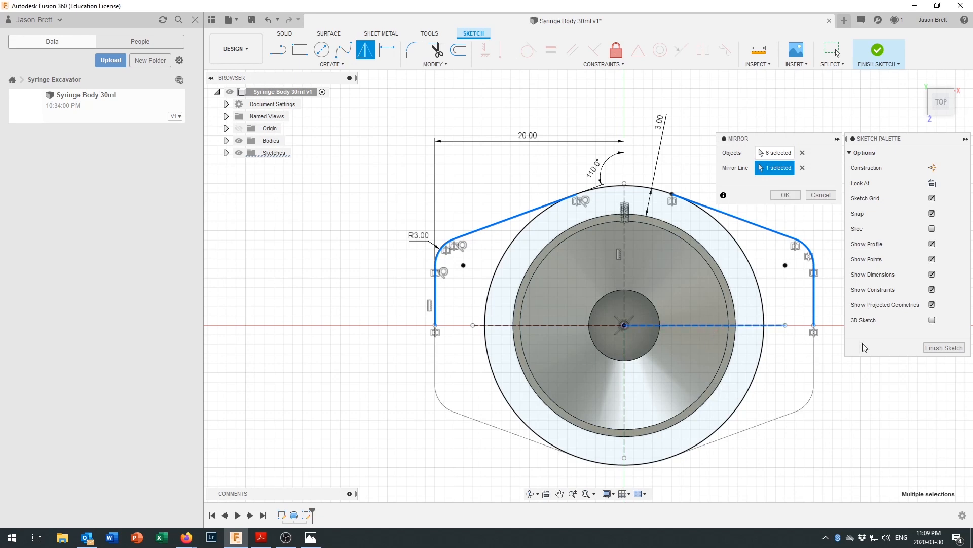
click(788, 199)
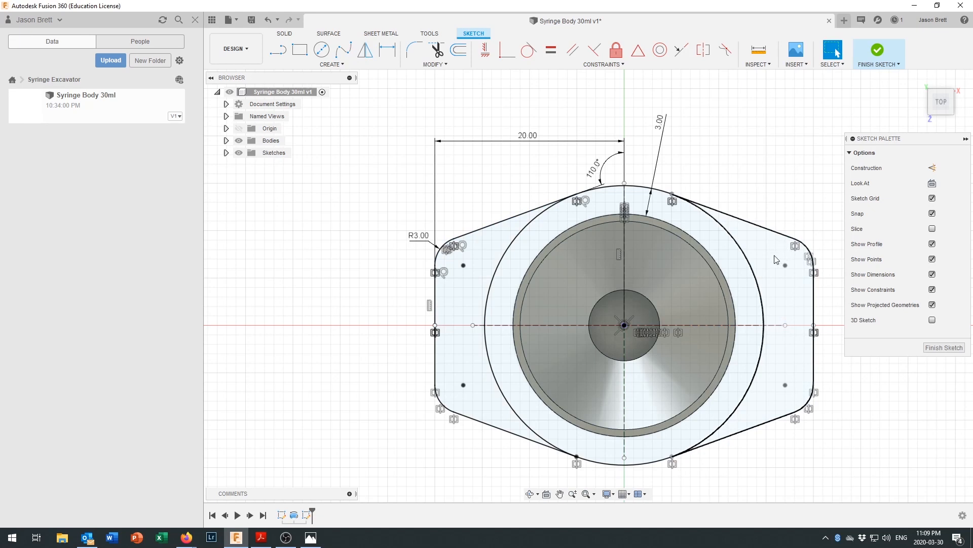
click(878, 50)
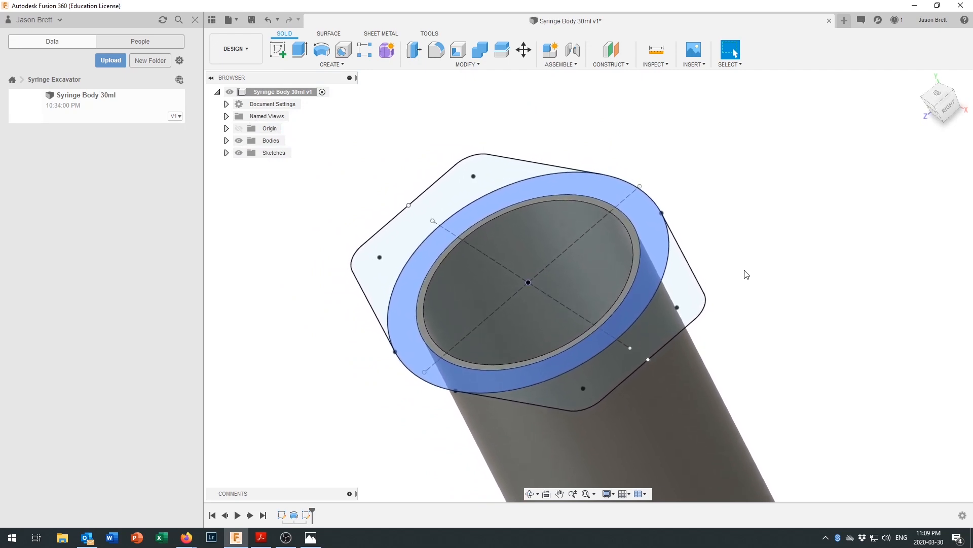
Step: Extrude the four profiles forming the flange and tube rim by -1 mm toward the tube body
click(746, 275)
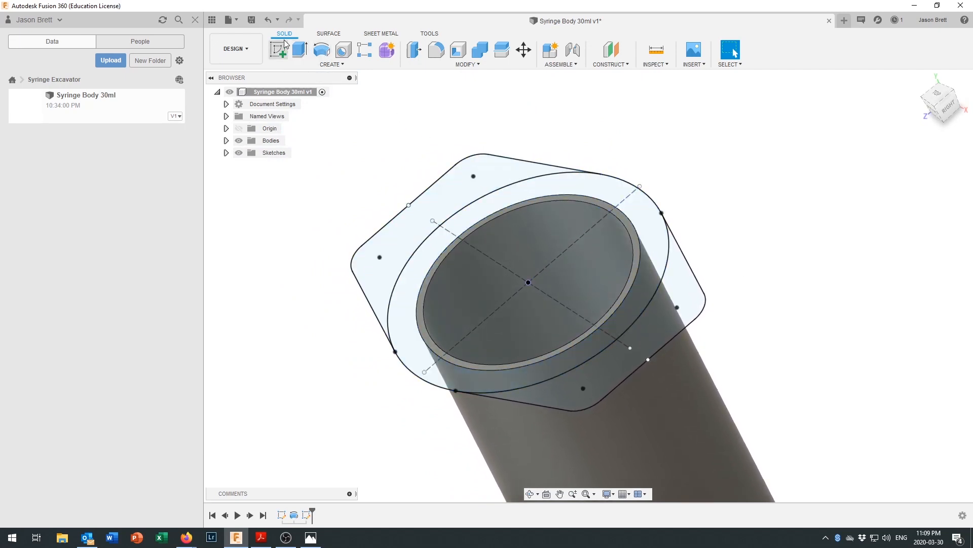
click(300, 49)
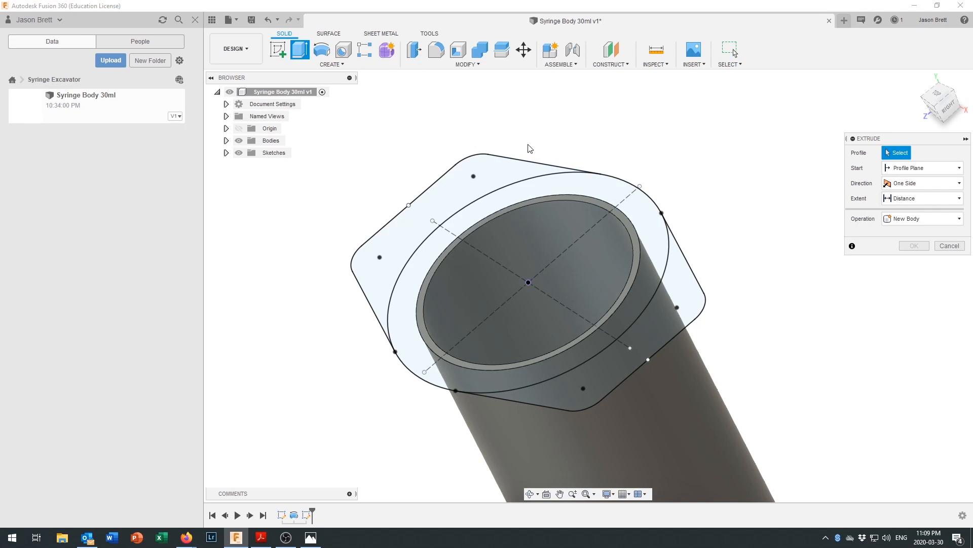
click(494, 181)
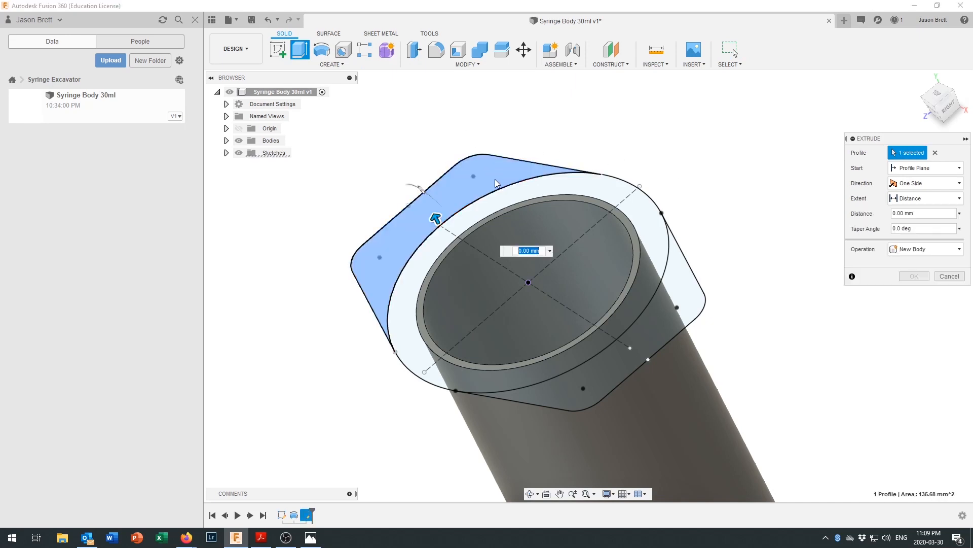
click(515, 195)
click(520, 208)
click(684, 288)
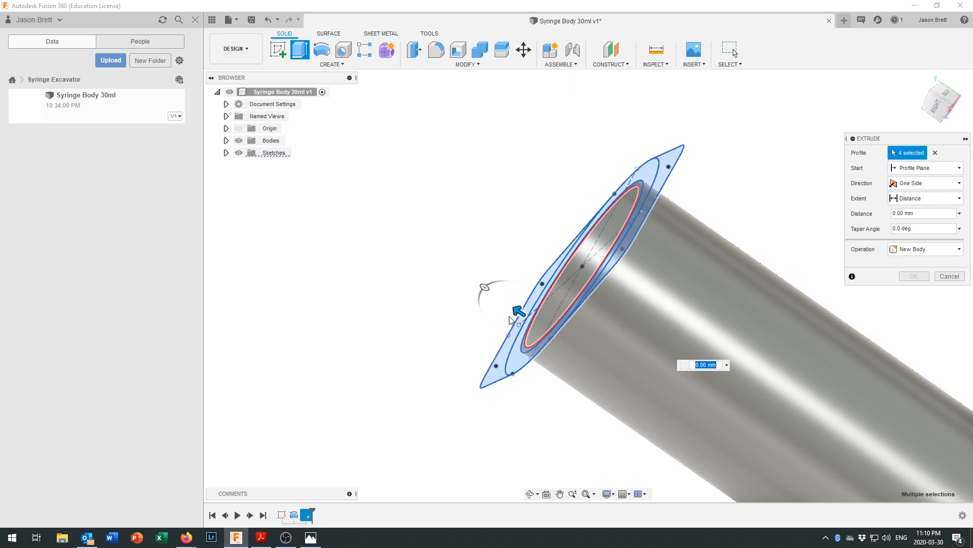
drag(517, 307, 524, 315)
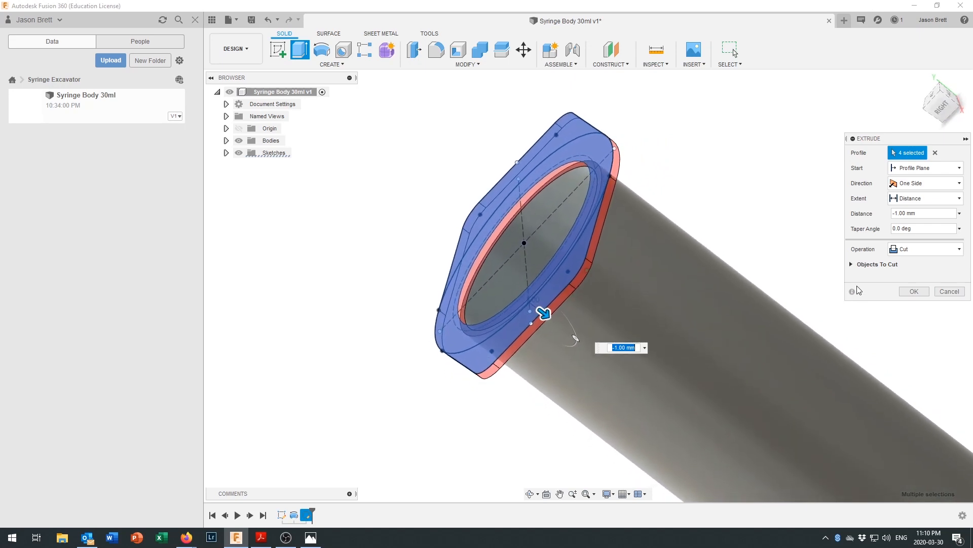
Step: Set the flange extrusion to the Join operation with a 2 mm distance and complete it
click(911, 251)
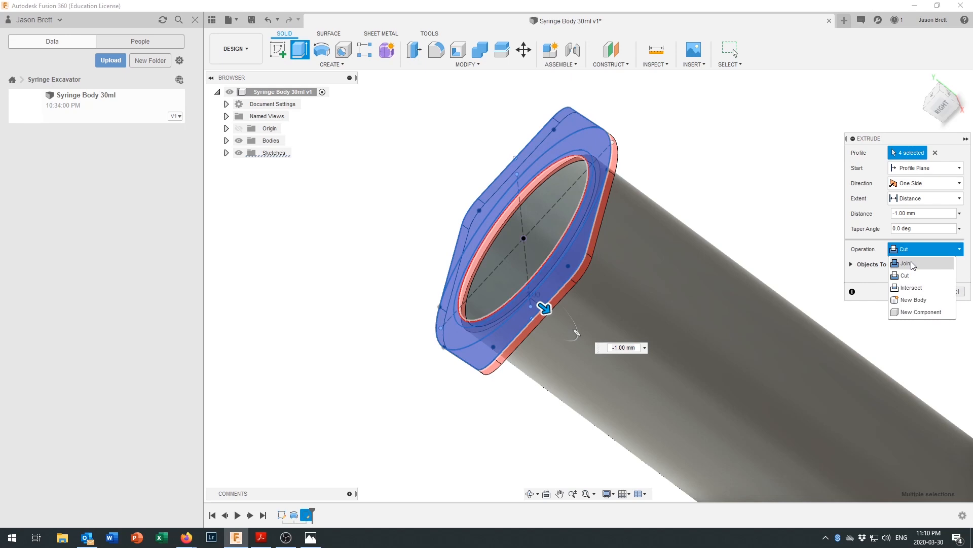
click(907, 264)
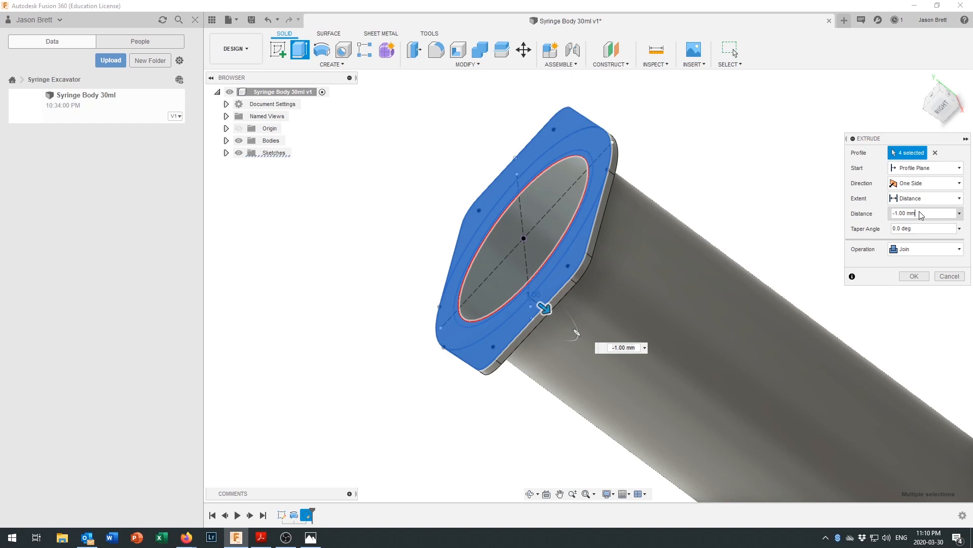
drag(908, 208, 899, 205)
text(2)
key(Return)
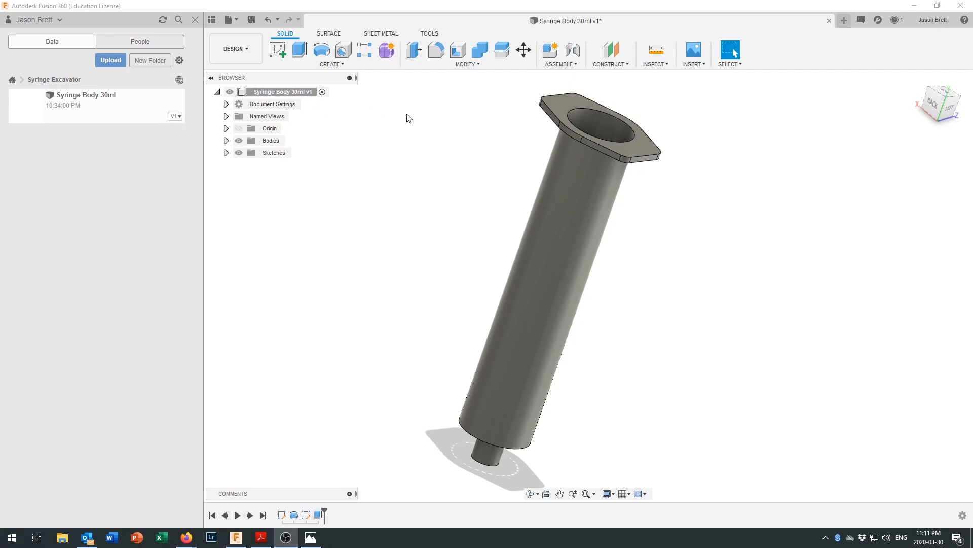
Step: Apply the PET Plastic physical material from the Plastic category to the syringe body
click(469, 66)
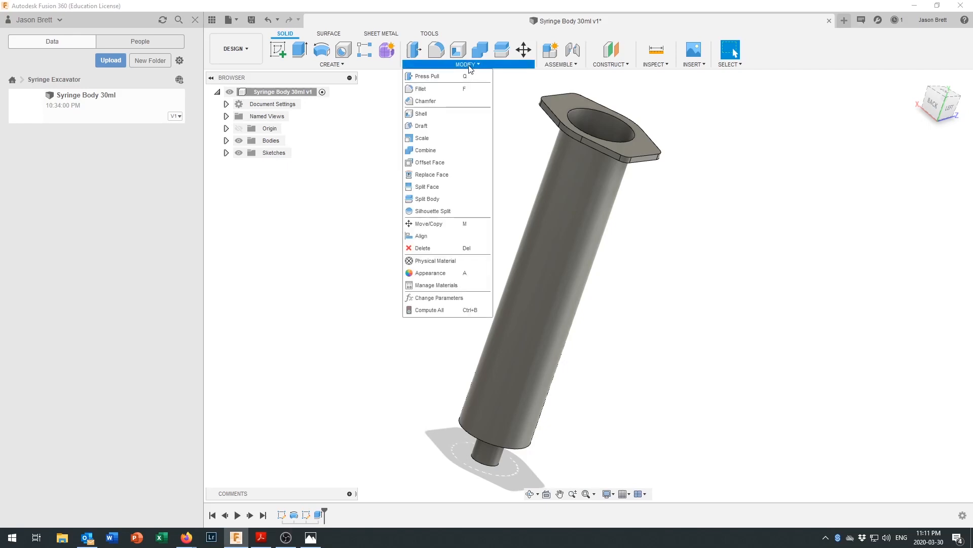
click(435, 261)
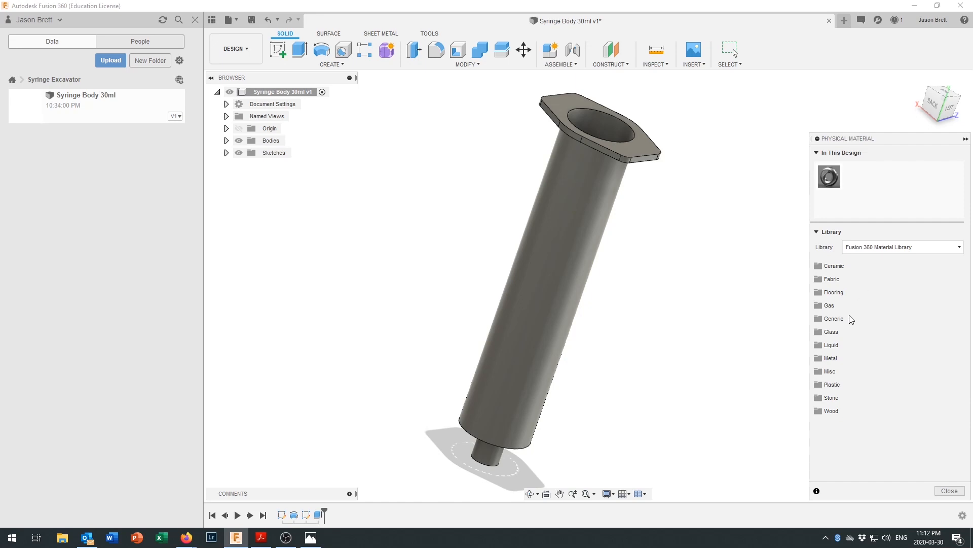
click(824, 387)
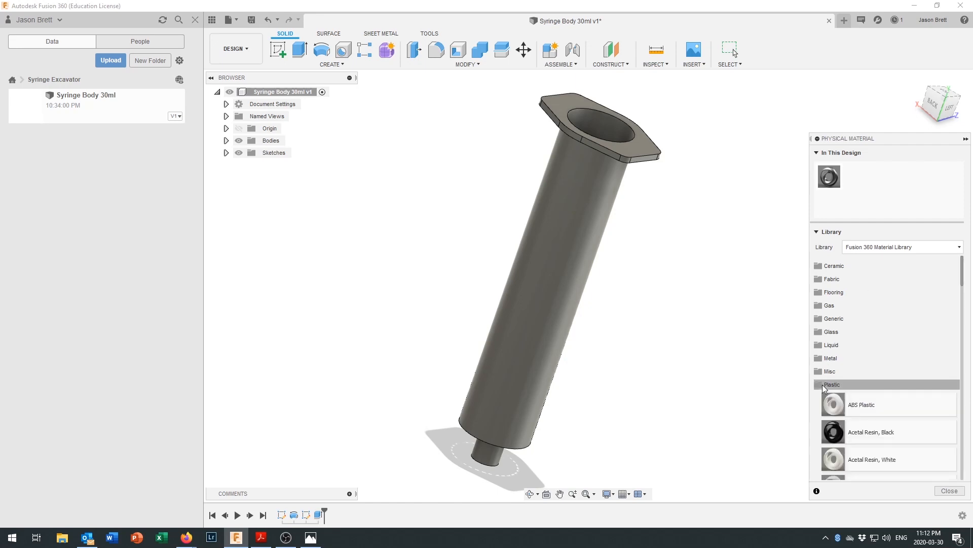
scroll(846, 391, down, 3)
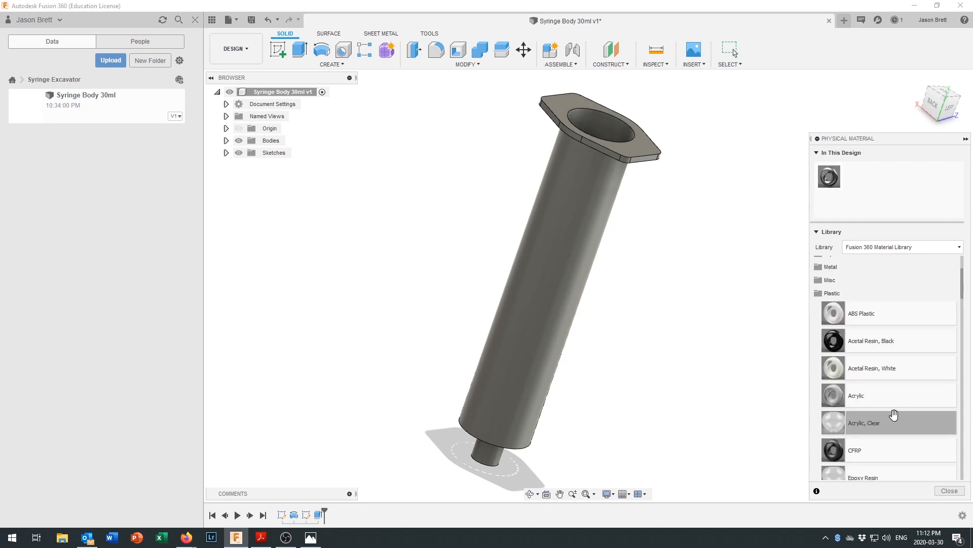
scroll(889, 415, down, 1)
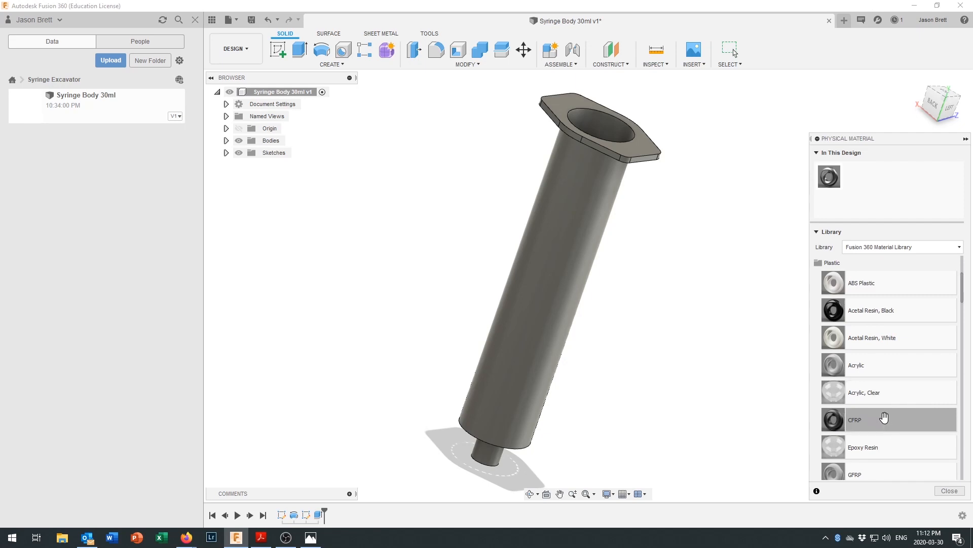
scroll(885, 416, down, 1)
scroll(882, 417, down, 3)
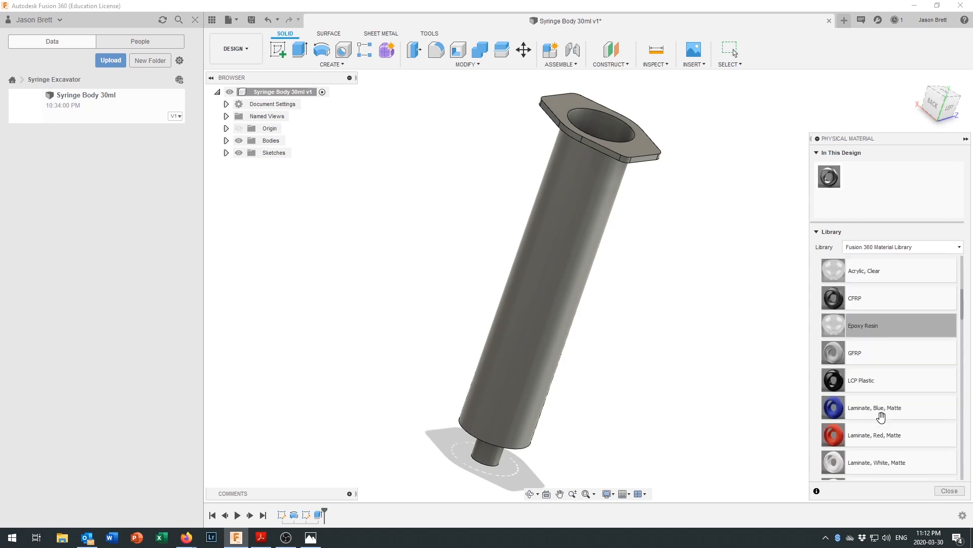
scroll(882, 417, down, 2)
scroll(882, 423, down, 3)
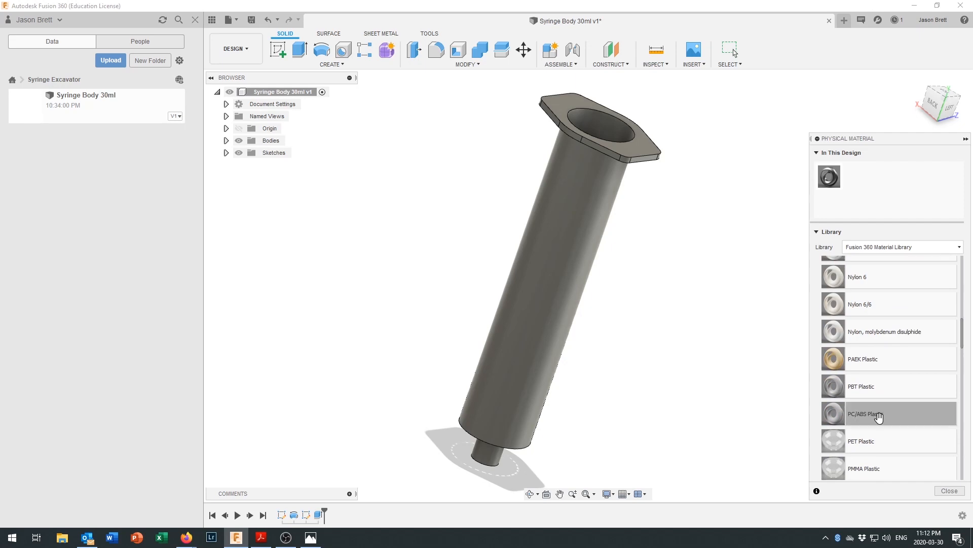
scroll(879, 416, down, 2)
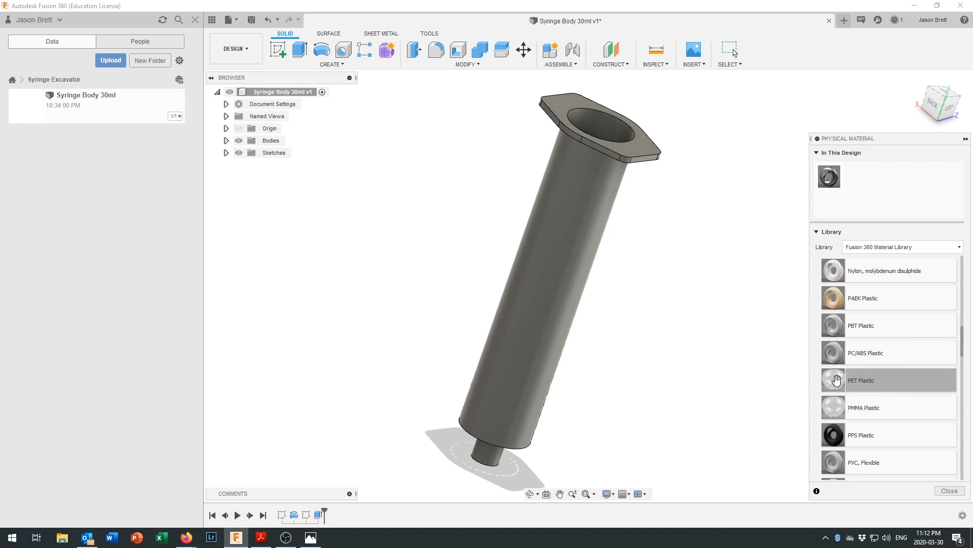
drag(722, 365, 549, 295)
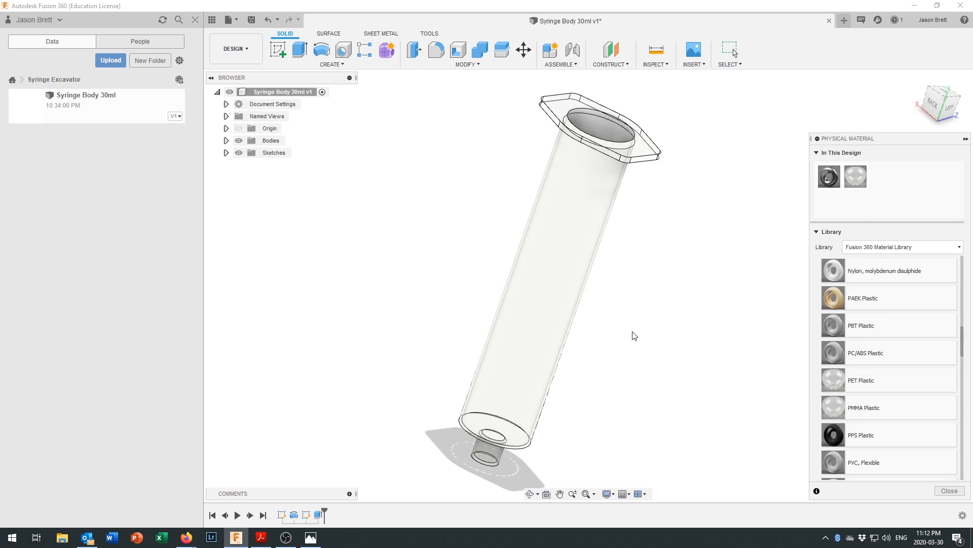
Step: Try the Phenolic Resin physical material on the syringe body and inspect its look
scroll(607, 289, down, 5)
scroll(564, 293, up, 4)
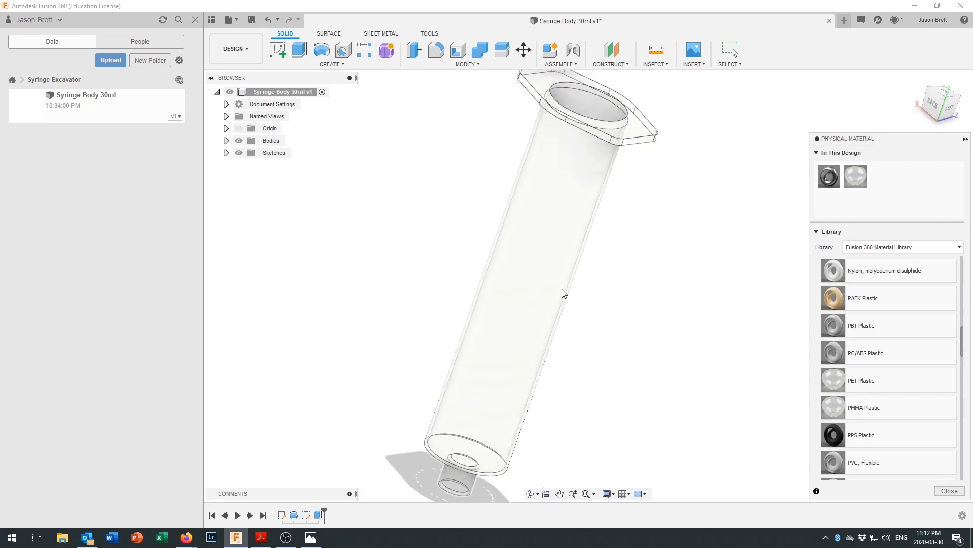
scroll(562, 292, up, 2)
shift+middle_drag(587, 338, 667, 243)
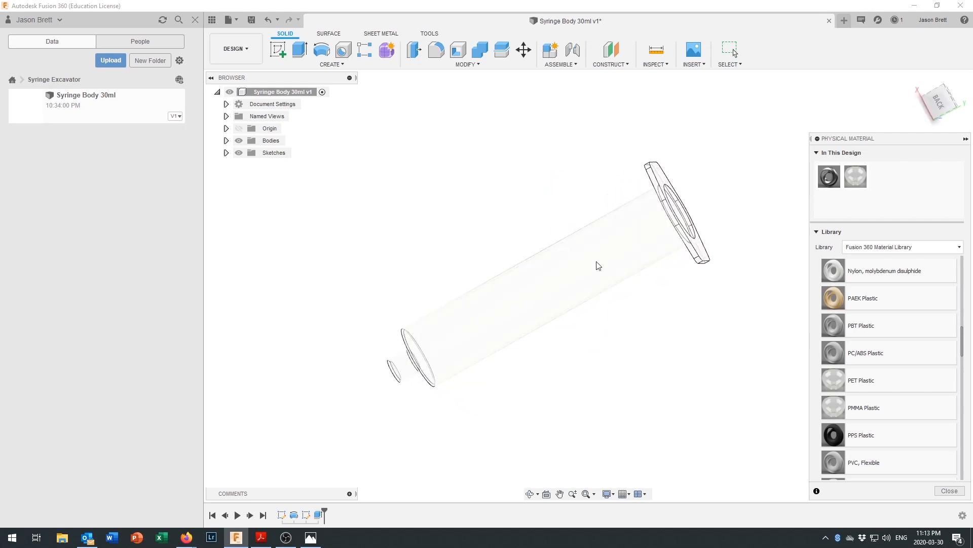
shift+middle_drag(627, 277, 780, 325)
scroll(862, 377, down, 2)
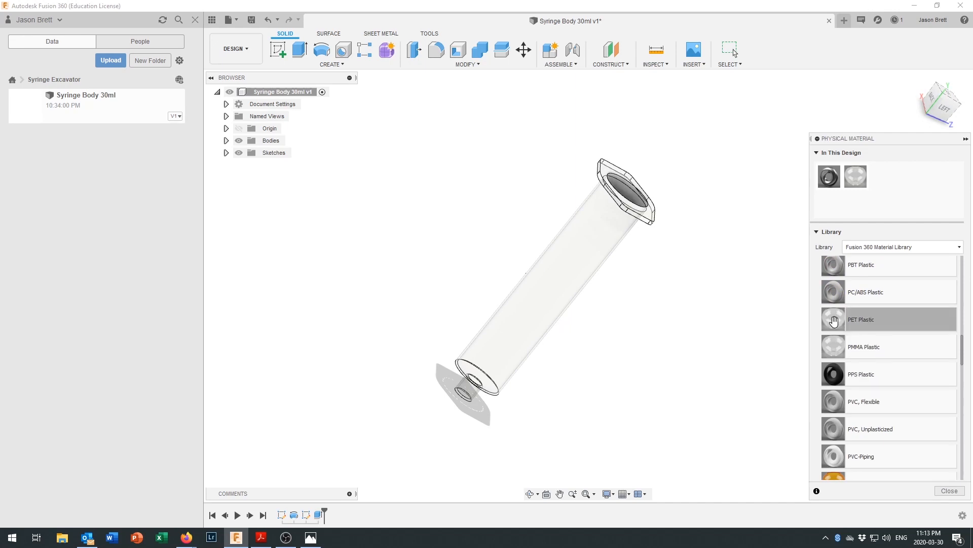
scroll(841, 362, down, 3)
drag(836, 363, 580, 269)
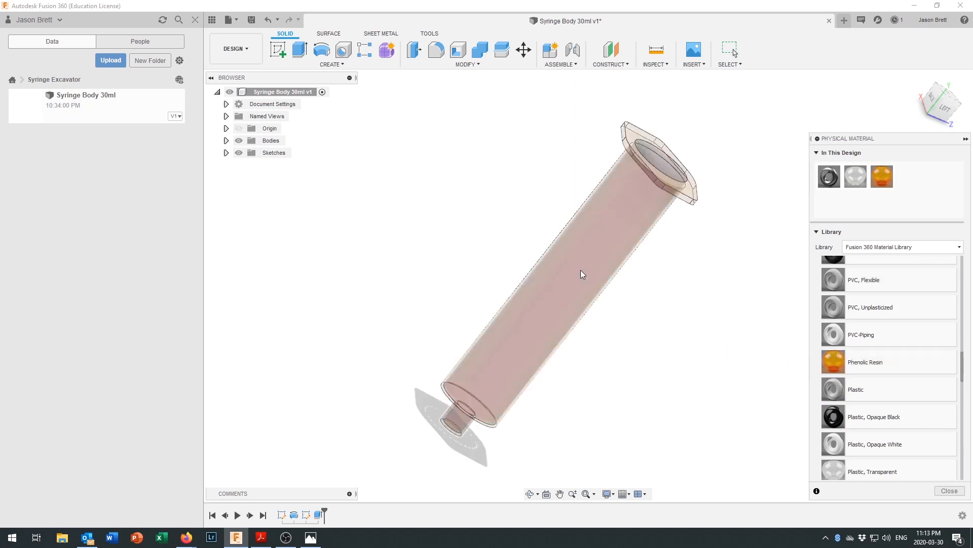
shift+middle_drag(592, 270, 640, 263)
Step: Unassign and delete the Phenolic Resin material from the design
drag(883, 178, 875, 384)
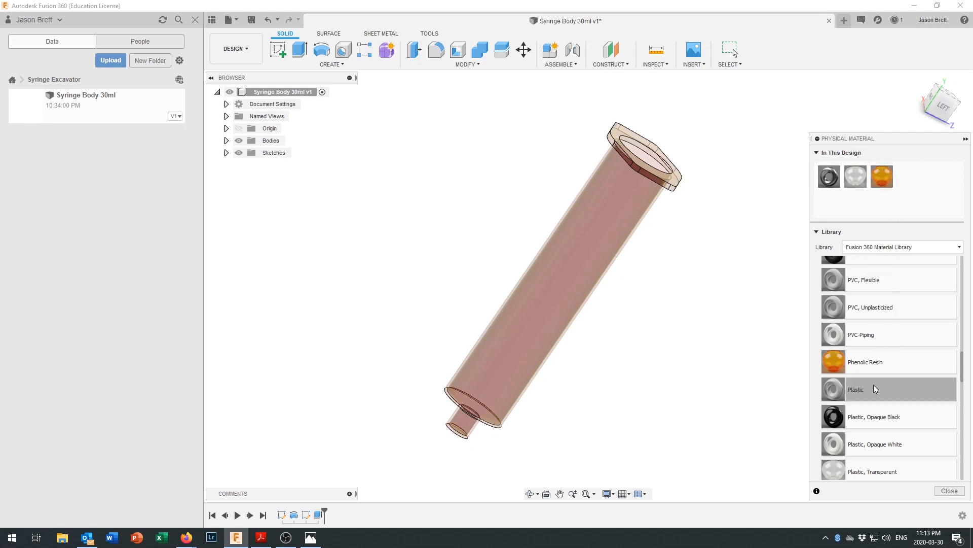
right_click(883, 181)
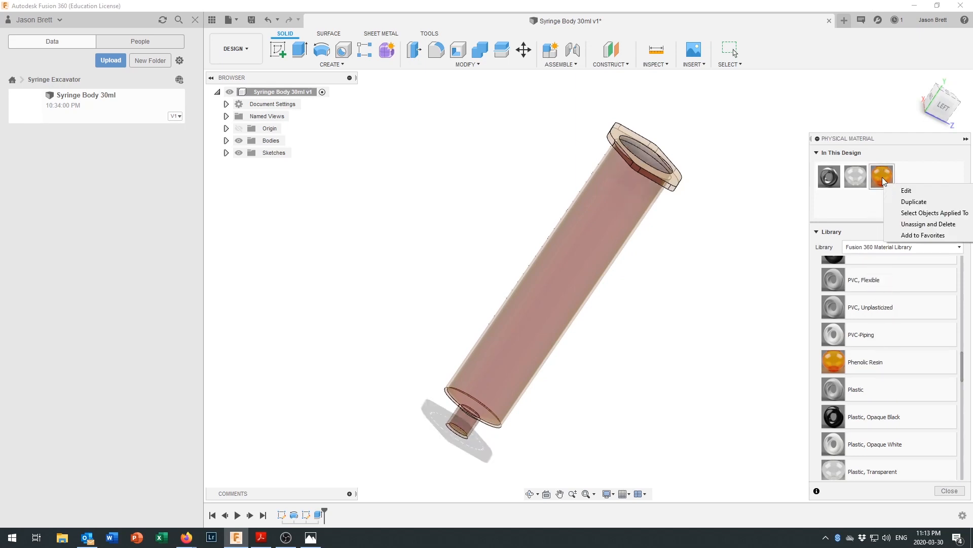
click(906, 224)
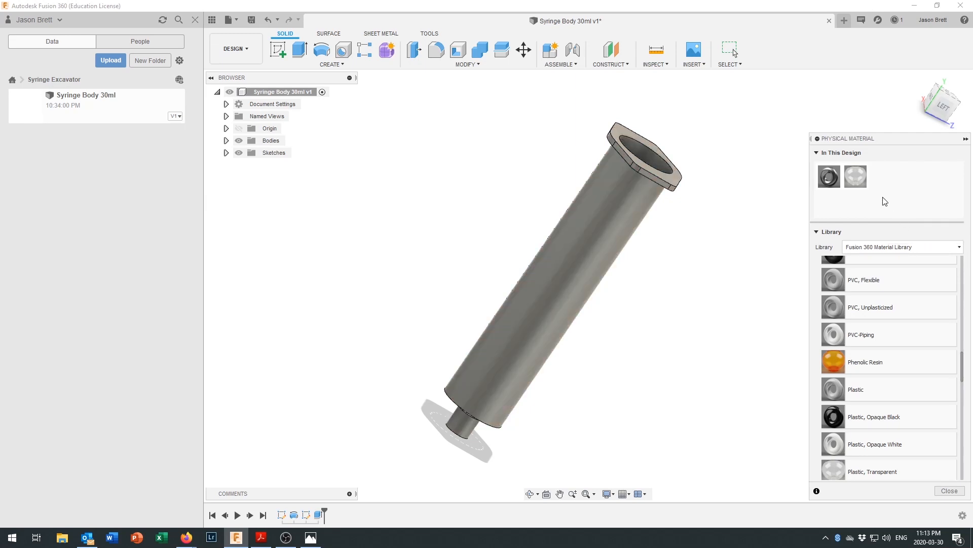
Step: Try to unassign and delete the Steel material from the materials used in the design
right_click(828, 179)
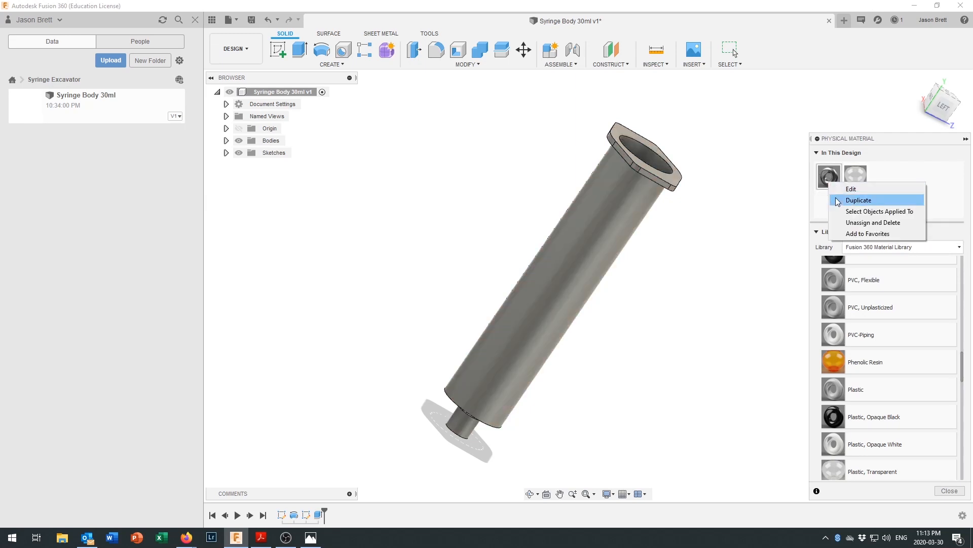
click(844, 219)
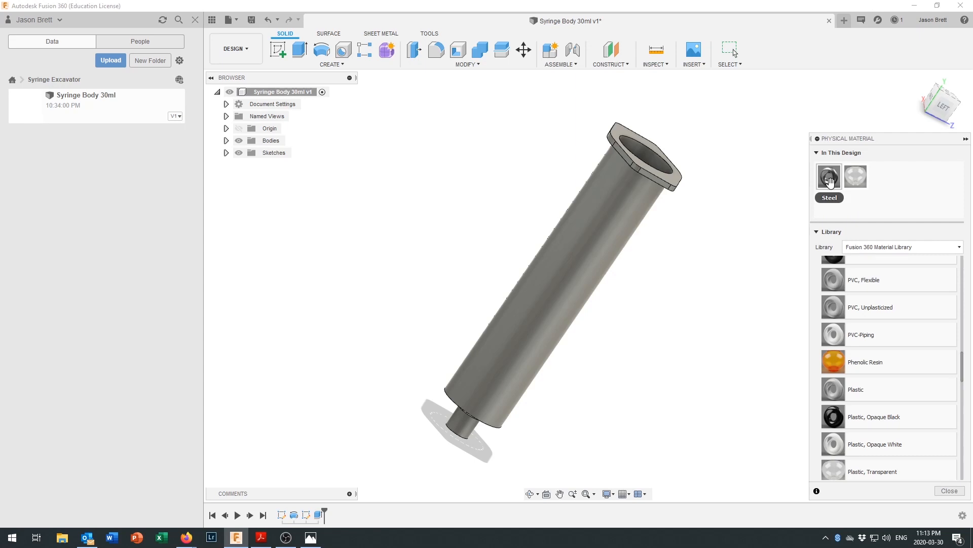
right_click(830, 182)
click(858, 224)
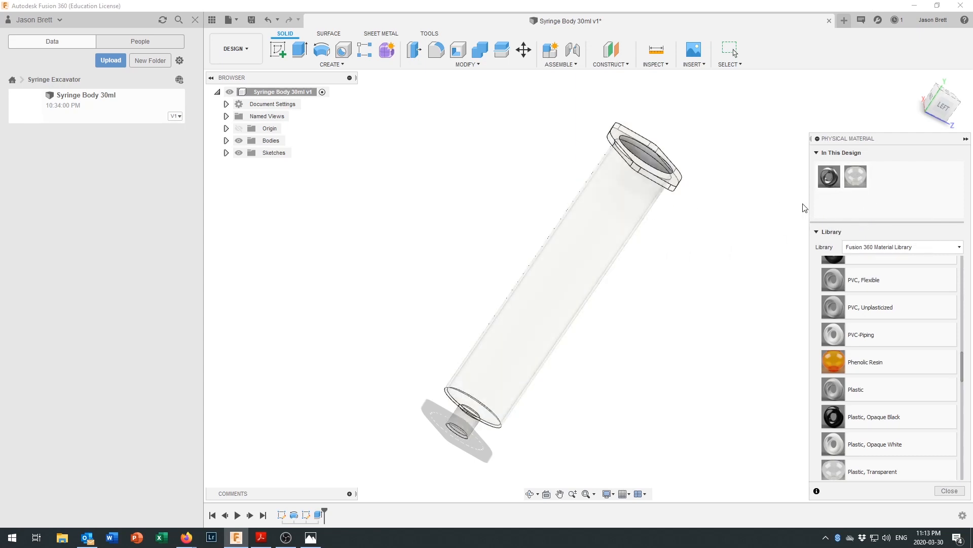
right_click(831, 179)
click(860, 223)
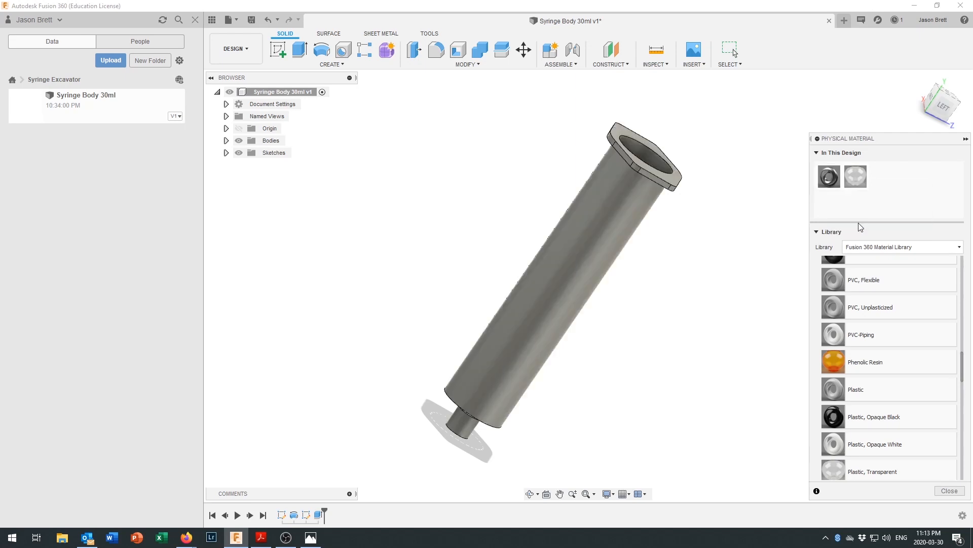
Step: Try the PET Plastic and Polyethylene, High Density physical materials on the syringe body to compare their look
drag(856, 179, 624, 229)
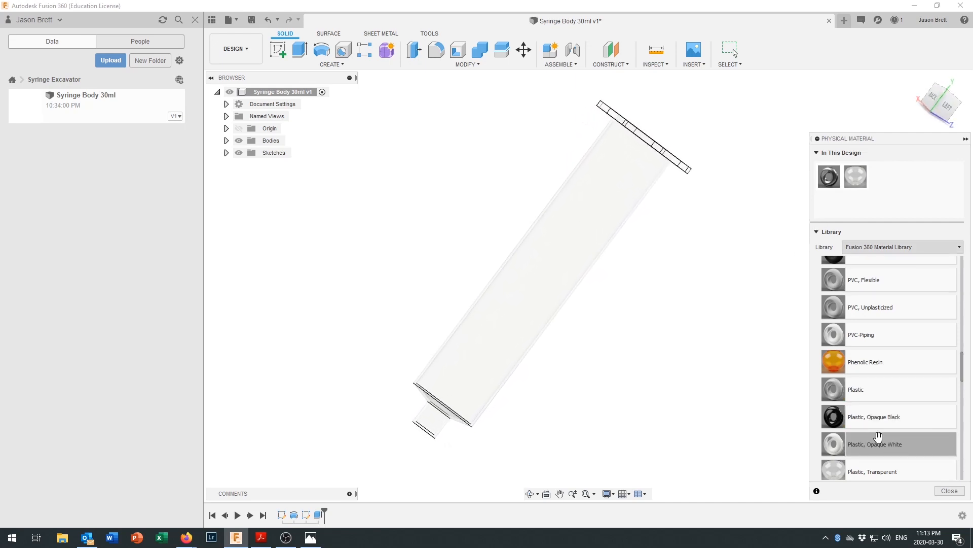
scroll(878, 437, down, 2)
scroll(877, 437, down, 2)
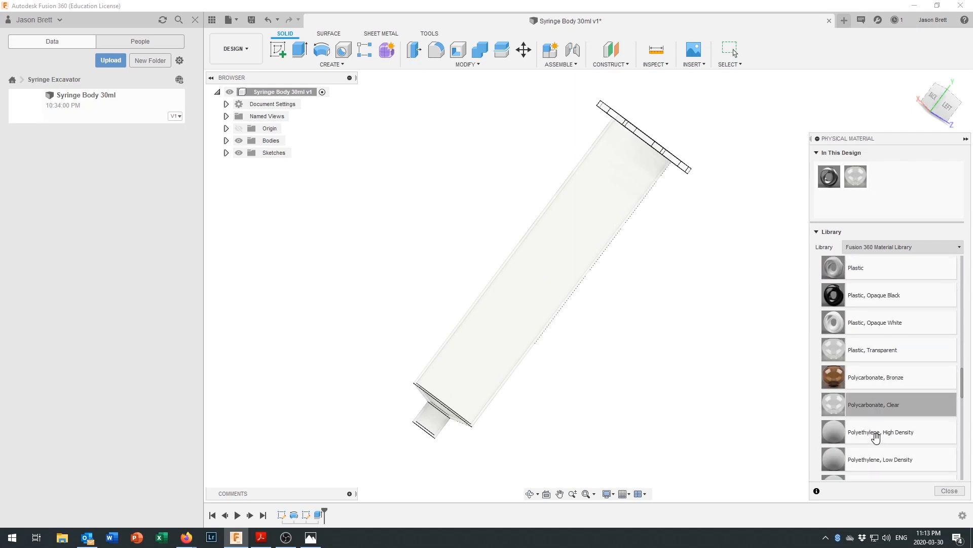
scroll(876, 449, down, 1)
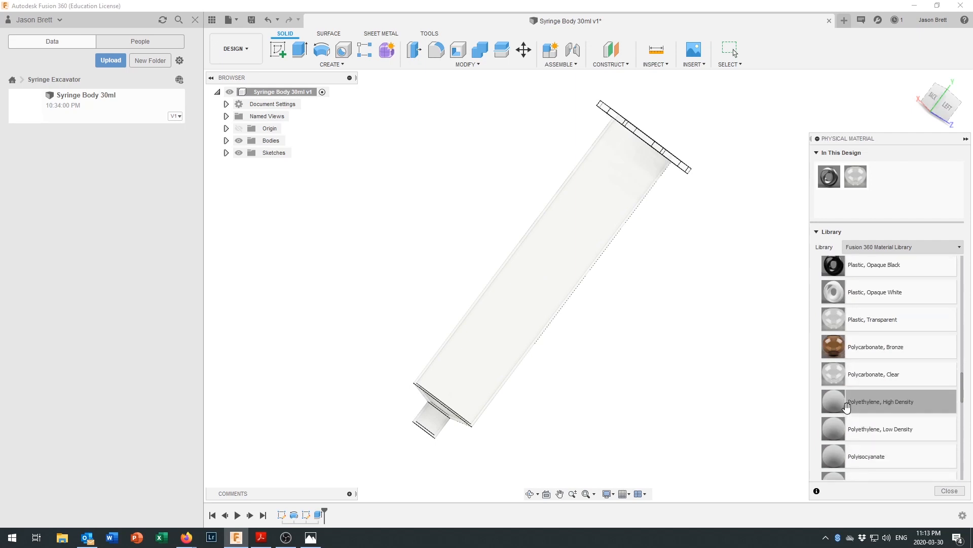
drag(837, 404, 543, 259)
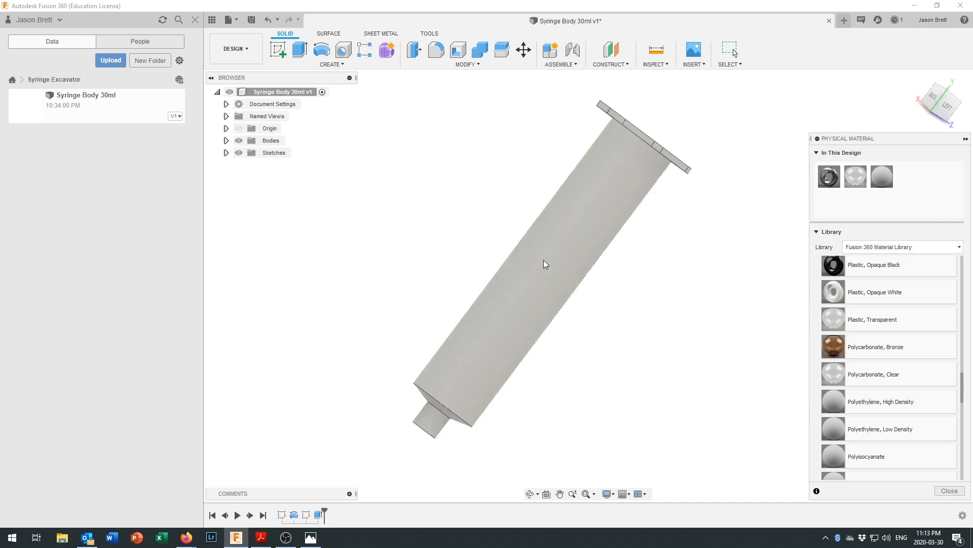
shift+middle_drag(564, 272, 575, 280)
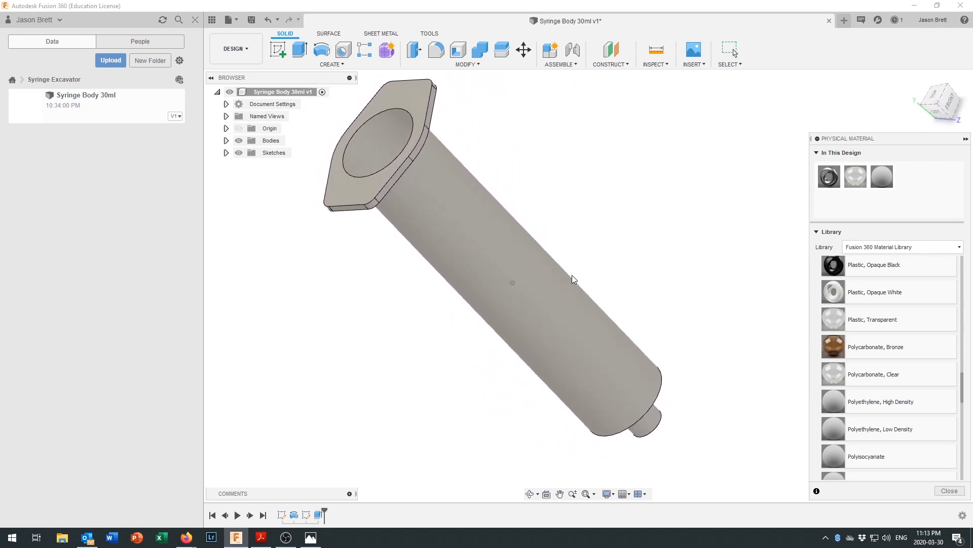
drag(882, 176, 562, 250)
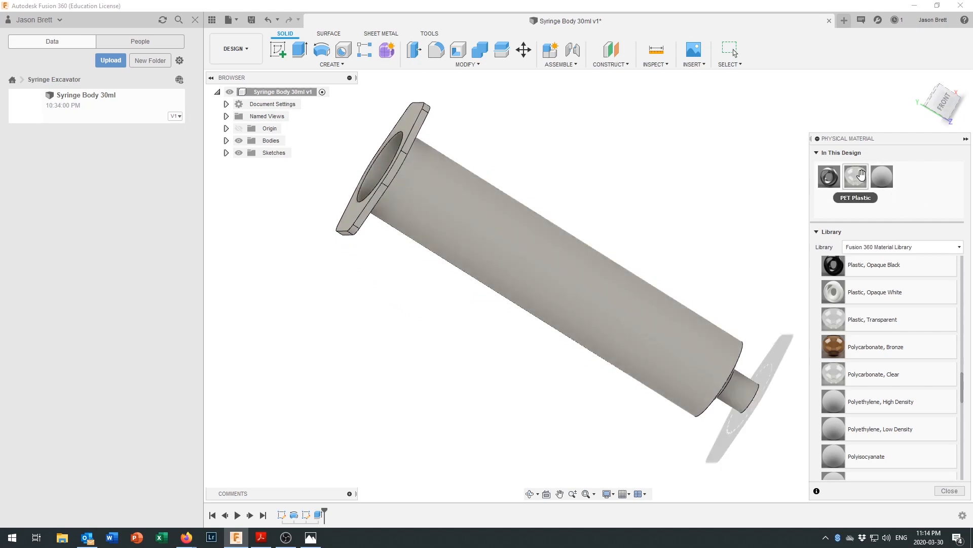
Step: Apply the PET Plastic already in the design to the syringe body and save a version described as User Saved
drag(860, 176, 608, 309)
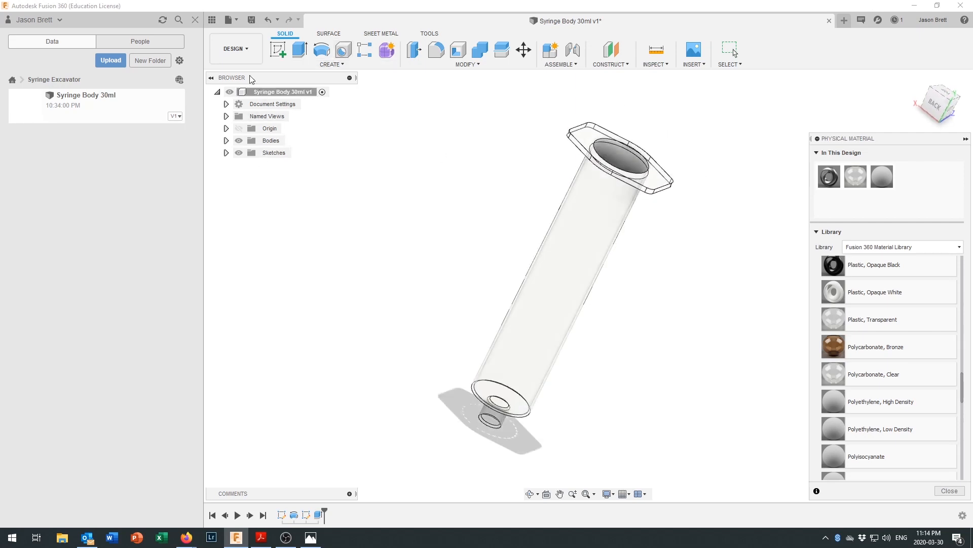
click(235, 19)
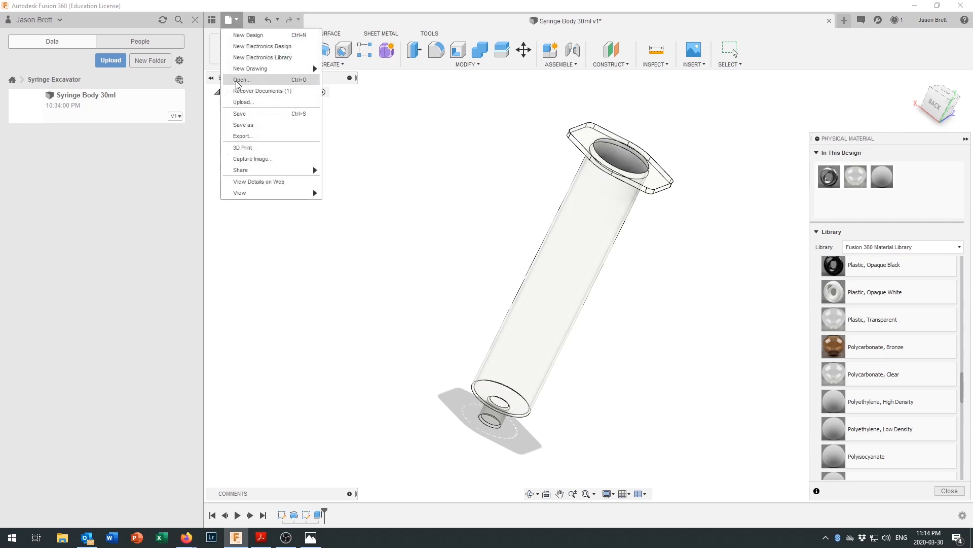
click(243, 114)
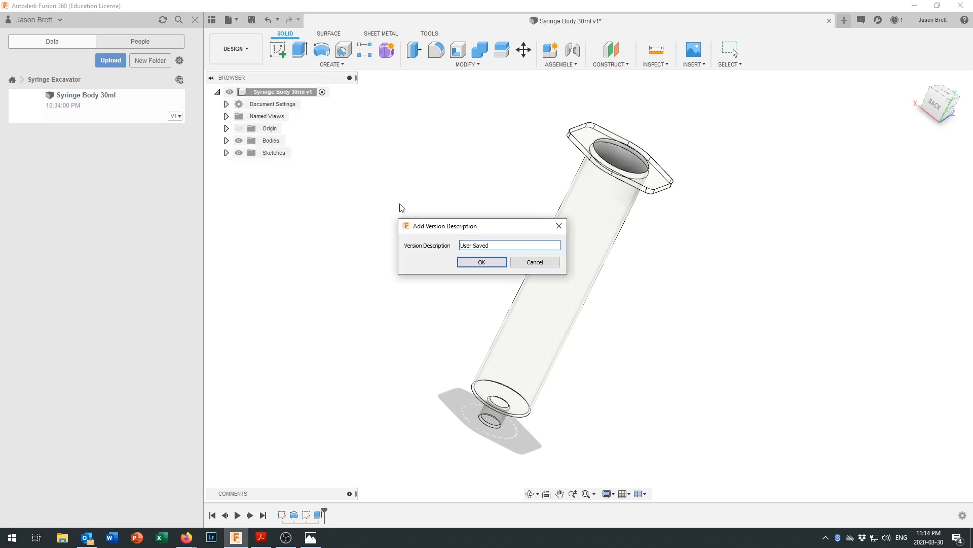
click(485, 264)
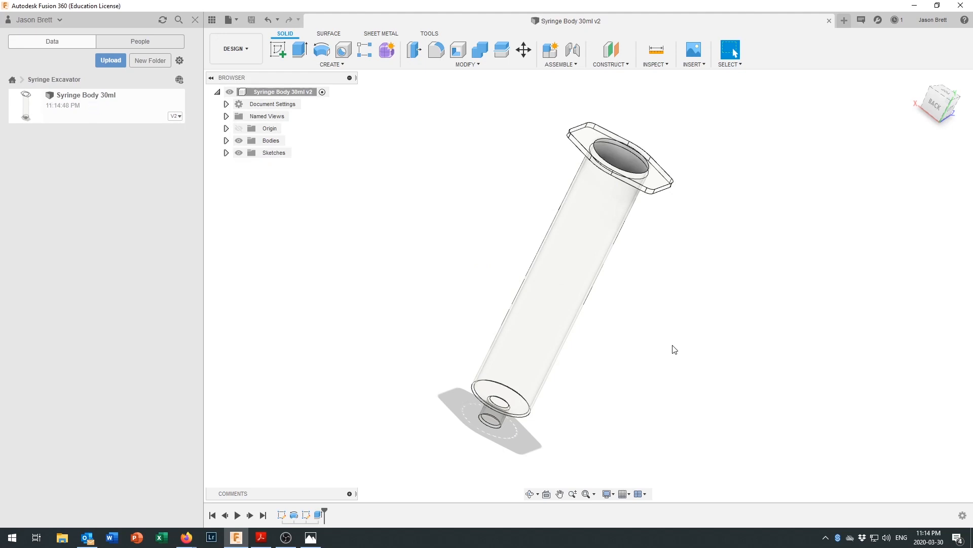
Step: Save a copy of the design as Syringe Body 20ml in the Syringe Excavator project, with the version description User Saved
click(236, 23)
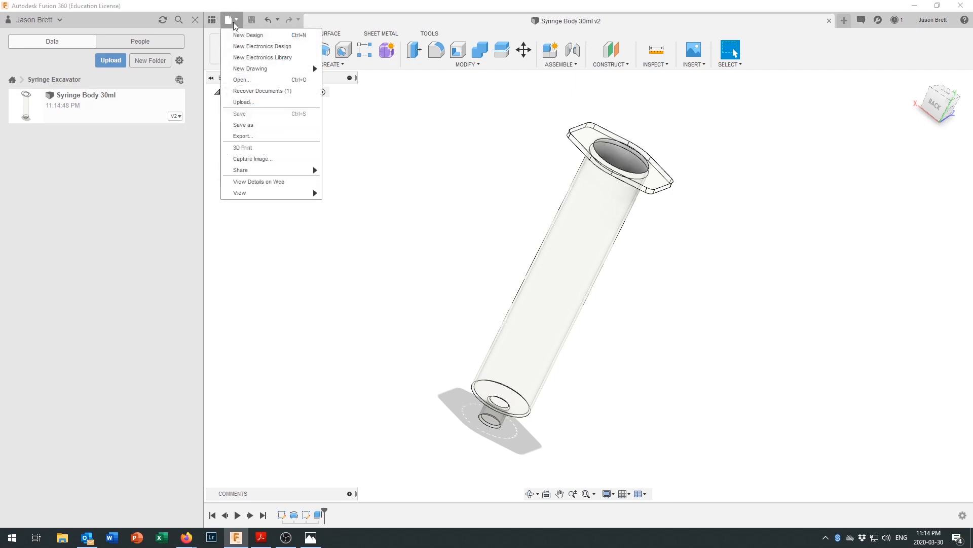
click(260, 125)
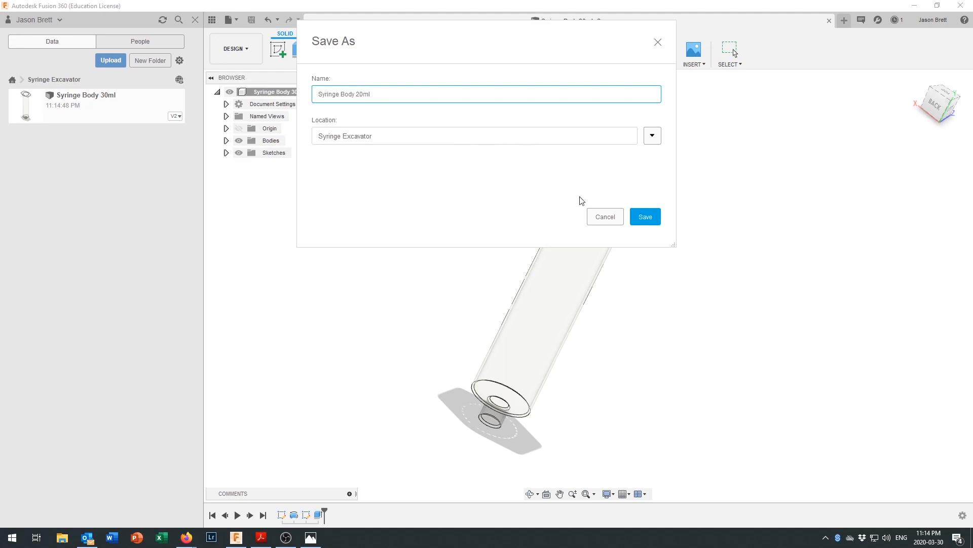
click(653, 221)
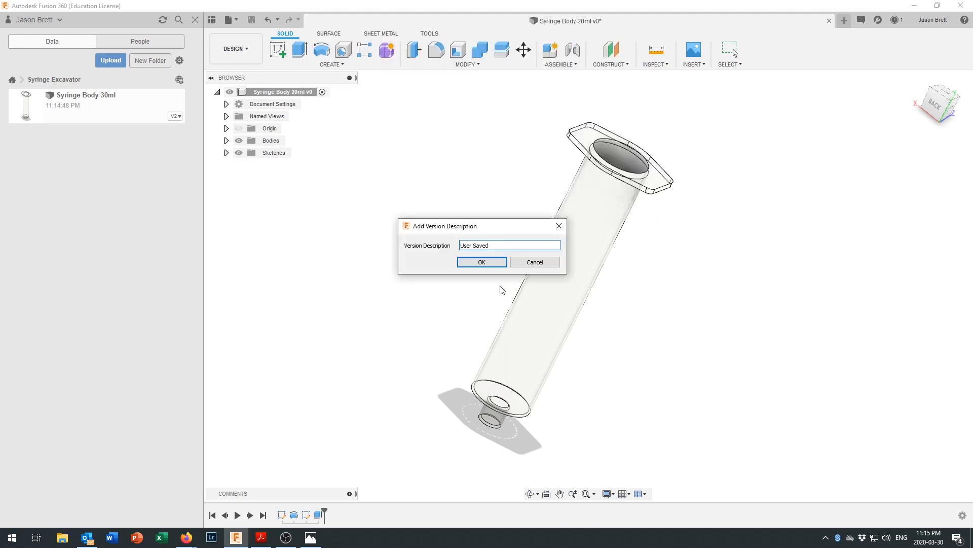
click(486, 261)
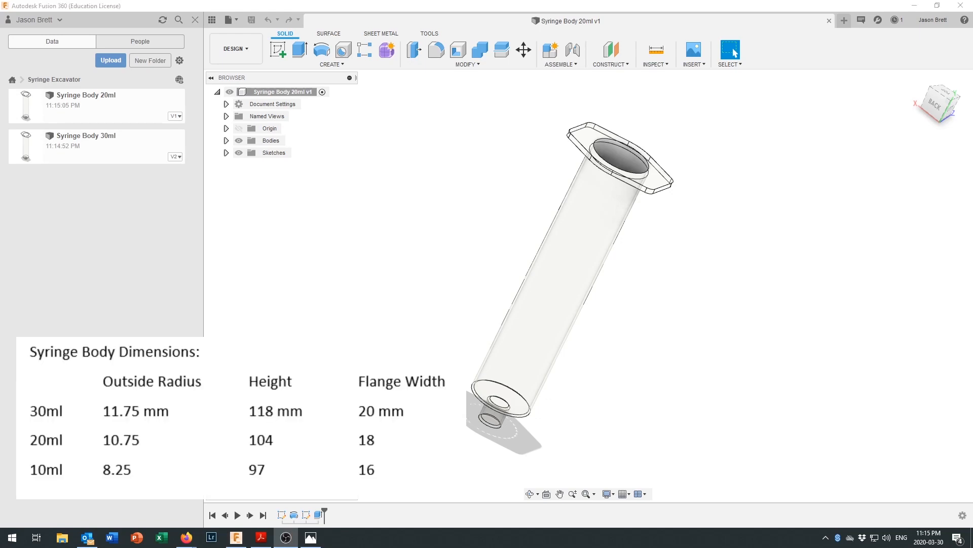
Step: Edit the body profile sketch of the 20 ml syringe, setting its height to 104 mm and outside radius to 10.75 mm
click(935, 105)
click(227, 153)
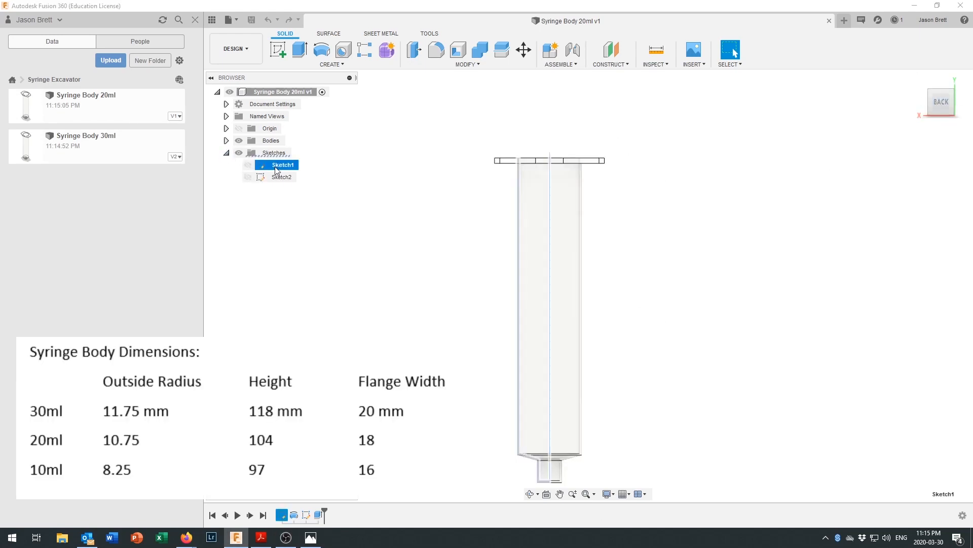
double_click(275, 167)
scroll(571, 407, down, 2)
scroll(571, 411, up, 2)
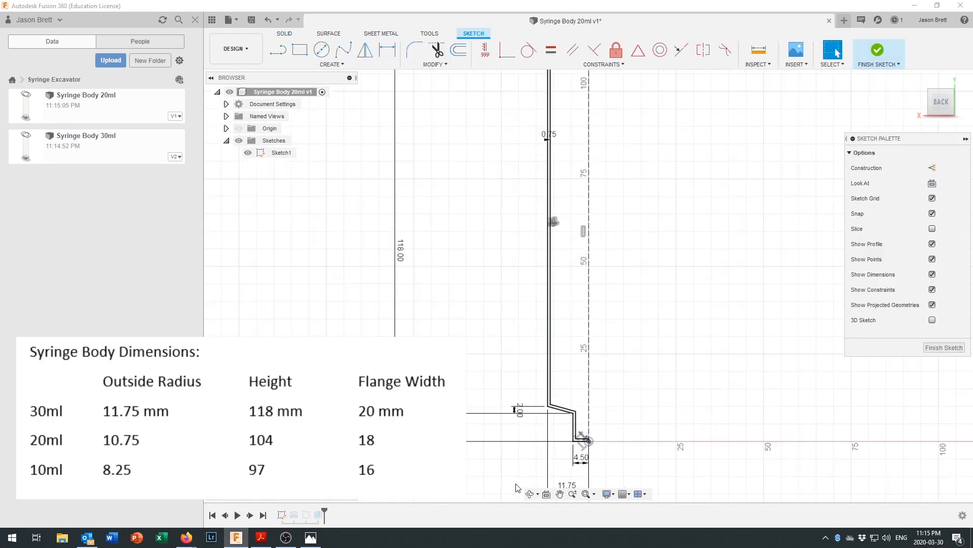
double_click(401, 249)
text(104)
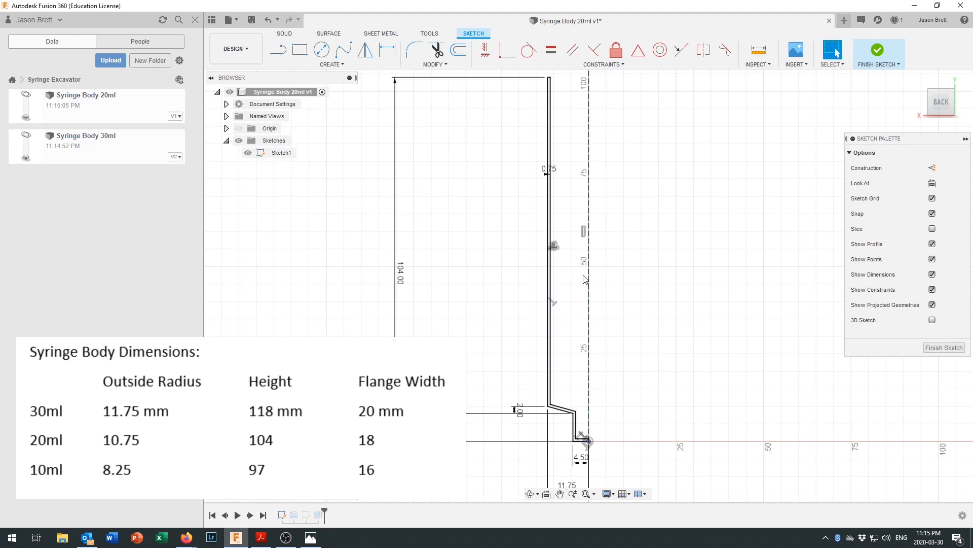
key(Return)
double_click(575, 439)
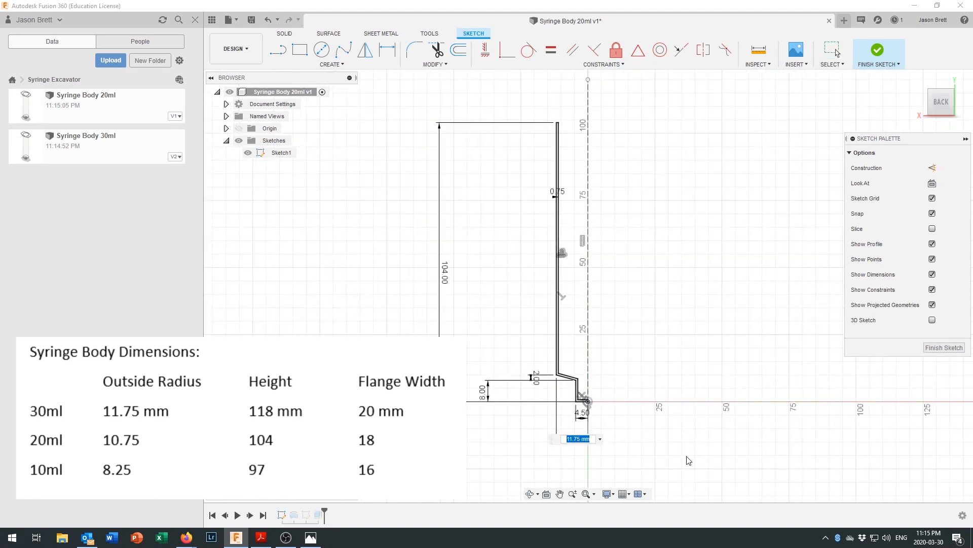
text(10.75)
key(Return)
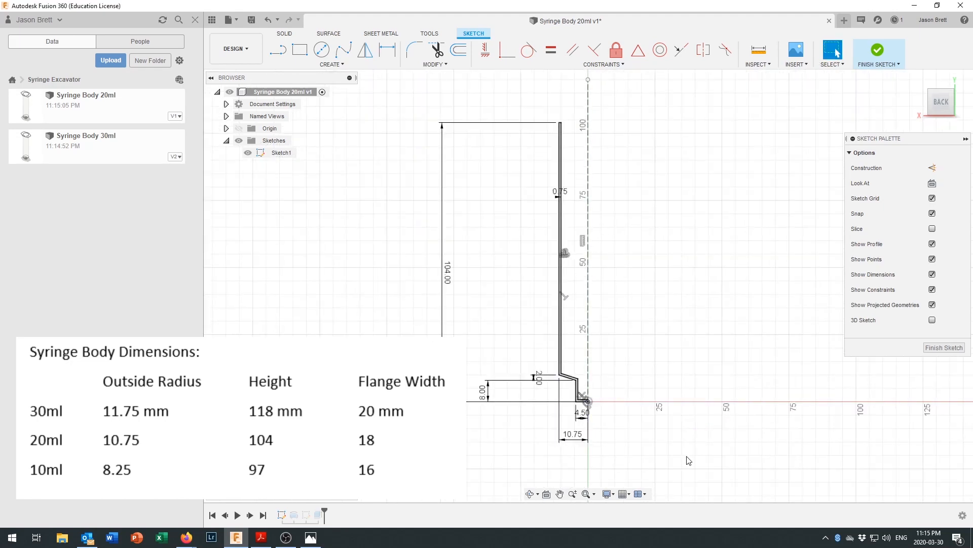
click(878, 51)
Step: Set the centre-to-edge flange width in the flange sketch to 18 mm and save the 20 ml syringe design
double_click(285, 177)
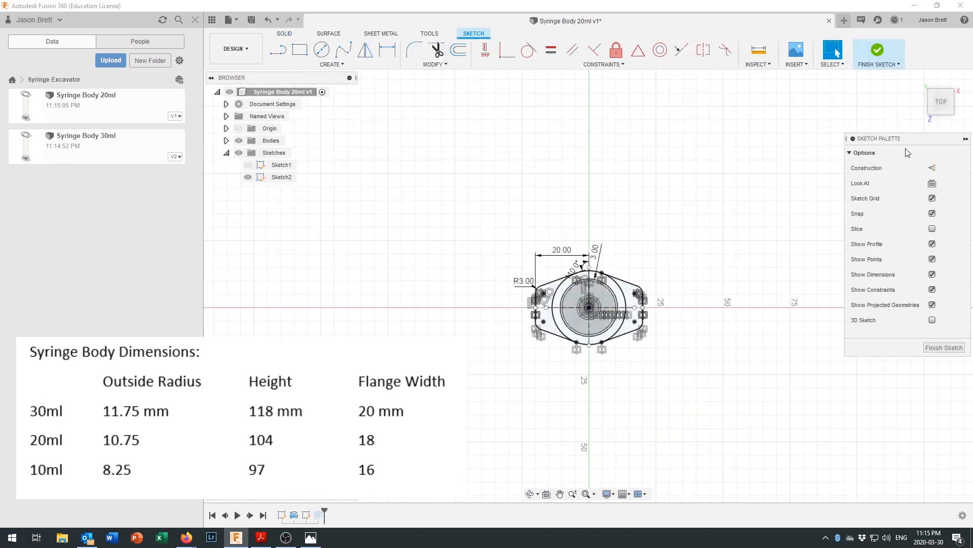
double_click(563, 250)
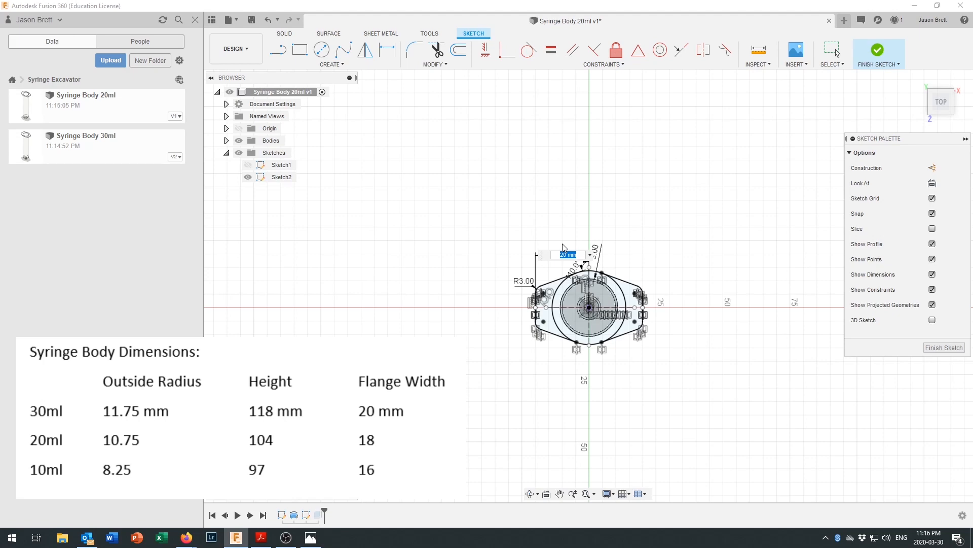
text(18)
key(Return)
scroll(578, 269, up, 4)
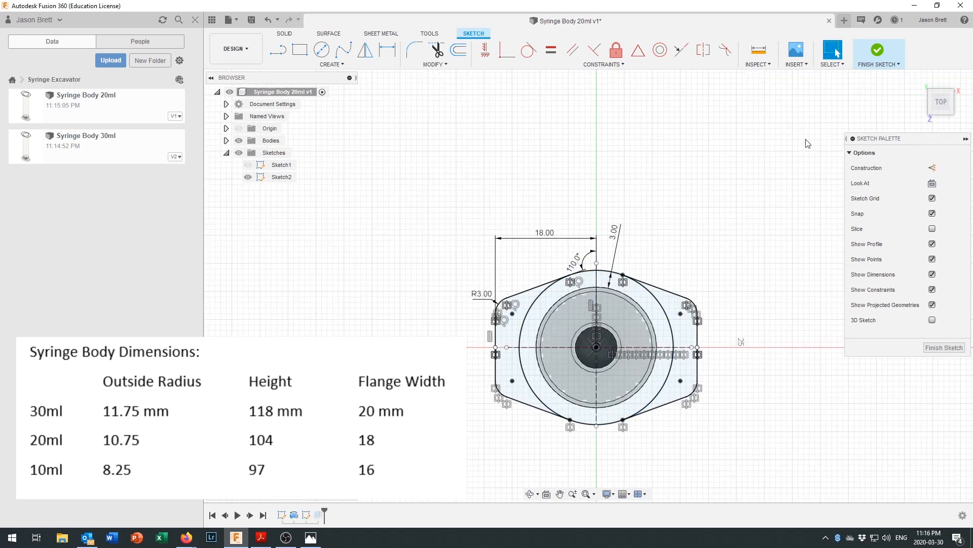
click(869, 58)
click(232, 19)
click(240, 113)
click(486, 263)
Step: Save a copy of the 20 ml design as Syringe Body 10ml in the Syringe Excavator project
click(235, 21)
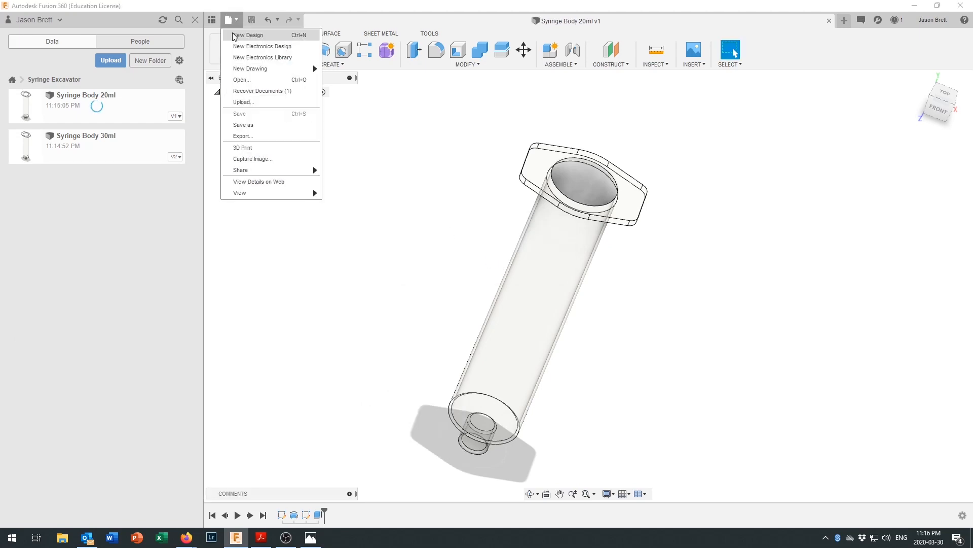
click(259, 124)
click(360, 95)
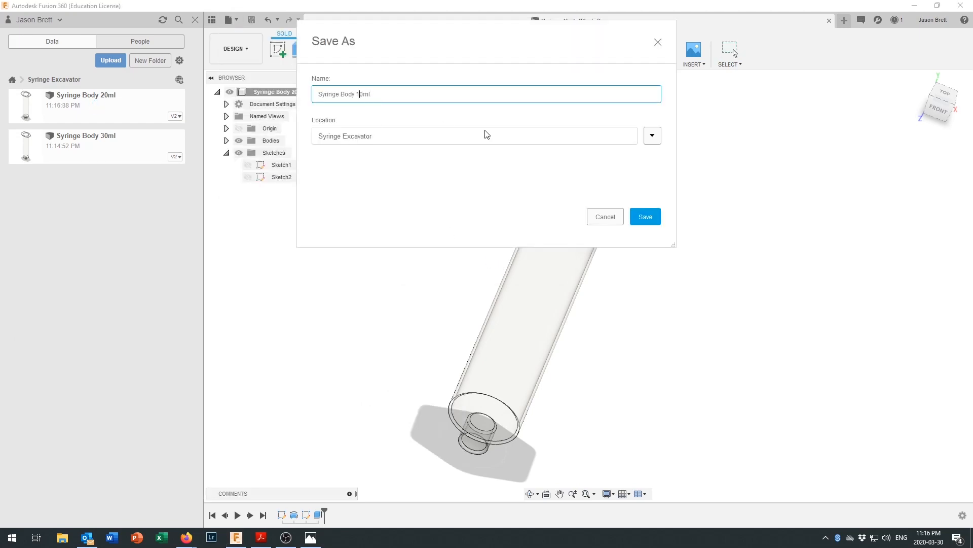
text(1)
key(Return)
click(487, 263)
Step: Edit the body profile sketch of the 10 ml syringe, setting its height to 97 mm and outside radius to 8.25 mm
double_click(279, 165)
double_click(726, 318)
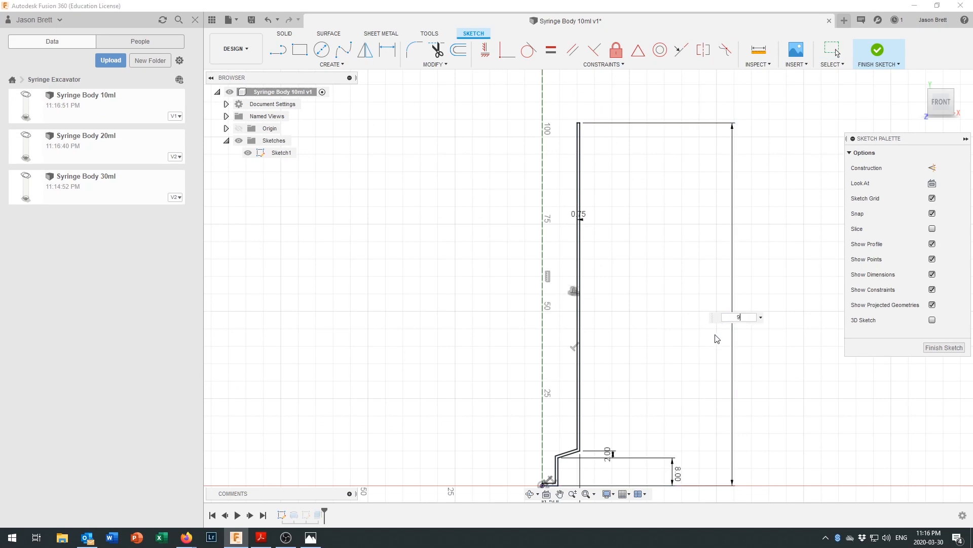
key(Return)
scroll(602, 458, up, 1)
middle_drag(602, 458, 601, 341)
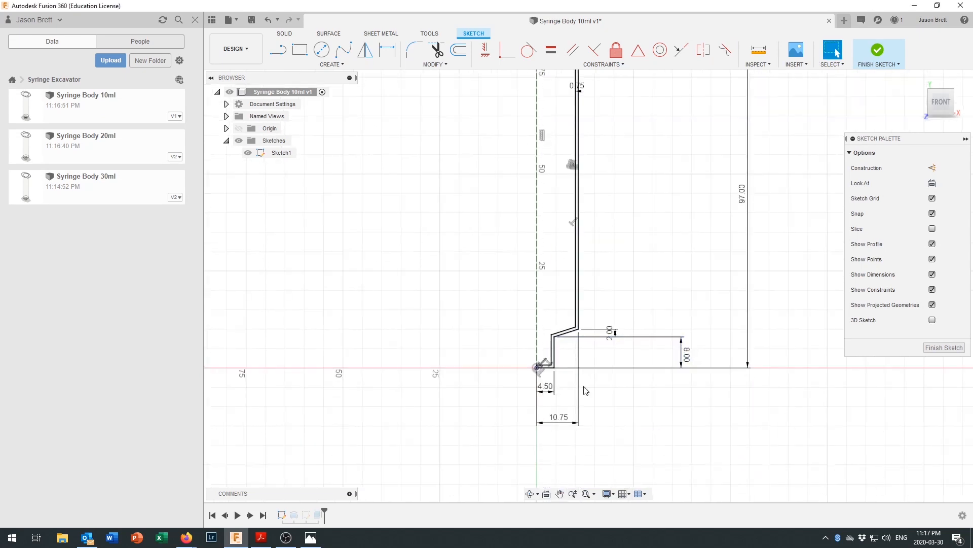
double_click(562, 418)
text(8.25)
key(Return)
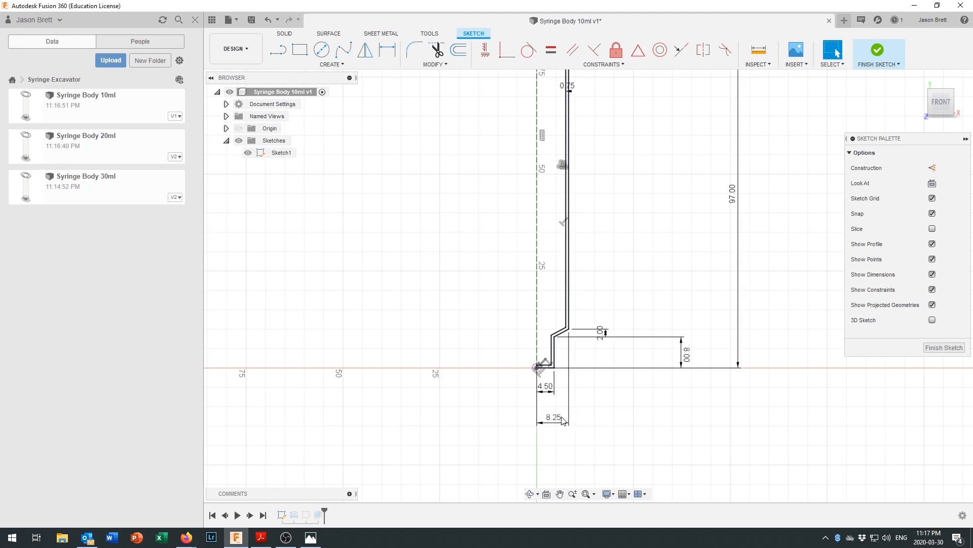
click(877, 49)
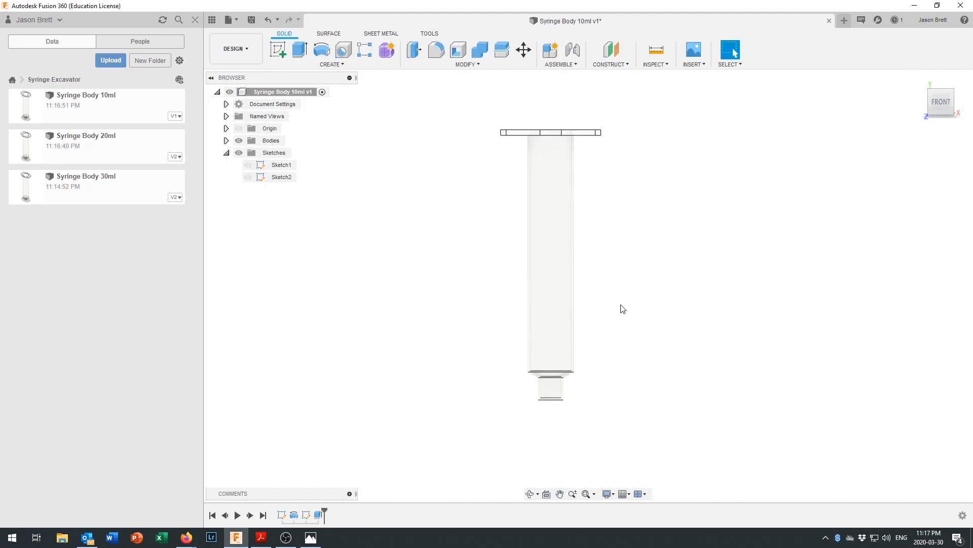
Step: Set the centre-to-edge flange width in the flange sketch to 15.5 mm and save the 10 ml syringe design
double_click(282, 177)
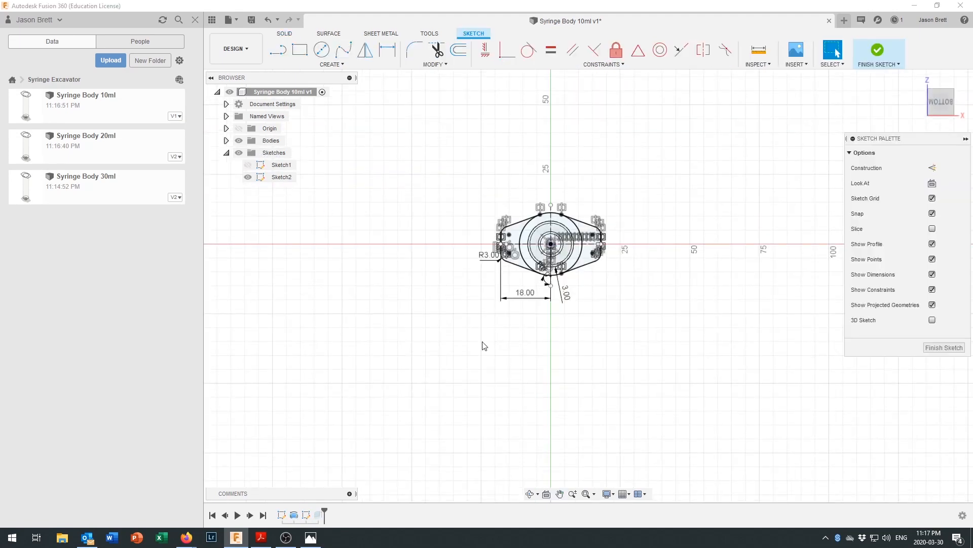
double_click(526, 293)
text(15.5)
key(Return)
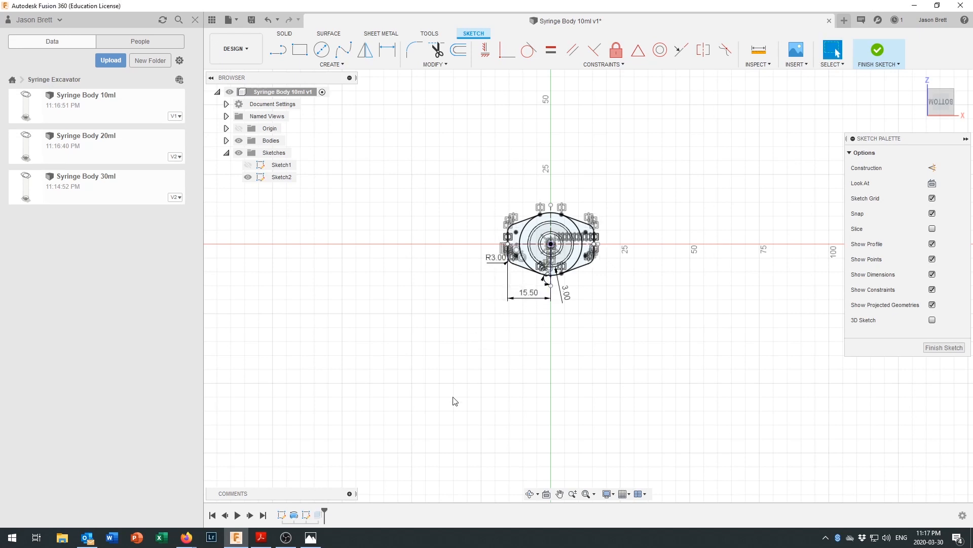
click(875, 63)
click(229, 19)
click(250, 116)
click(507, 306)
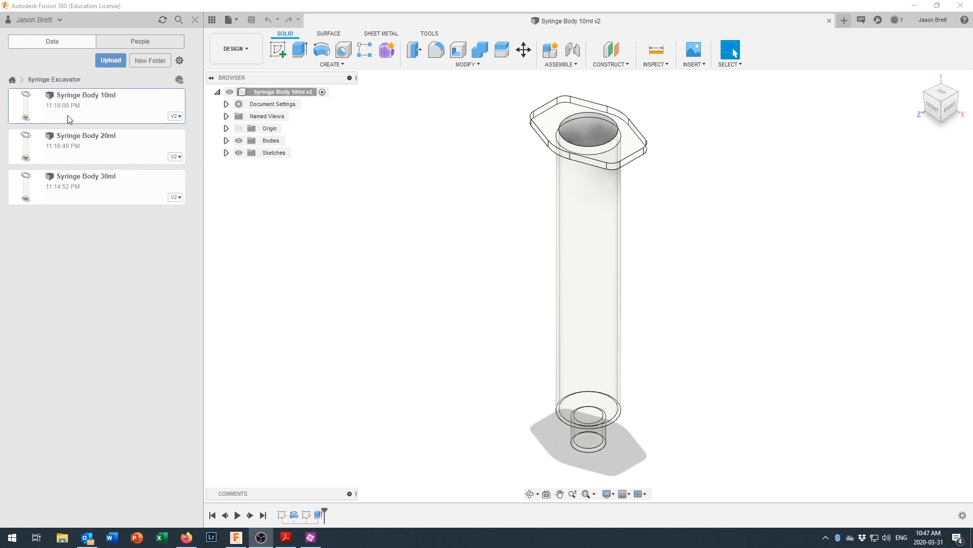
click(84, 154)
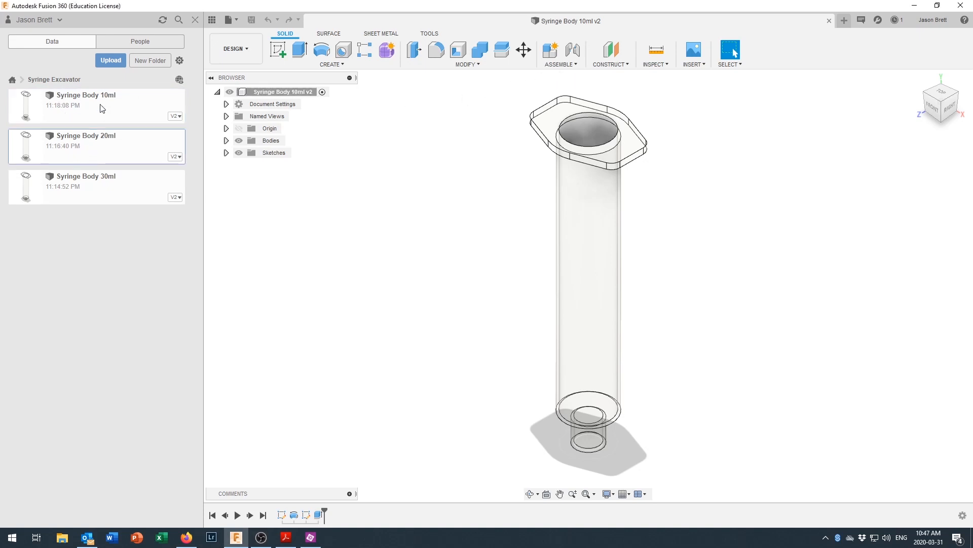
click(117, 190)
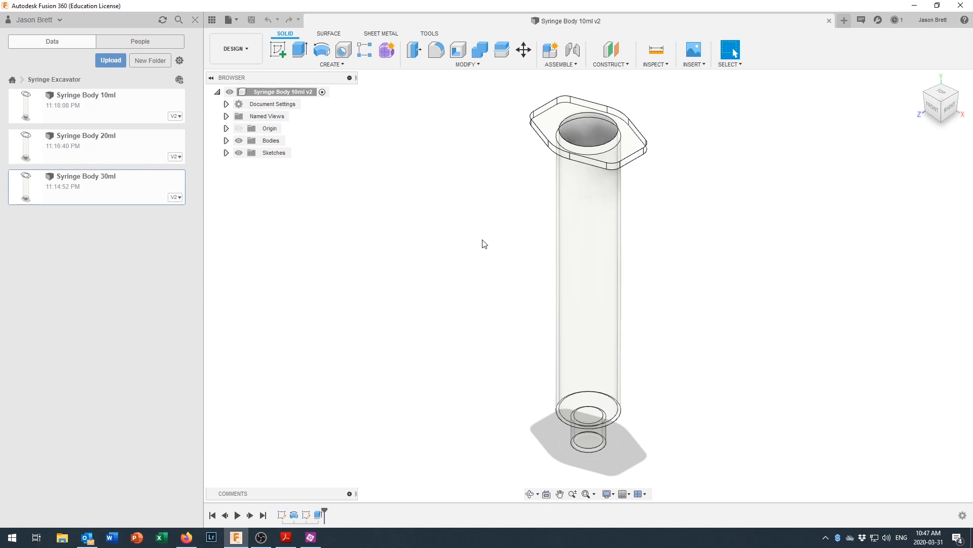
Step: Close the 10 ml syringe body design and save the new empty design as Plunger 10ml in the Syringe Excavator project
click(830, 22)
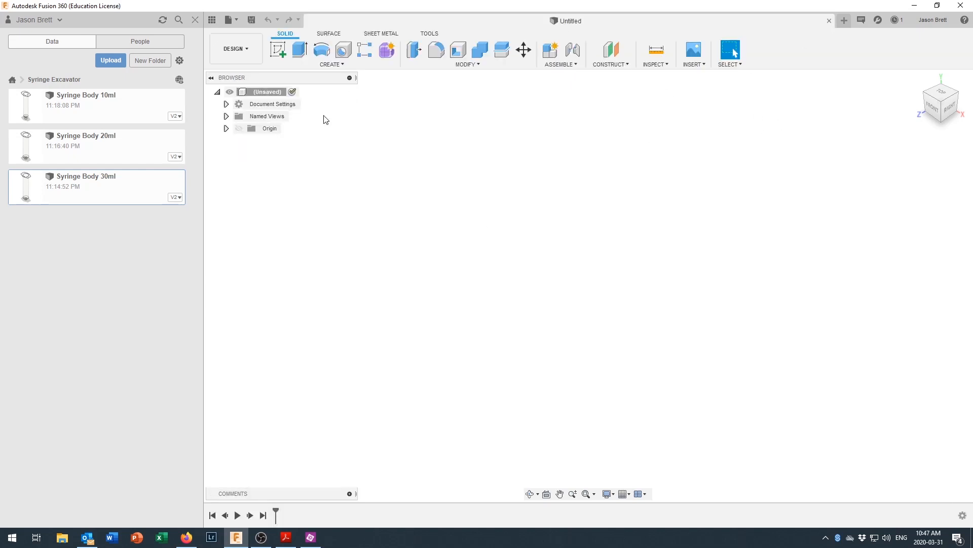
click(251, 23)
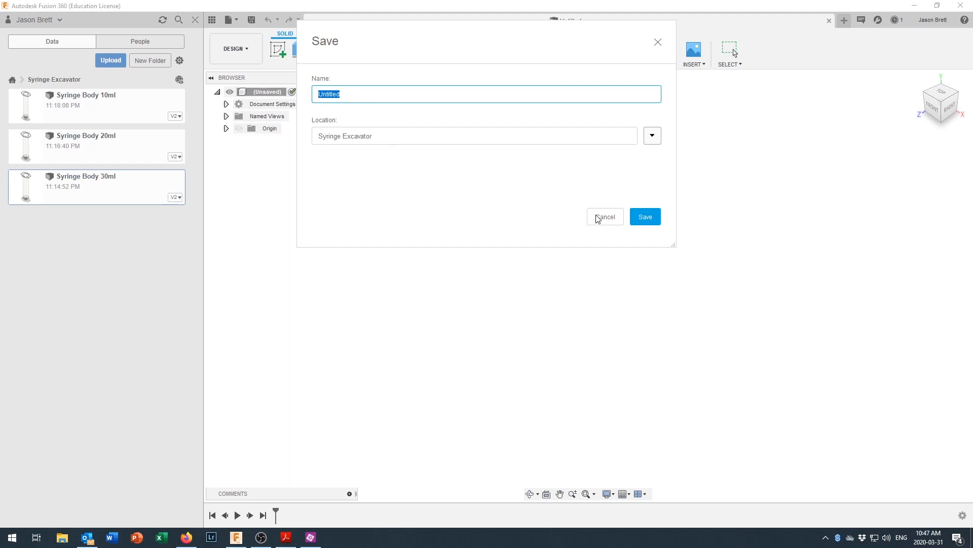
text(Plunge)
text(r Cap 10m)
key(BackSpace)
key(BackSpace)
key(BackSpace)
key(BackSpace)
key(BackSpace)
key(BackSpace)
key(BackSpace)
key(BackSpace)
text(10ml)
click(651, 221)
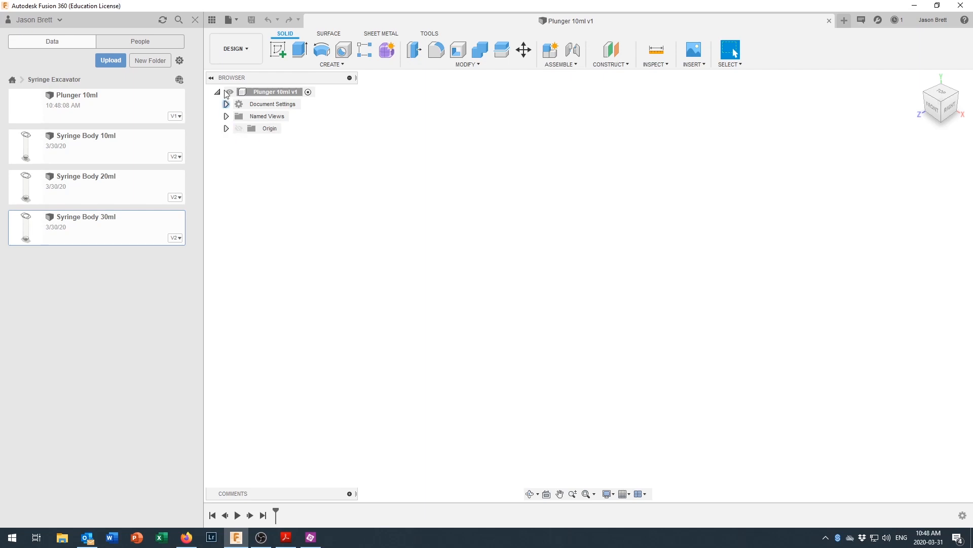
Step: Examine the contents of the design's Origin, Named Views and Document Settings folders, leaving all of them collapsed
click(226, 128)
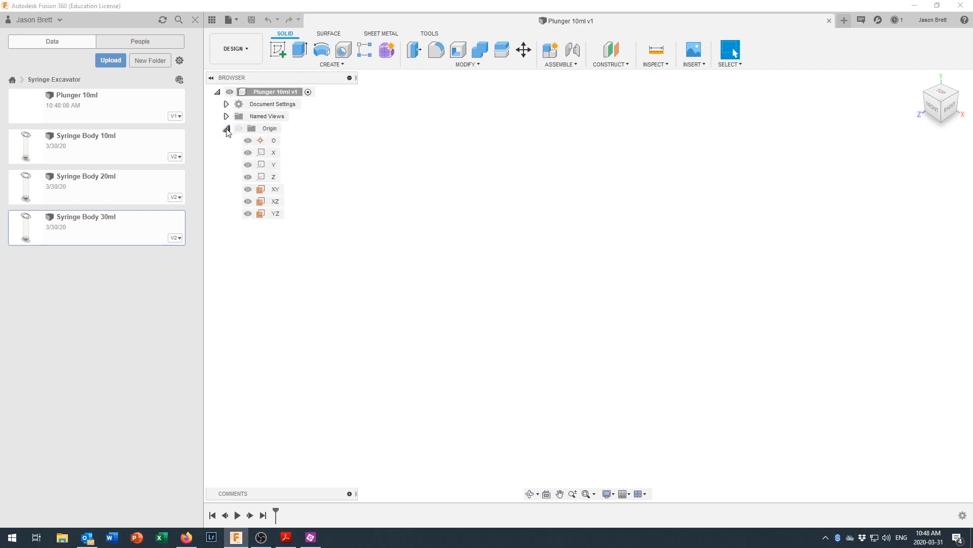
click(226, 117)
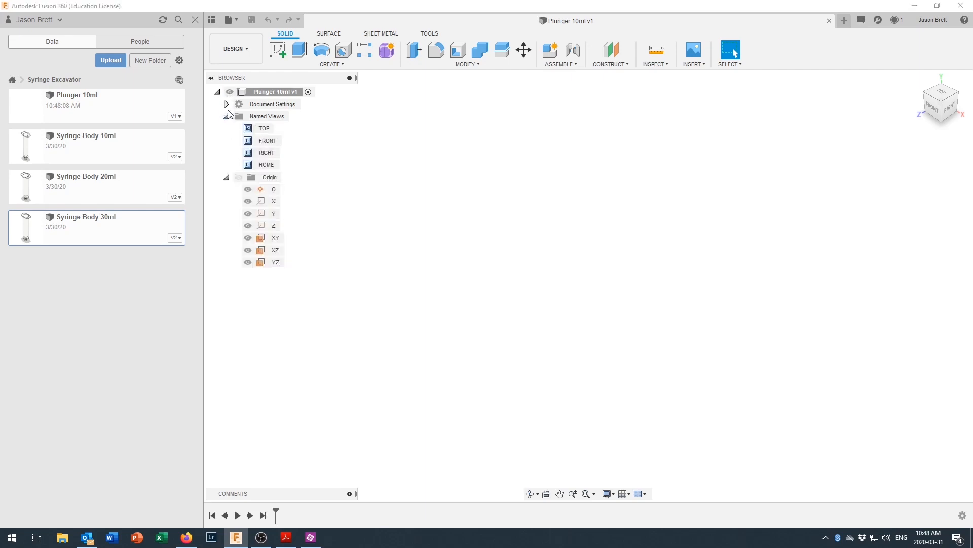
click(227, 104)
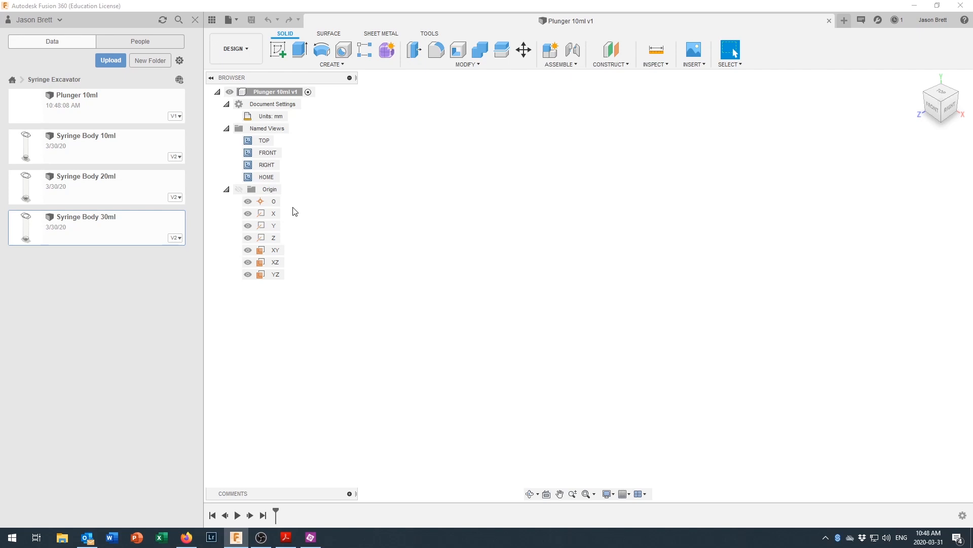
click(226, 189)
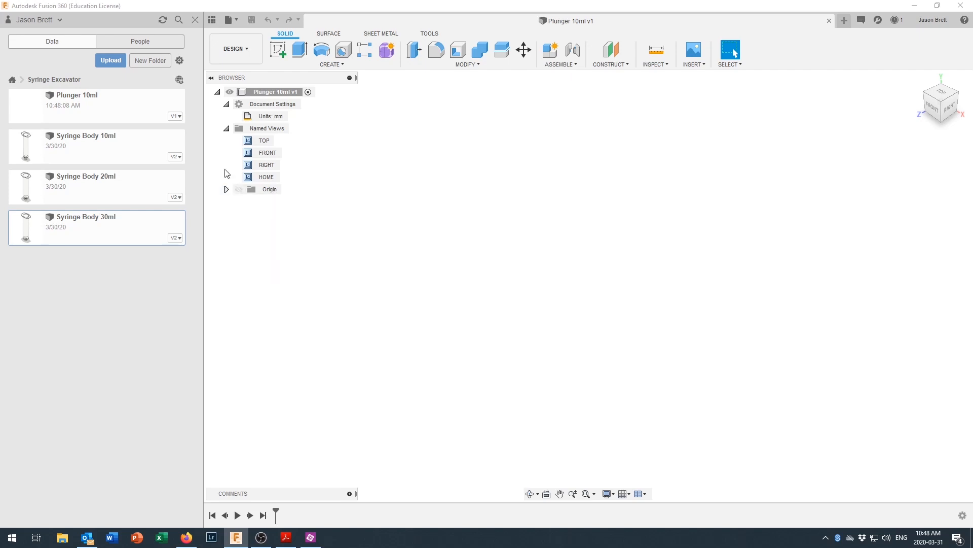
click(226, 128)
click(227, 105)
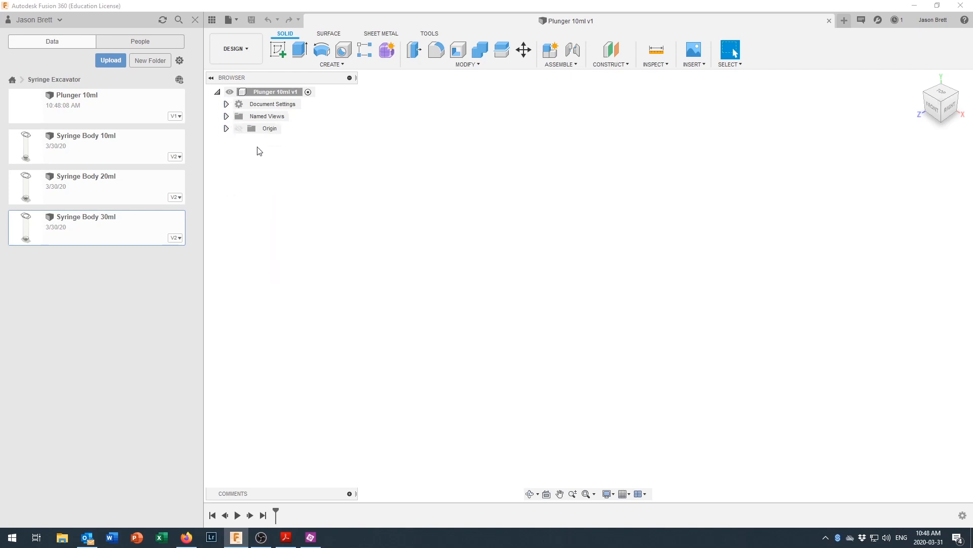
Step: Create a new component in the Plunger 10ml design and name it Plunger Cap
right_click(264, 94)
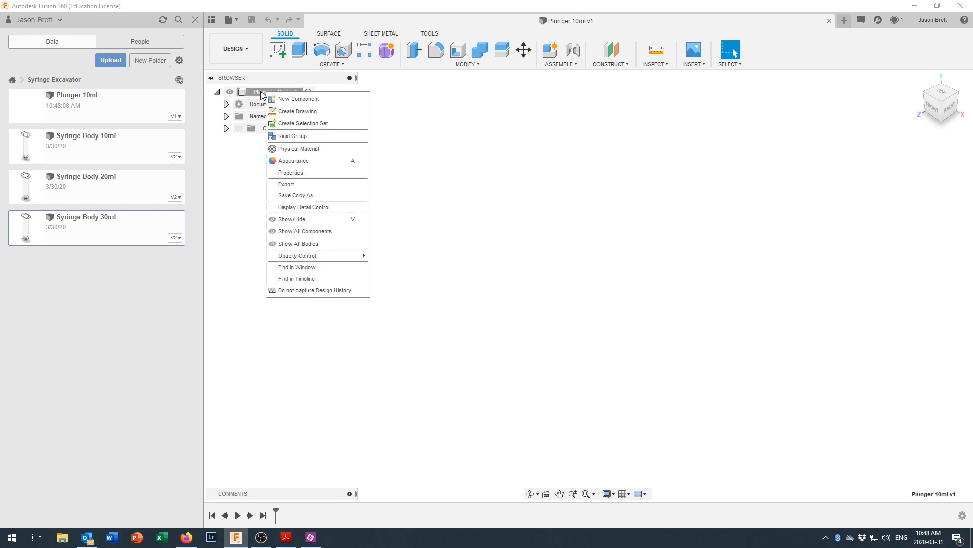
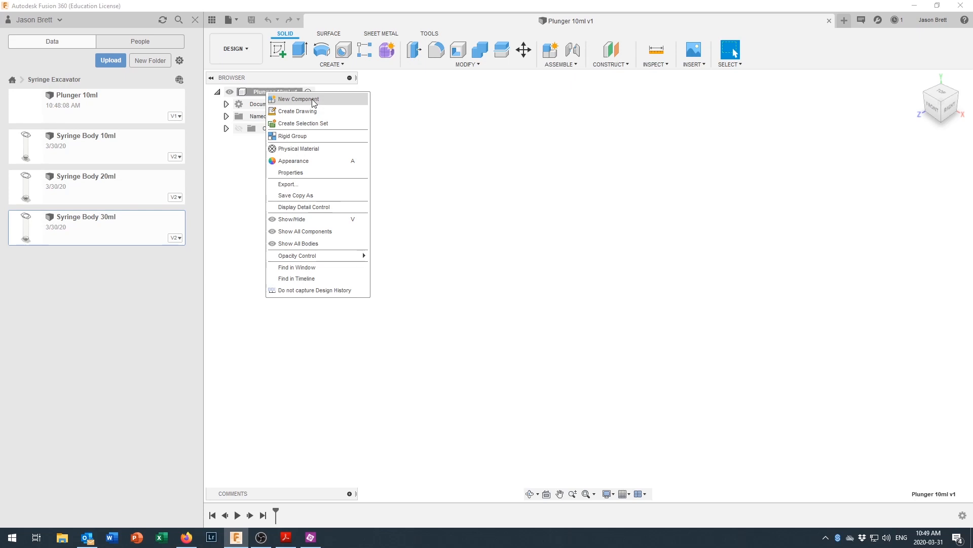
click(298, 99)
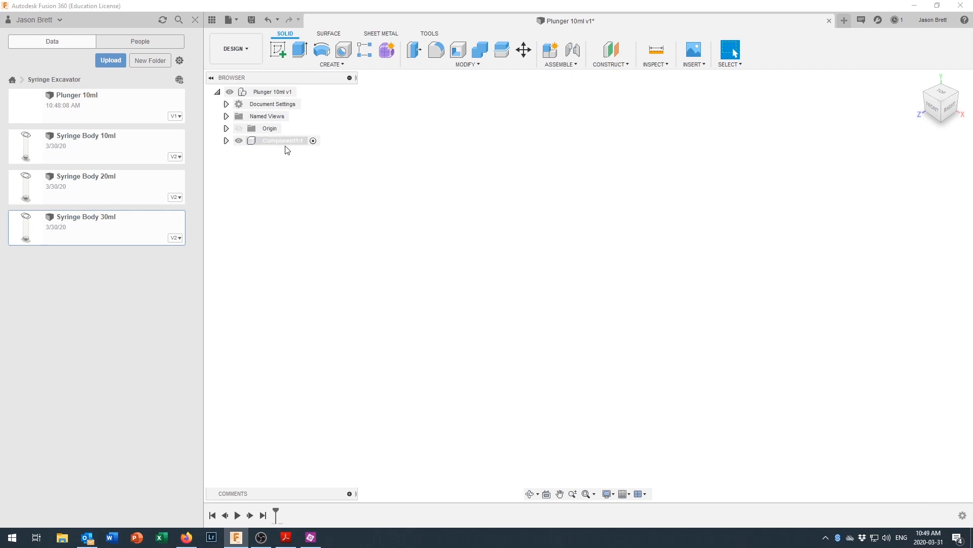
click(315, 142)
click(288, 147)
click(287, 146)
right_click(287, 147)
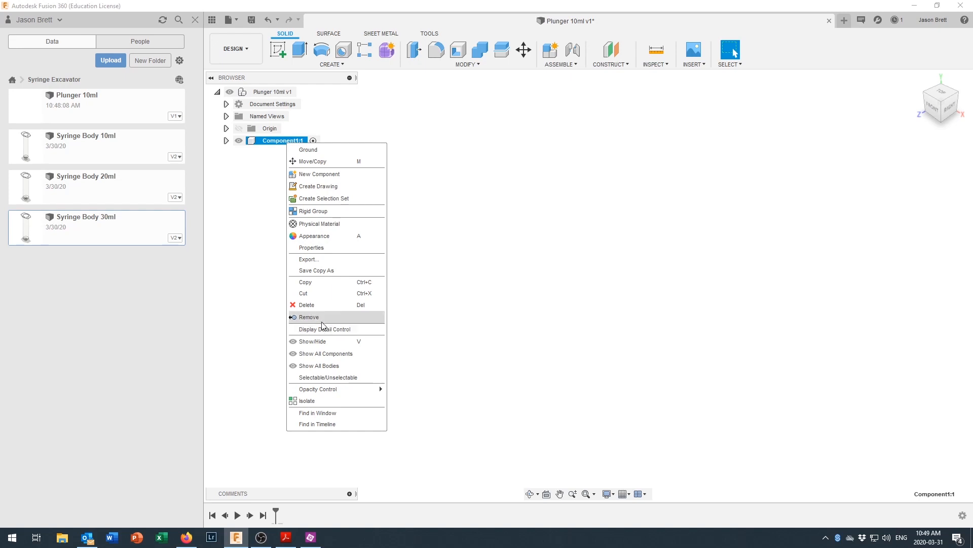
click(278, 141)
click(279, 142)
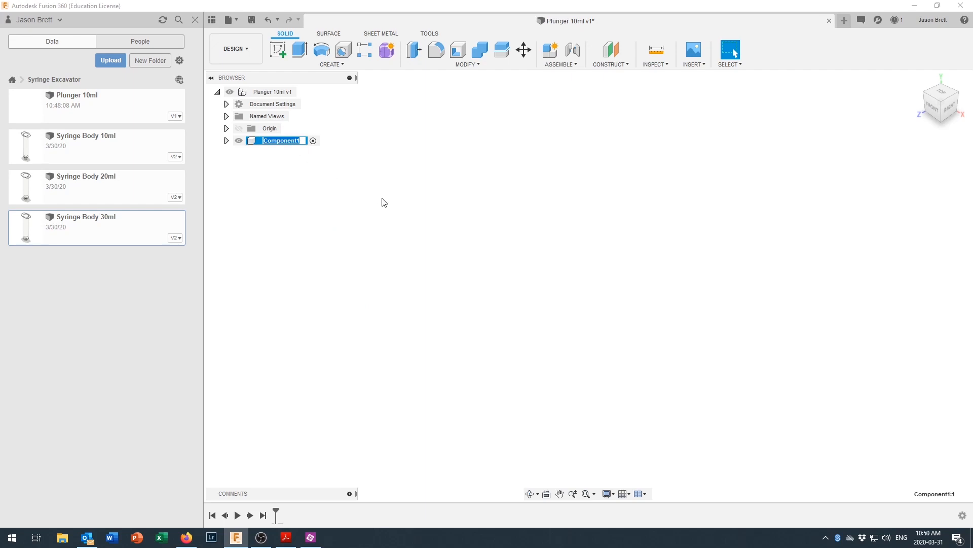
text(Plunger Cap)
key(Return)
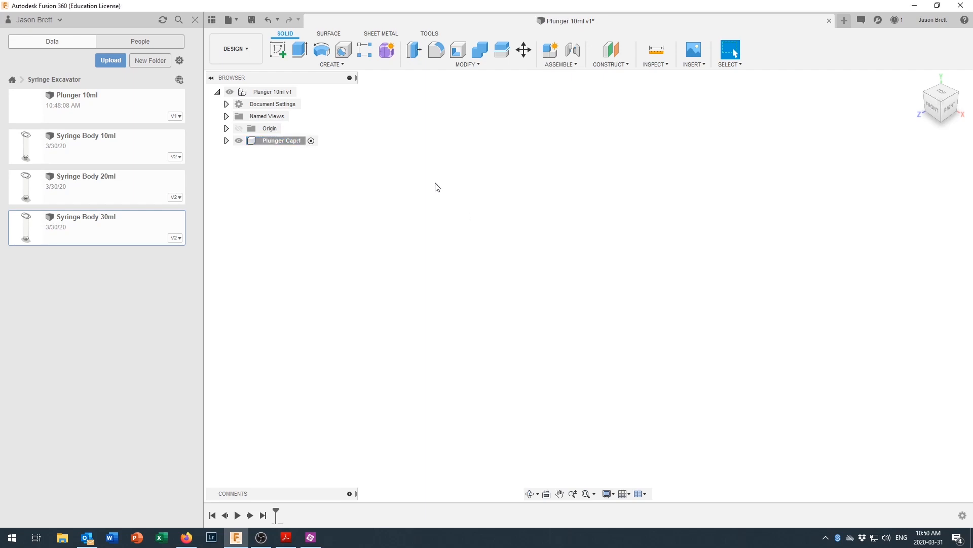
Step: Start a sketch on the front plane and draw a vertical construction line about 16 mm long ending at the origin
click(278, 54)
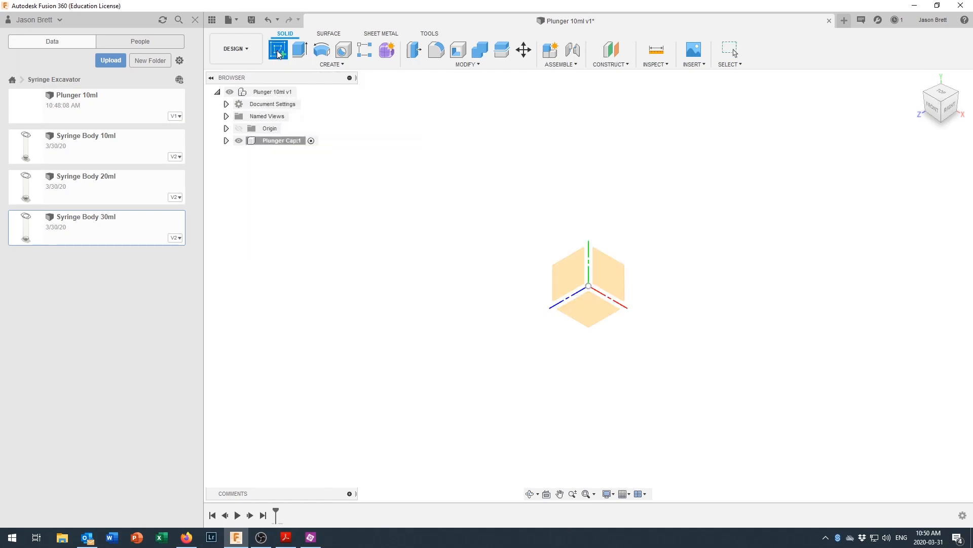
click(614, 285)
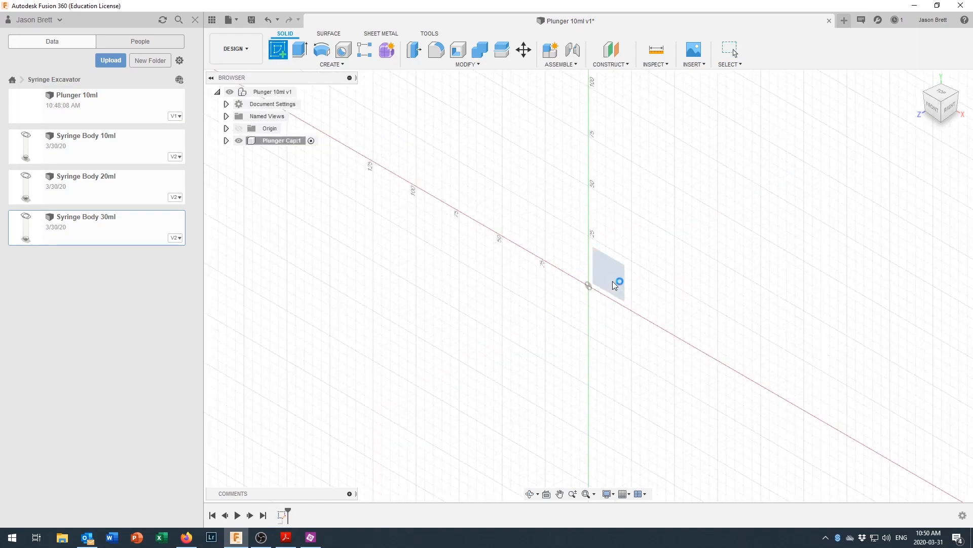
scroll(583, 315, up, 3)
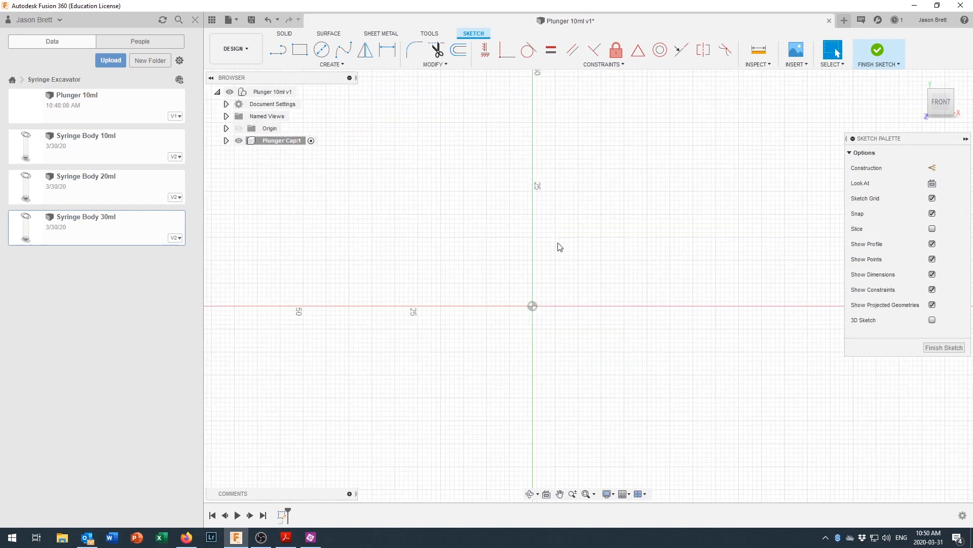
scroll(560, 247, up, 2)
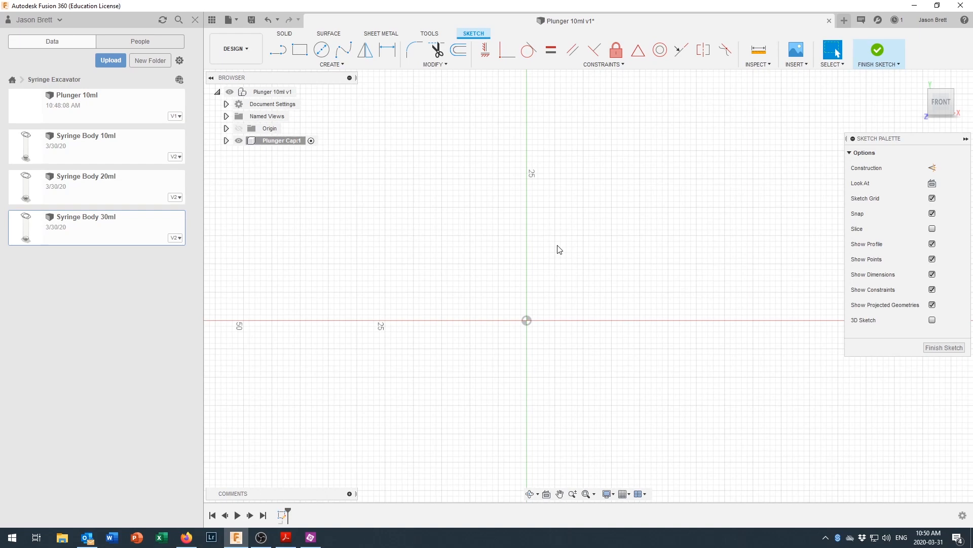
click(932, 167)
click(278, 49)
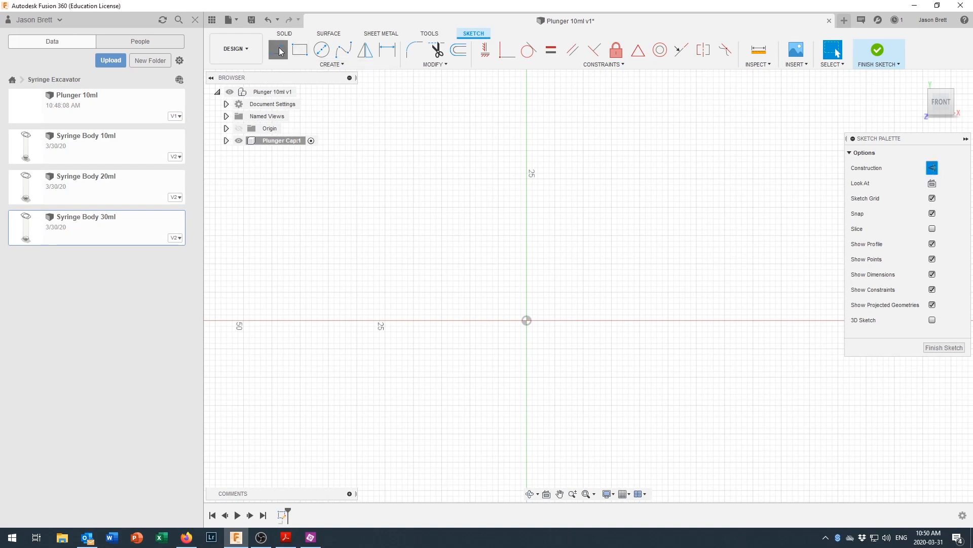
click(527, 230)
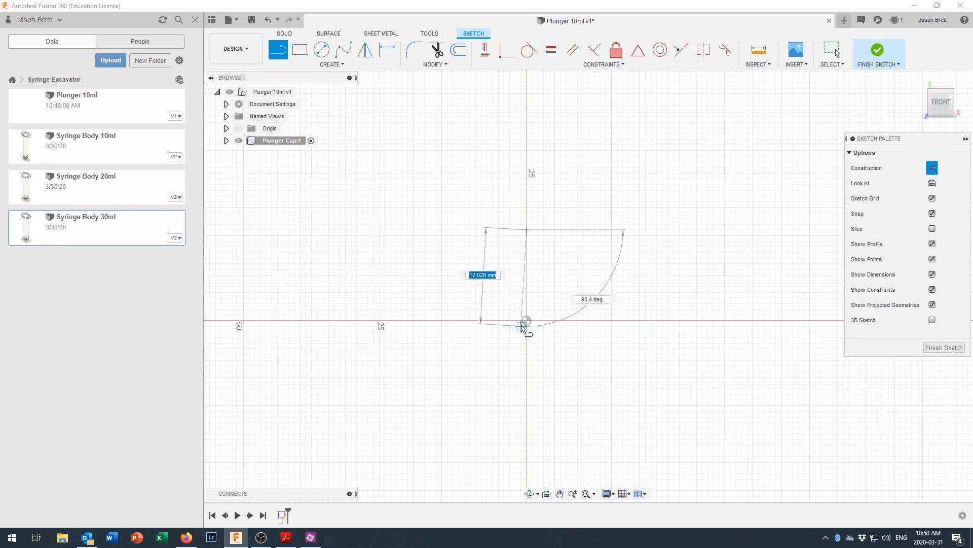
click(527, 320)
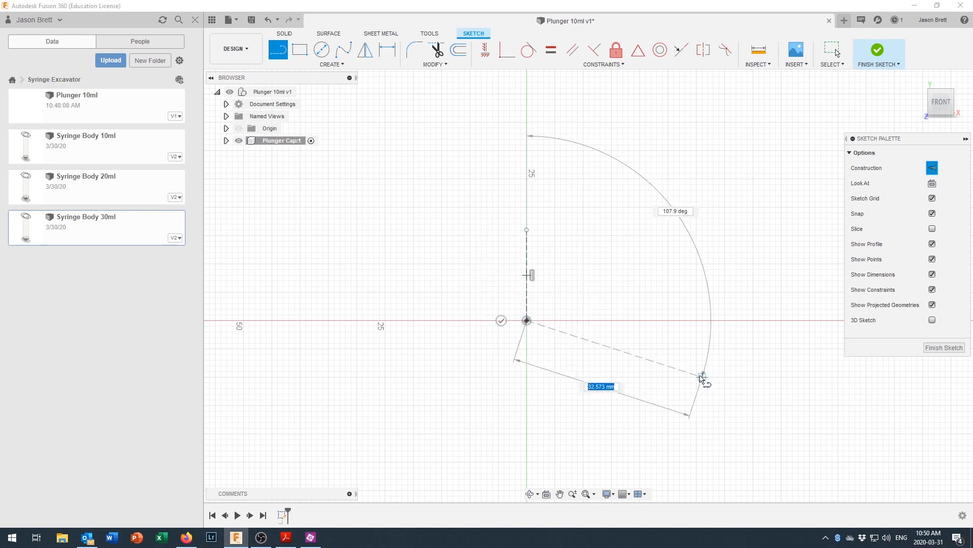
click(501, 321)
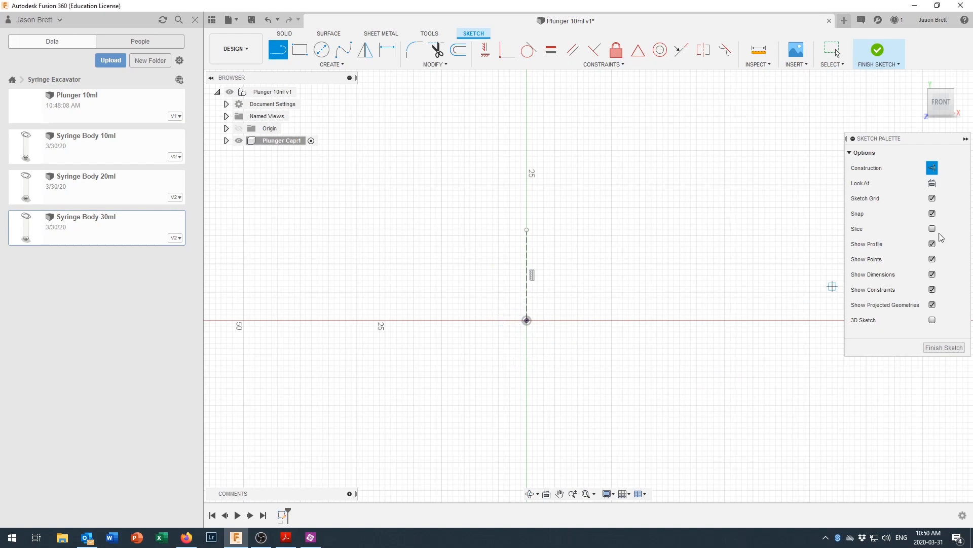
click(933, 168)
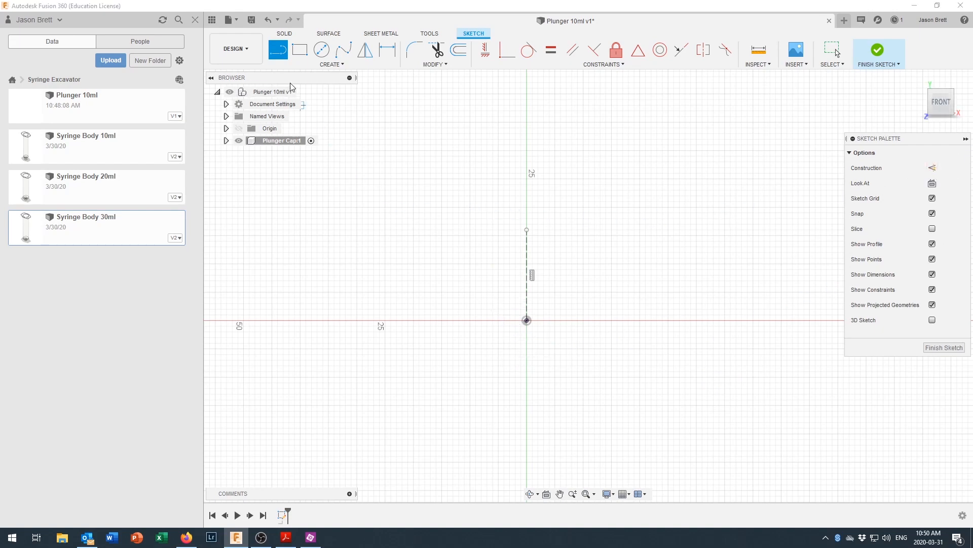
Step: Sketch the cap's half profile from the origin: a 3 mm base, an outward slope about 10 mm long, a vertical side and a horizontal edge to the axis
scroll(572, 315, up, 5)
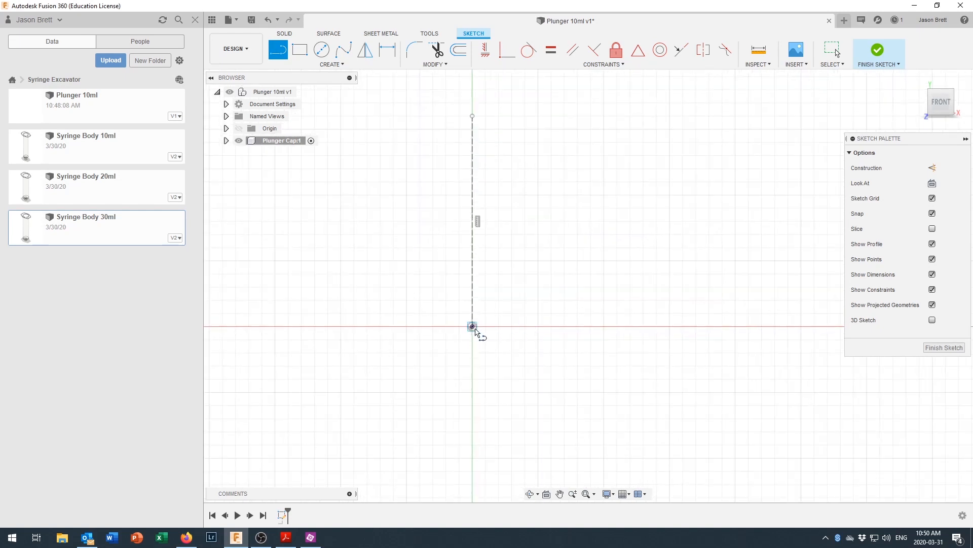
click(473, 327)
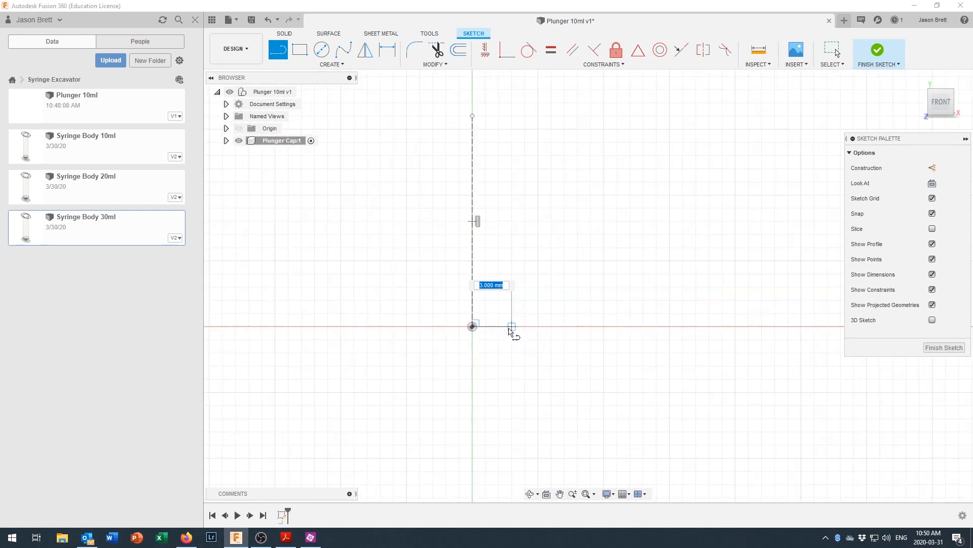
drag(511, 327, 645, 287)
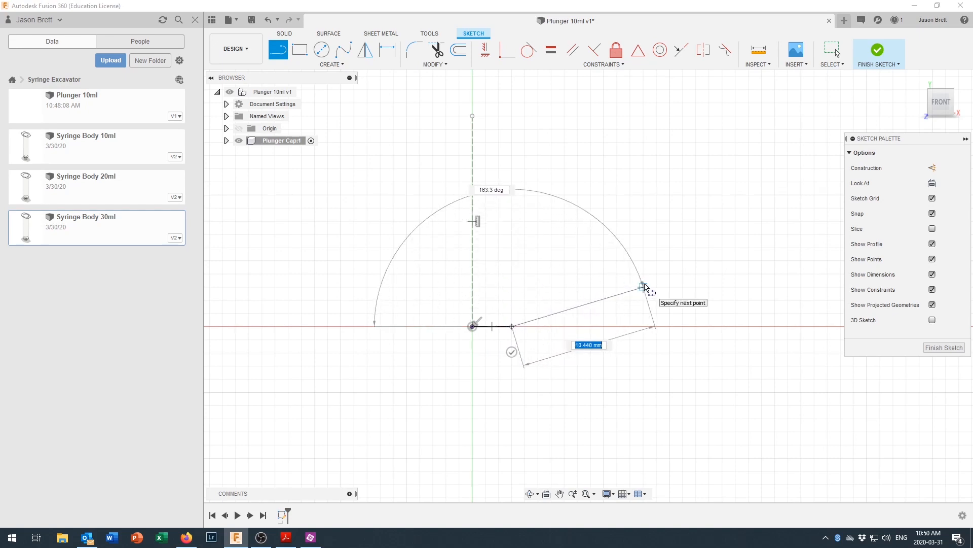
click(645, 285)
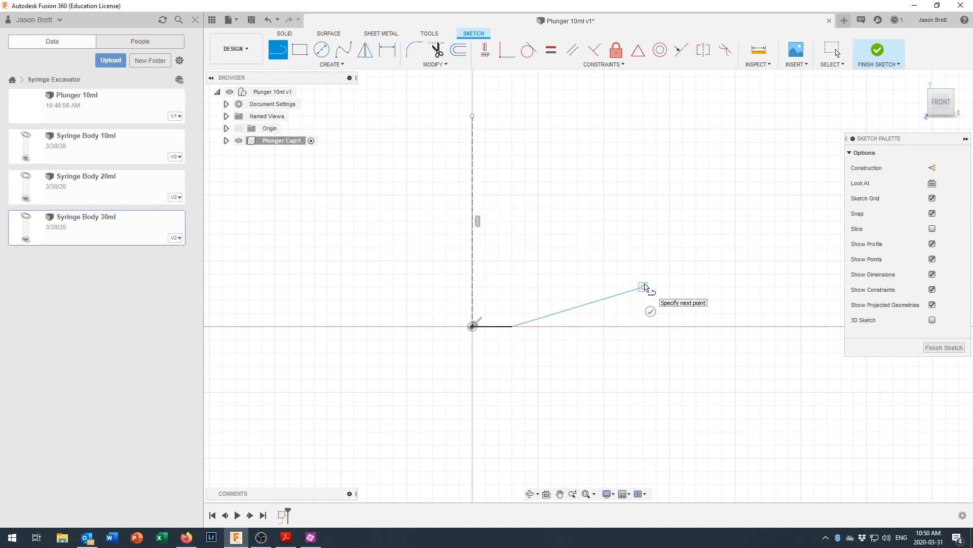
click(644, 241)
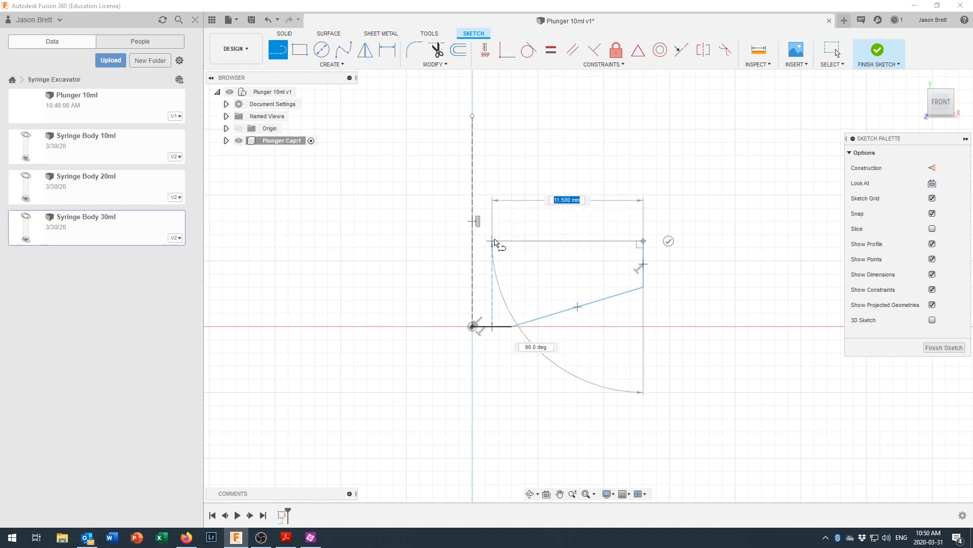
double_click(473, 241)
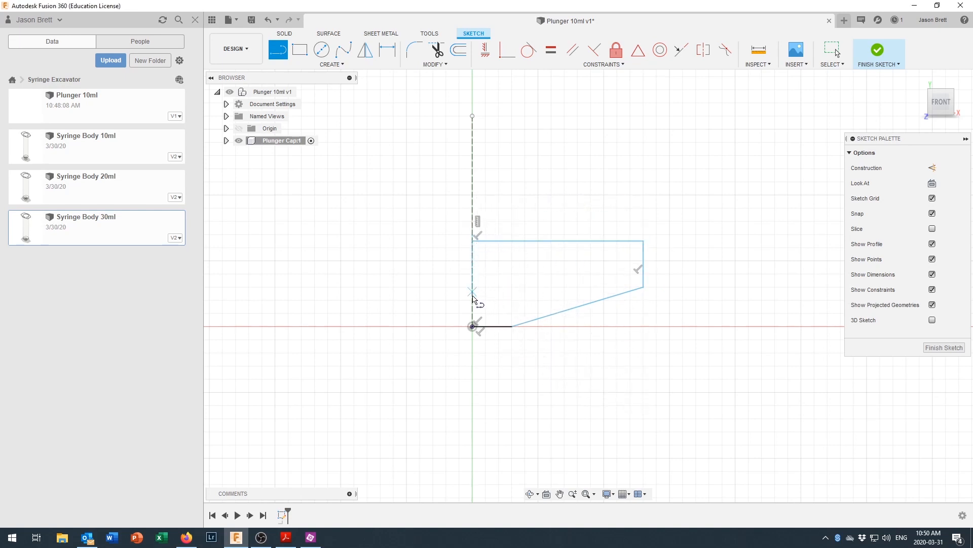
click(473, 327)
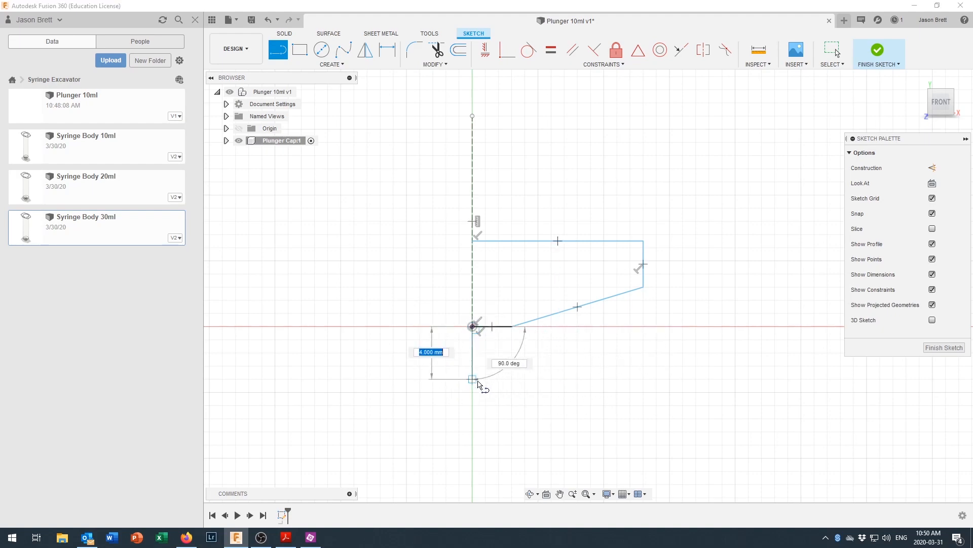
key(Escape)
Step: Close the cap profile with a vertical solid line along the axis from its upper corner to the origin
scroll(486, 330, up, 3)
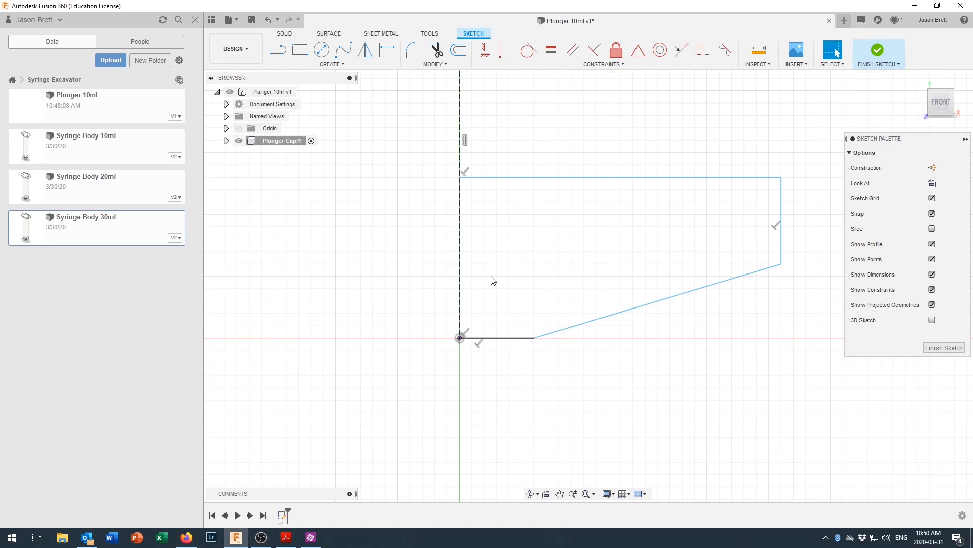
click(278, 49)
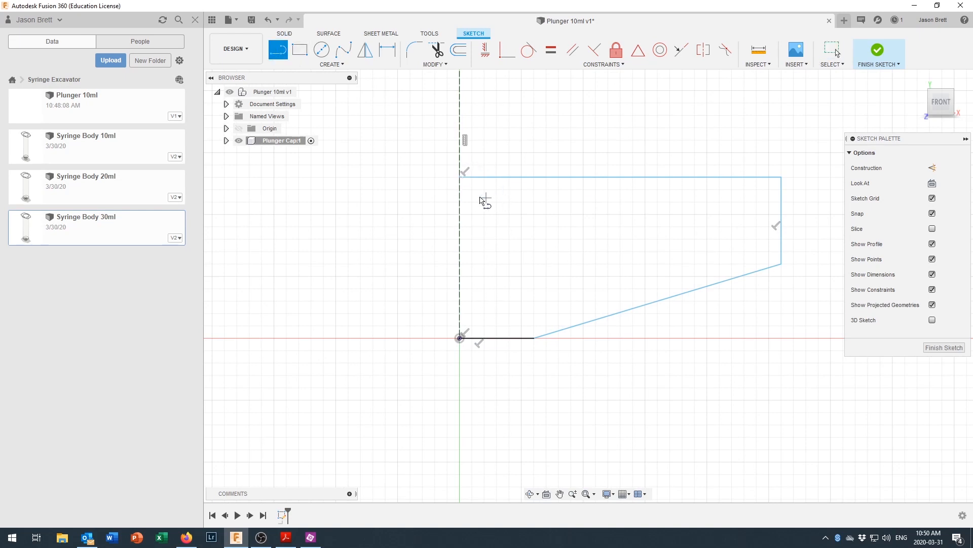
click(459, 177)
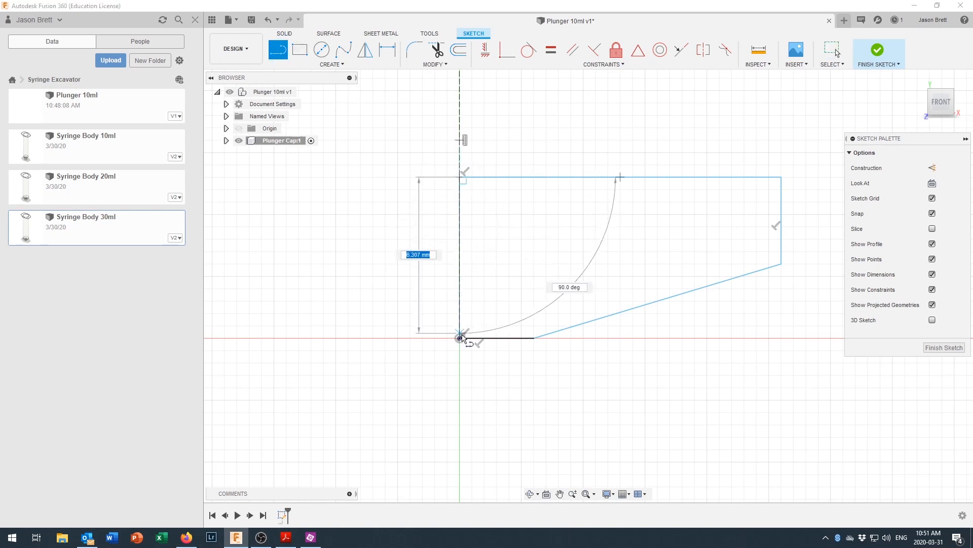
click(460, 338)
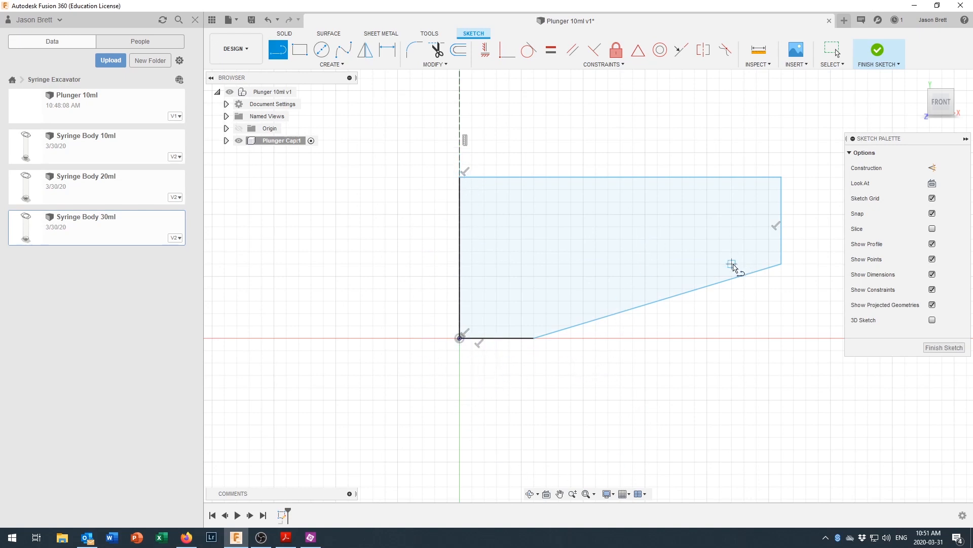
key(Escape)
scroll(700, 358, down, 2)
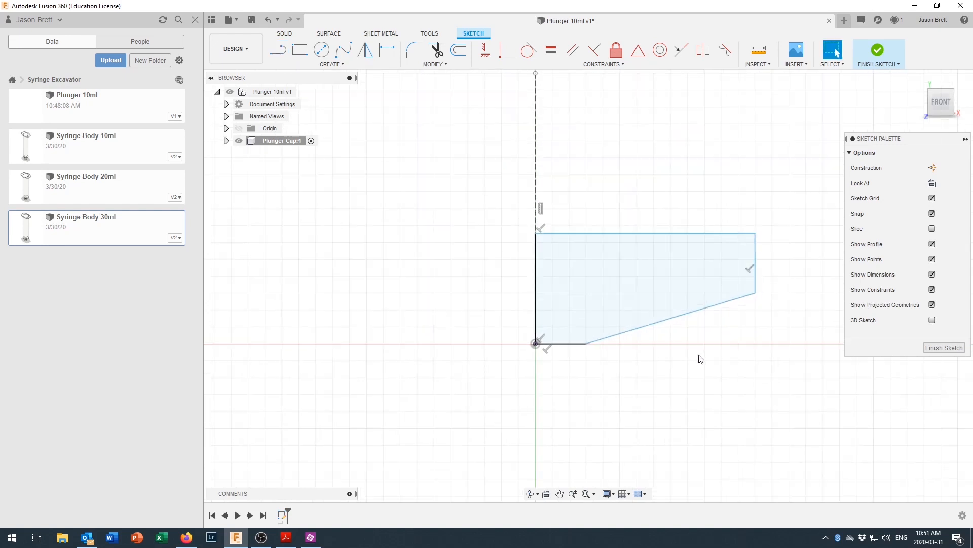
Step: Dimension the short horizontal base line of the cap profile at the origin to 3.75 mm
click(387, 49)
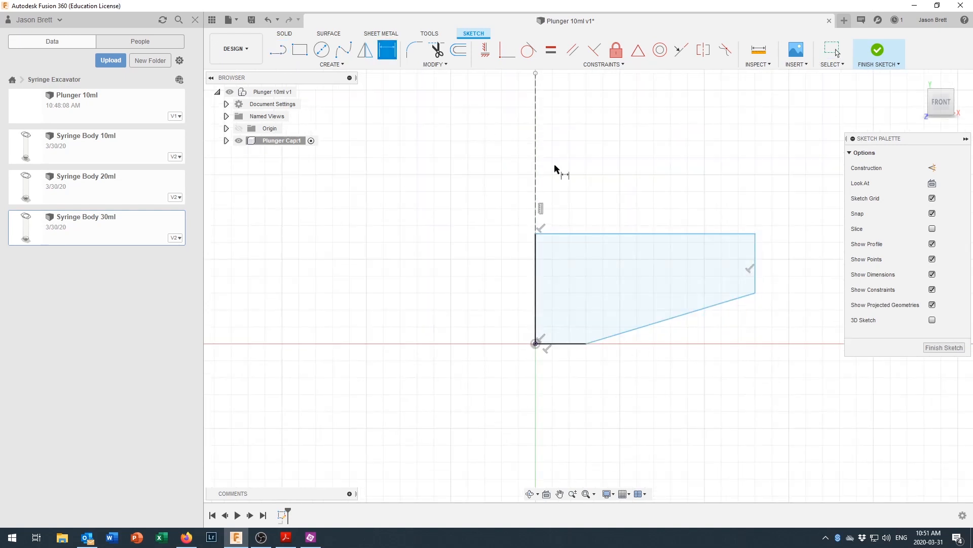
click(562, 344)
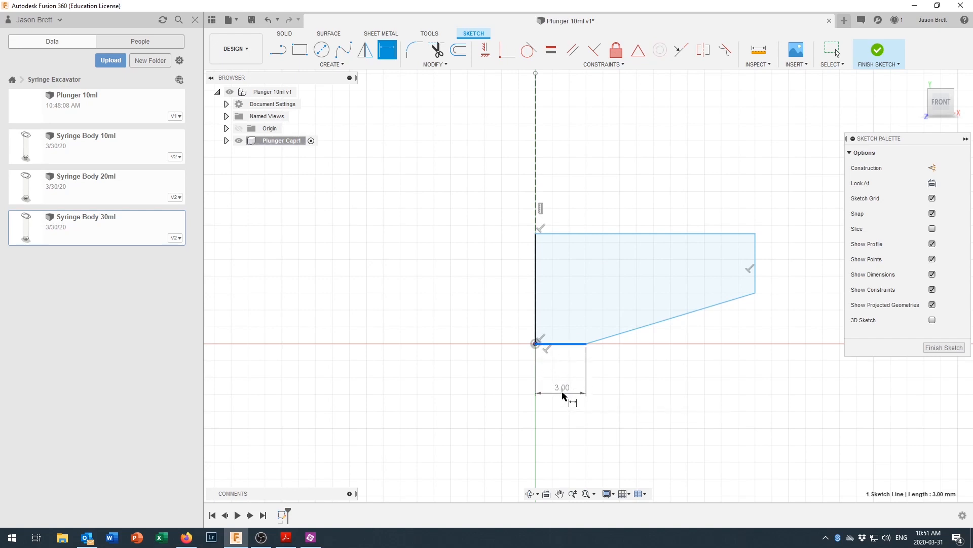
click(565, 388)
text(3.75)
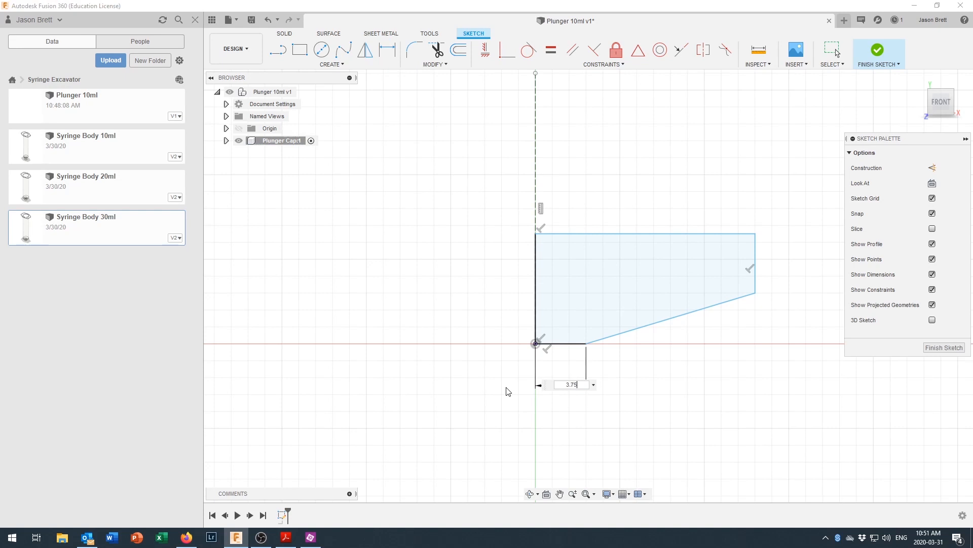
key(Return)
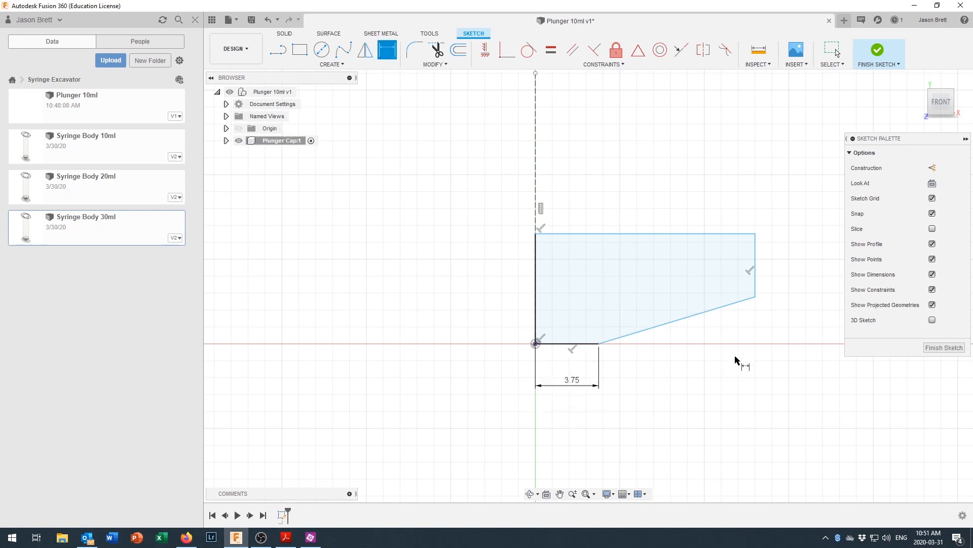
Step: Dimension the vertical rise of the sloped edge, from the end of the base to the outer corner, to 2 mm
click(755, 298)
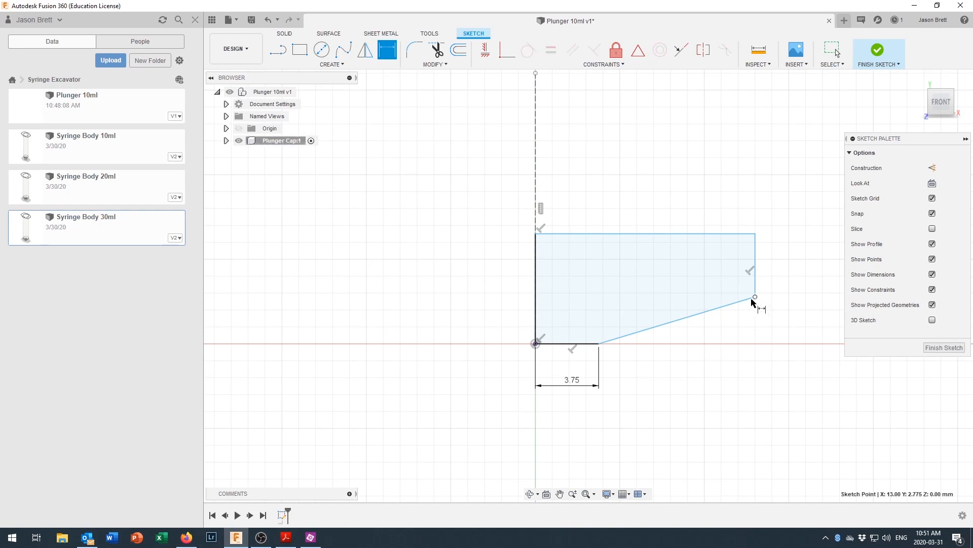
click(599, 343)
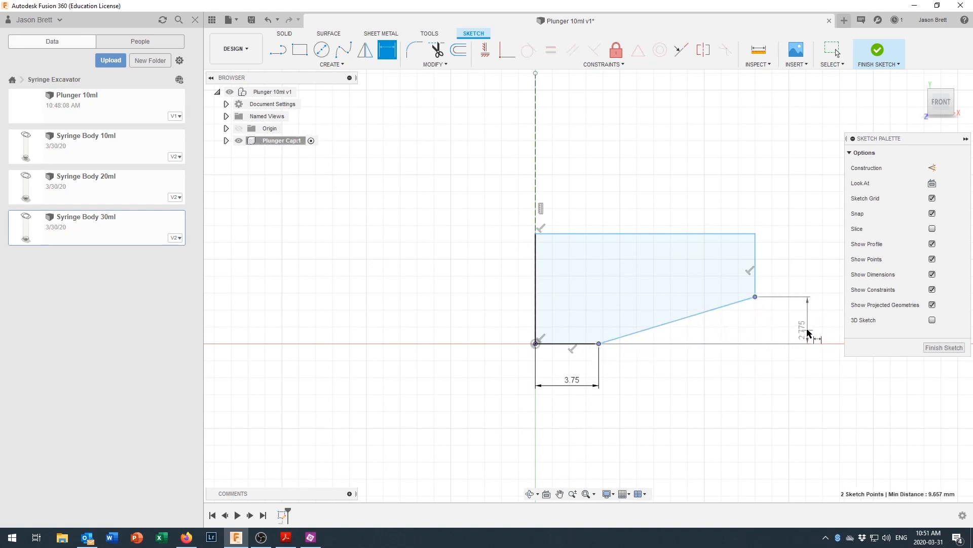
click(801, 326)
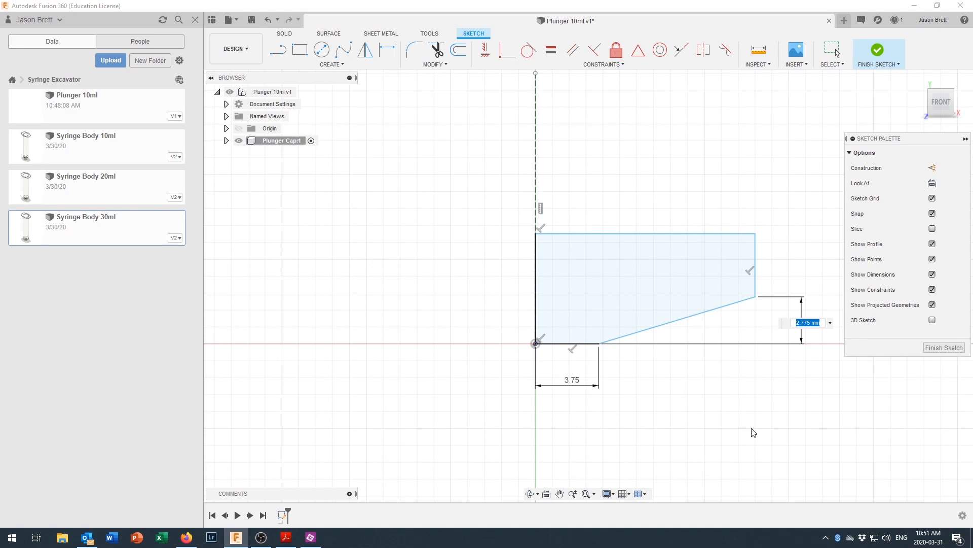
text(2)
key(Return)
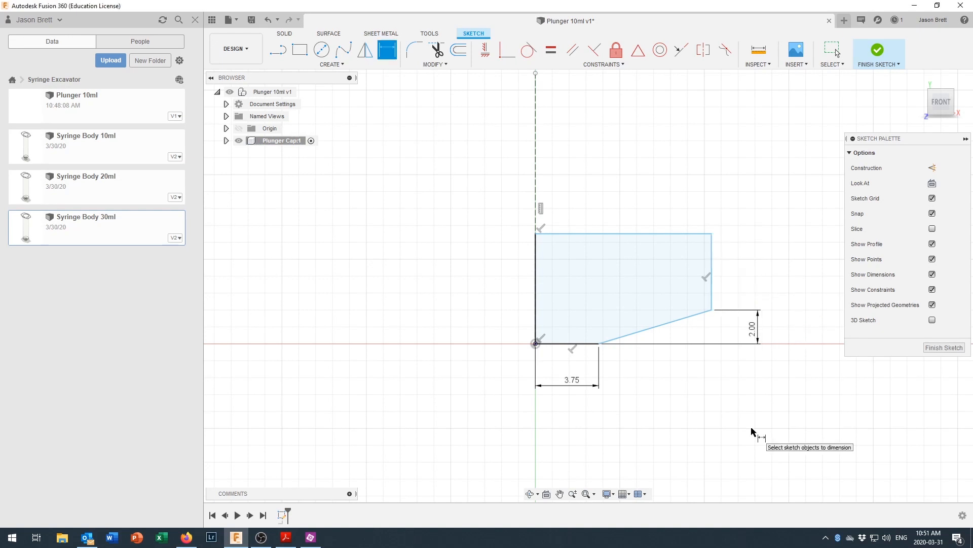
Step: Dimension the cap profile's upper horizontal edge to 7.5 mm and its outer vertical side to 7.5 mm
click(630, 234)
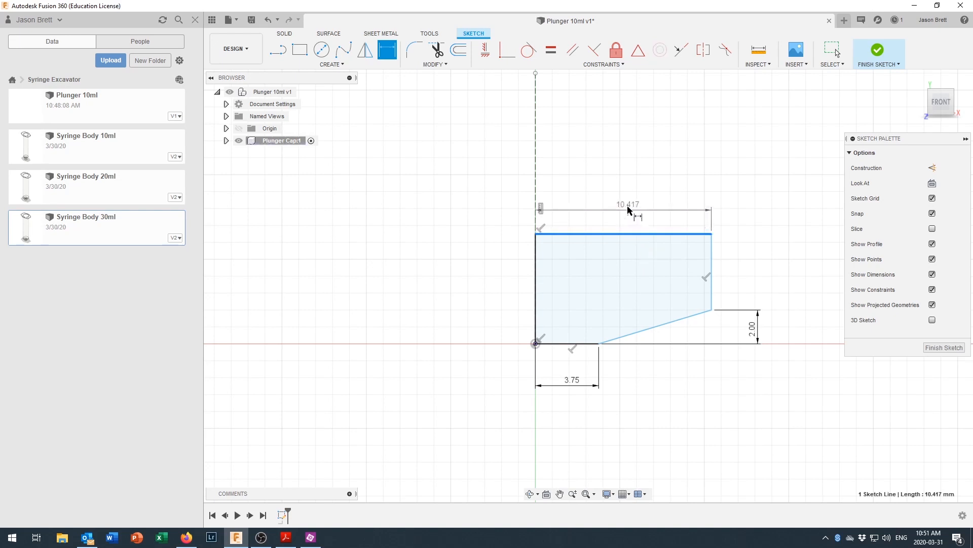
click(628, 197)
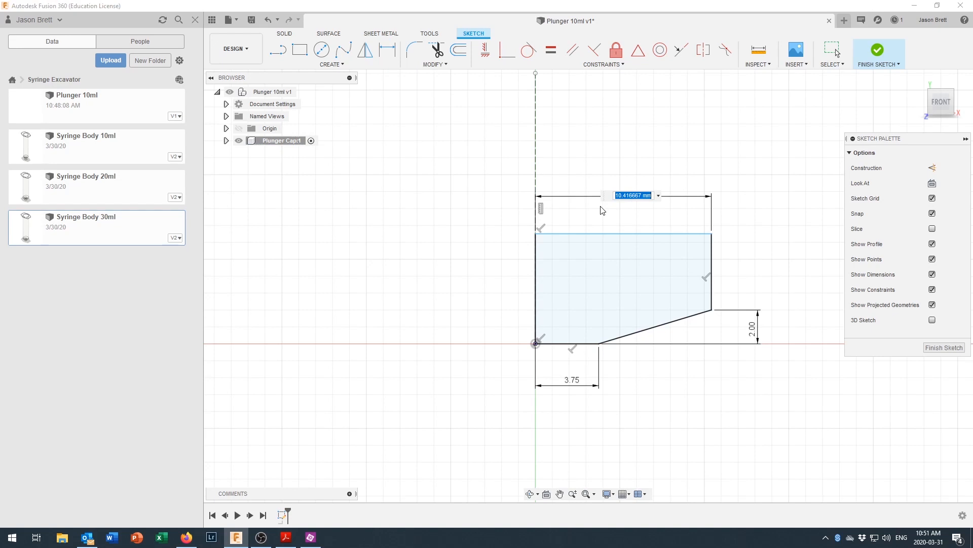
text(7.5)
key(Return)
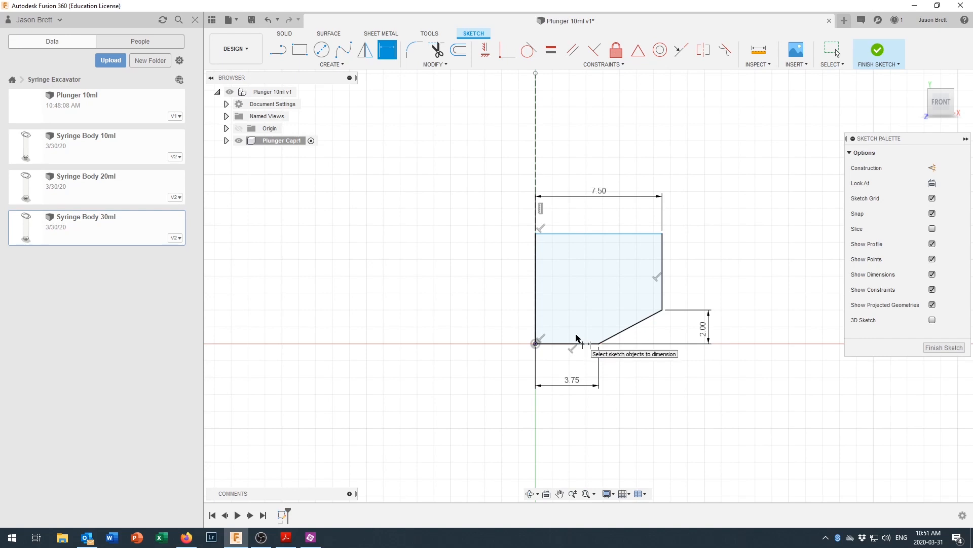
click(663, 290)
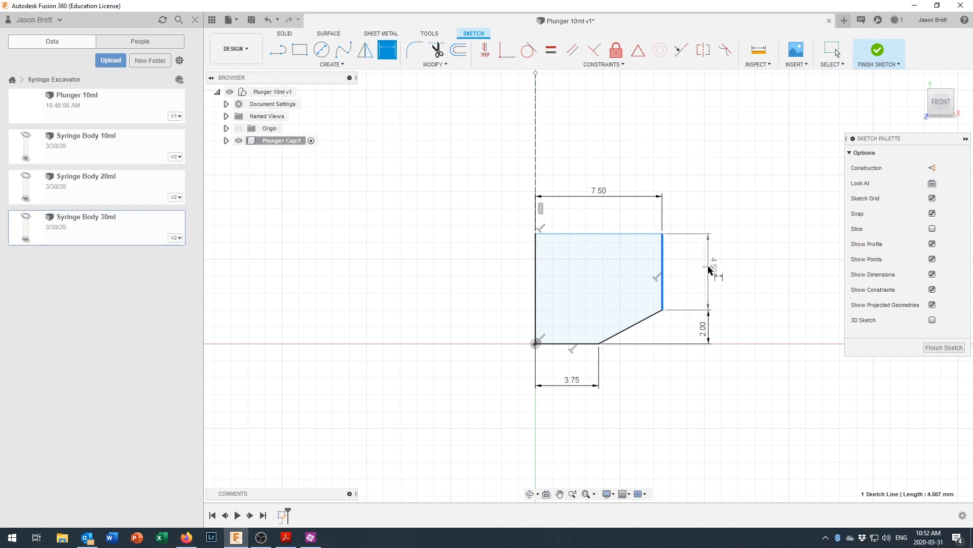
click(717, 272)
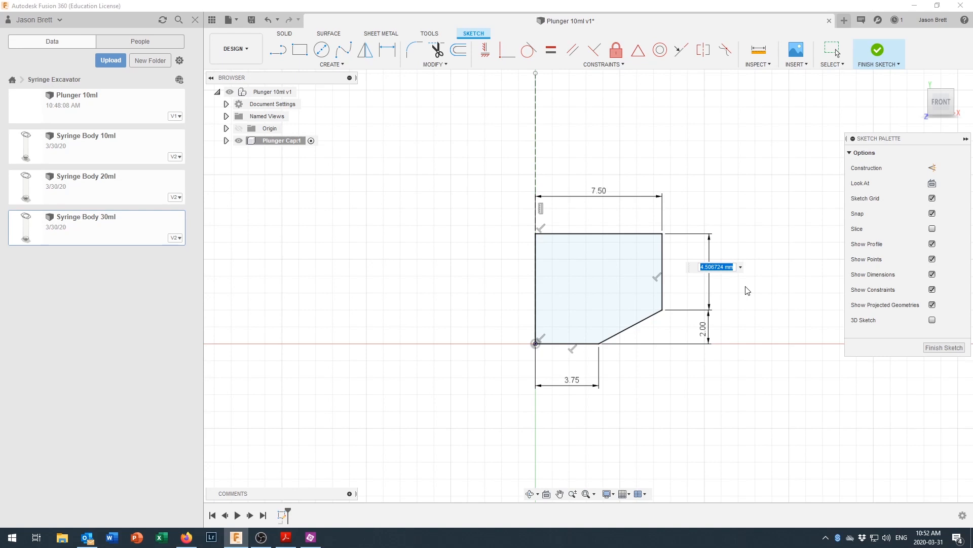
text(7.5)
key(Return)
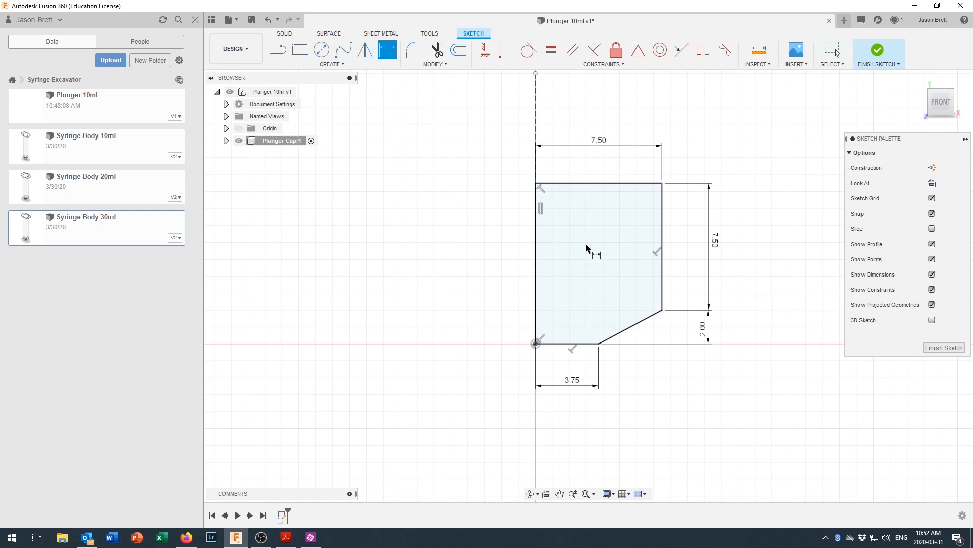
Step: Finish the sketch and revolve the cap profile 360 degrees about the vertical construction line as a new body
click(879, 50)
click(951, 93)
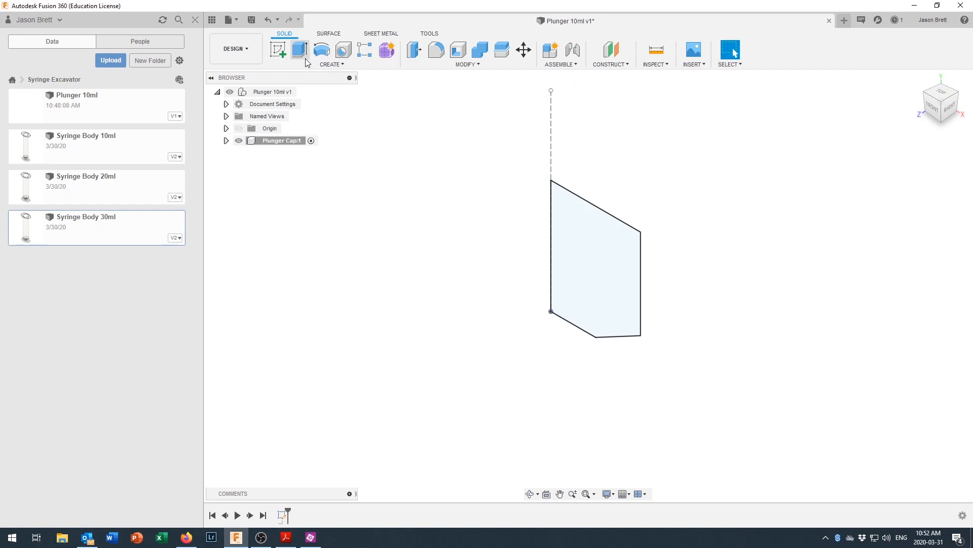
click(325, 51)
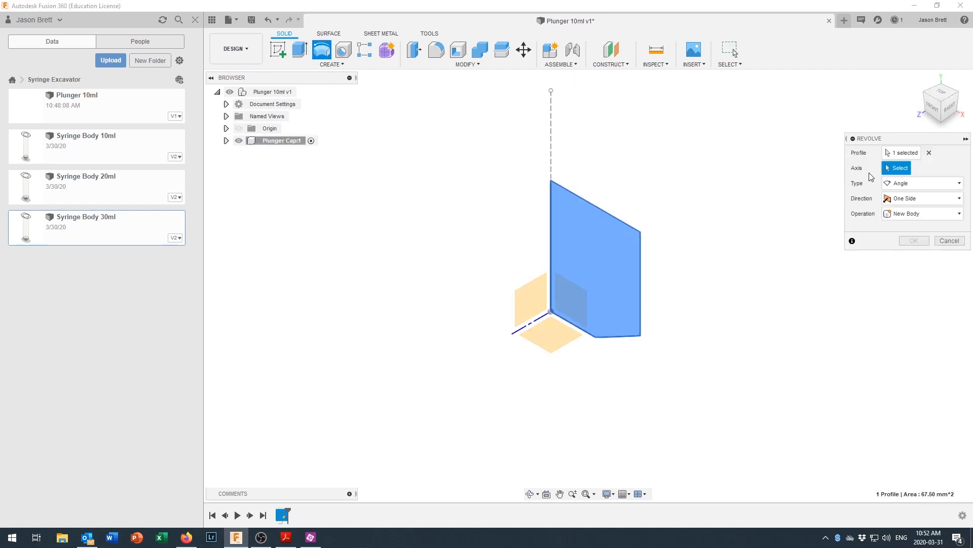
click(551, 140)
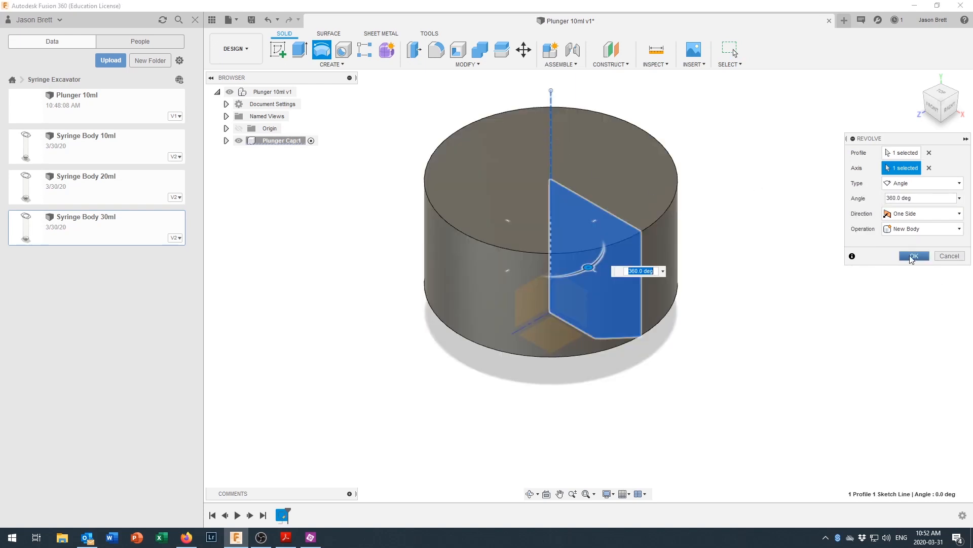
click(913, 257)
shift+middle_drag(609, 376, 618, 365)
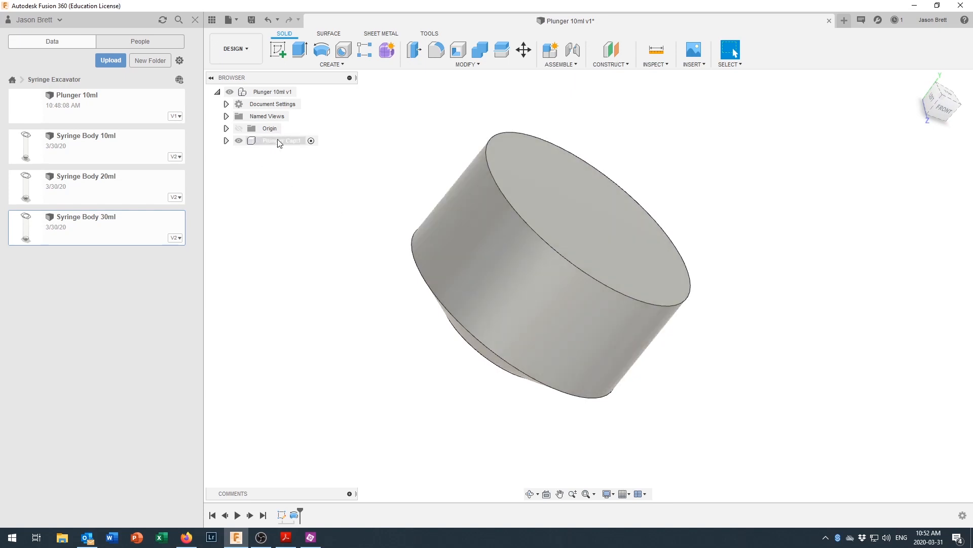
Step: Bring up the available commands for the Plunger Cap component
right_click(278, 140)
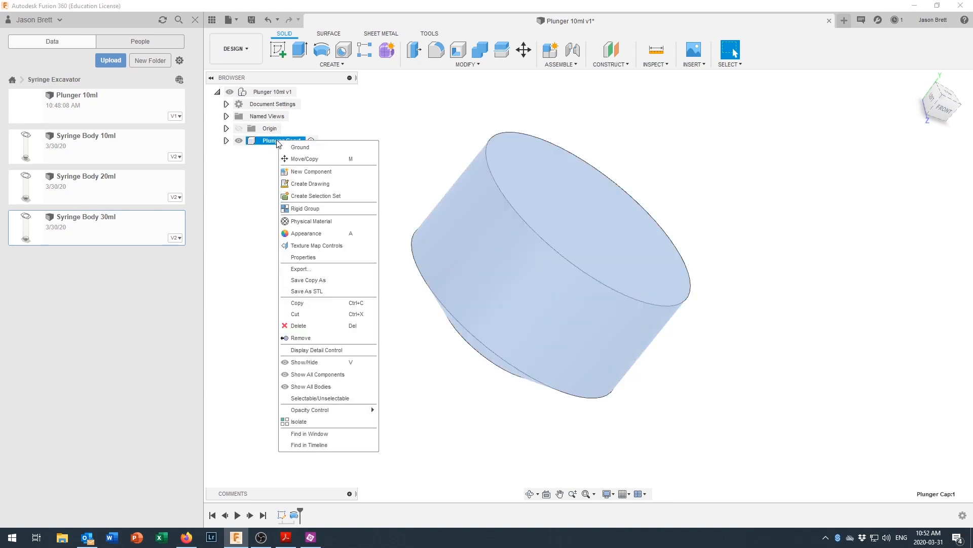
Step: Assign the physical material Plastic, Opaque Black to the Plunger Cap component
click(319, 221)
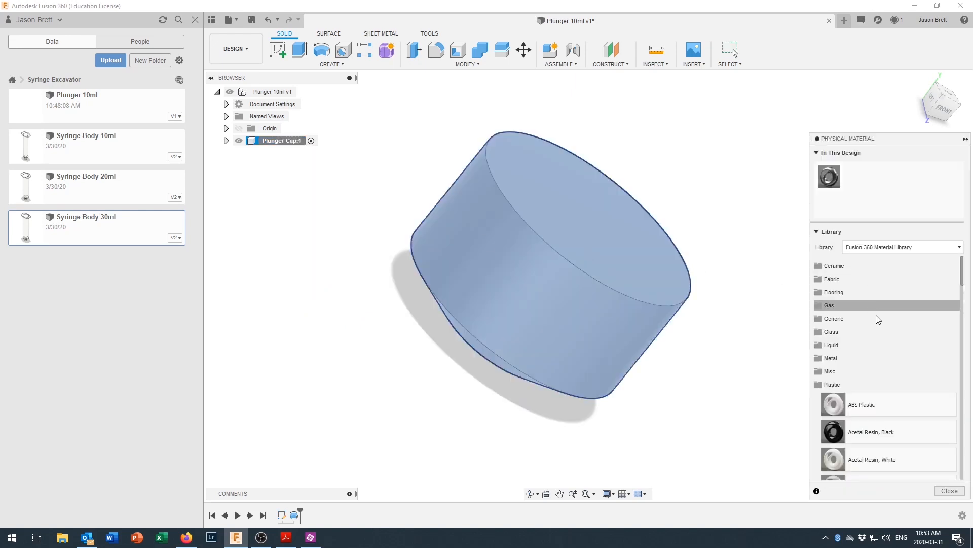
scroll(897, 426, down, 6)
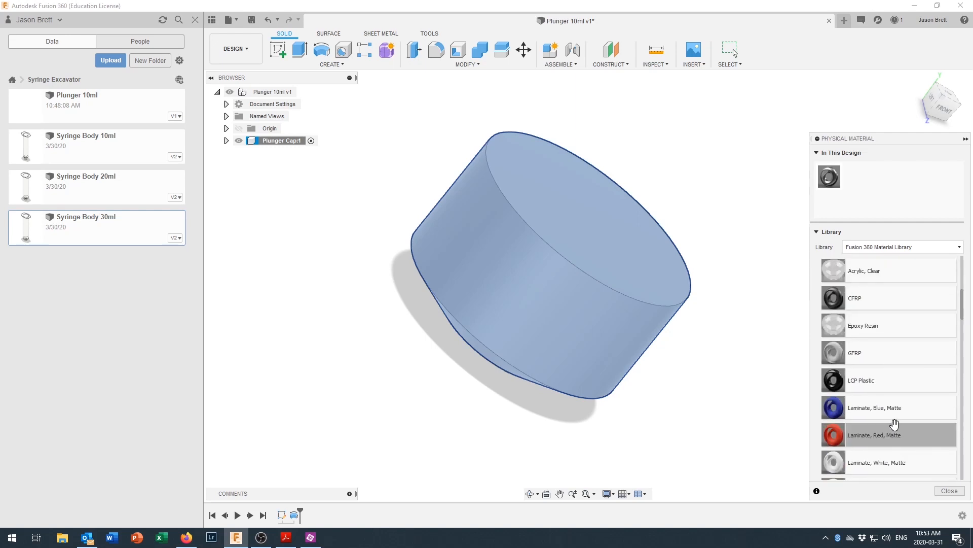
scroll(896, 426, down, 5)
scroll(891, 423, down, 5)
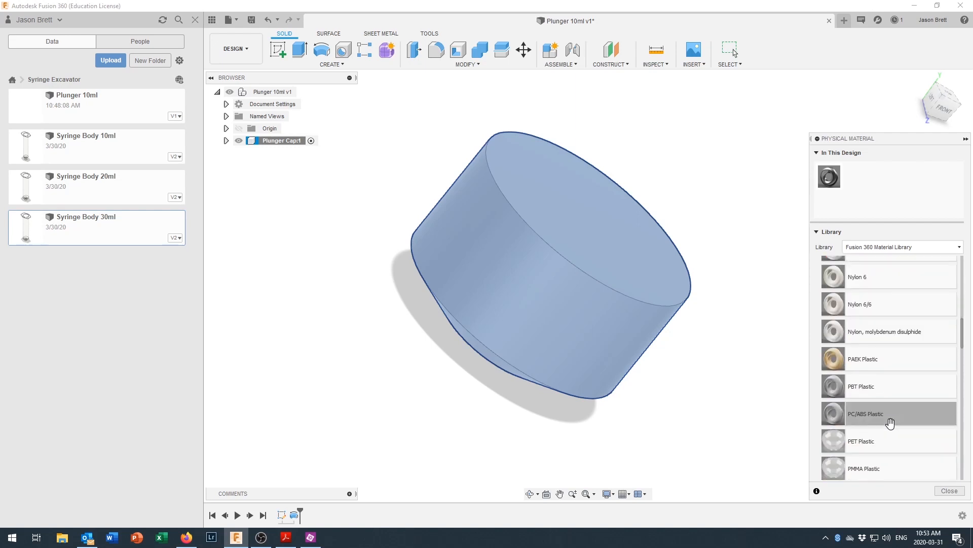
scroll(889, 423, down, 3)
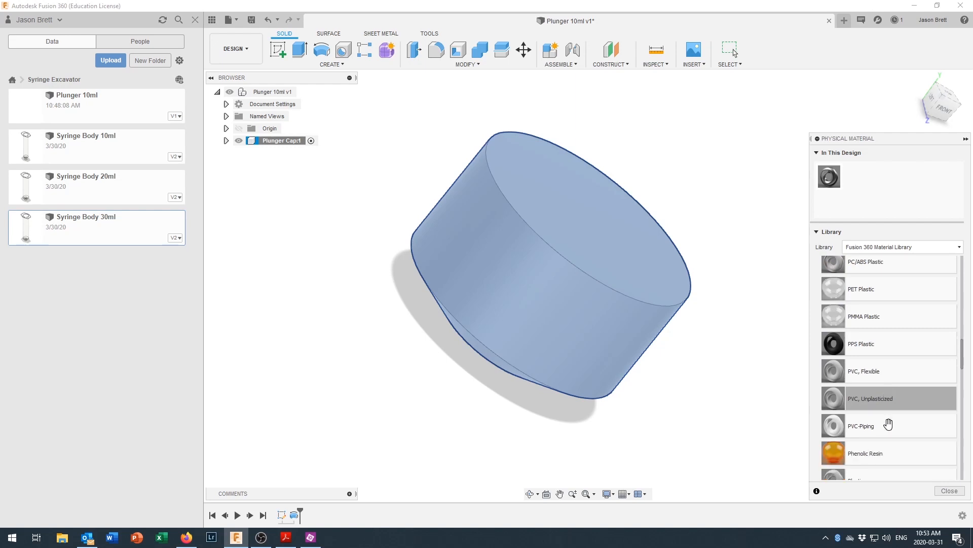
scroll(882, 417, down, 1)
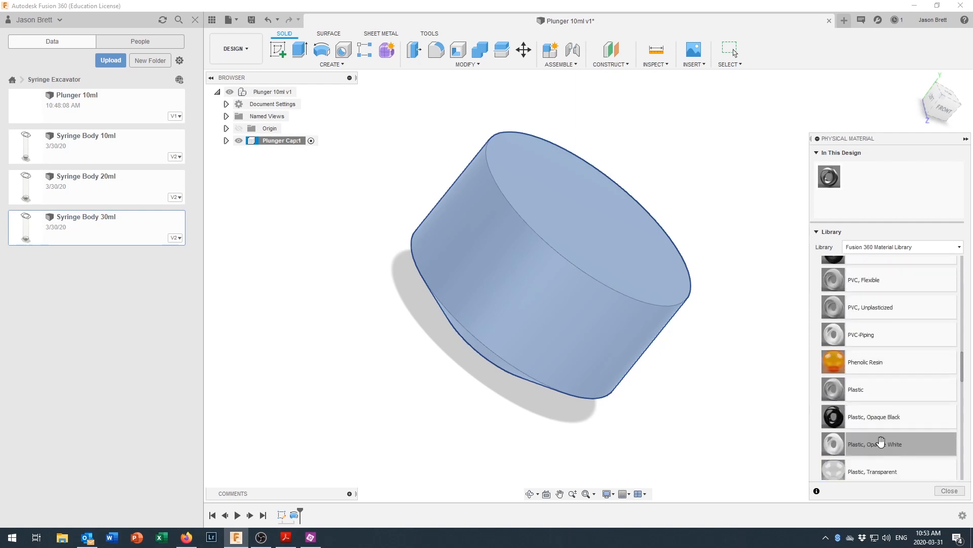
drag(836, 415, 588, 318)
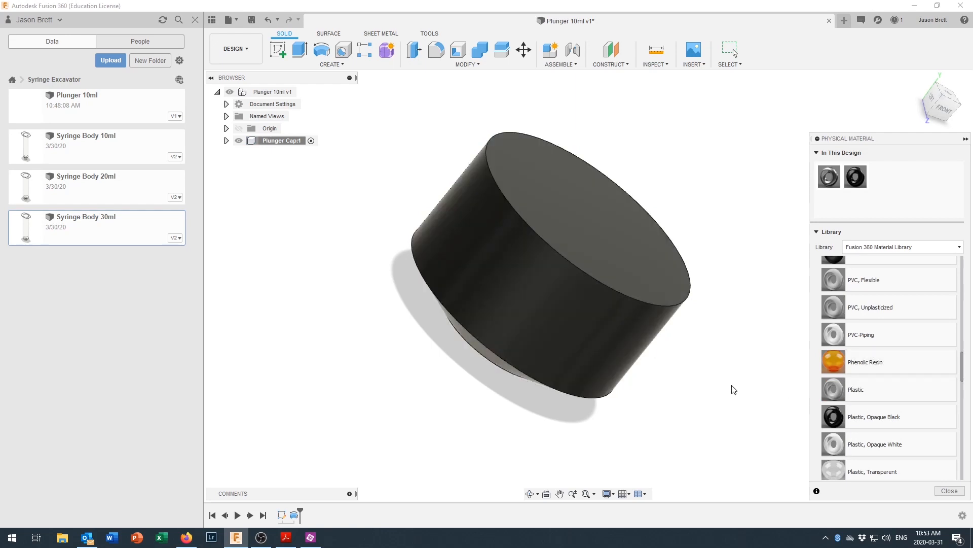
shift+middle_drag(732, 386, 730, 361)
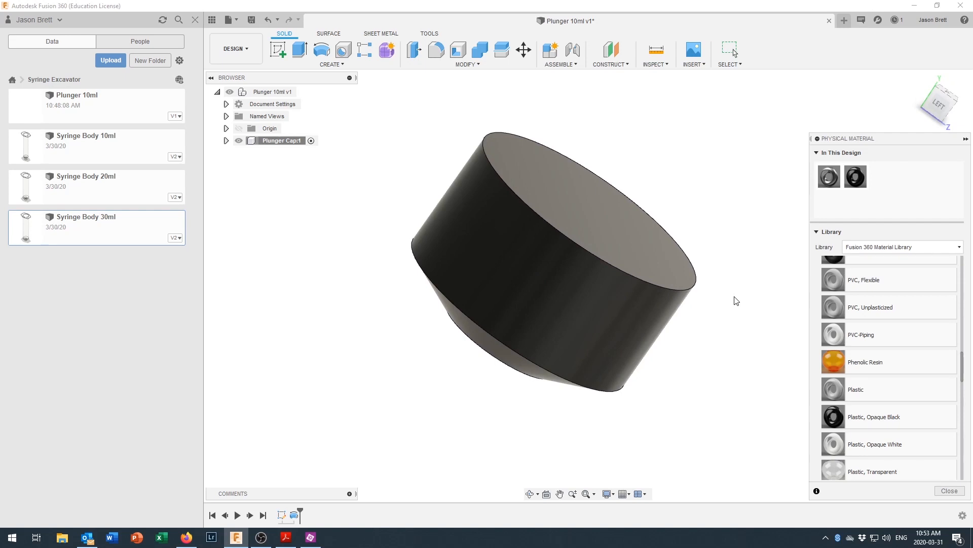
click(942, 489)
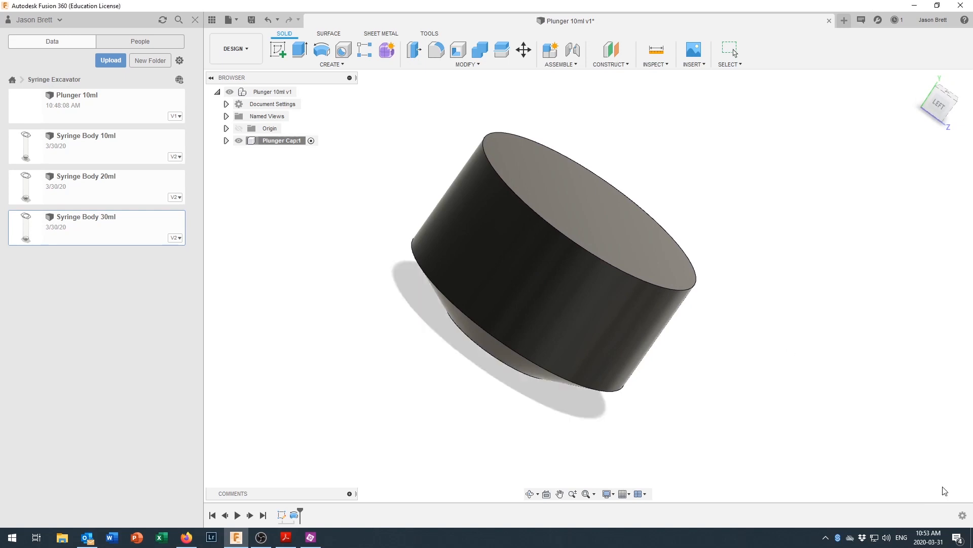
Step: Create a new component under the Plunger 10ml assembly and name it Plunger Shaft
shift+middle_drag(886, 465, 750, 404)
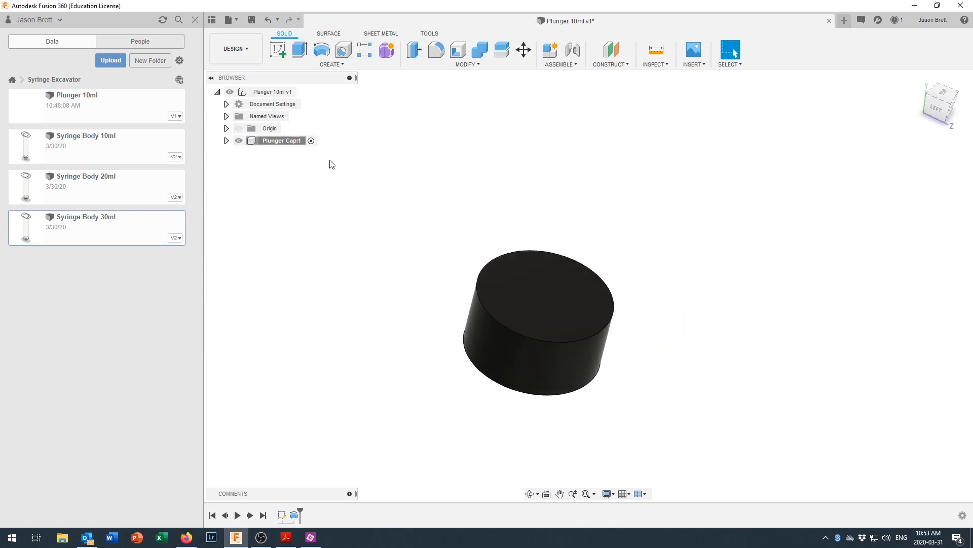
right_click(264, 93)
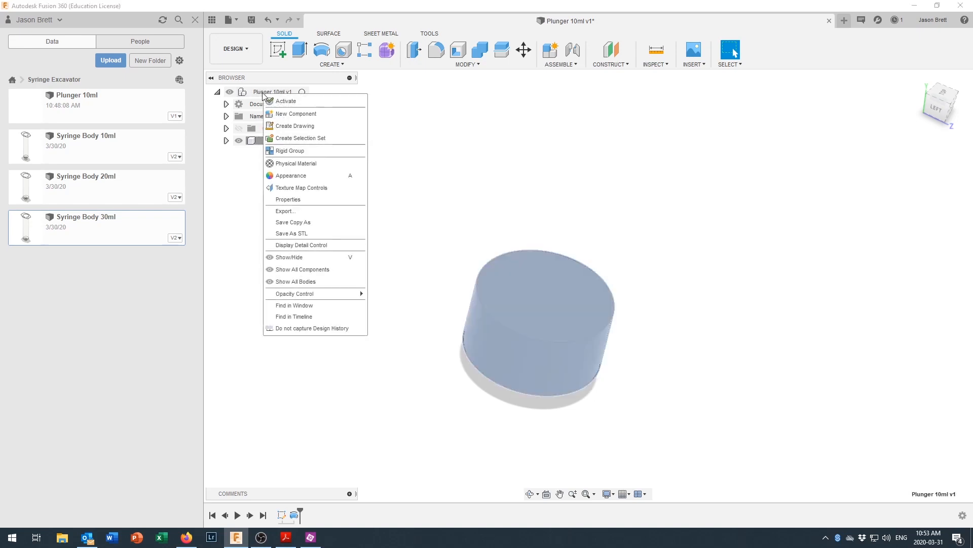
click(292, 113)
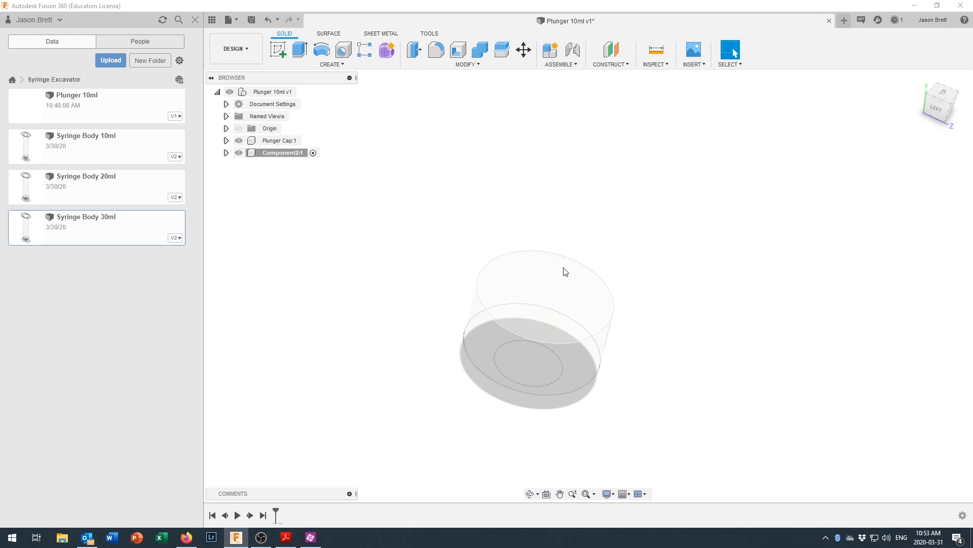
click(556, 292)
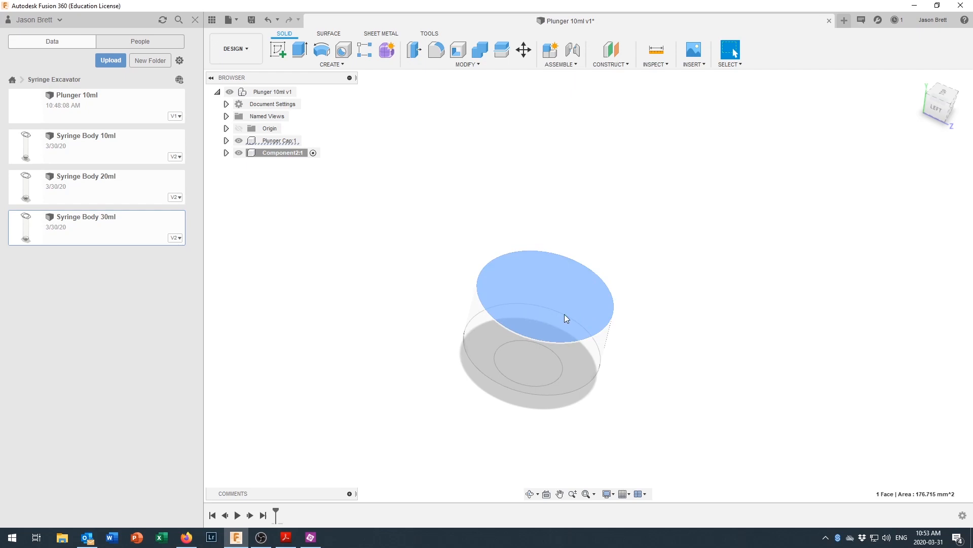
click(282, 153)
double_click(282, 153)
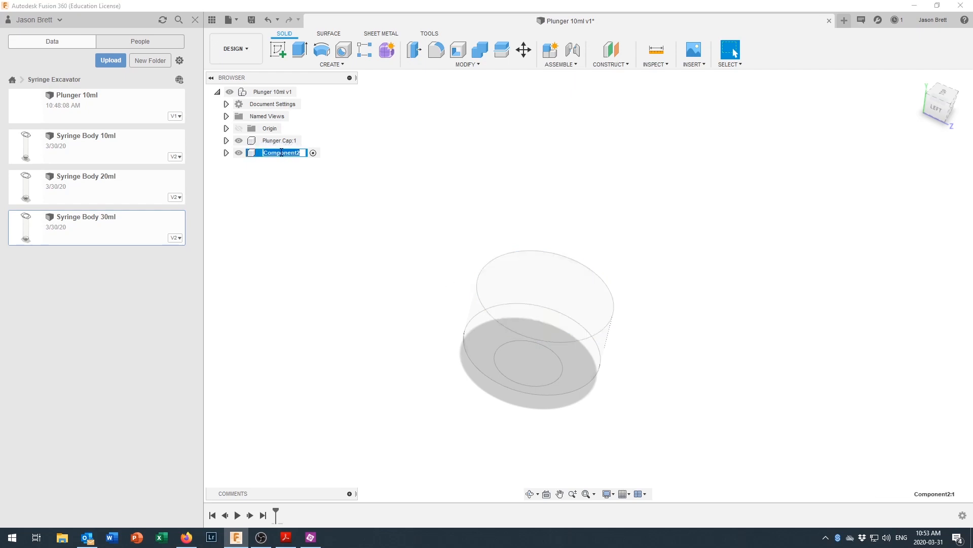
text(Plunger Shaft)
key(Return)
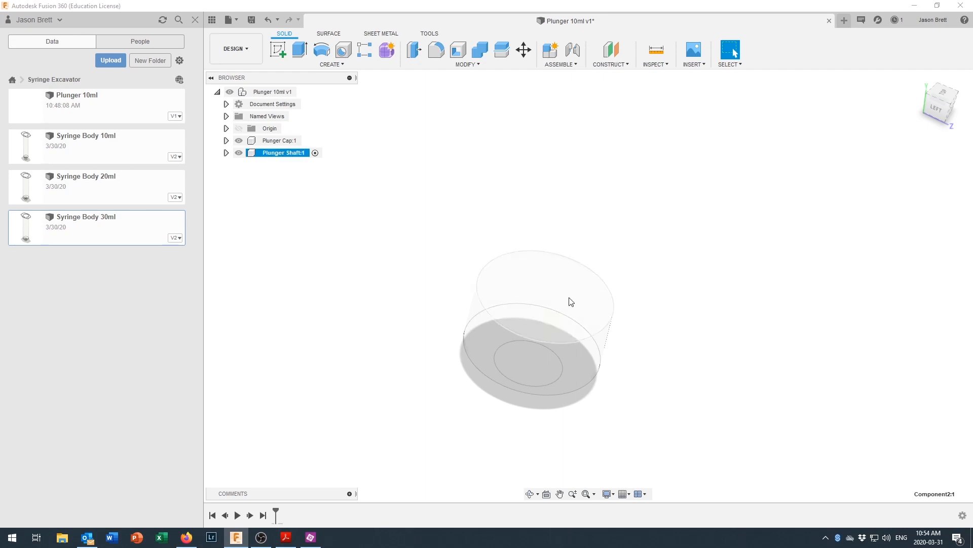
Step: Sketch on the cap's large flat face, project its outer circular edge with projection link enabled, and finish the sketch
click(278, 52)
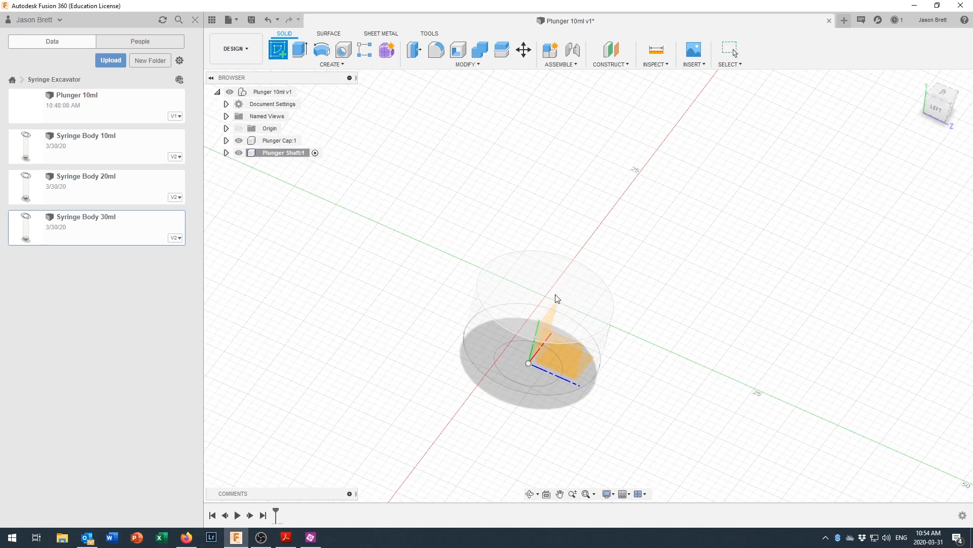
click(558, 298)
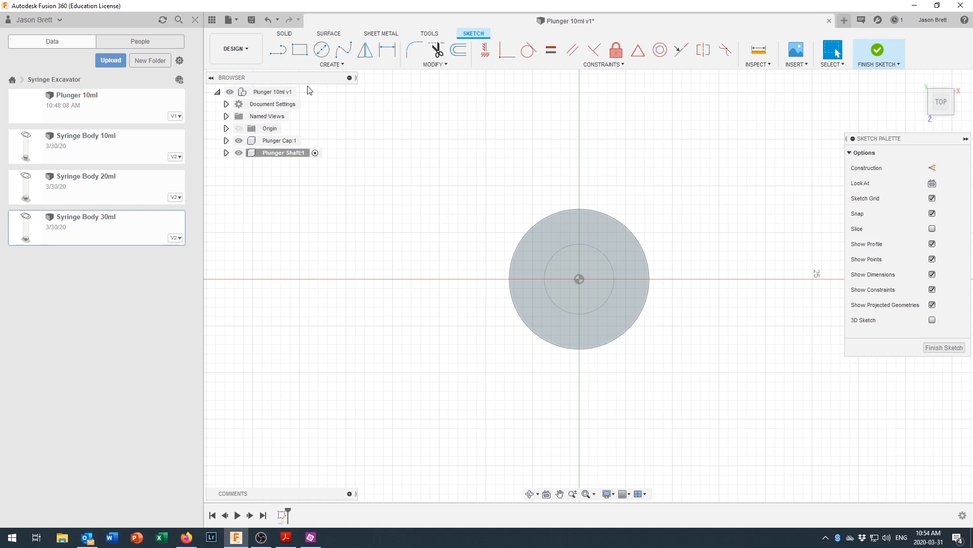
click(328, 65)
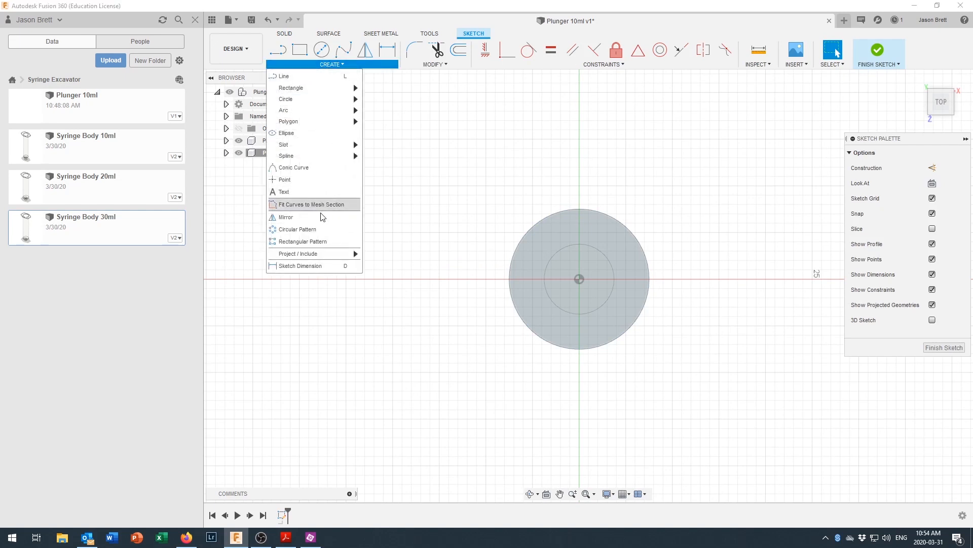
mouse_move(322, 253)
click(379, 256)
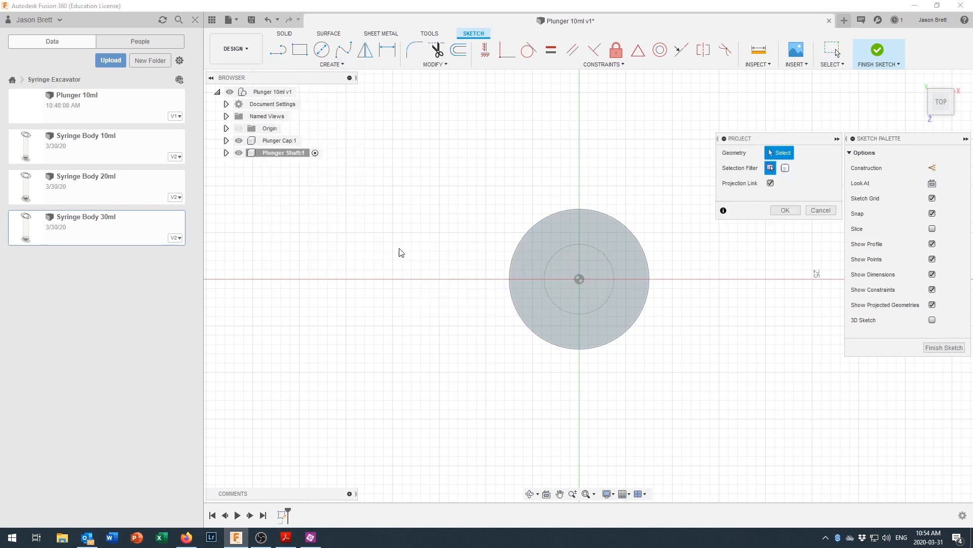
click(528, 236)
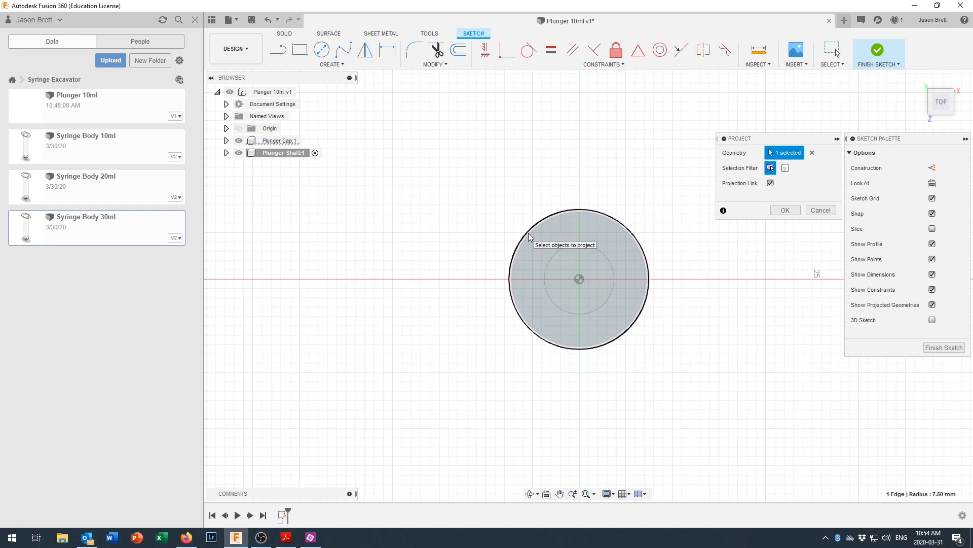
click(785, 211)
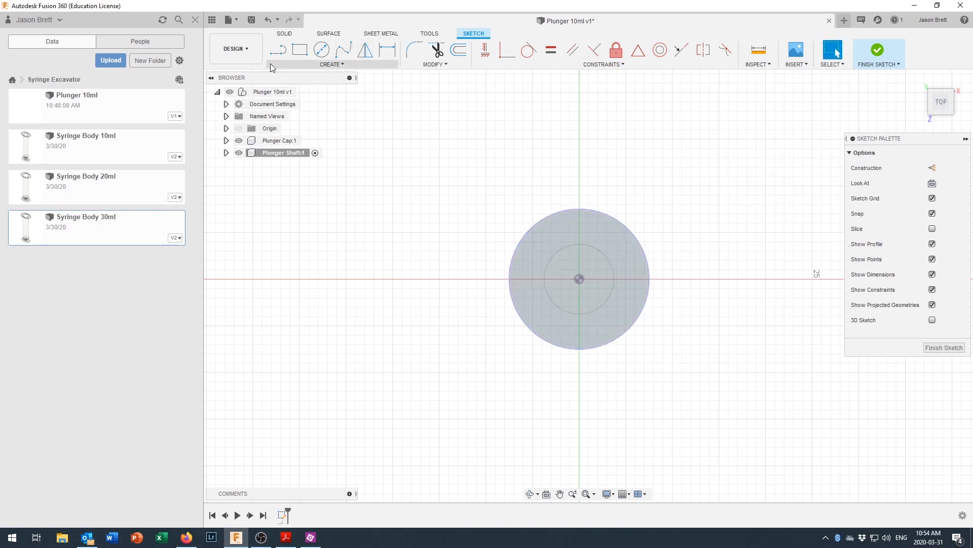
click(884, 51)
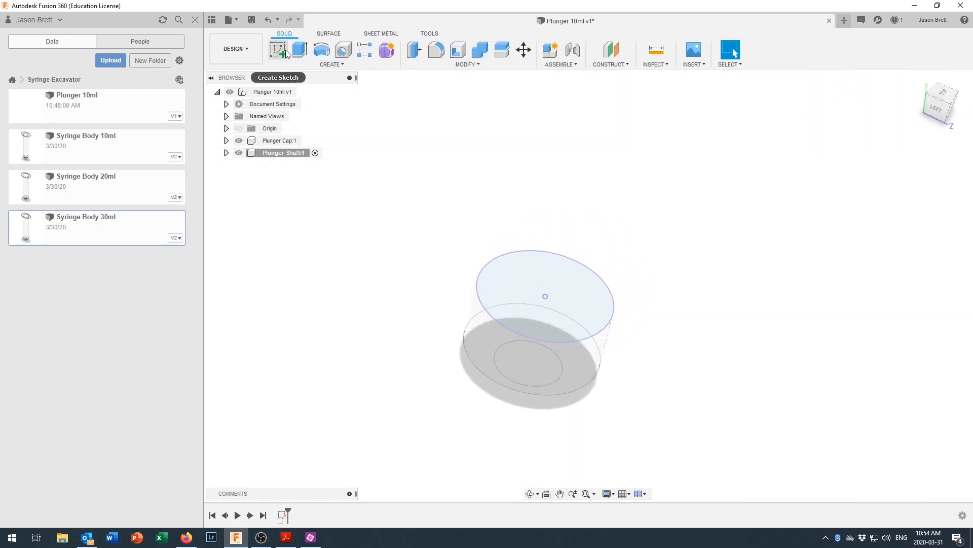
Step: Create another sketch on the same circular face and finish it without adding geometry
click(284, 50)
click(556, 257)
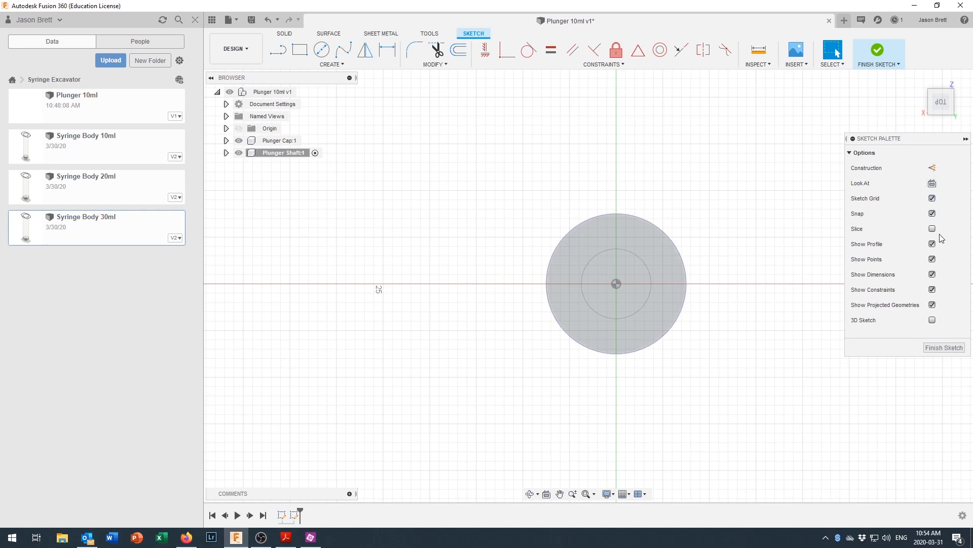
click(944, 347)
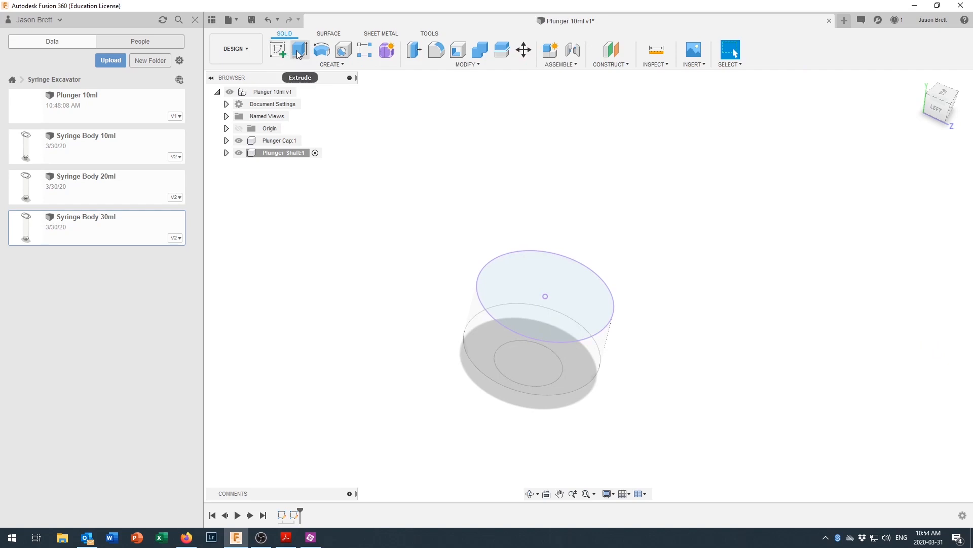
Step: Extrude the projected circle 1 mm as a new body in the Plunger Shaft component
click(299, 50)
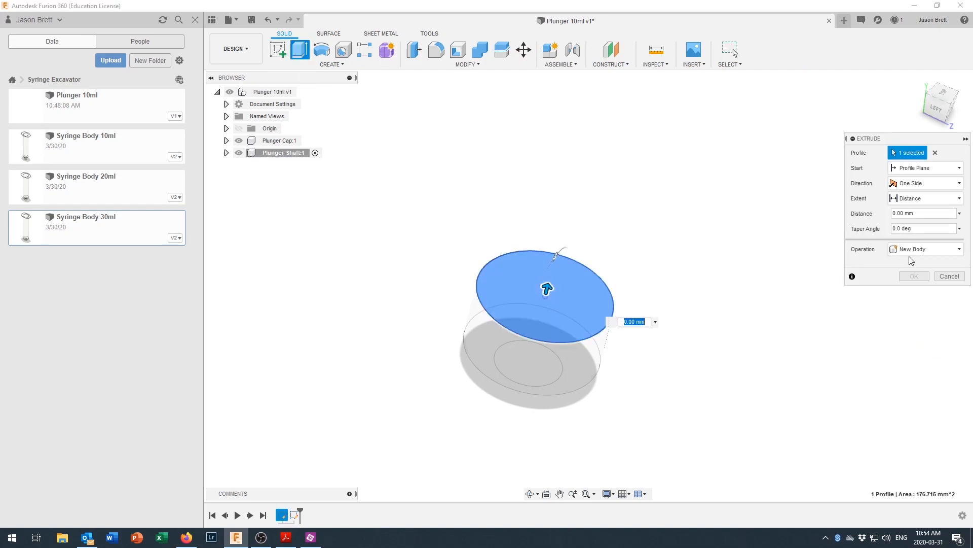
click(916, 213)
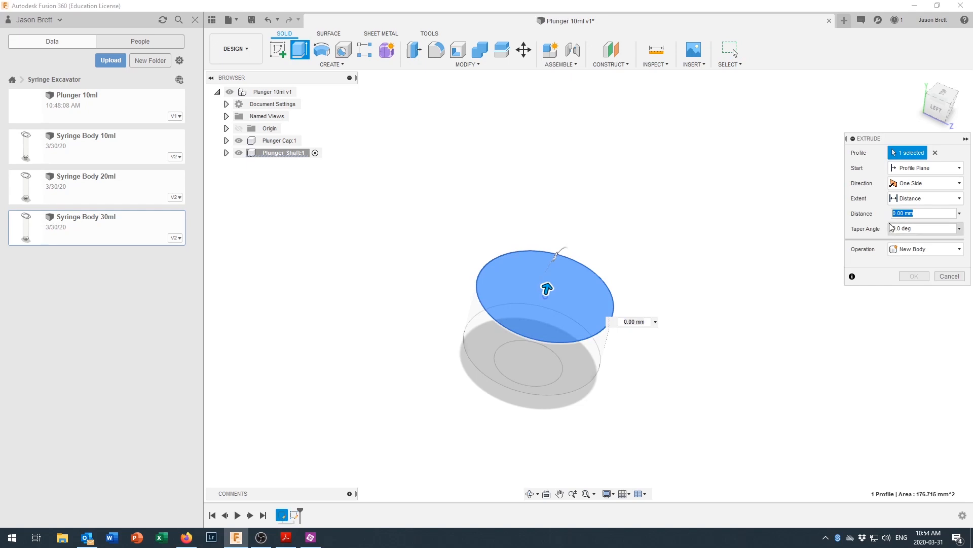
text(1)
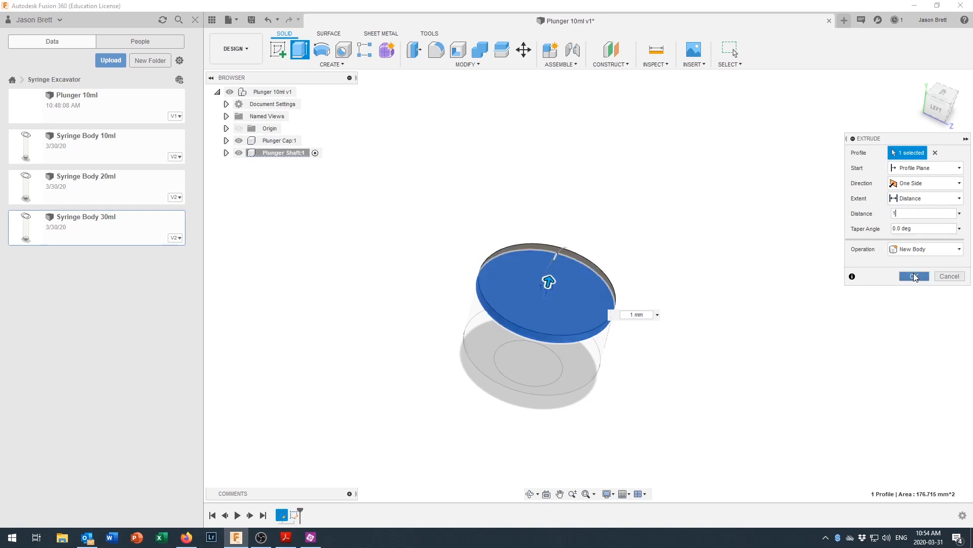
click(915, 276)
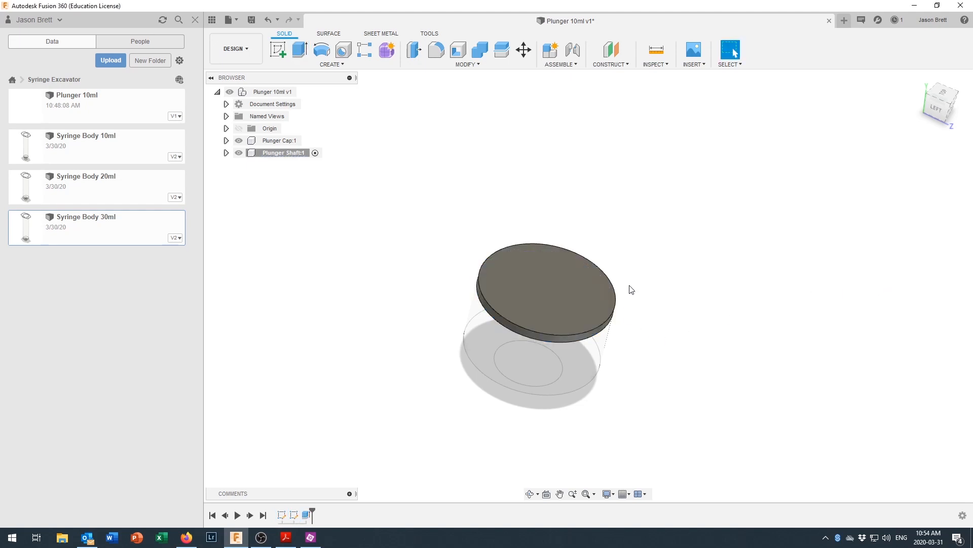
Step: Switch to Adobe Acrobat Reader and examine the 10ml plunger head dimensions in the Syringe Head Dimensions drawing, enlarged to 125%
shift+middle_drag(671, 314, 299, 153)
click(299, 153)
mouse_move(517, 278)
shift+middle_down()
mouse_move(558, 318)
mouse_move(552, 369)
mouse_move(608, 374)
mouse_move(504, 361)
mouse_move(506, 348)
mouse_move(532, 340)
mouse_move(555, 291)
mouse_move(558, 300)
mouse_move(512, 304)
shift+middle_up()
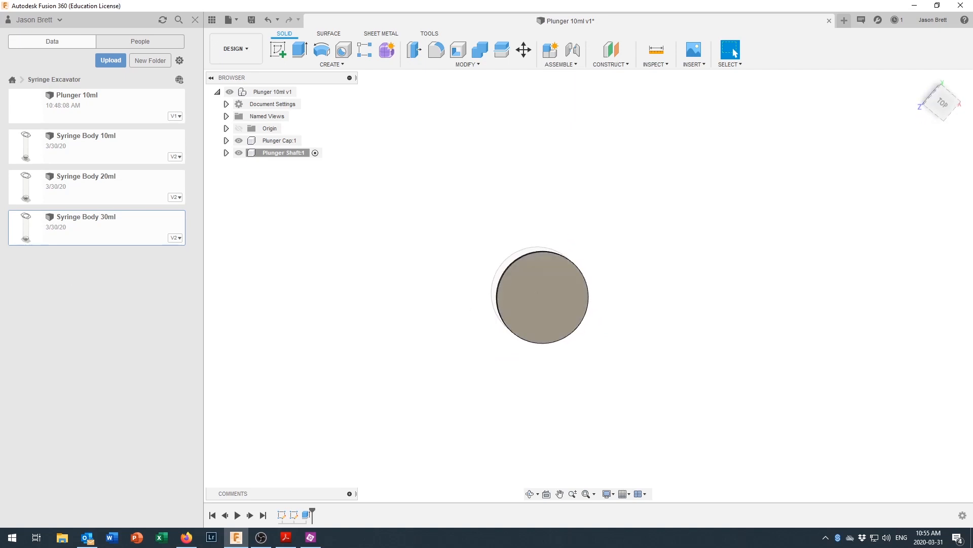
key(alt+Tab)
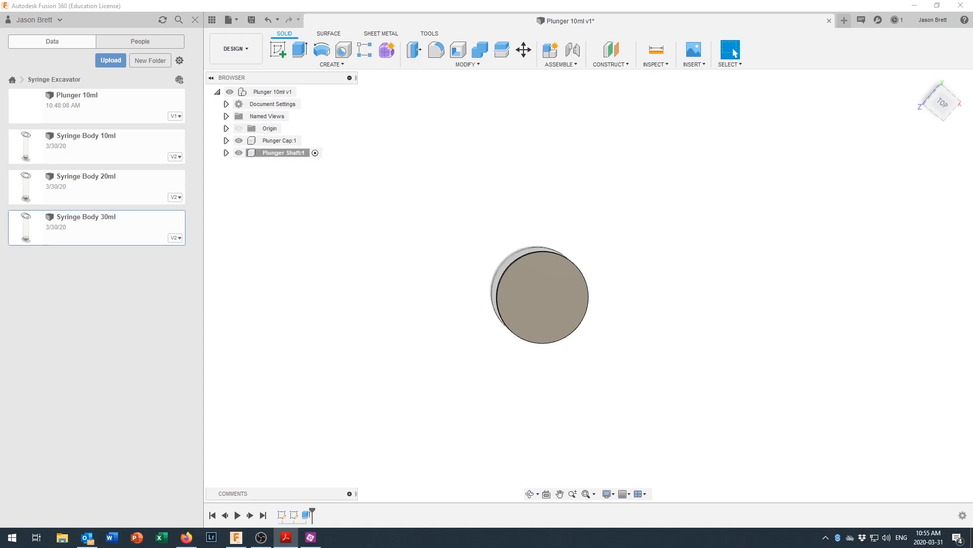
drag(0, 0, 562, 27)
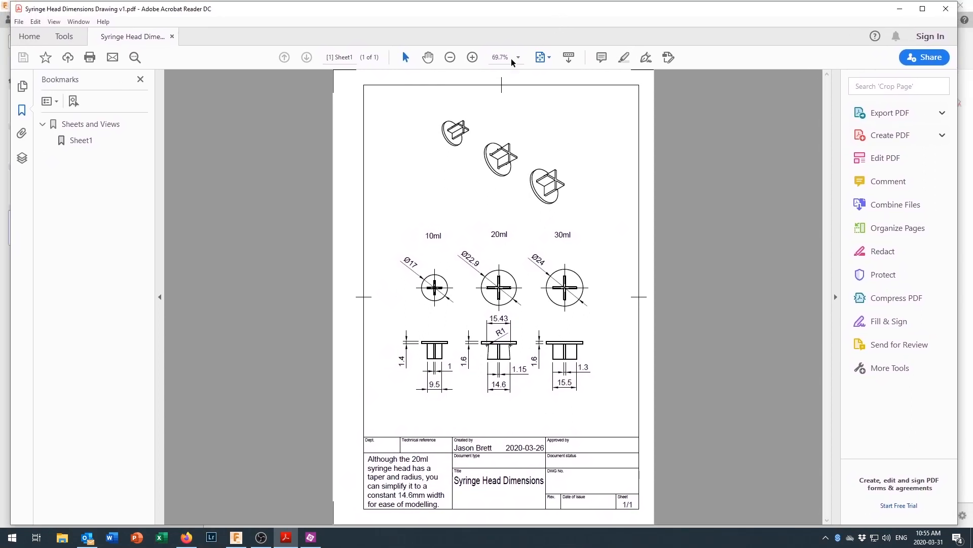
click(473, 57)
click(472, 57)
click(473, 58)
scroll(415, 283, down, 1)
scroll(416, 284, down, 6)
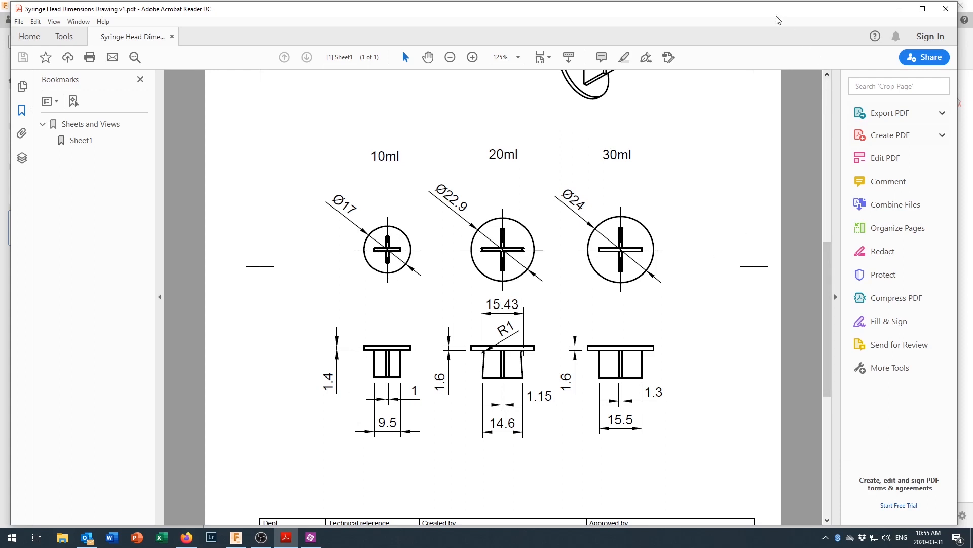
drag(771, 16, 0, 239)
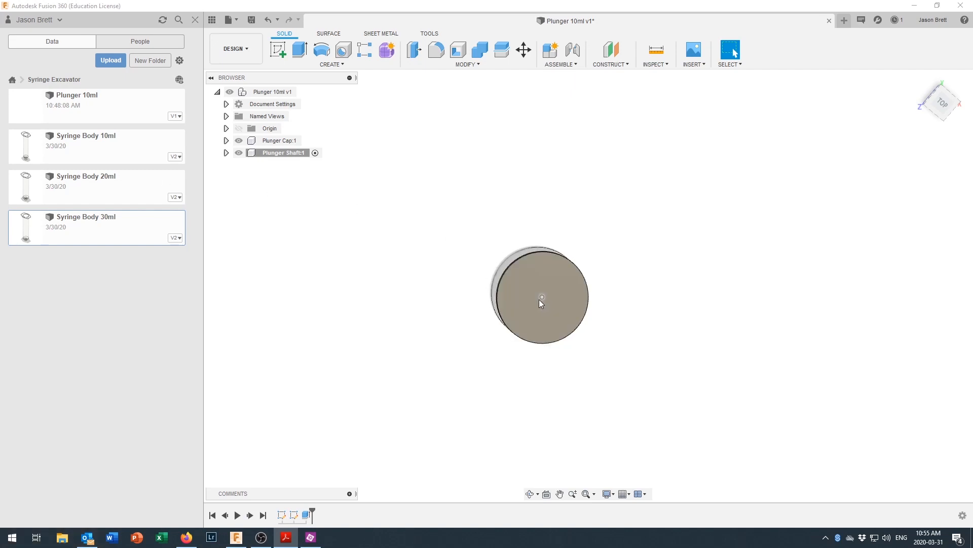
Step: Start a sketch on the shaft disc's circular face and draw a vertical construction line about 10 mm upward from its centre
click(279, 48)
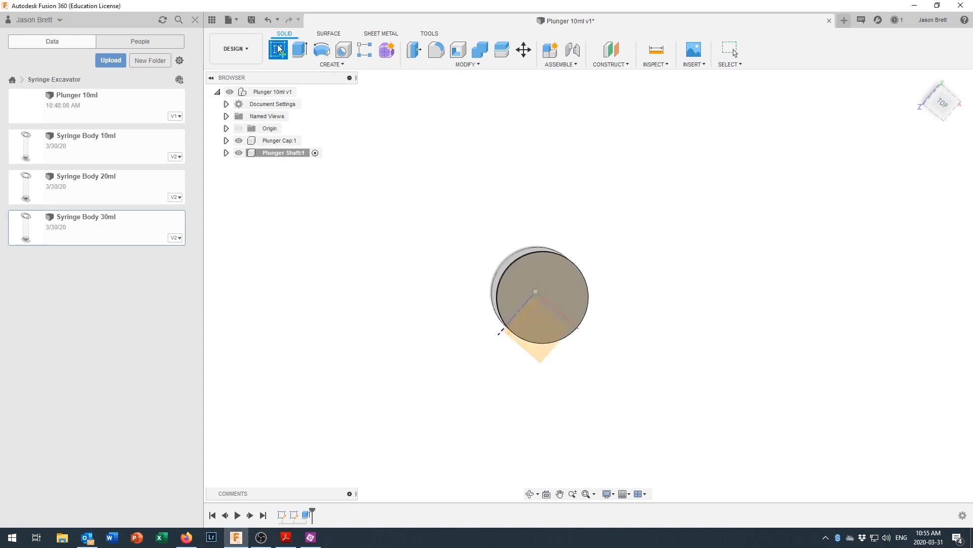
click(555, 293)
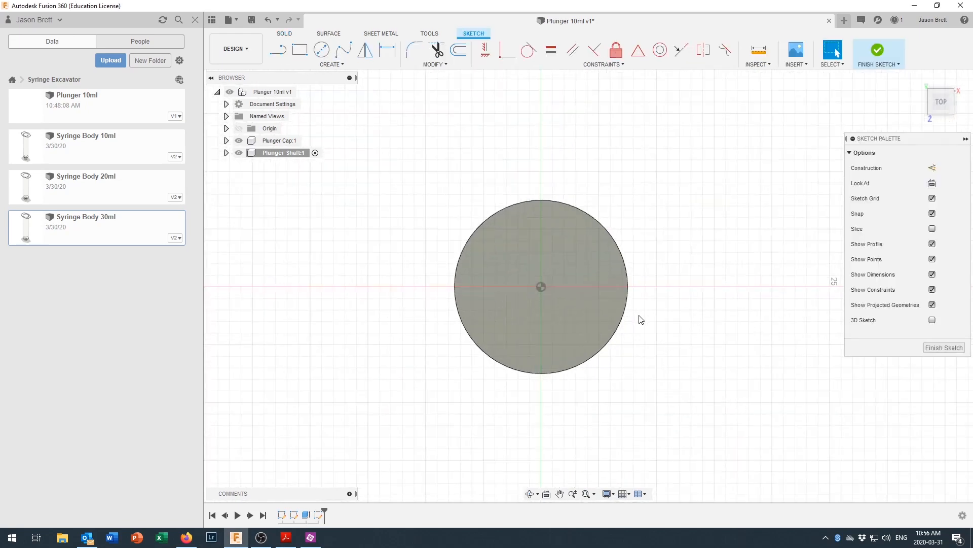
scroll(640, 319, up, 3)
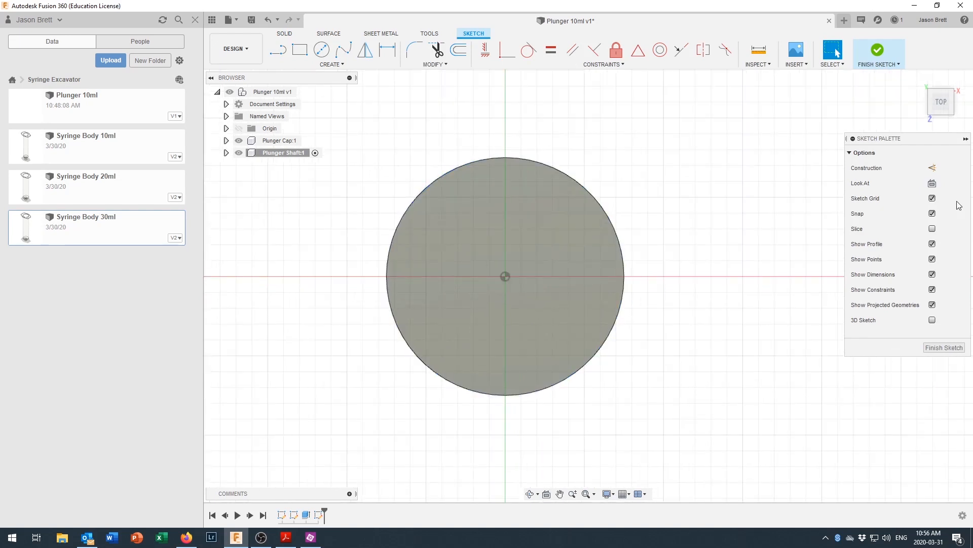
click(933, 168)
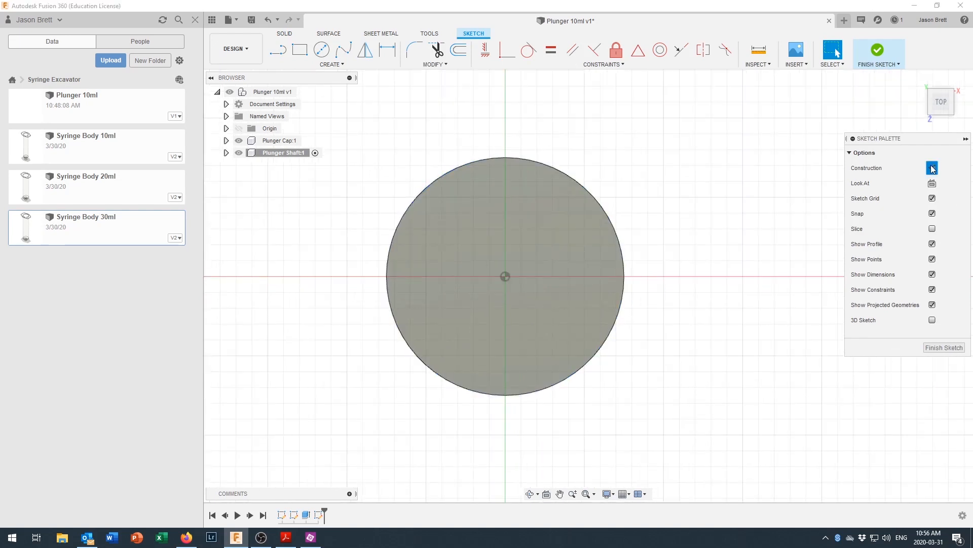
click(506, 277)
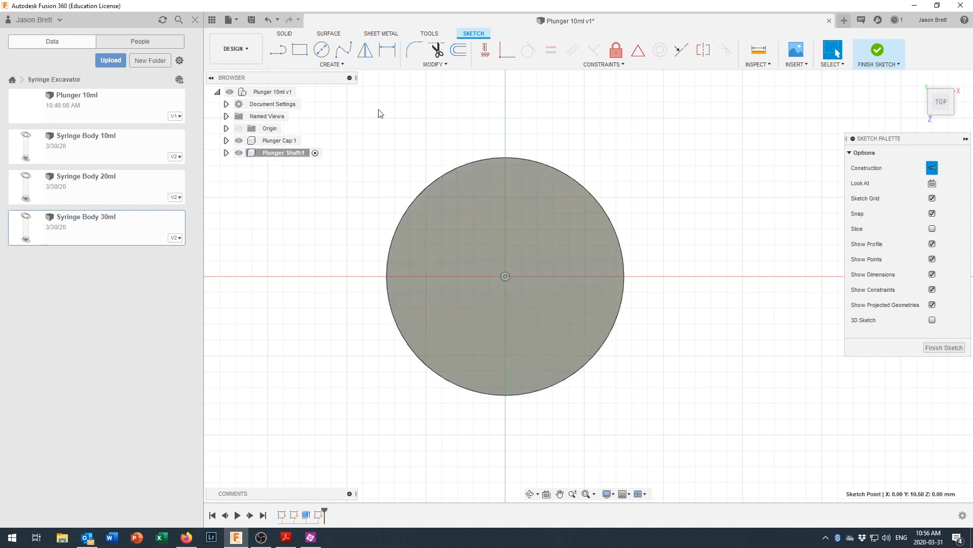
key(l)
click(505, 276)
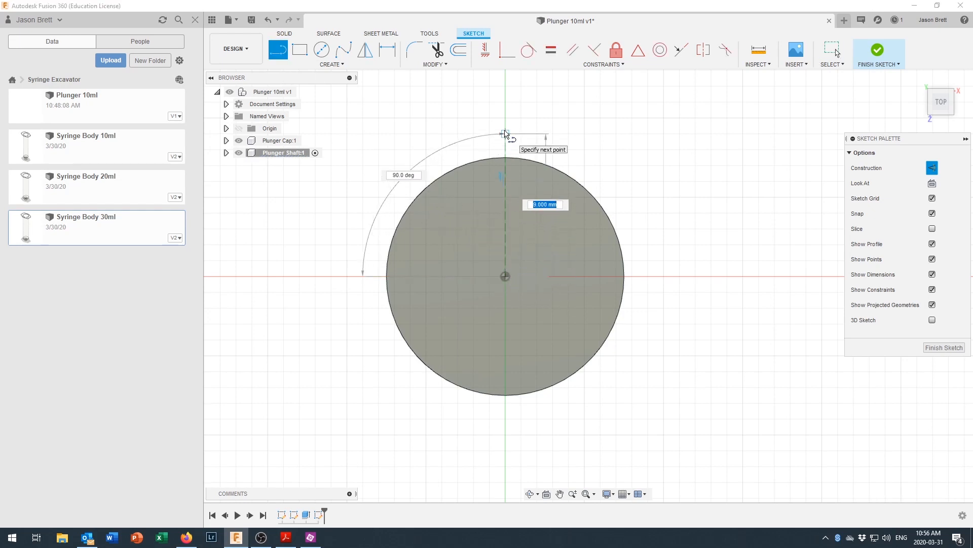
click(505, 118)
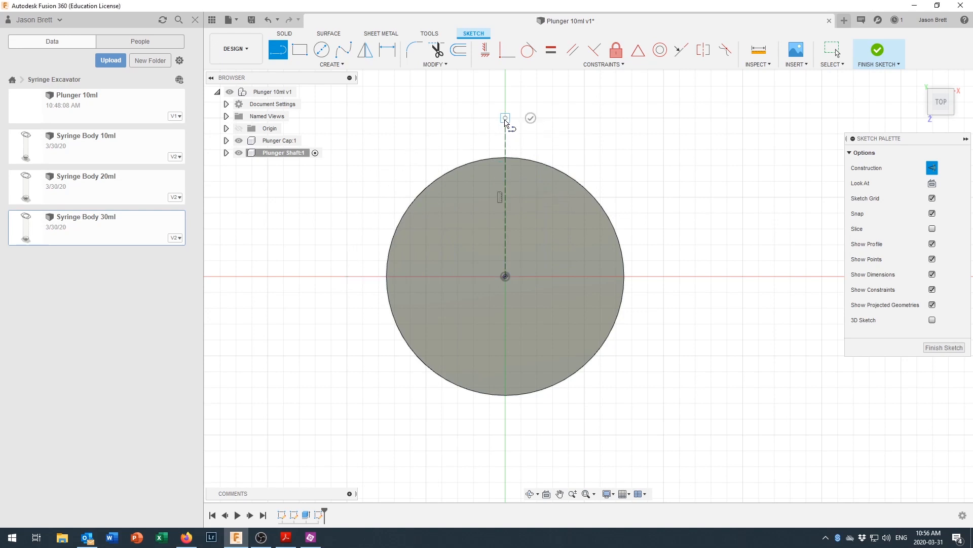
key(Escape)
Step: Draw three more construction lines from the centre: about 10 mm rightward, 10 mm downward and 9.3 mm leftward
click(506, 277)
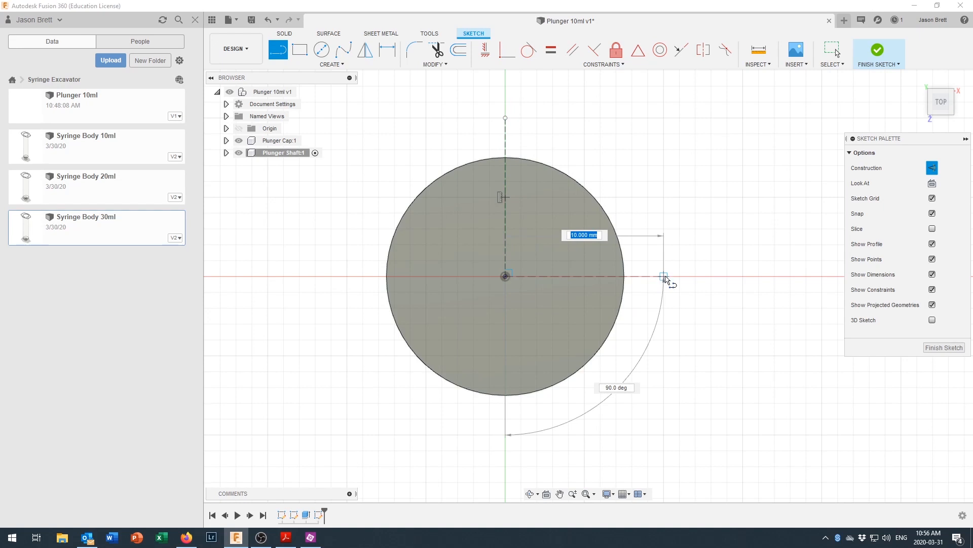
click(664, 276)
click(664, 301)
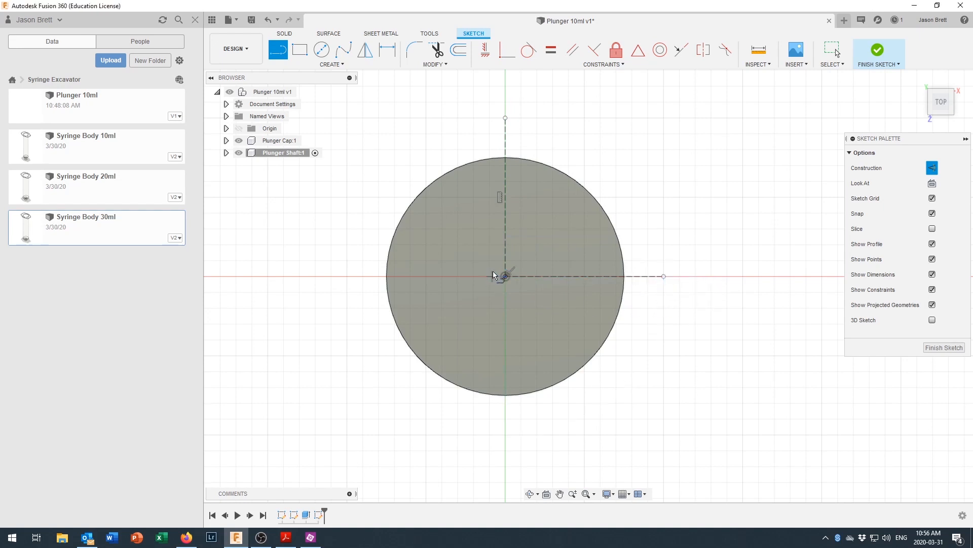
click(506, 275)
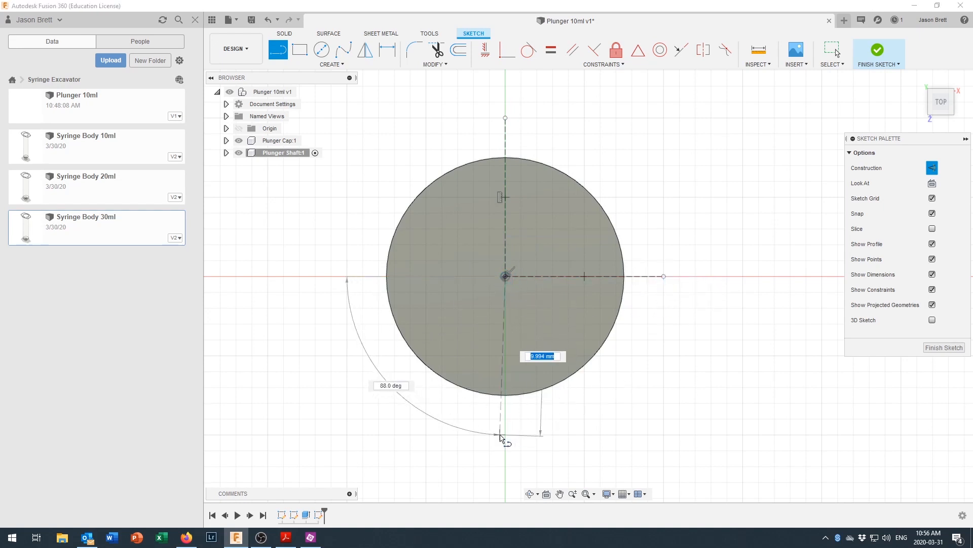
click(506, 434)
key(Escape)
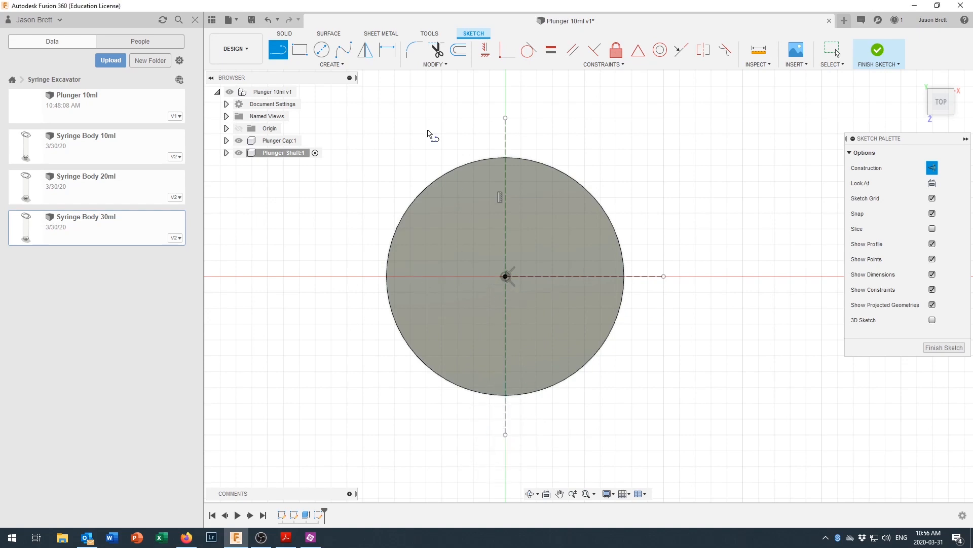
click(505, 276)
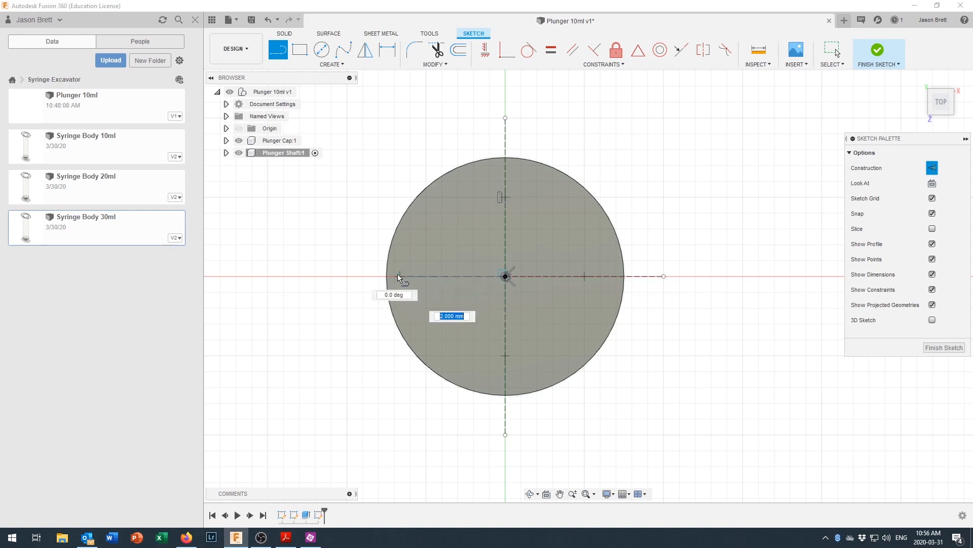
click(358, 277)
key(Escape)
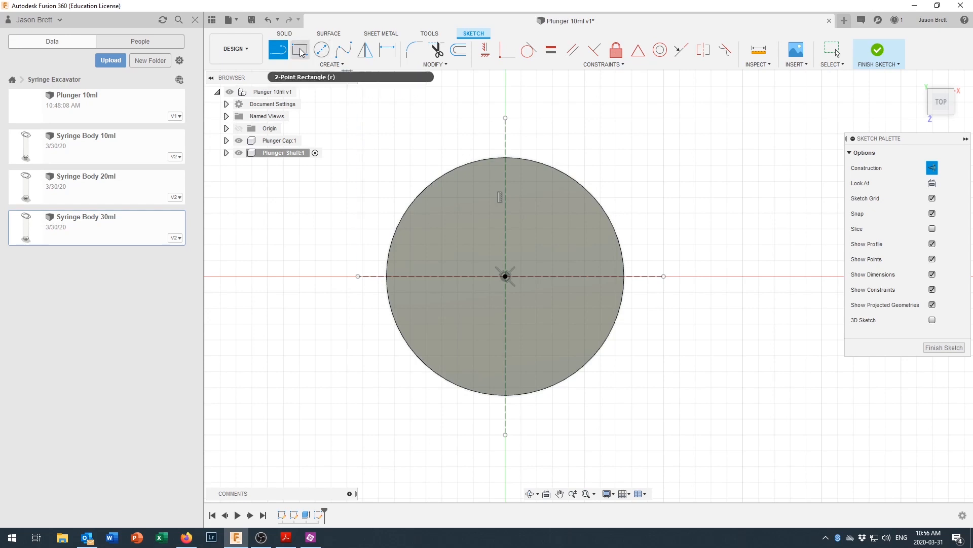
Step: Turn off construction mode and draw a two-point rectangle about 2 mm wide and 8 mm tall around the circle's centre
click(490, 213)
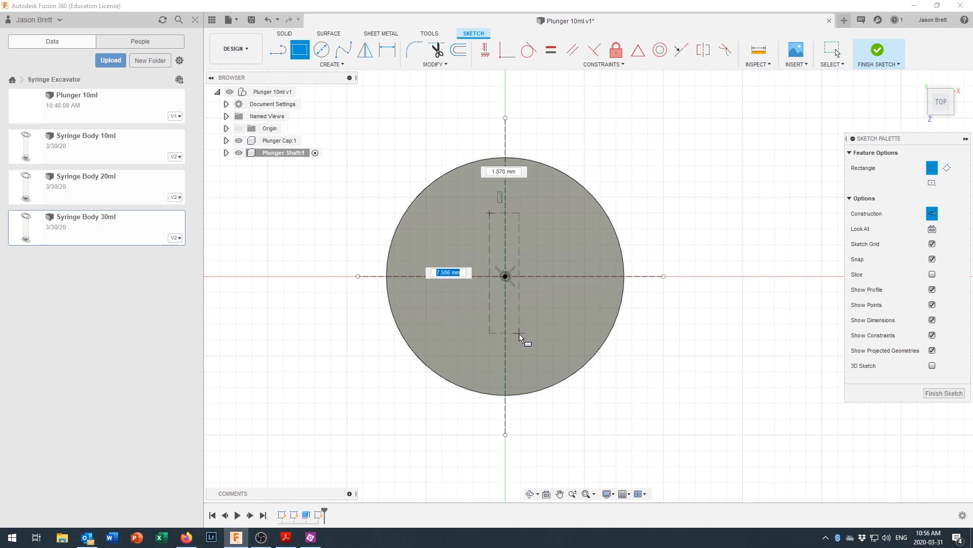
key(Escape)
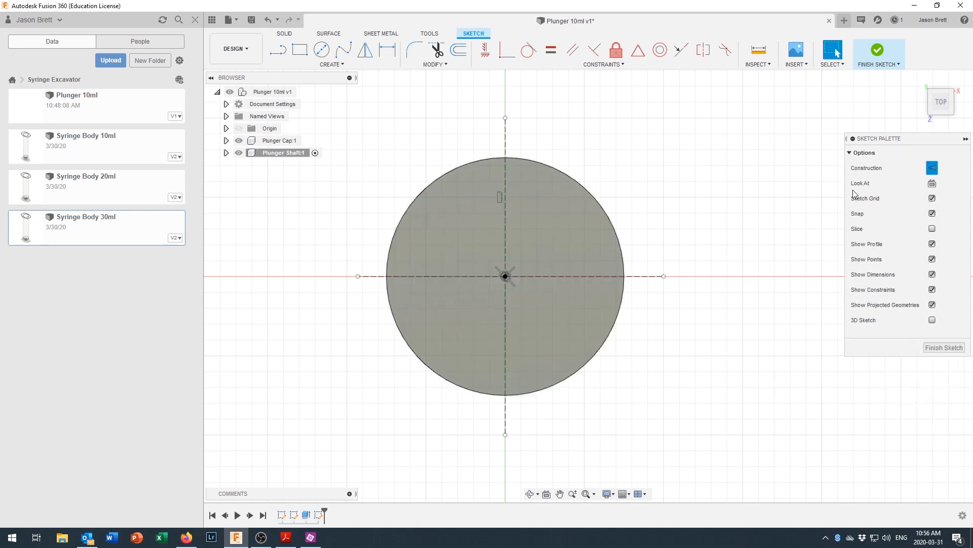
click(932, 168)
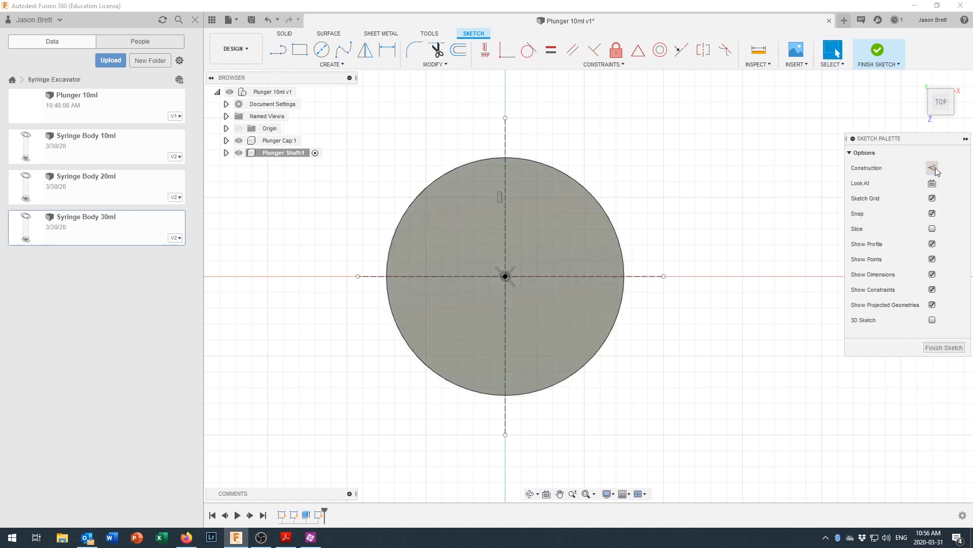
click(306, 53)
click(490, 213)
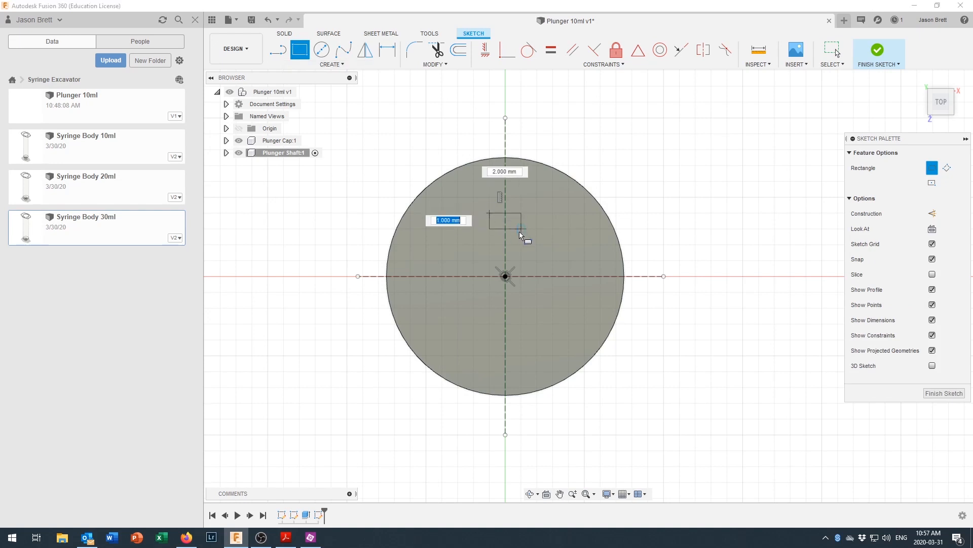
click(521, 340)
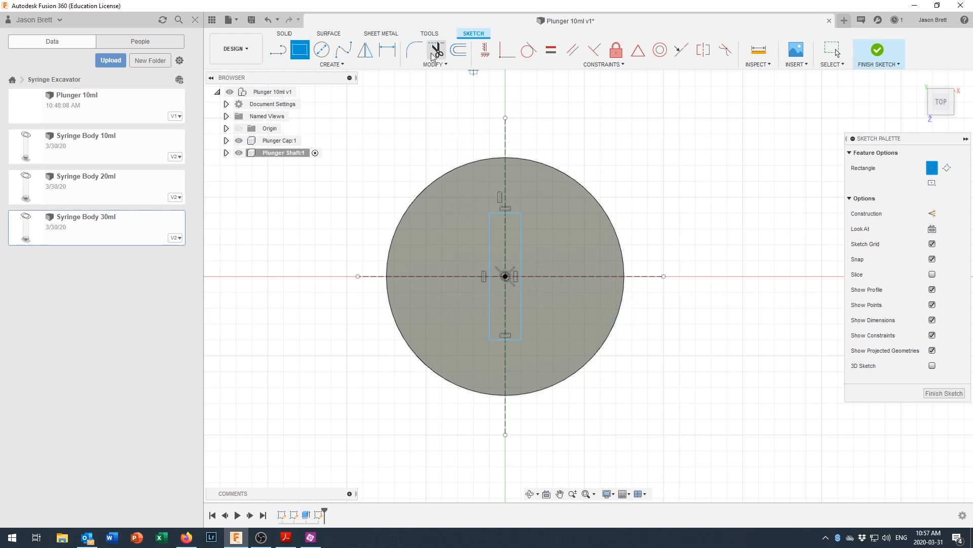
Step: Dimension the rectangle's width and set it to 1 mm
click(387, 53)
click(500, 214)
click(506, 95)
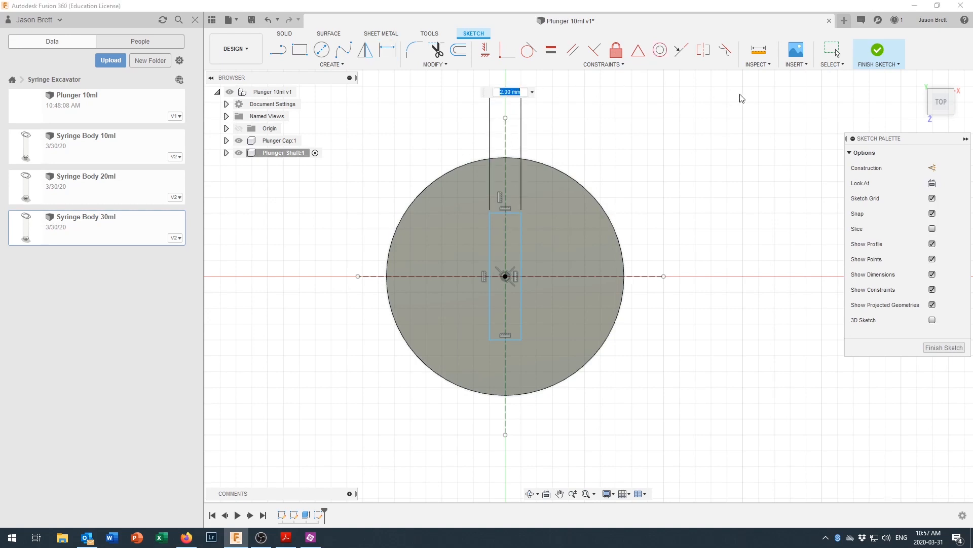
key(Return)
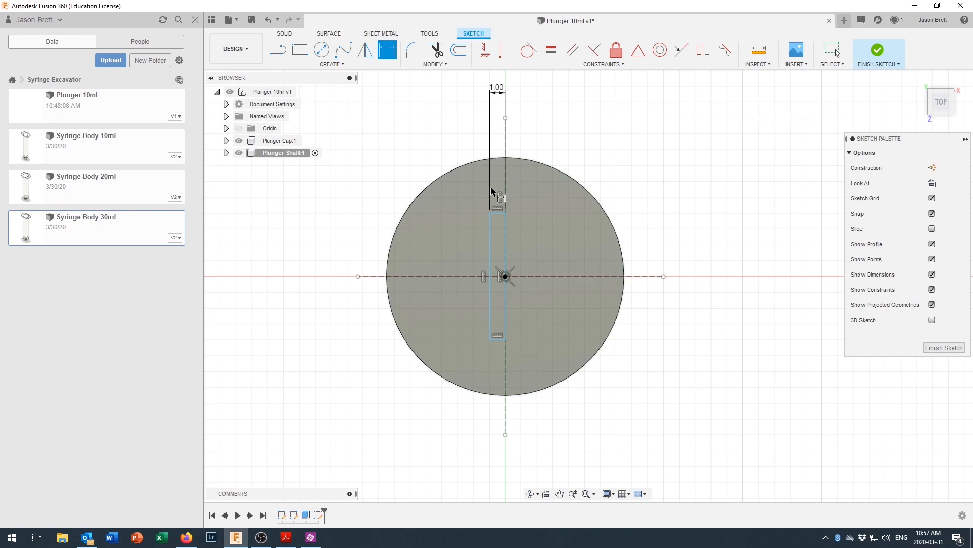
Step: Centre the rectangle sideways by dimensioning its left long edge to the vertical construction line as d8/2
click(491, 240)
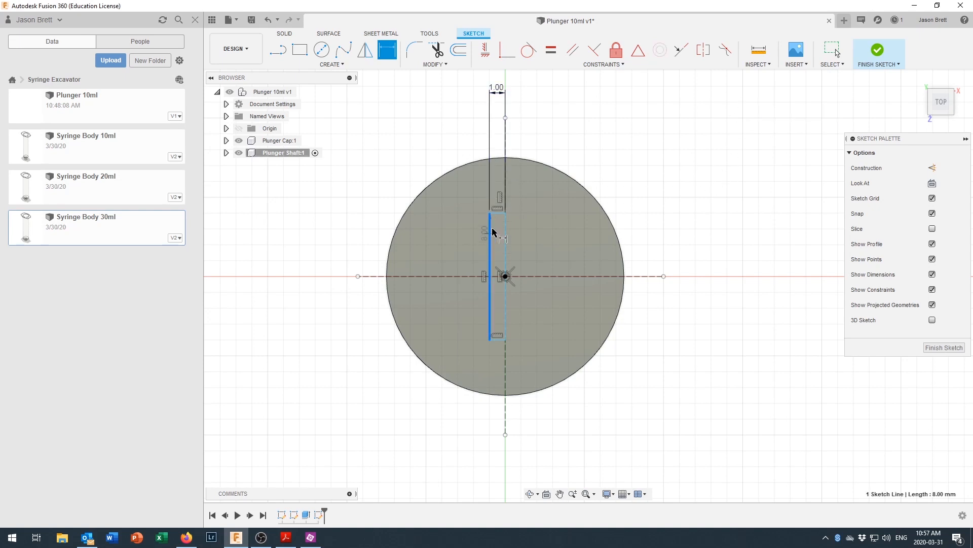
click(505, 178)
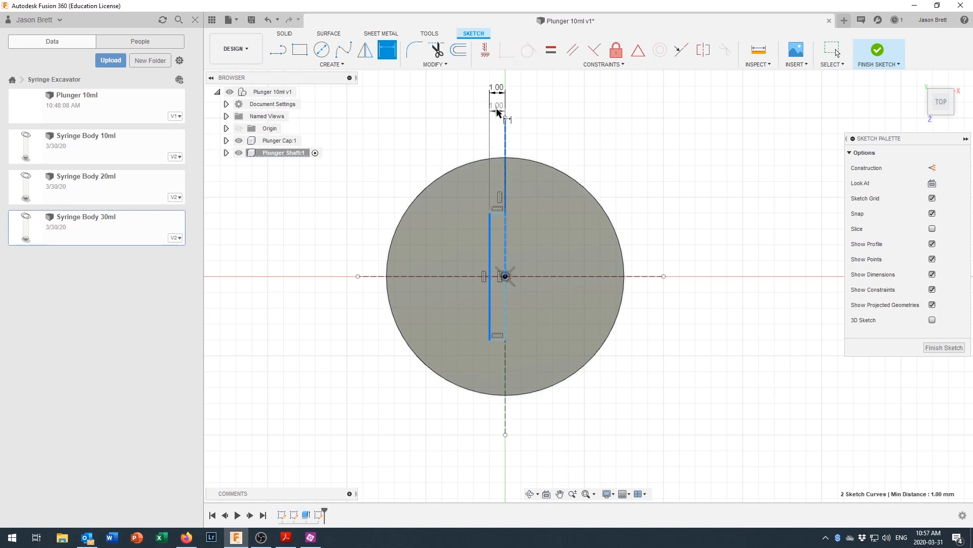
click(502, 106)
text(d8)
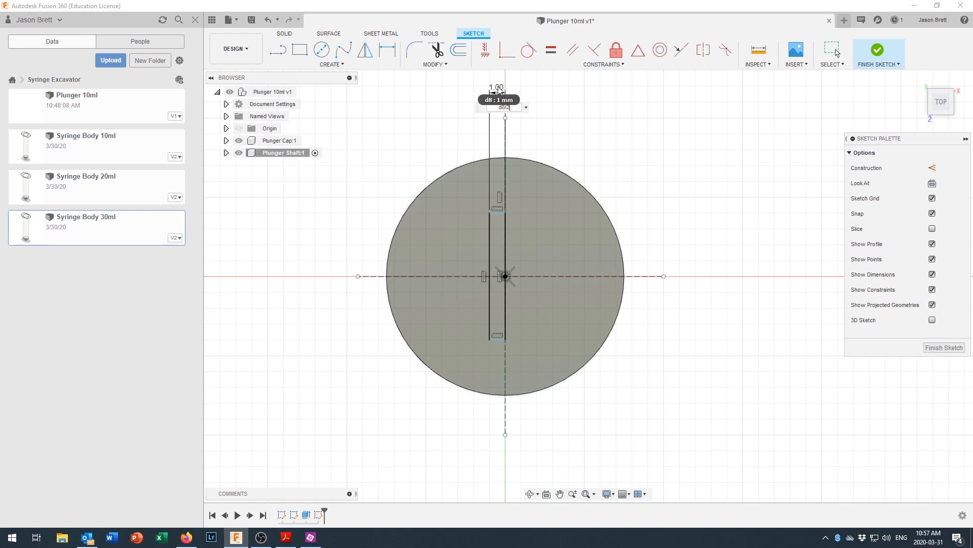
text(/2)
key(Return)
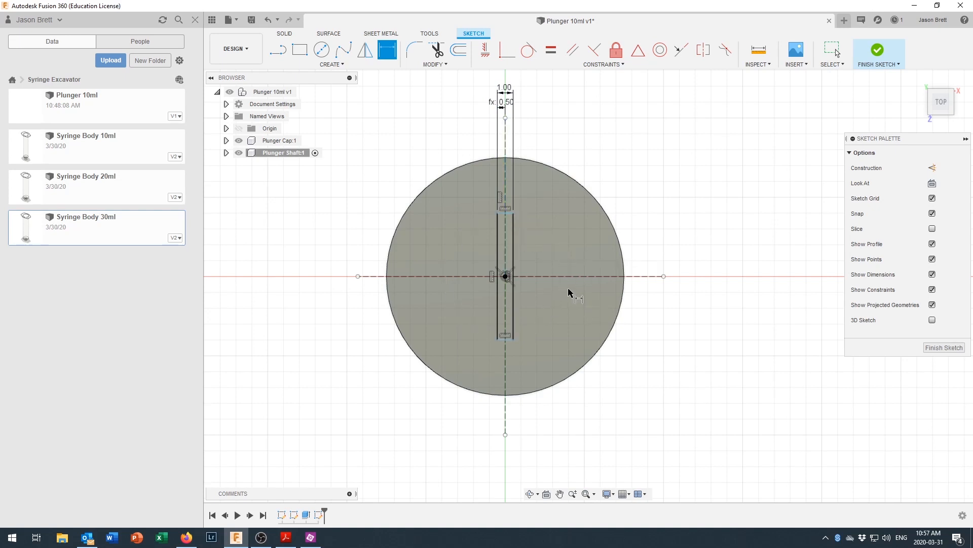
Step: Dimension the rectangle's long side and set it to 9.5 mm
click(497, 251)
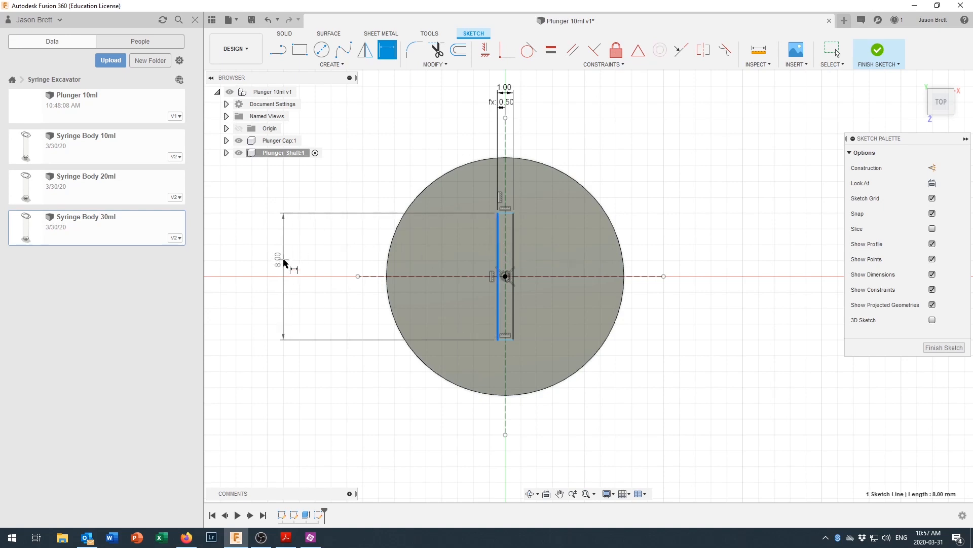
click(282, 258)
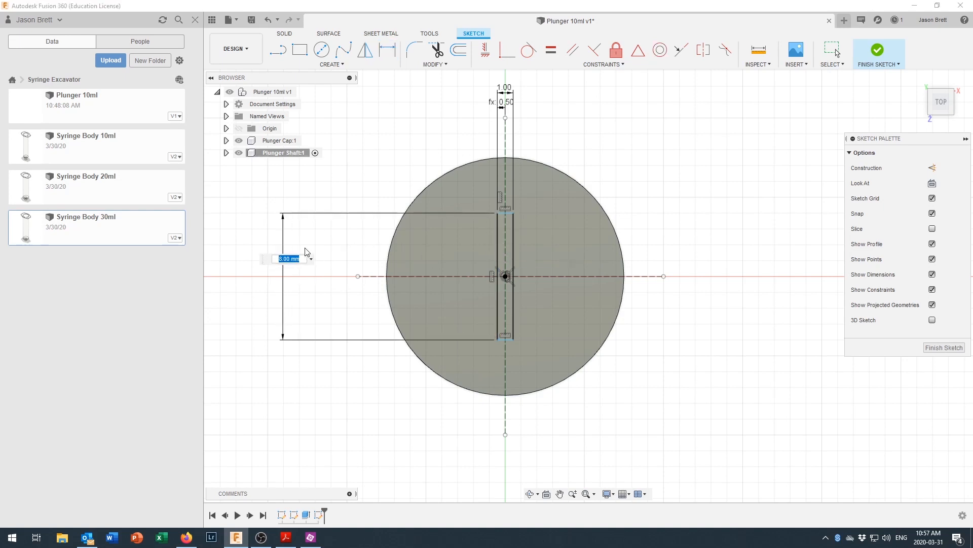
key(Return)
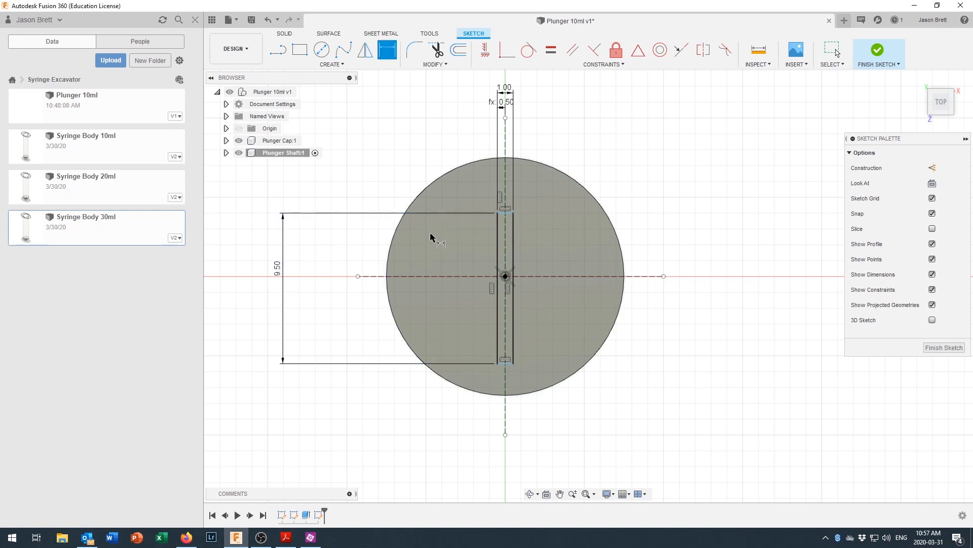
click(436, 276)
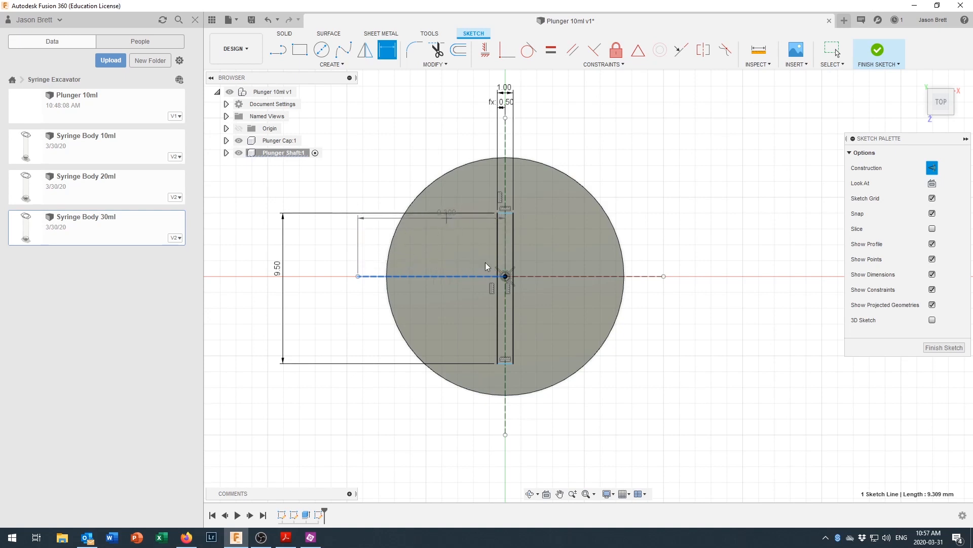
key(Escape)
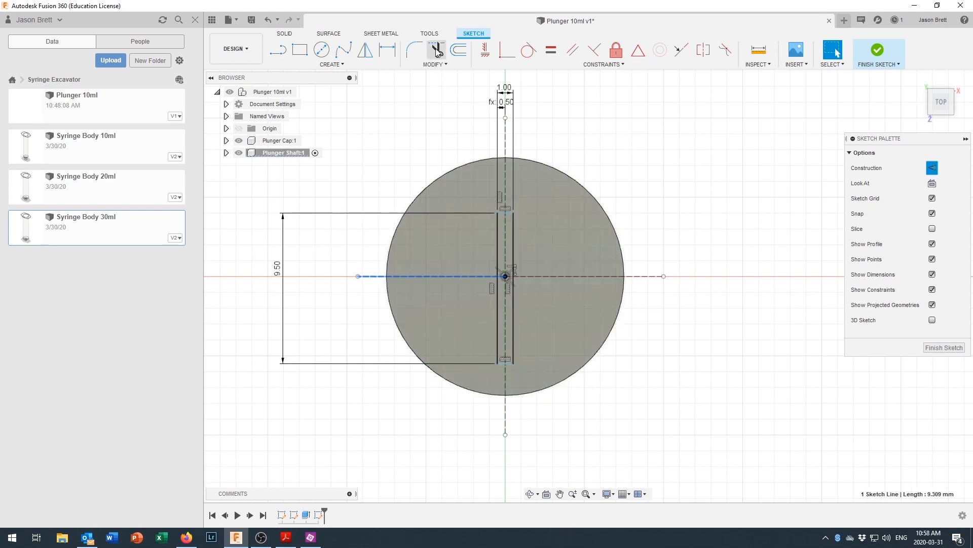
click(396, 49)
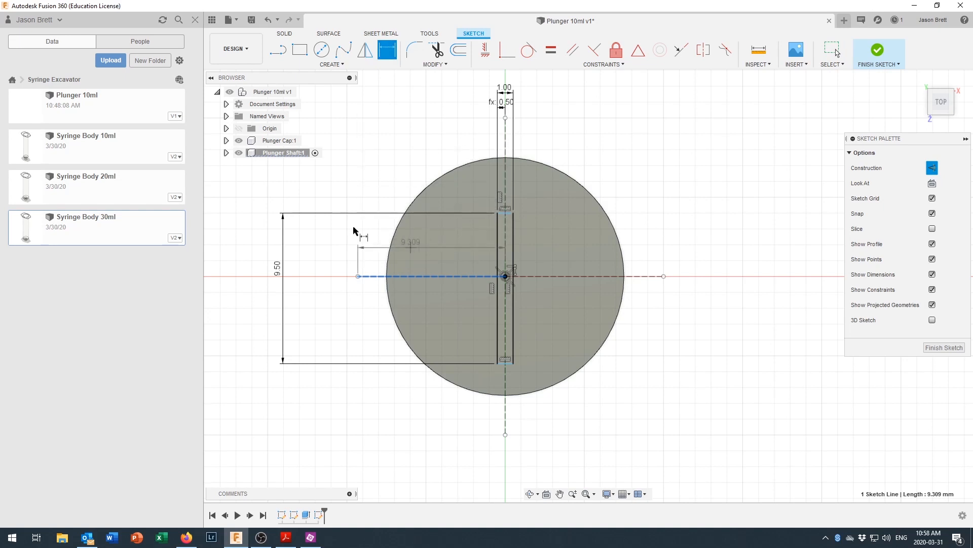
key(Escape)
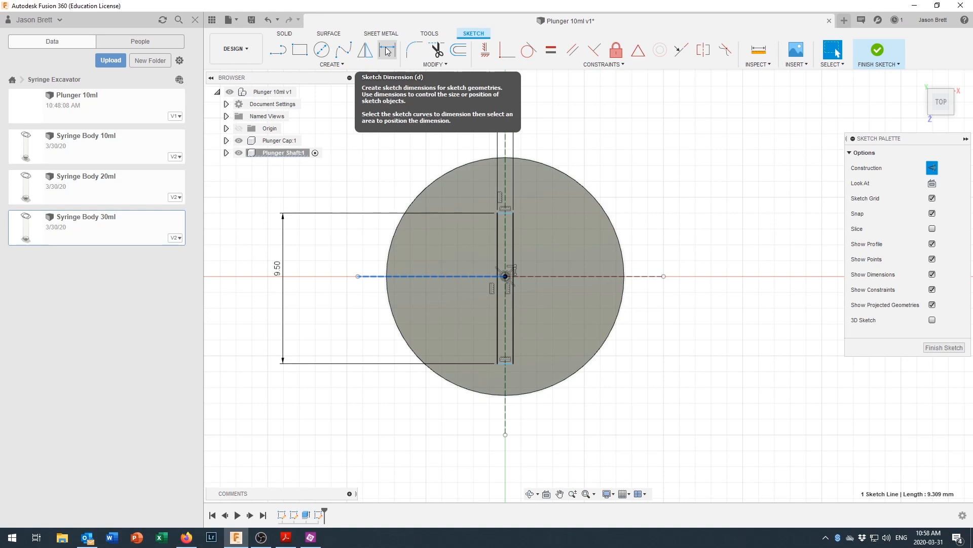
click(387, 51)
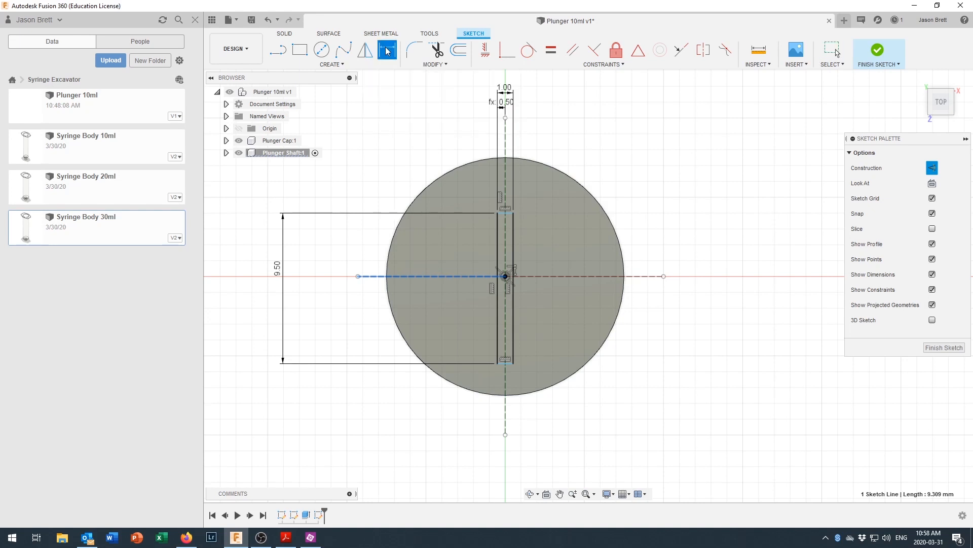
click(508, 214)
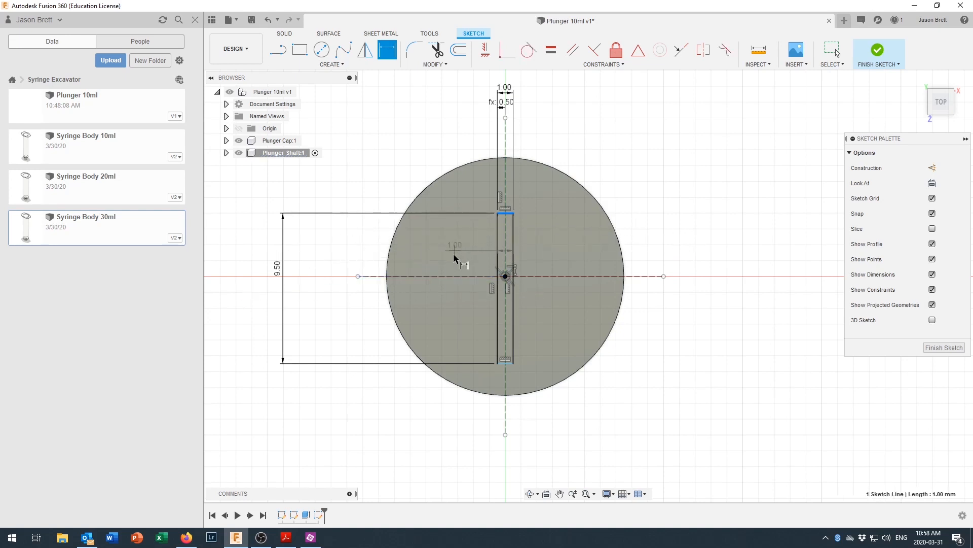
key(Escape)
Step: Centre the rectangle lengthwise by dimensioning its upper short edge to the horizontal construction line as d10/2
key(d)
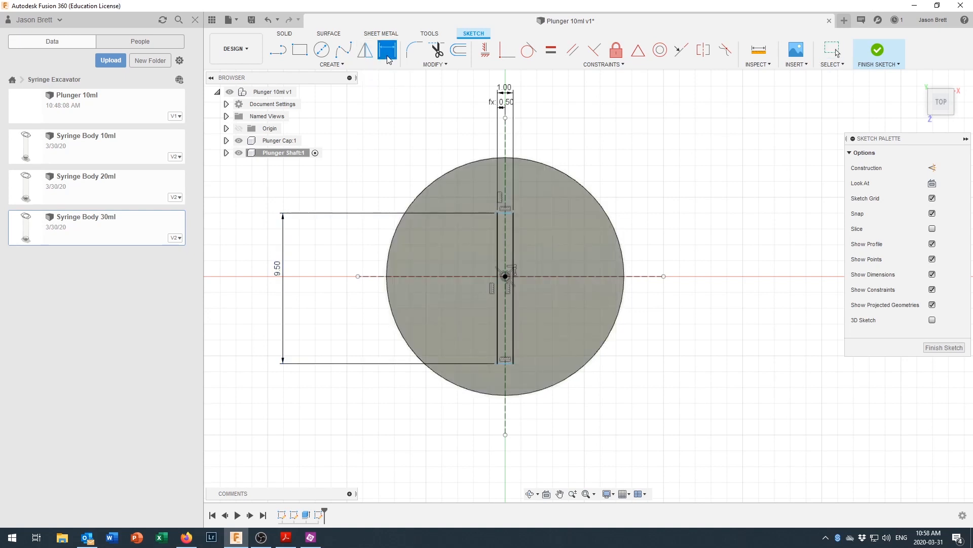
click(508, 215)
click(378, 276)
click(312, 251)
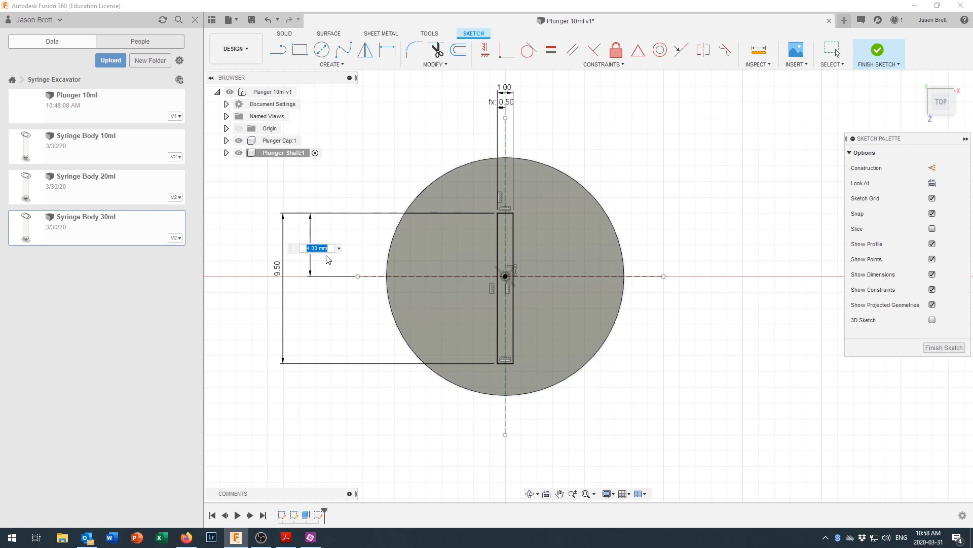
click(277, 272)
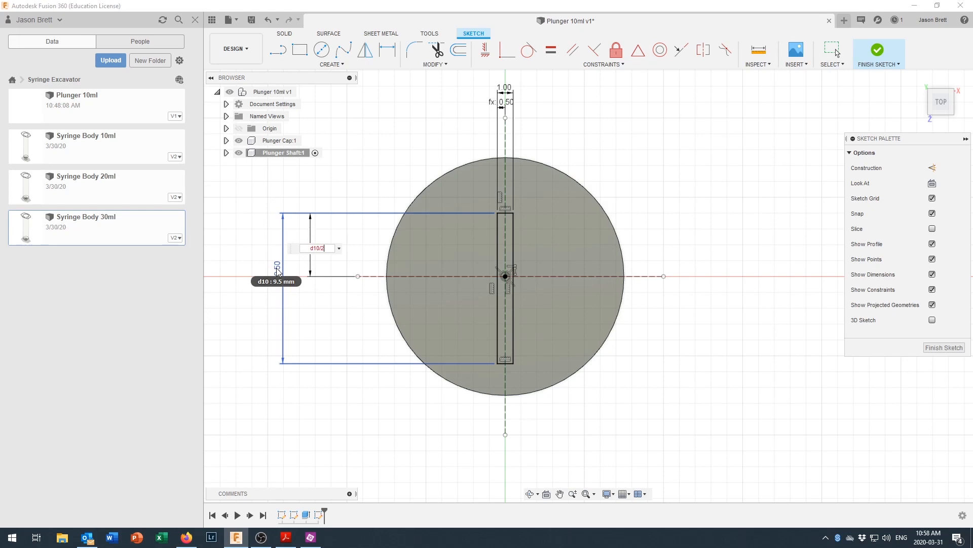
key(Return)
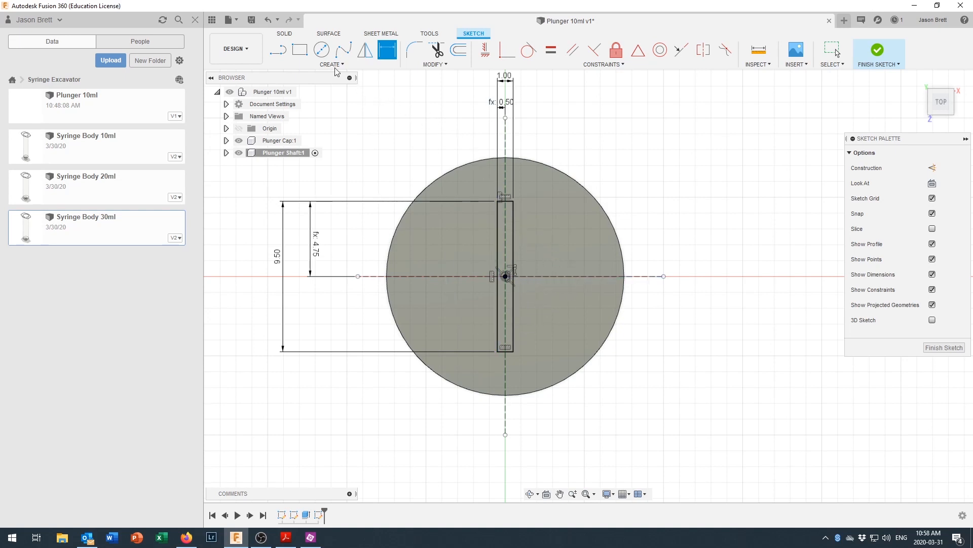
Step: Draw a second two-point rectangle about 10 mm long, lying horizontally across the circle's centre
click(300, 49)
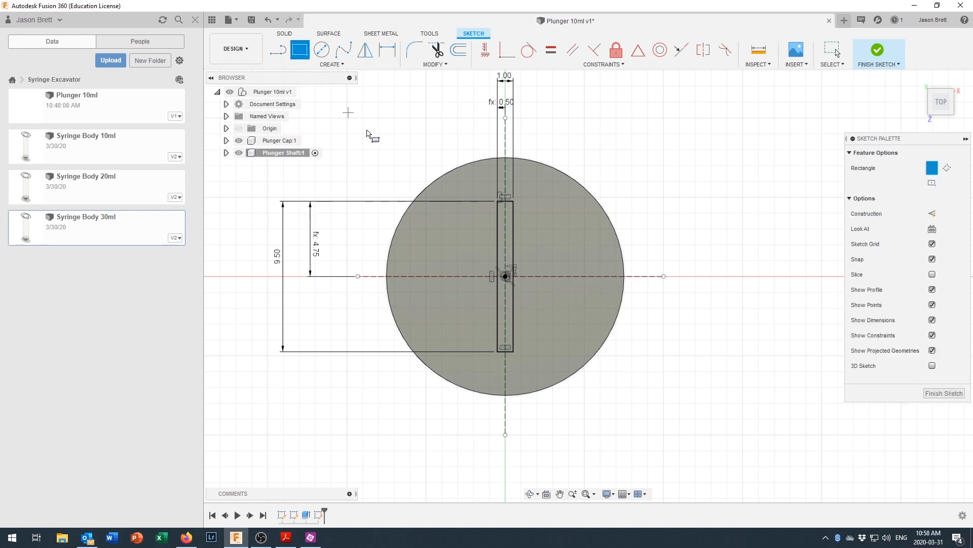
click(425, 261)
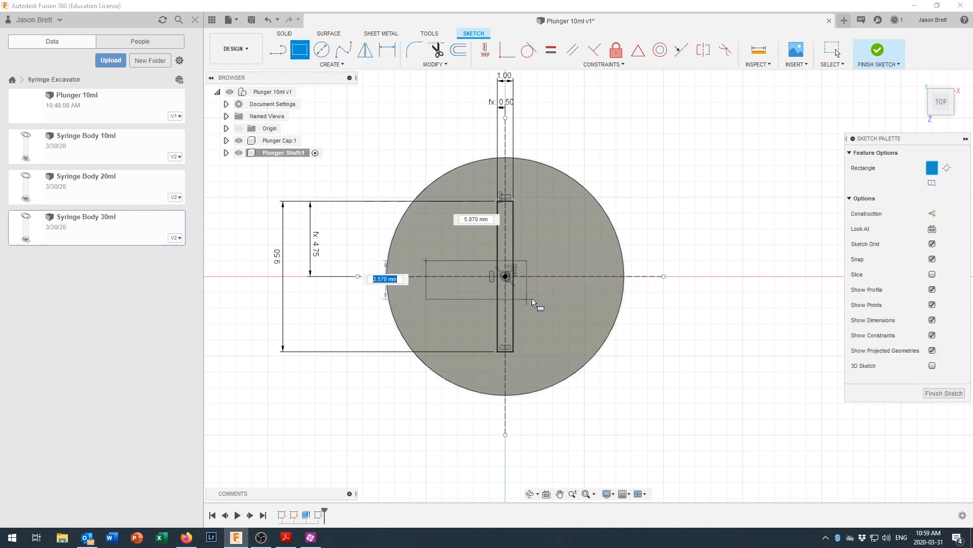
click(586, 293)
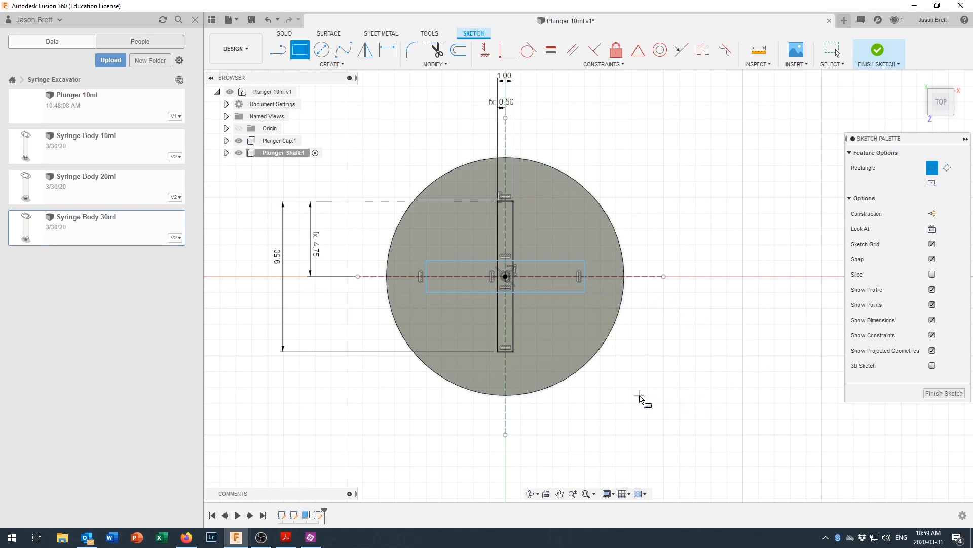
Step: Dimension the horizontal rectangle's short side and link it to the vertical rectangle's width, d8
click(388, 49)
click(585, 274)
click(721, 276)
click(508, 76)
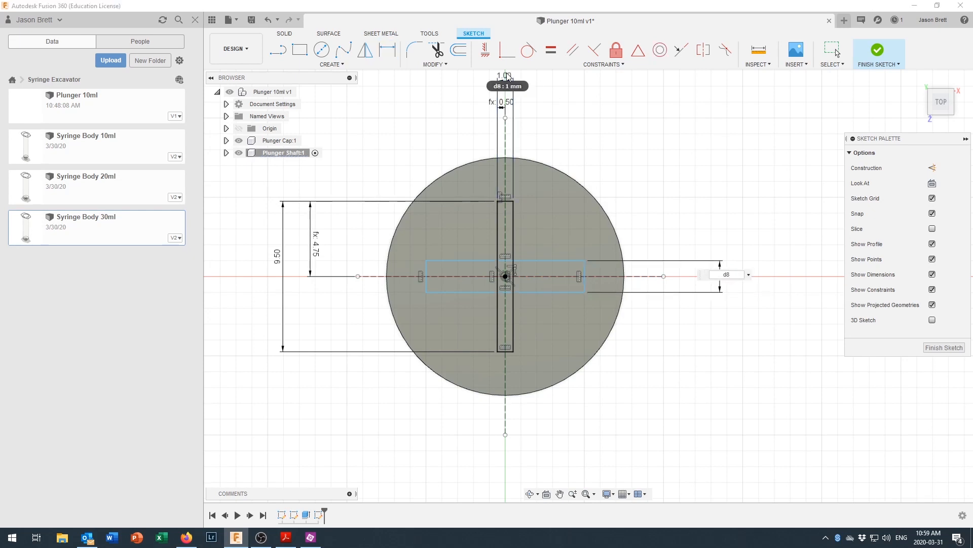
key(Return)
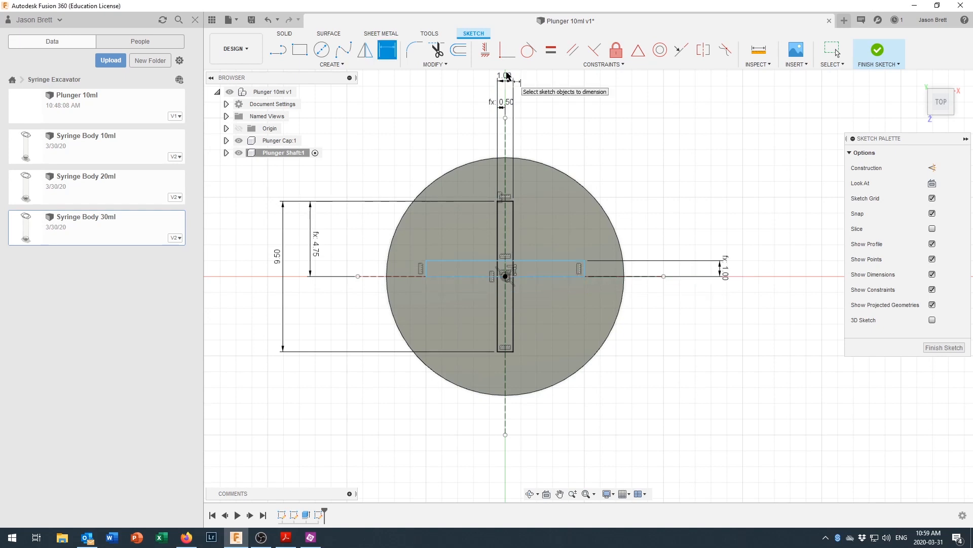
Step: Dimension the horizontal rectangle's upper long edge to the centre point and link it to the vertical rectangle's 0.50 mm half-width dimension
click(575, 261)
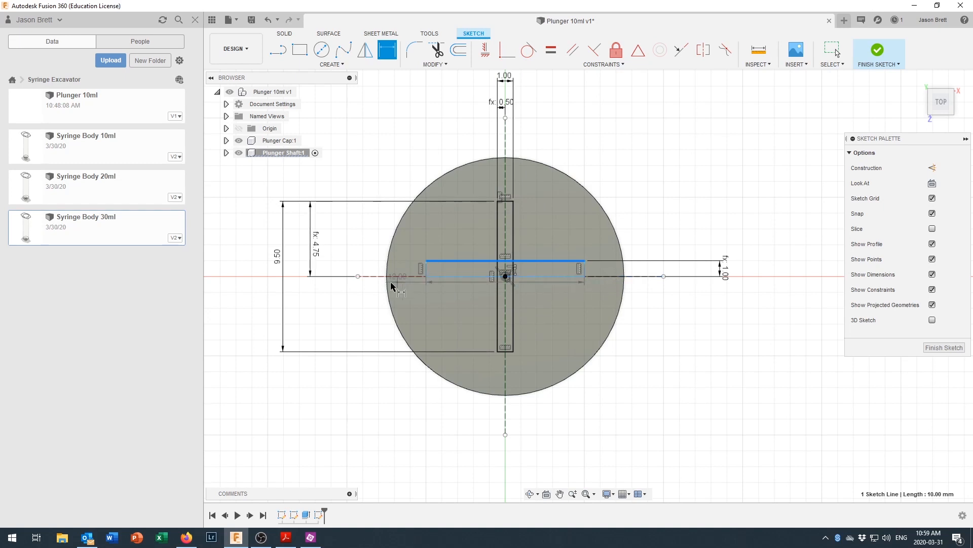
ctrl+click(506, 277)
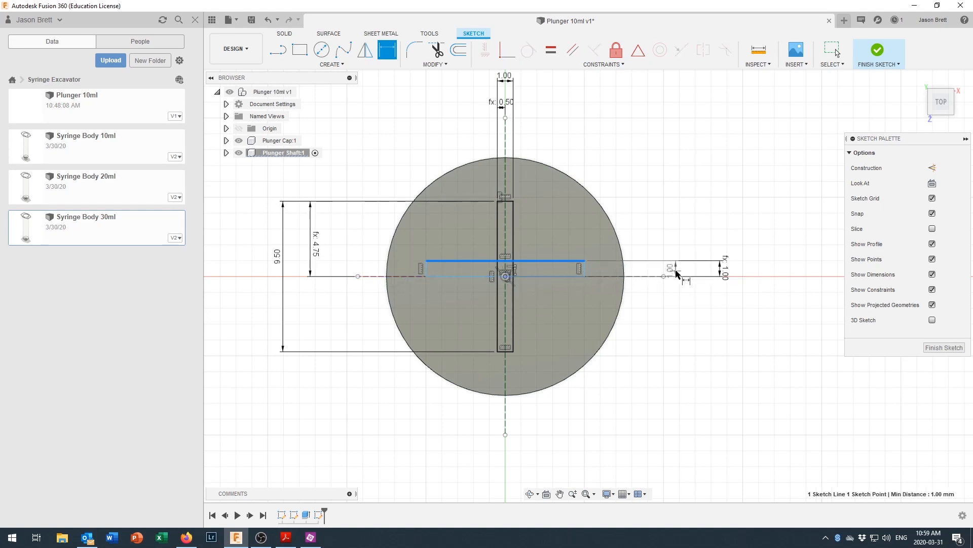
click(677, 272)
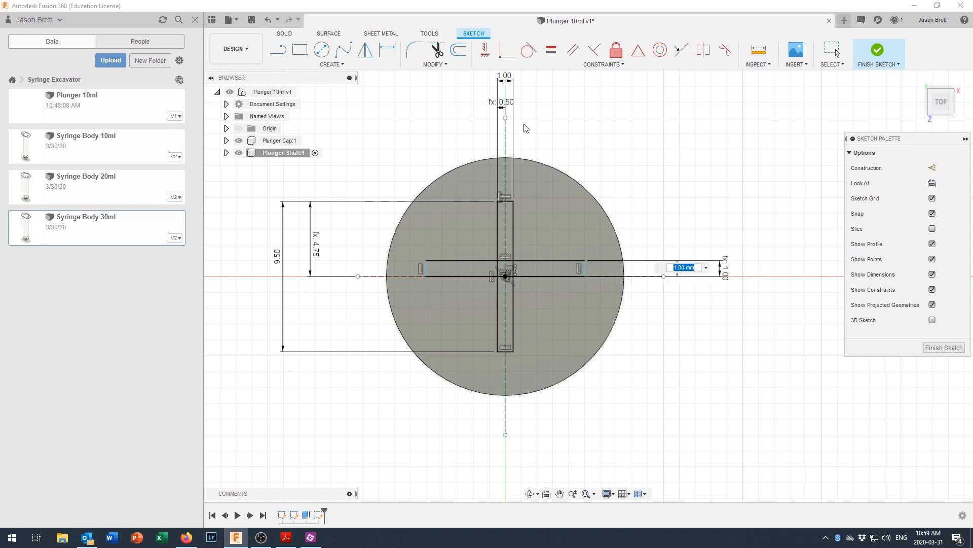
click(510, 102)
key(Return)
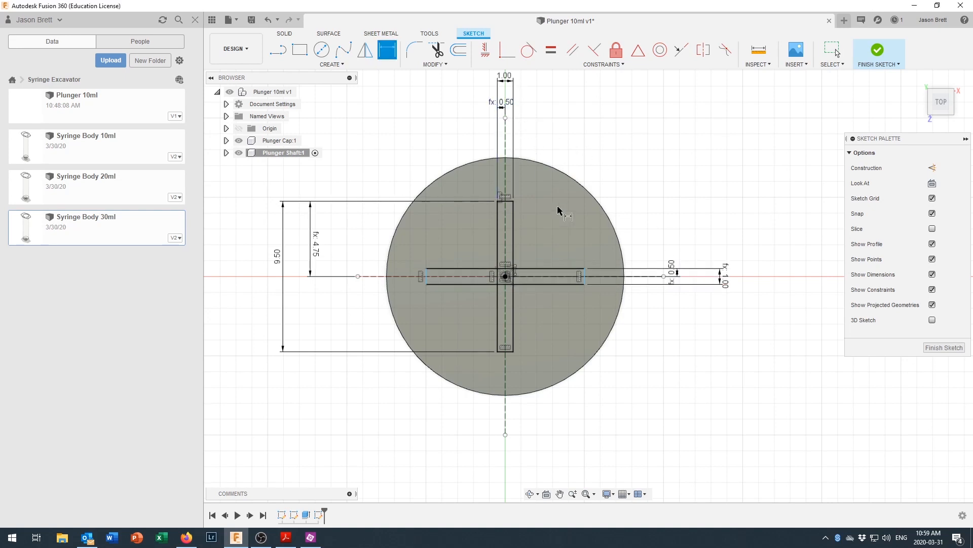
Step: Dimension the horizontal rectangle's long side and link it to the vertical rectangle's 9.50 mm length dimension
click(530, 285)
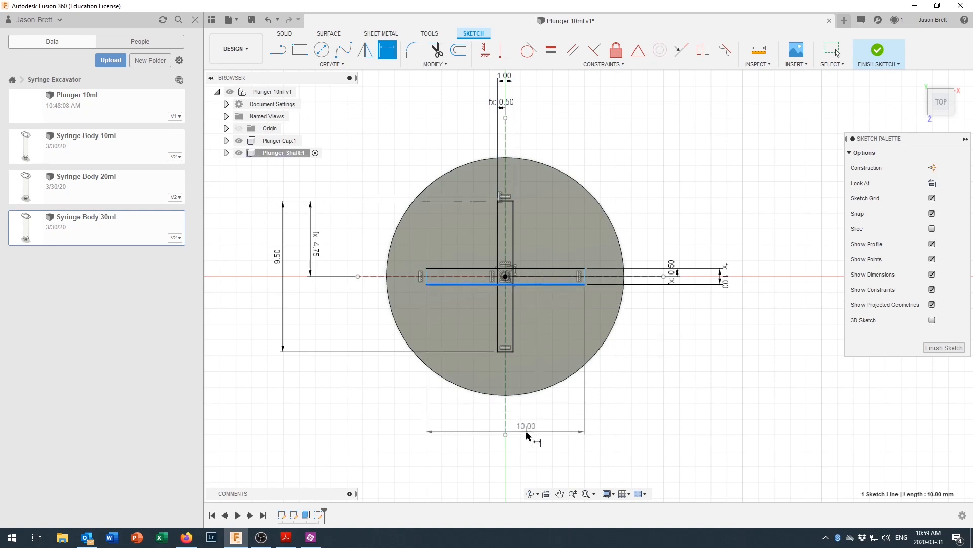
click(528, 426)
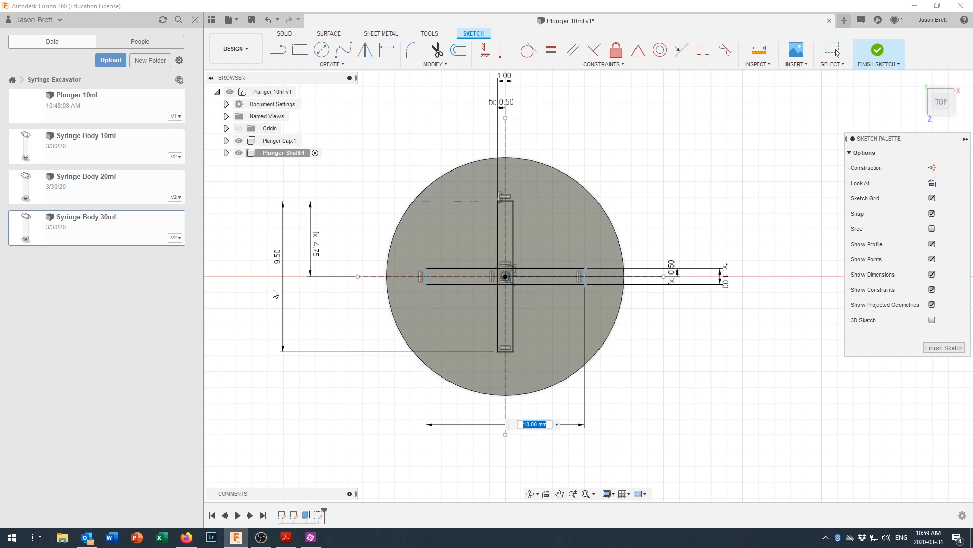
click(276, 256)
key(Return)
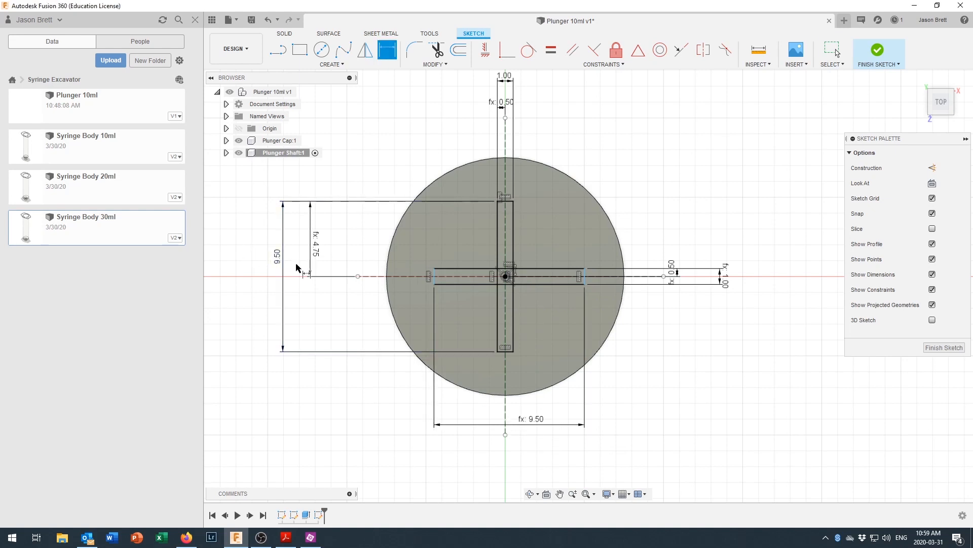
click(433, 278)
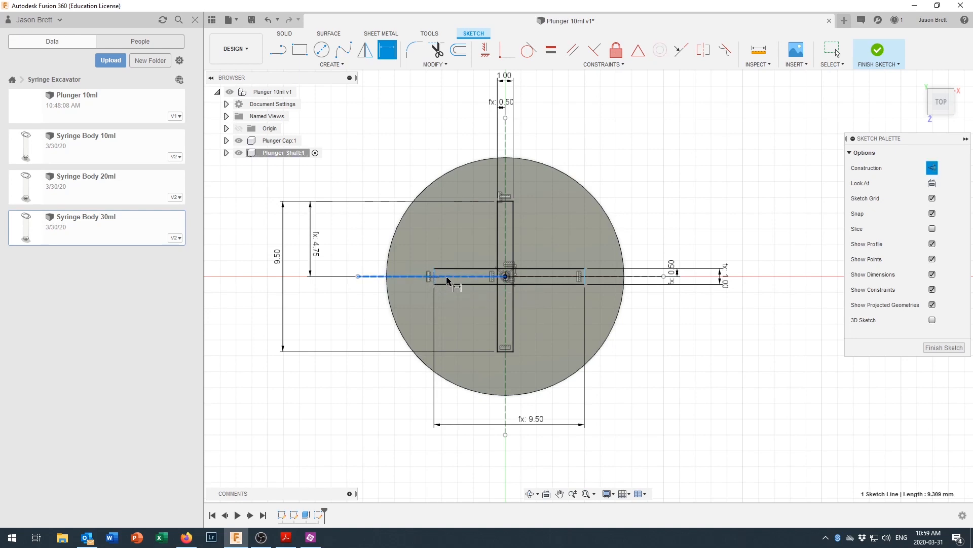
click(505, 304)
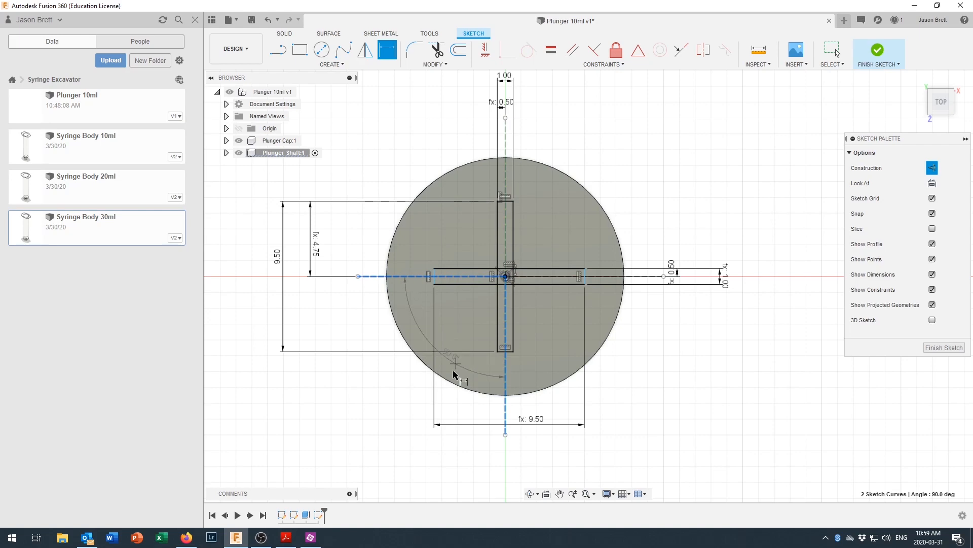
key(Escape)
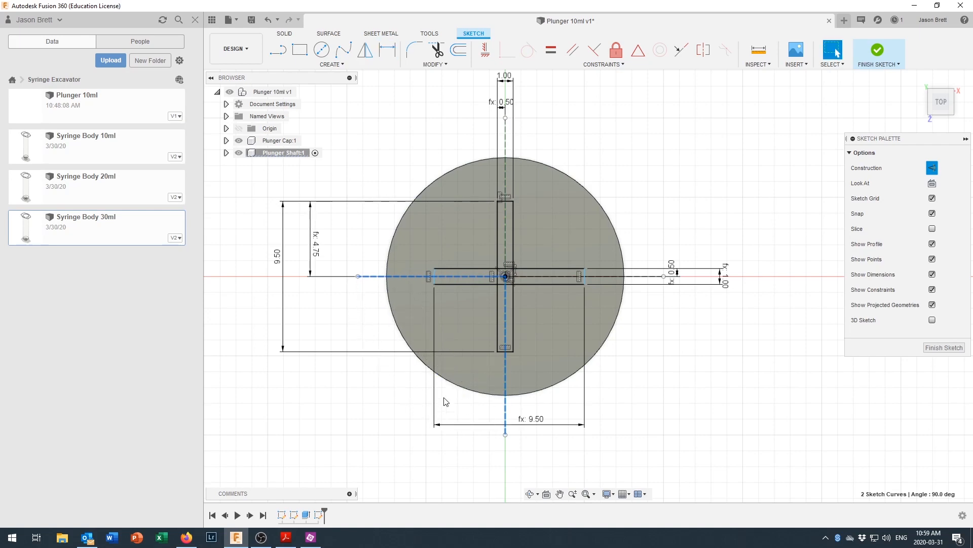
scroll(487, 299, up, 5)
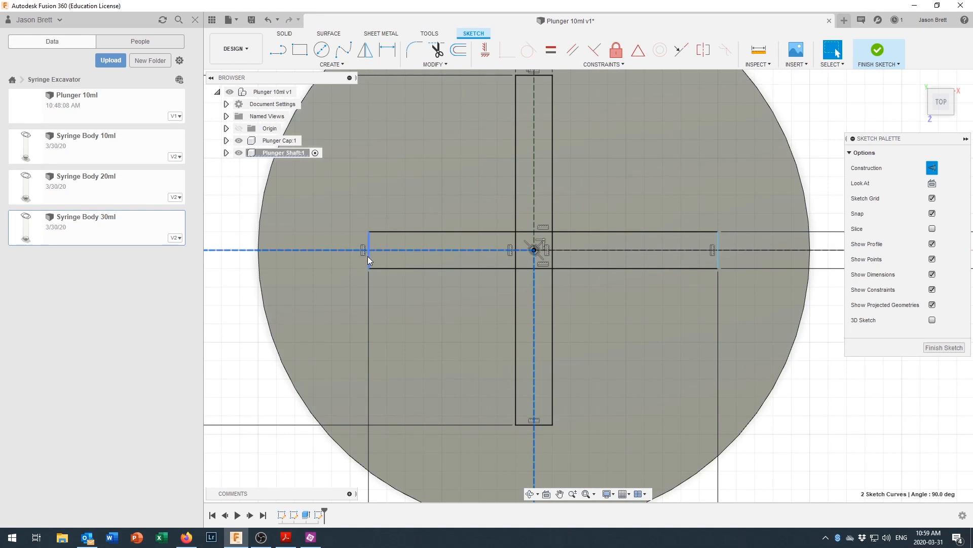
click(369, 257)
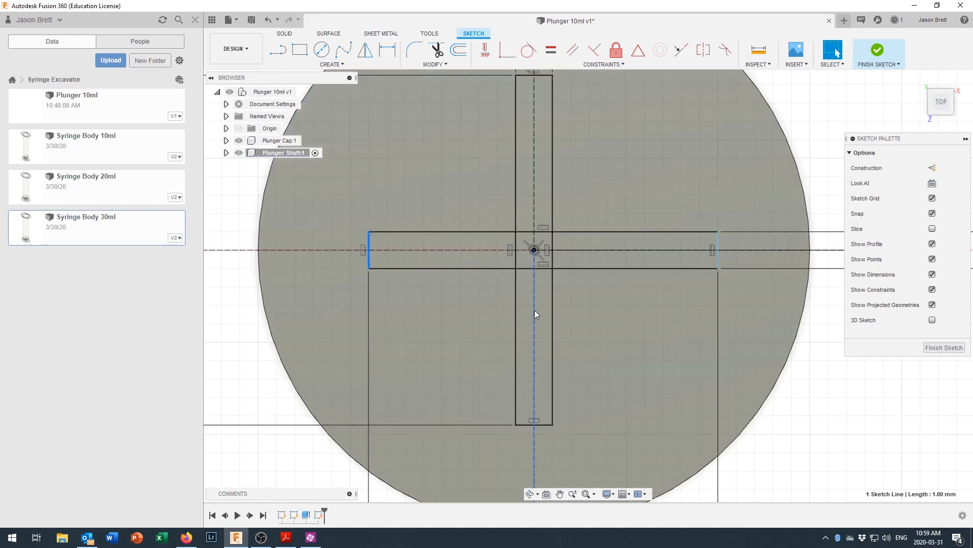
click(534, 306)
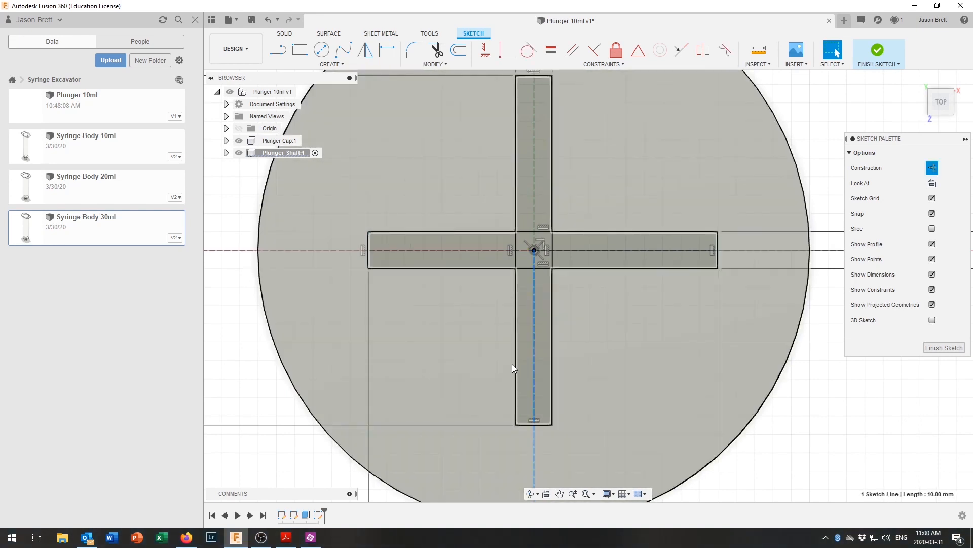
click(387, 50)
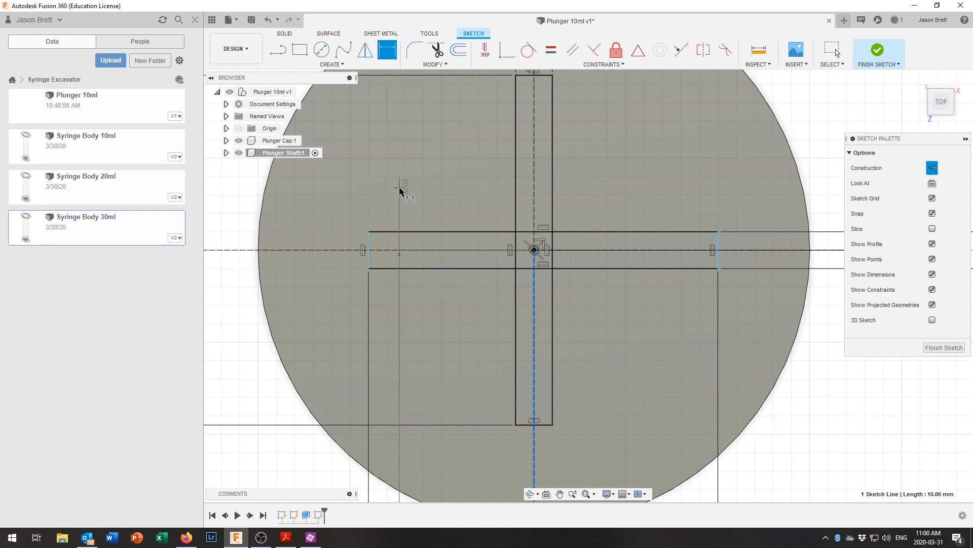
key(Escape)
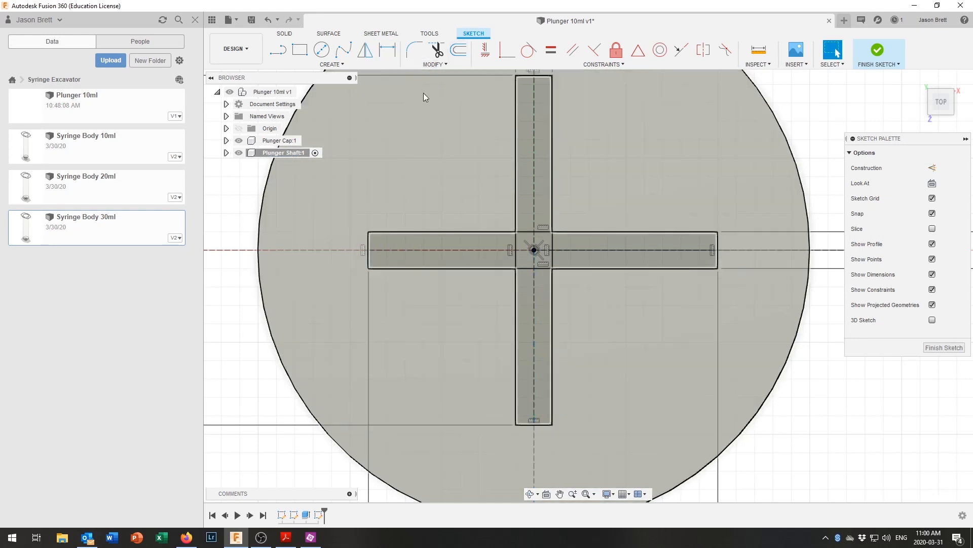
Step: Centre the horizontal rectangle sideways by dimensioning its left short edge to the vertical construction line and linking it to d11
click(389, 49)
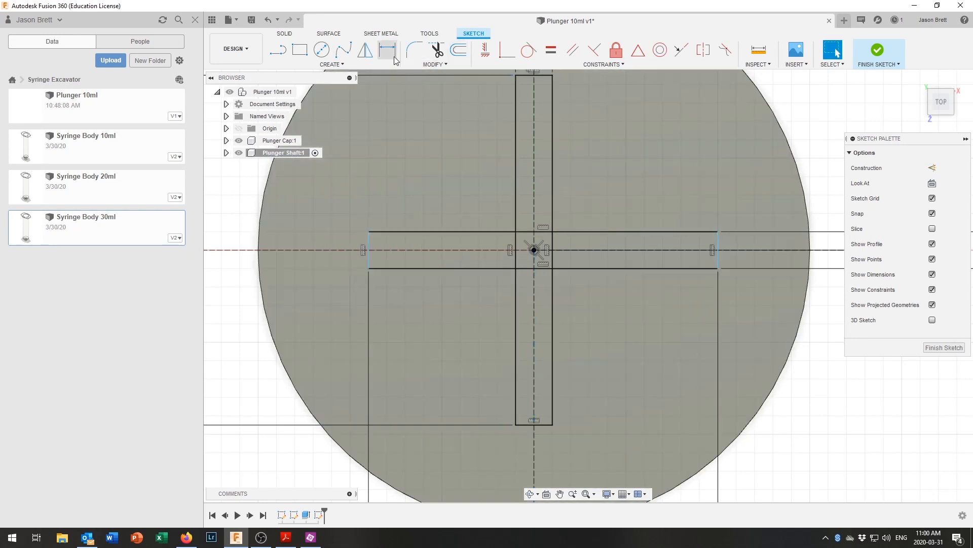
click(370, 249)
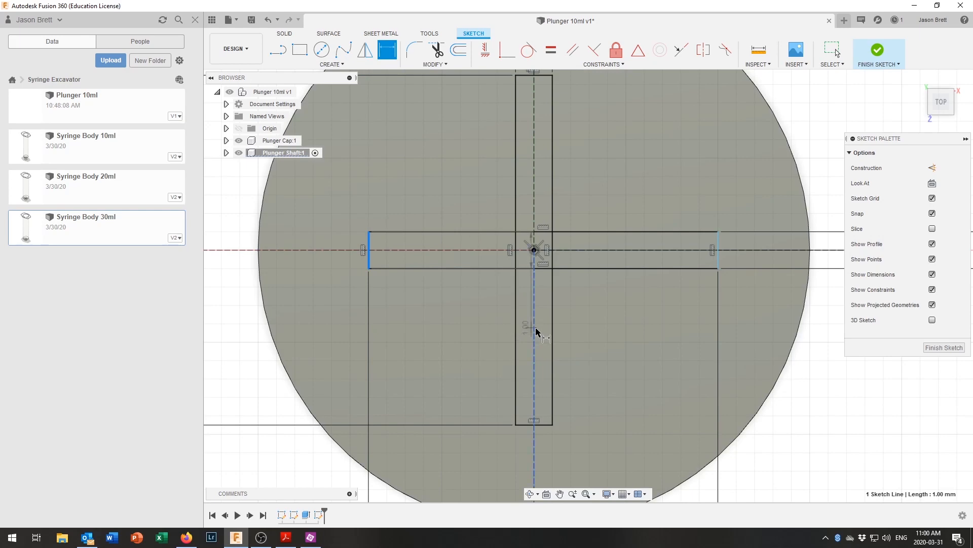
click(369, 342)
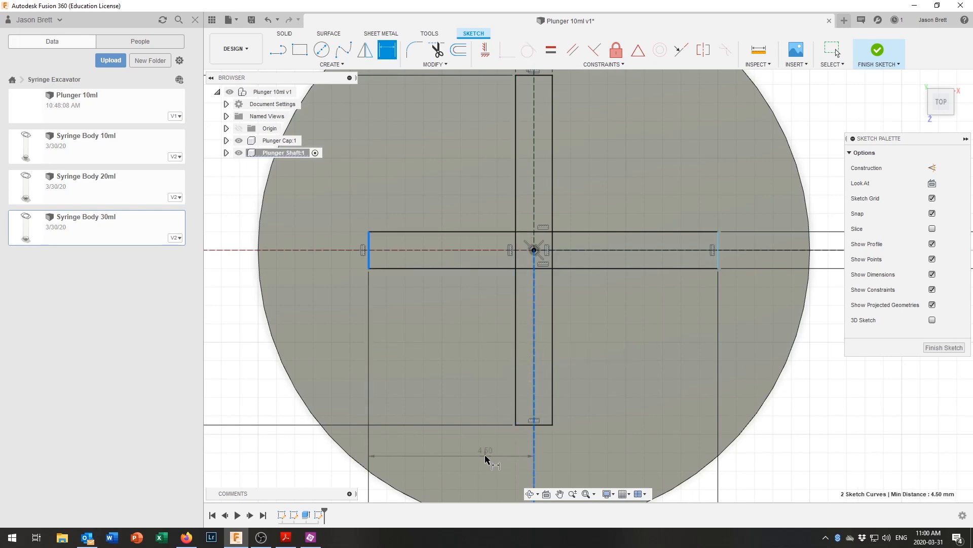
scroll(486, 454, down, 1)
scroll(489, 451, down, 2)
middle_drag(495, 464, 498, 274)
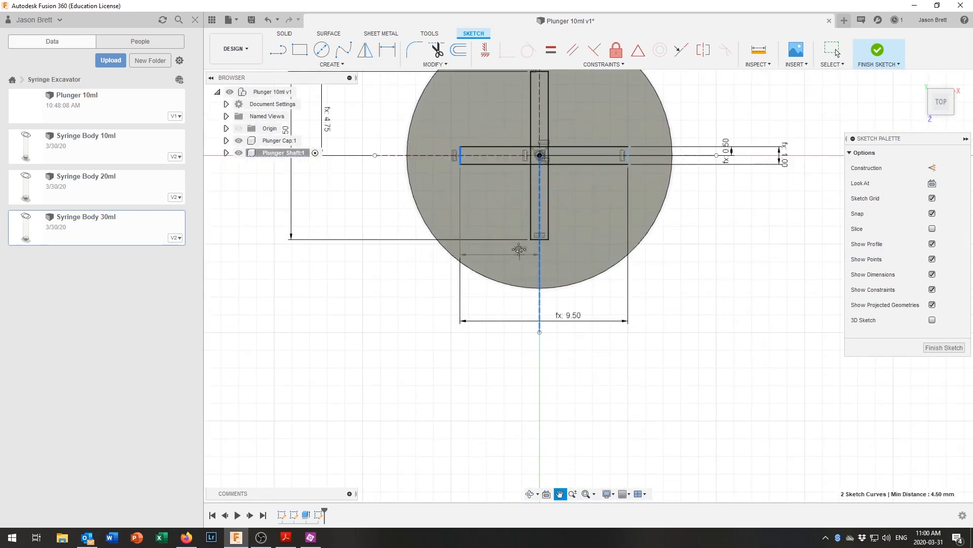
click(501, 294)
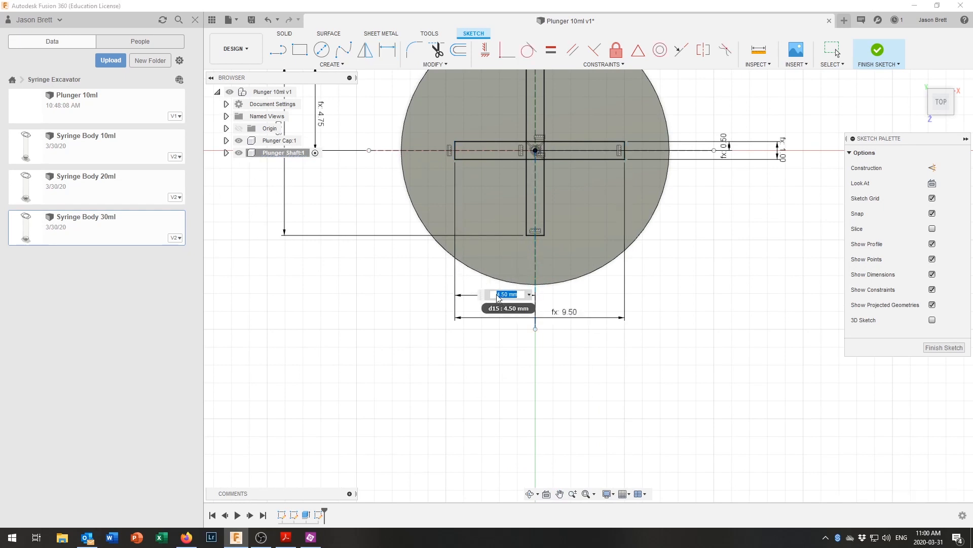
click(323, 118)
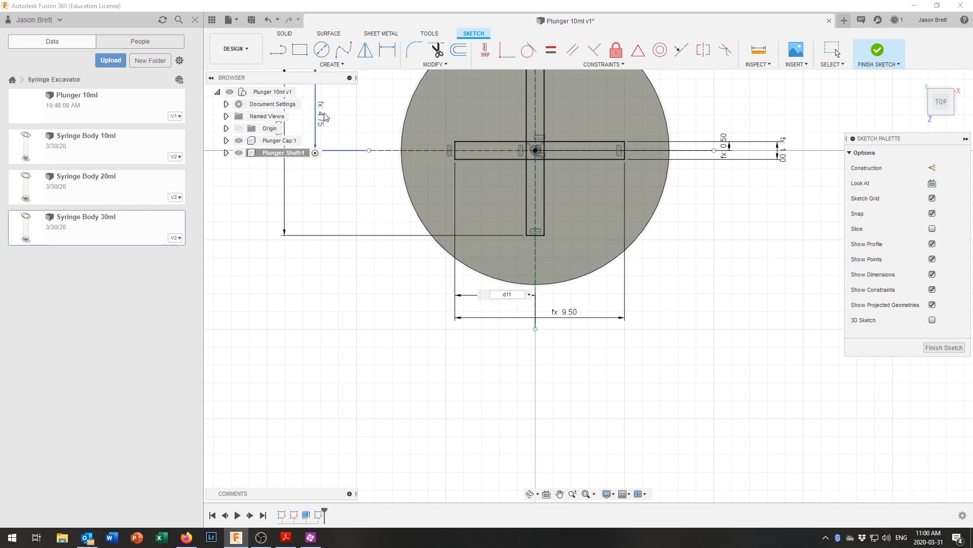
key(Return)
scroll(481, 206, up, 2)
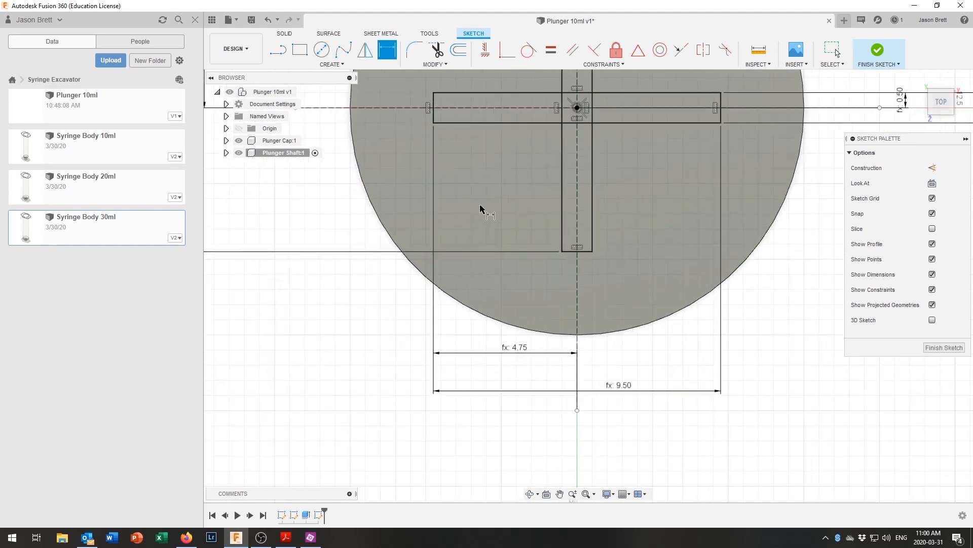
scroll(497, 201, down, 4)
middle_drag(636, 124, 593, 215)
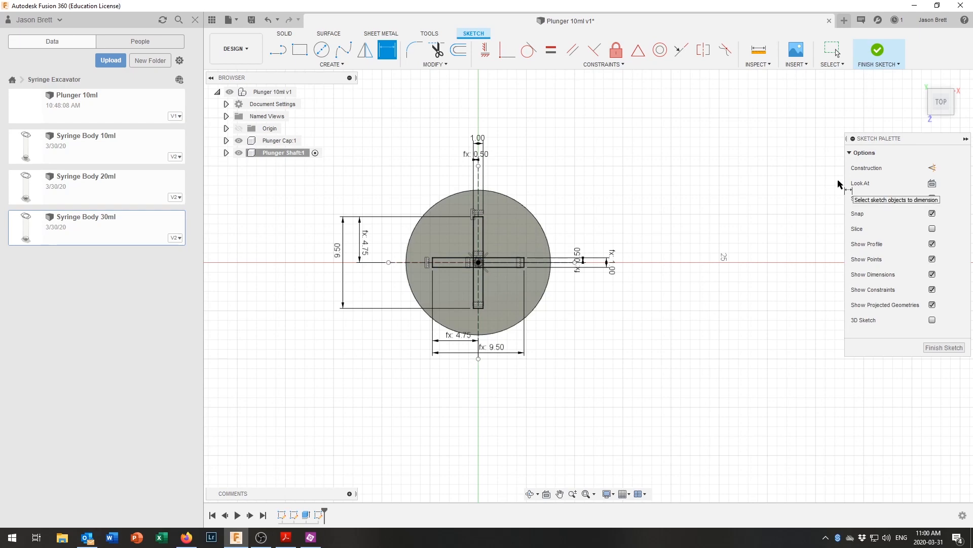
Step: Finish the sketch and extrude all five profiles of the cross 89 mm from the disc, joined to the shaft
click(954, 96)
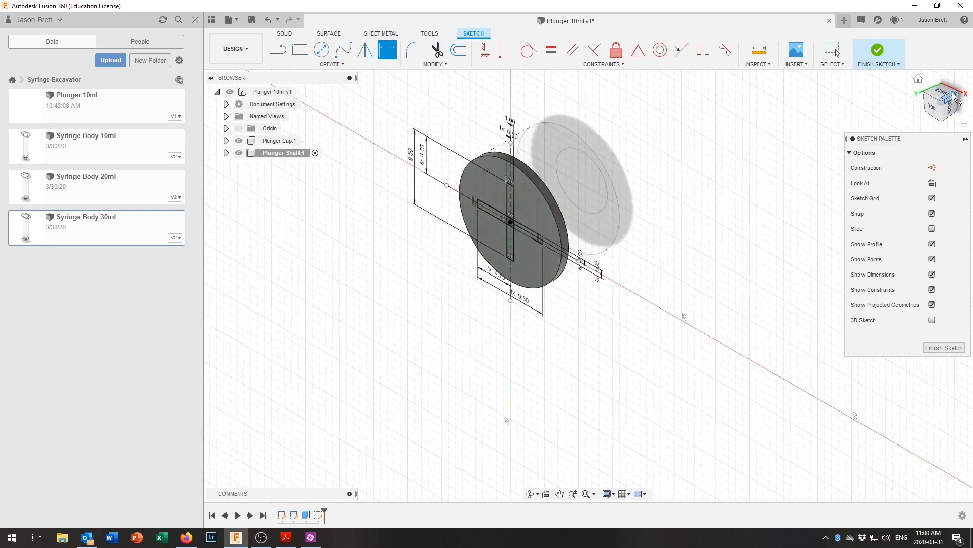
click(879, 53)
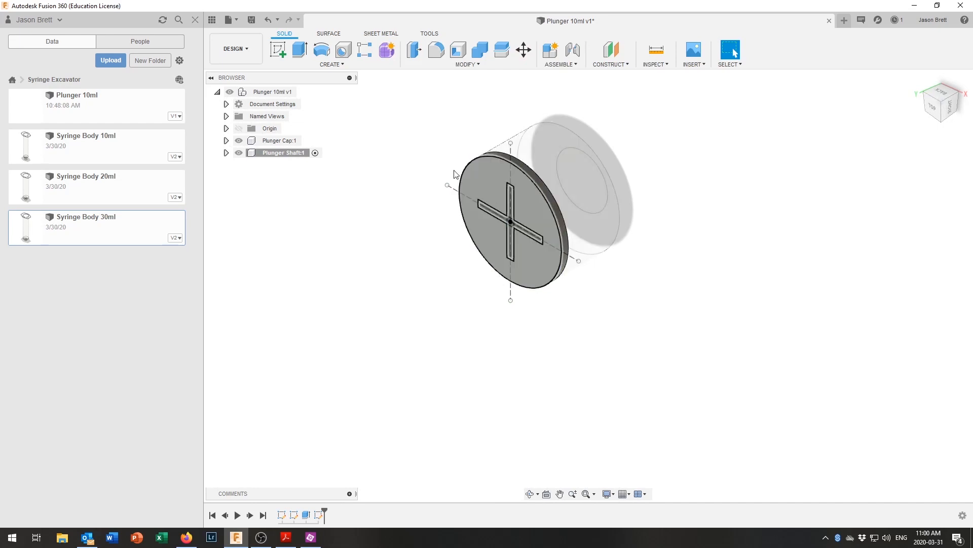
click(300, 49)
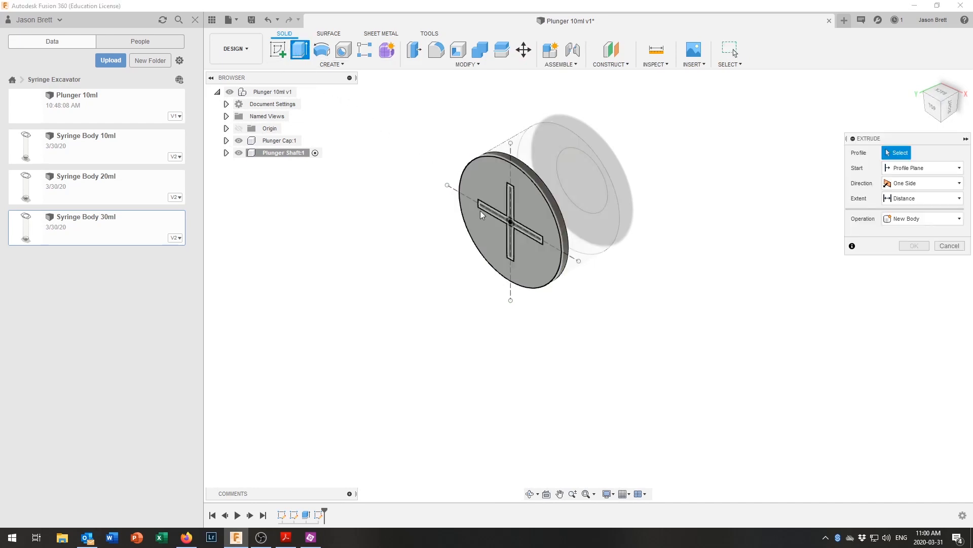
scroll(499, 215, up, 3)
click(527, 202)
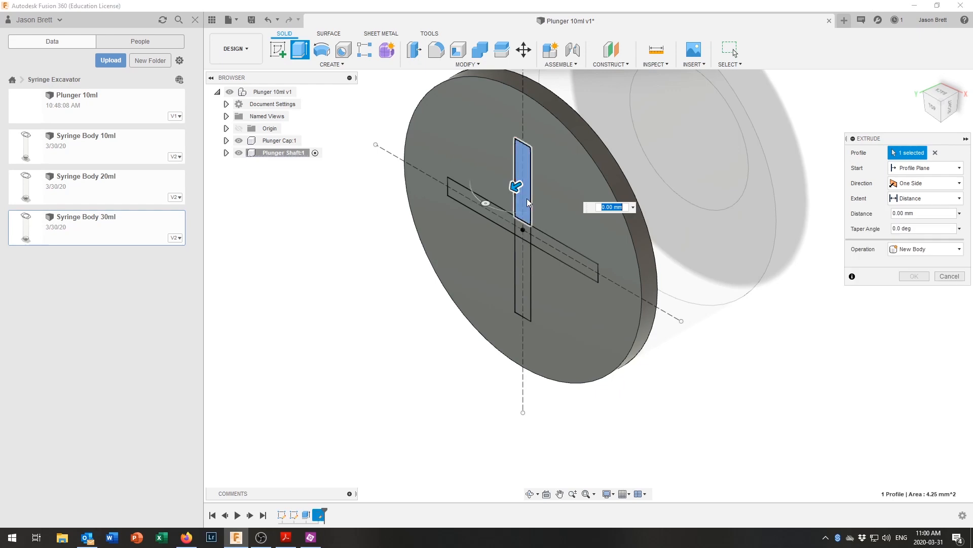
click(524, 232)
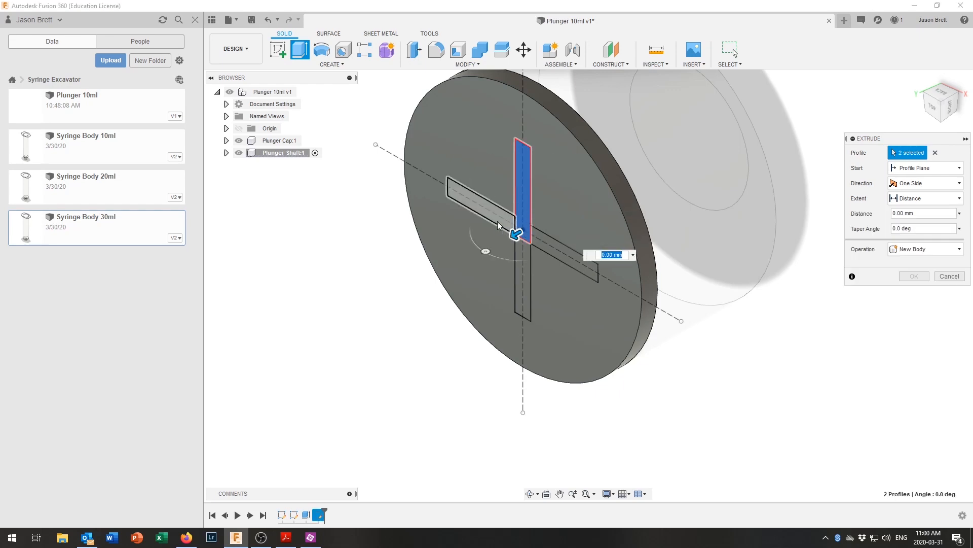
click(498, 225)
click(566, 255)
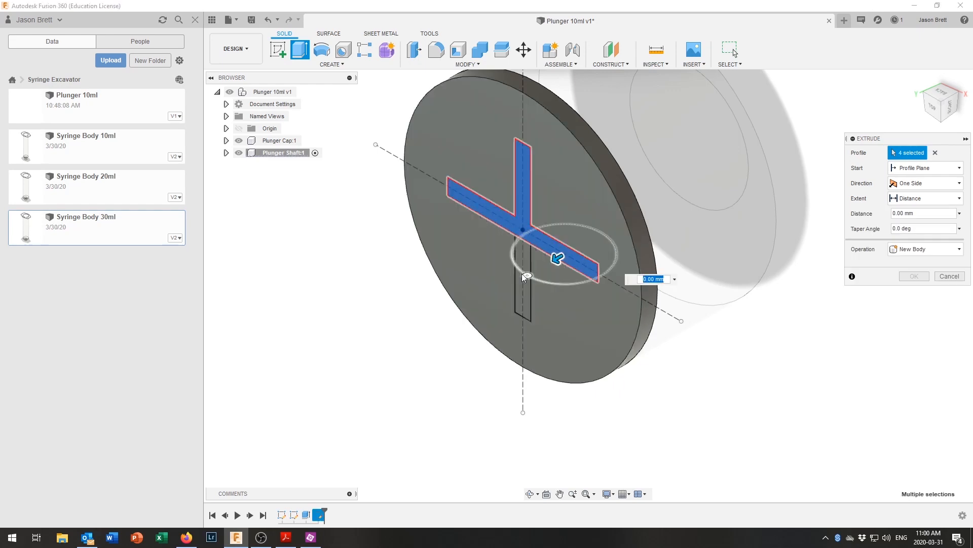
click(528, 256)
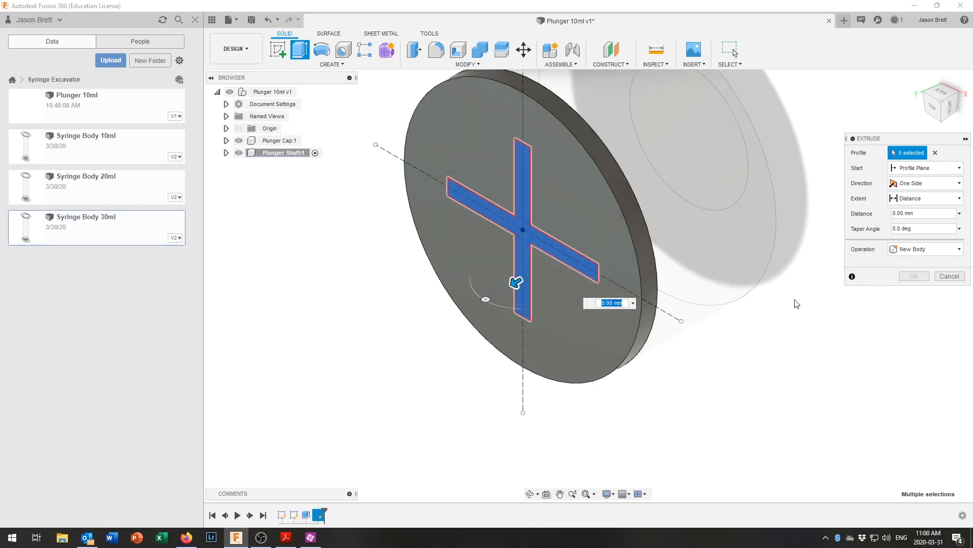
drag(920, 216, 875, 221)
text(89)
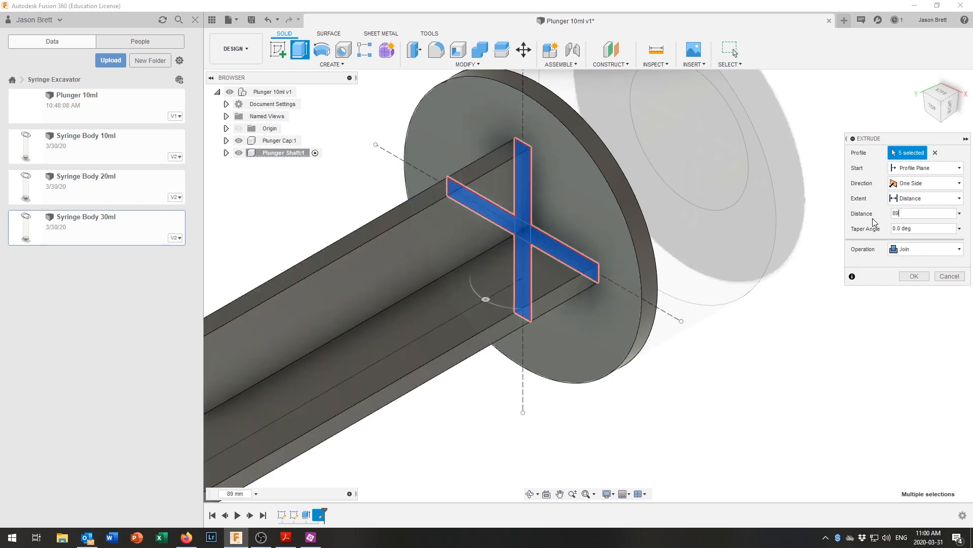
key(Return)
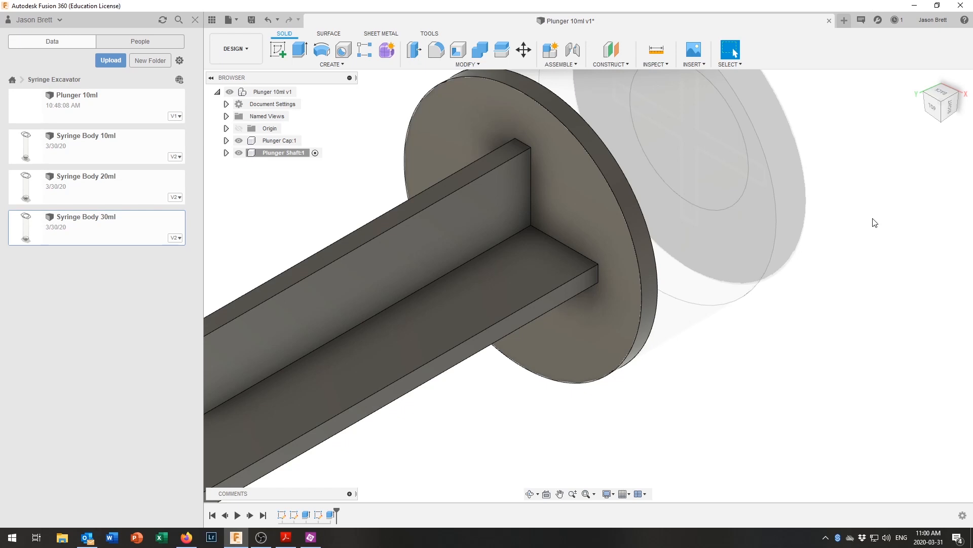
Step: Sketch a circle about 24 mm in diameter on the free end face of the ribs, centred on the origin
scroll(786, 258, down, 10)
scroll(739, 291, up, 2)
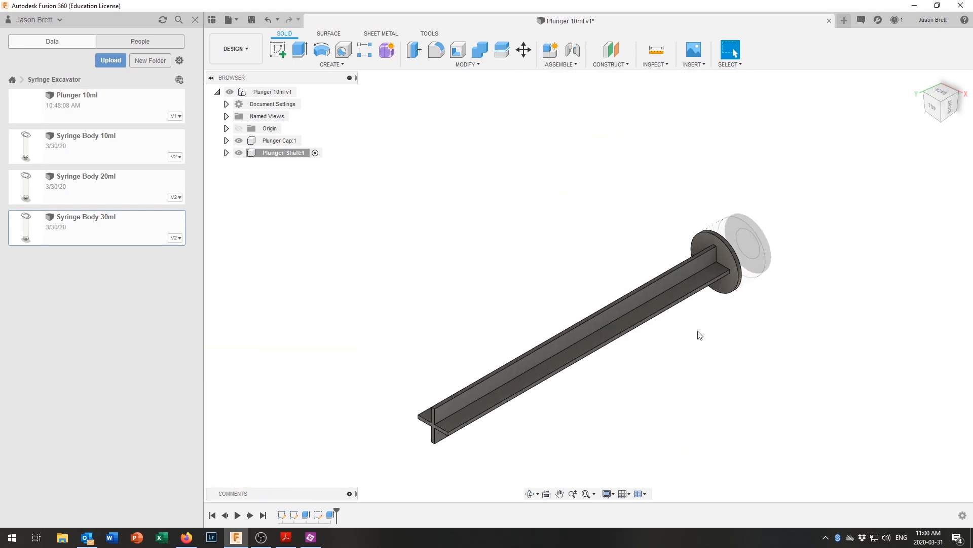
middle_drag(702, 331, 694, 335)
scroll(659, 237, down, 12)
key(Escape)
scroll(666, 236, up, 14)
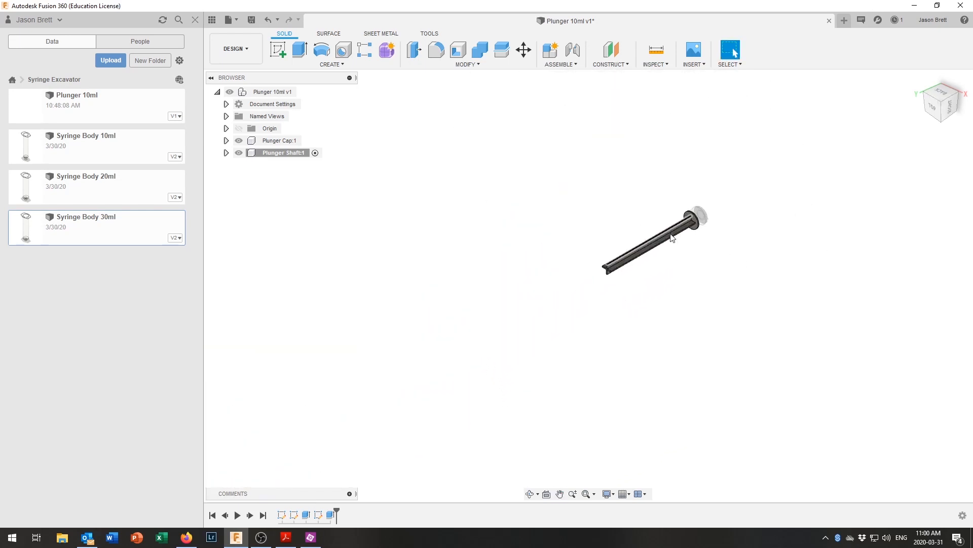
scroll(670, 233, down, 1)
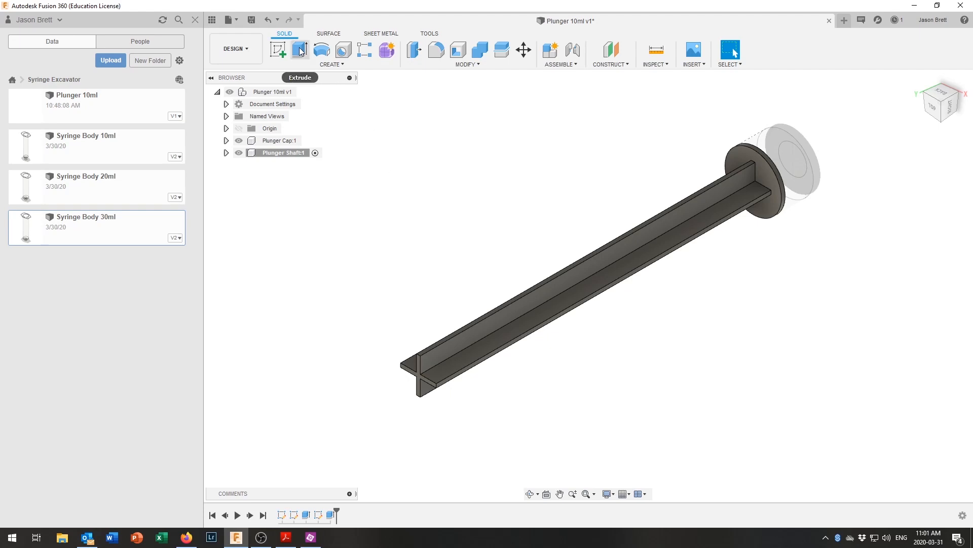
click(278, 51)
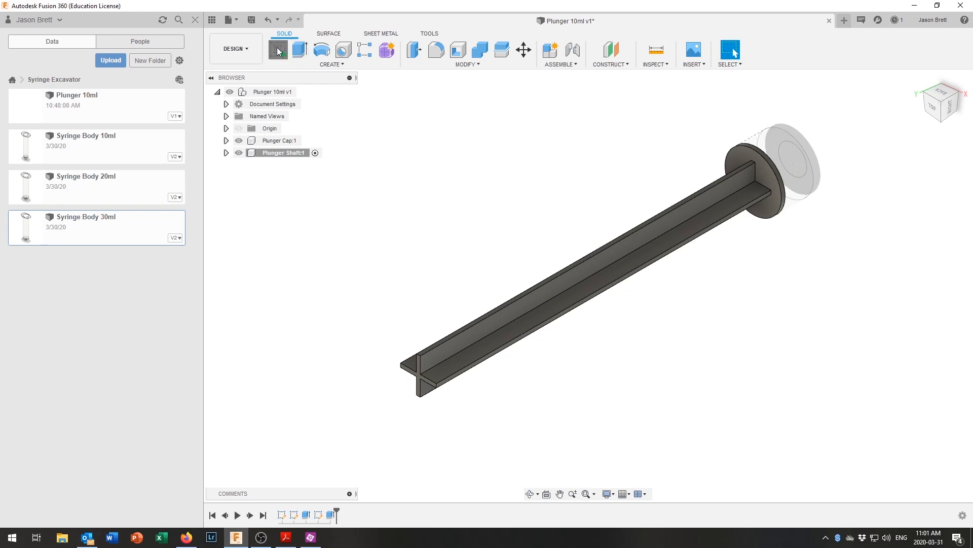
click(420, 384)
scroll(599, 290, up, 4)
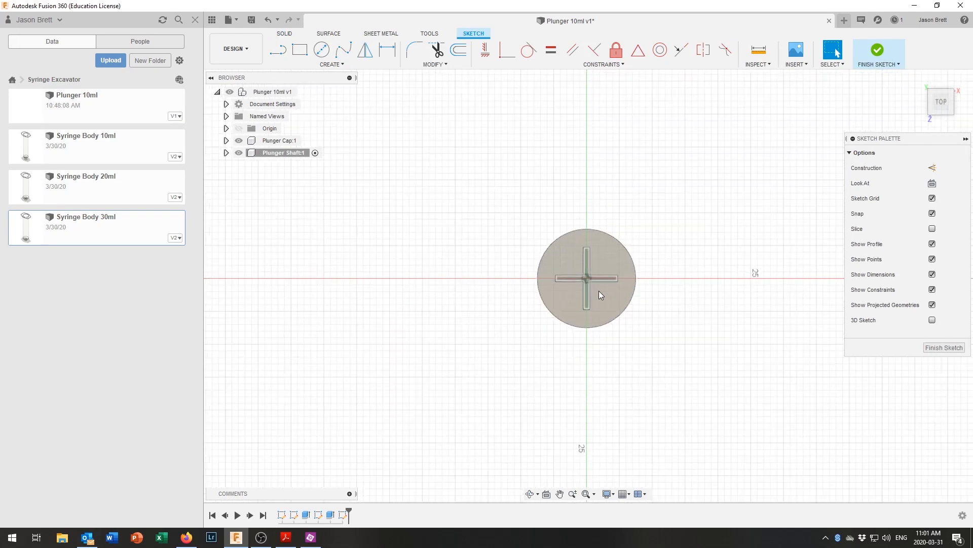
key(c)
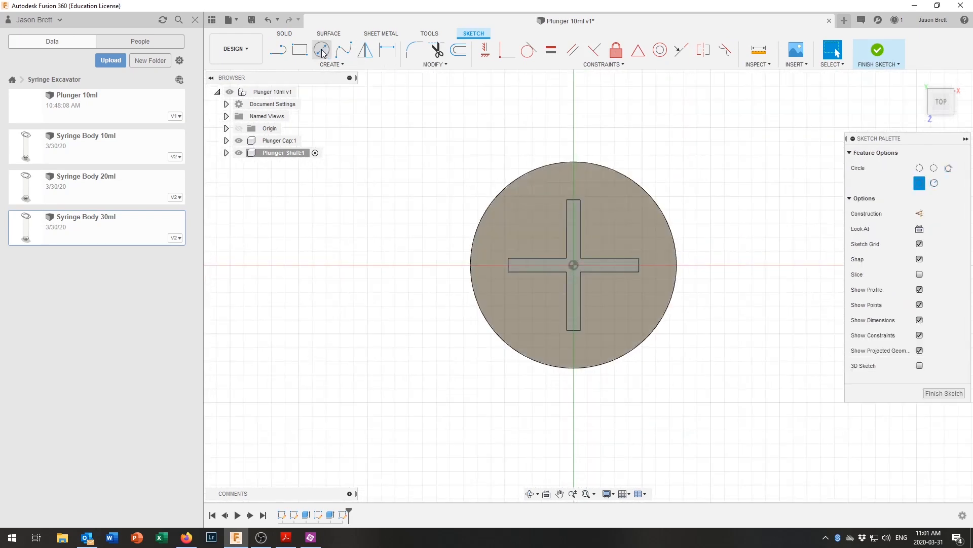
click(575, 267)
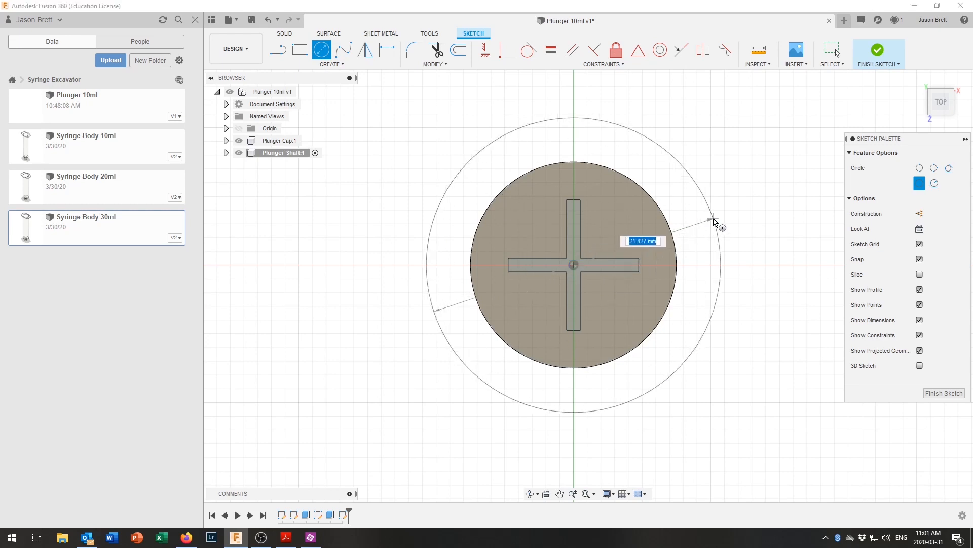
click(733, 217)
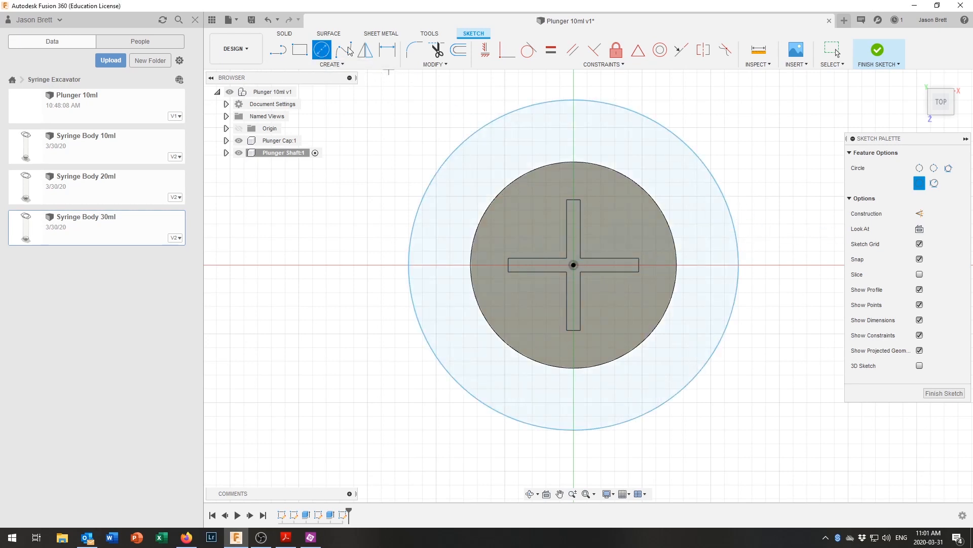
Step: Dimension the circle's diameter to 17 mm and finish the sketch
click(381, 49)
click(462, 143)
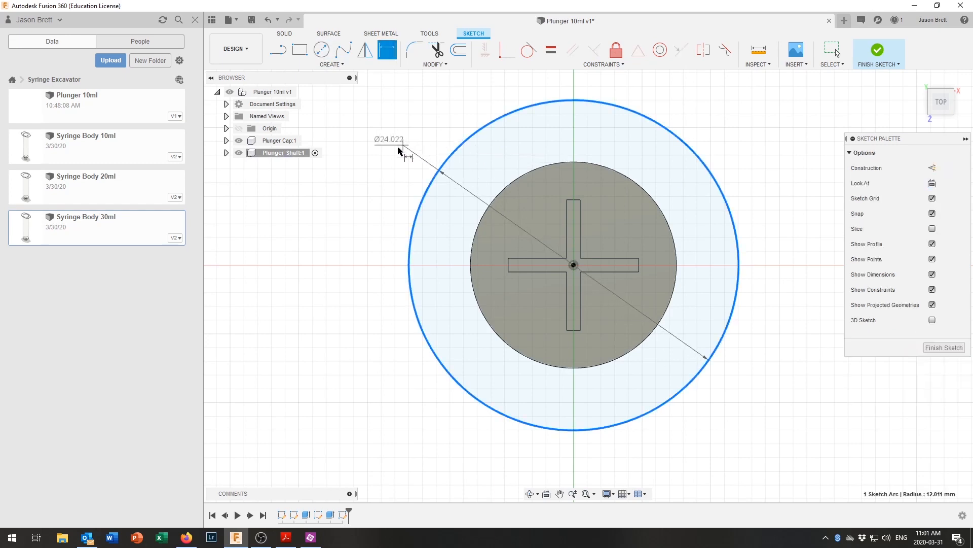
click(375, 181)
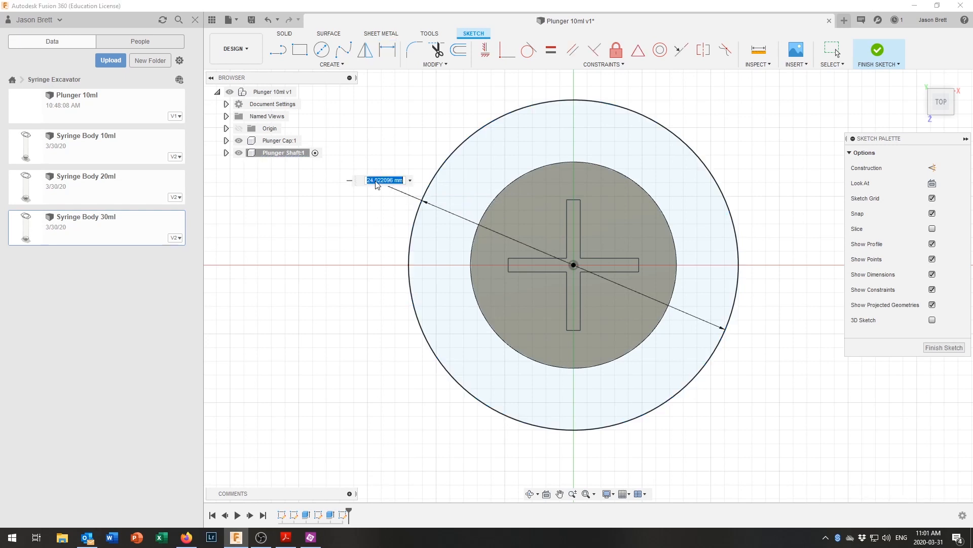
text(17)
key(Return)
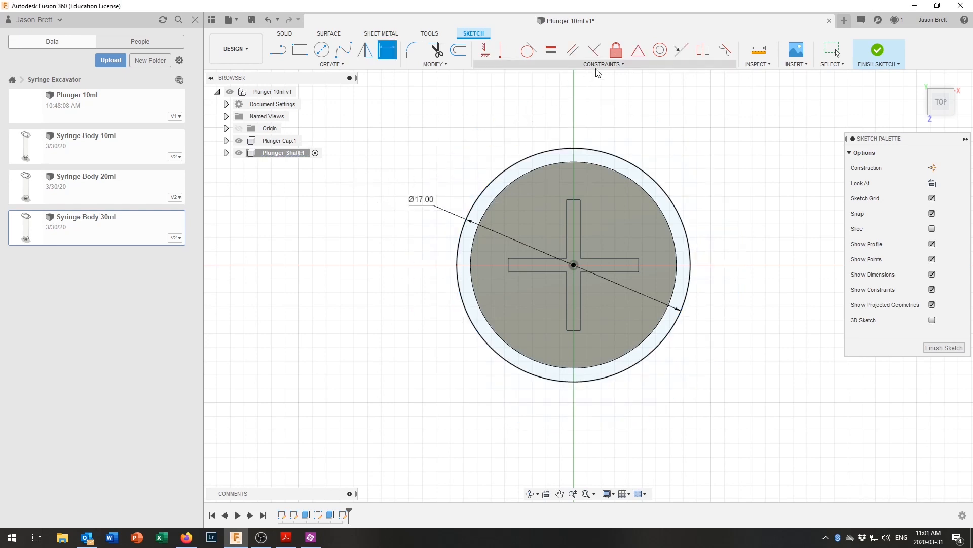
click(878, 51)
Step: Extrude the circle and the cross profile inside it 2 mm outward to form the plunger's end disc
mouse_move(944, 102)
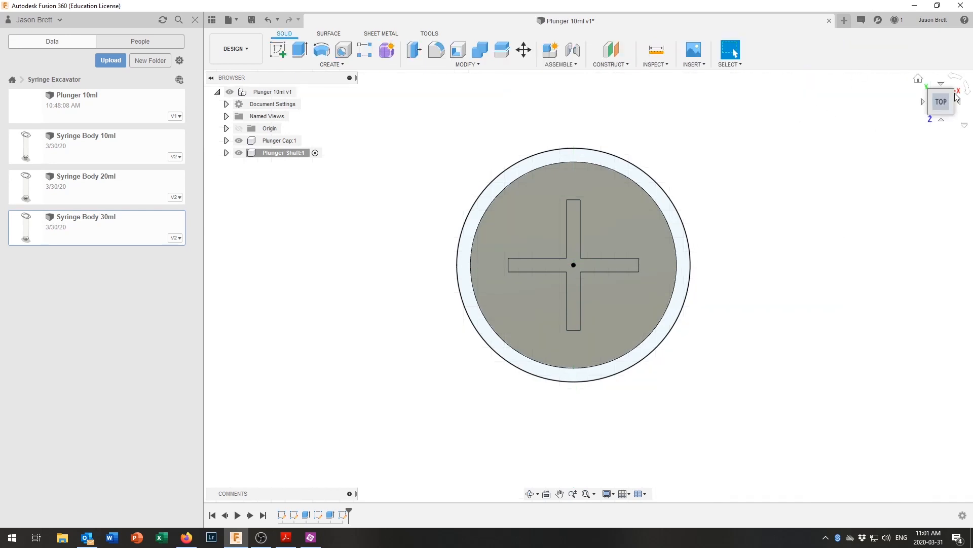
click(953, 93)
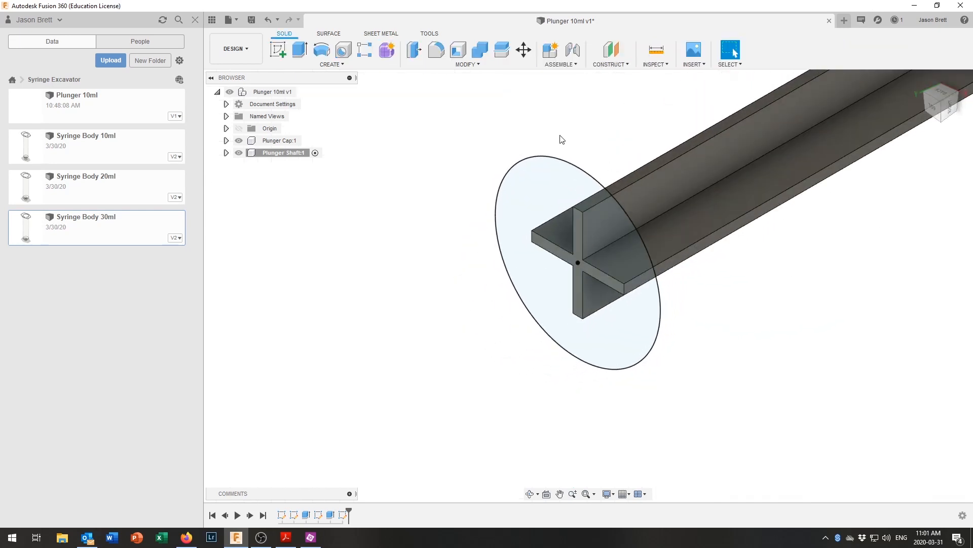
click(299, 49)
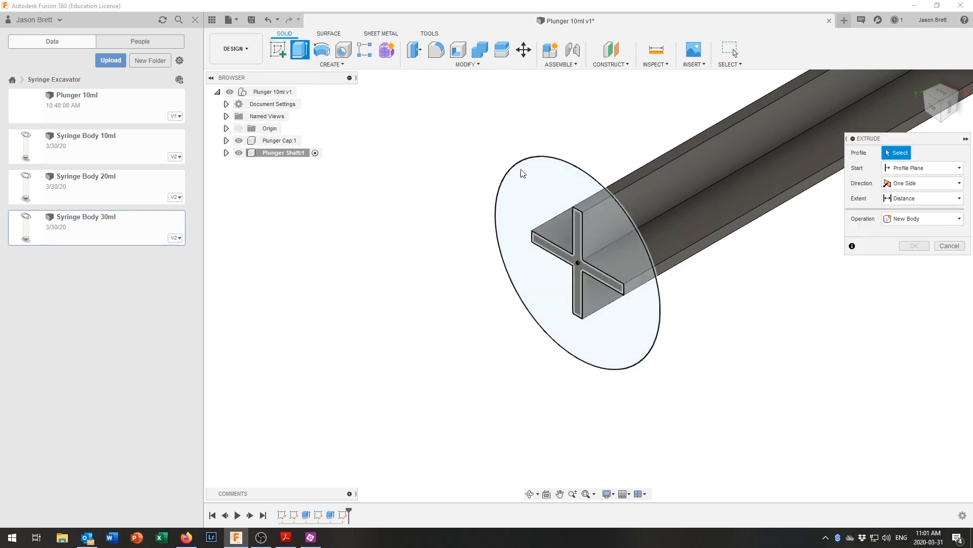
click(536, 185)
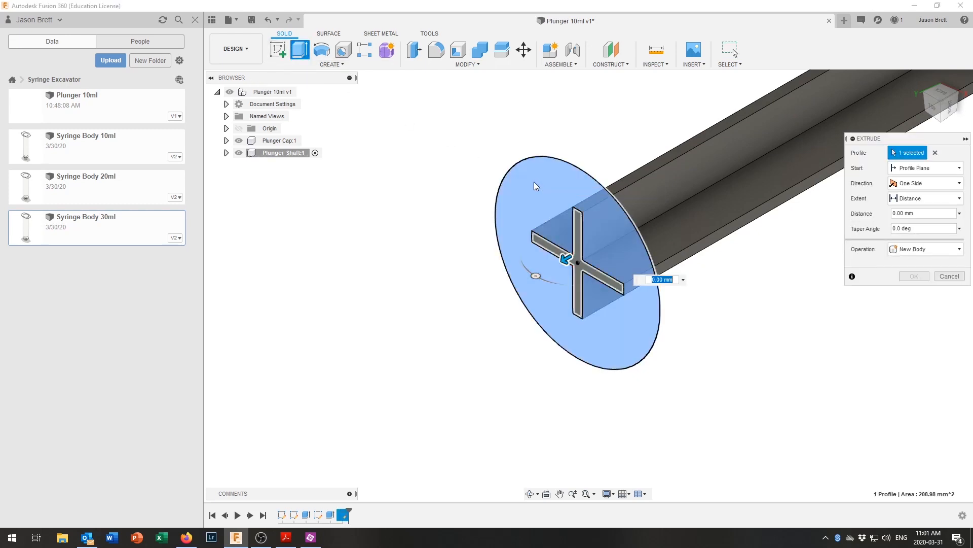
click(582, 239)
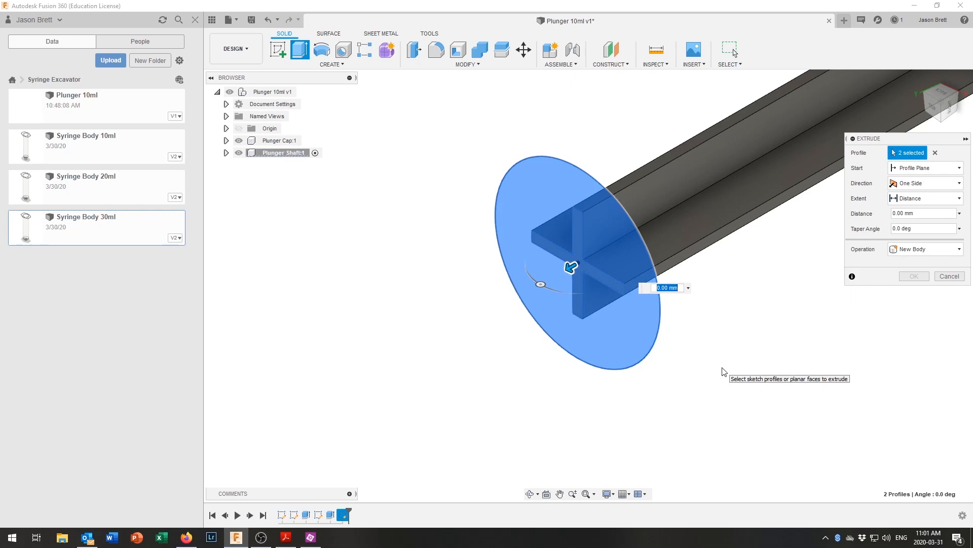
click(936, 212)
text(2)
key(Return)
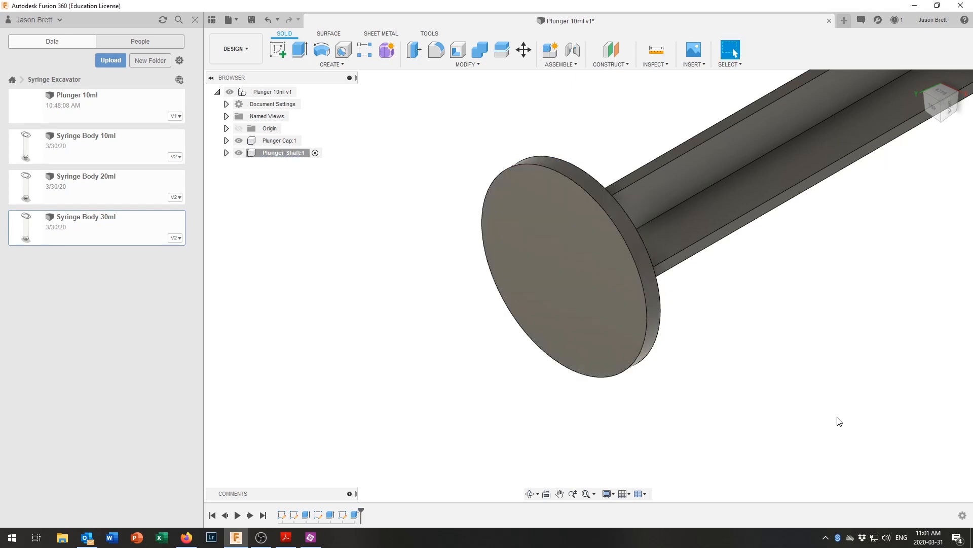
Step: Assign the ABS Plastic physical material to the Plunger Shaft component
scroll(798, 401, down, 3)
middle_drag(793, 350, 503, 436)
scroll(504, 436, down, 2)
scroll(503, 436, down, 1)
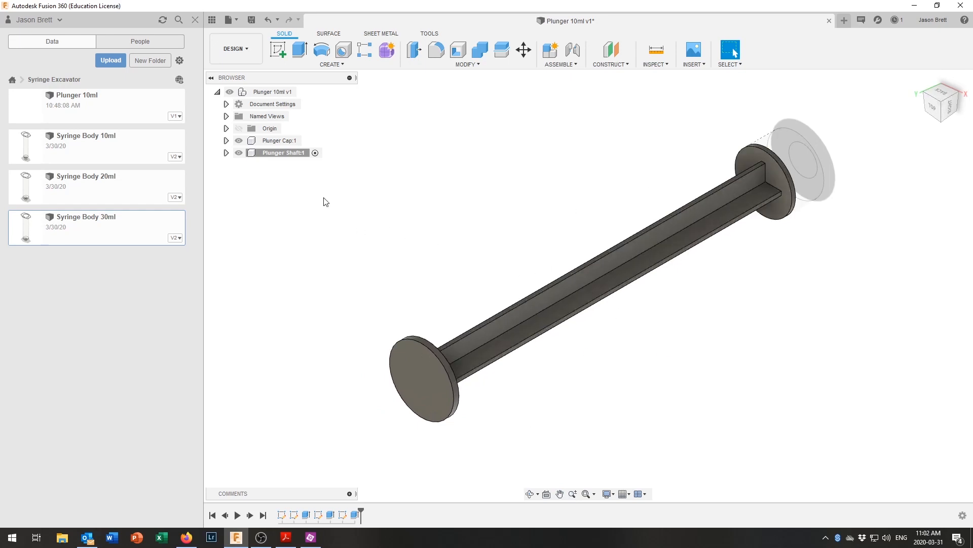
right_click(278, 155)
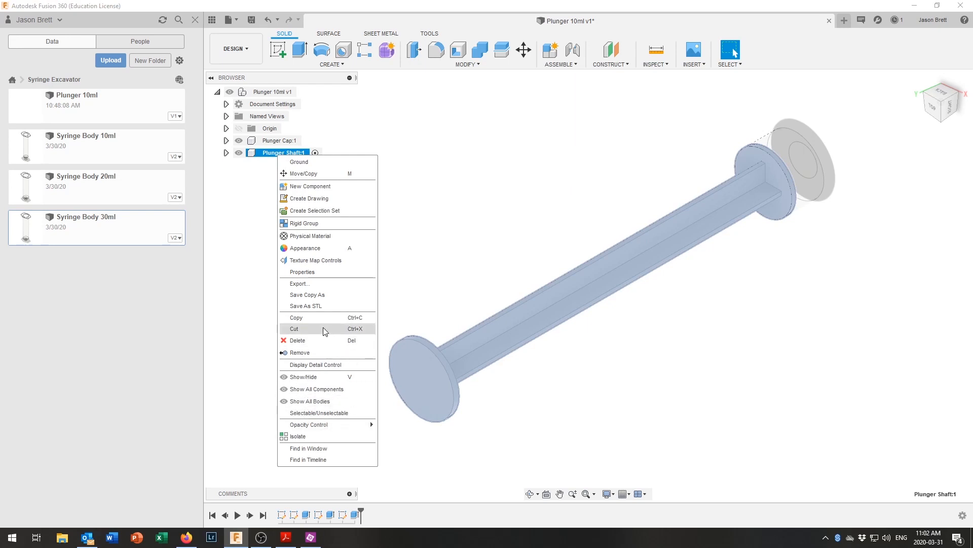
click(315, 236)
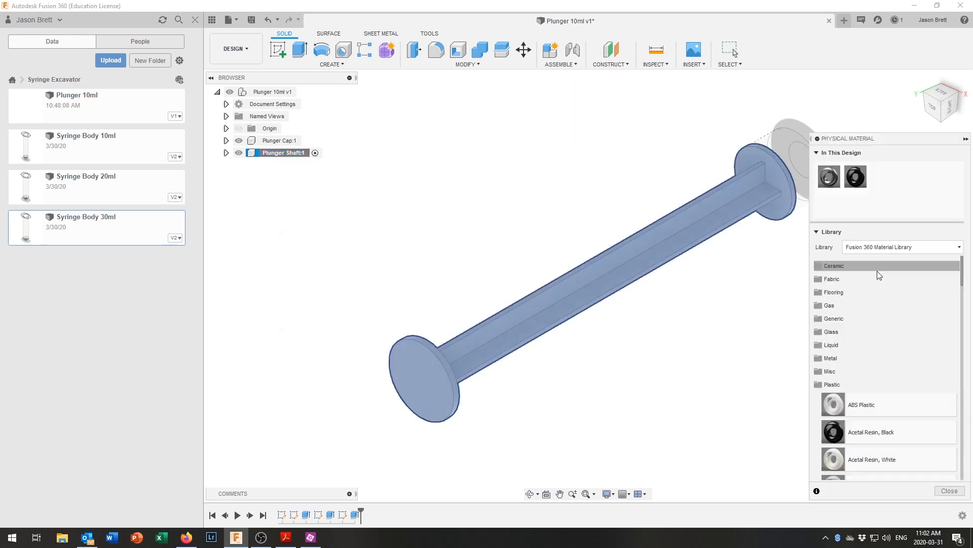
scroll(875, 384, down, 3)
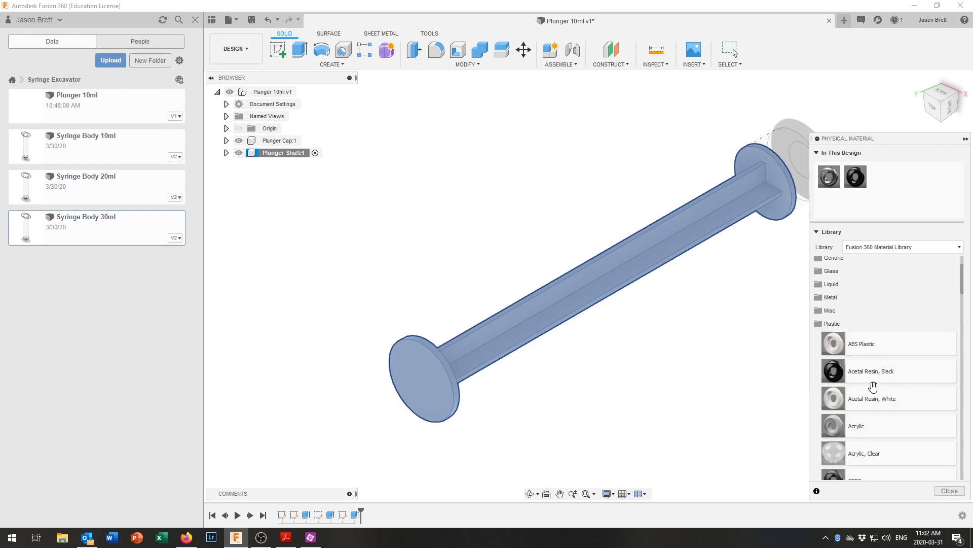
drag(839, 348, 608, 295)
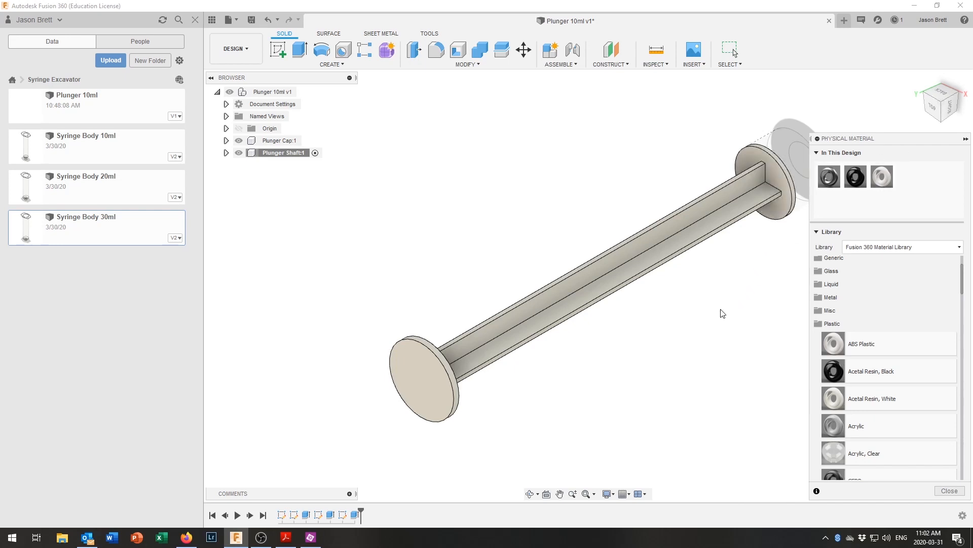
click(950, 491)
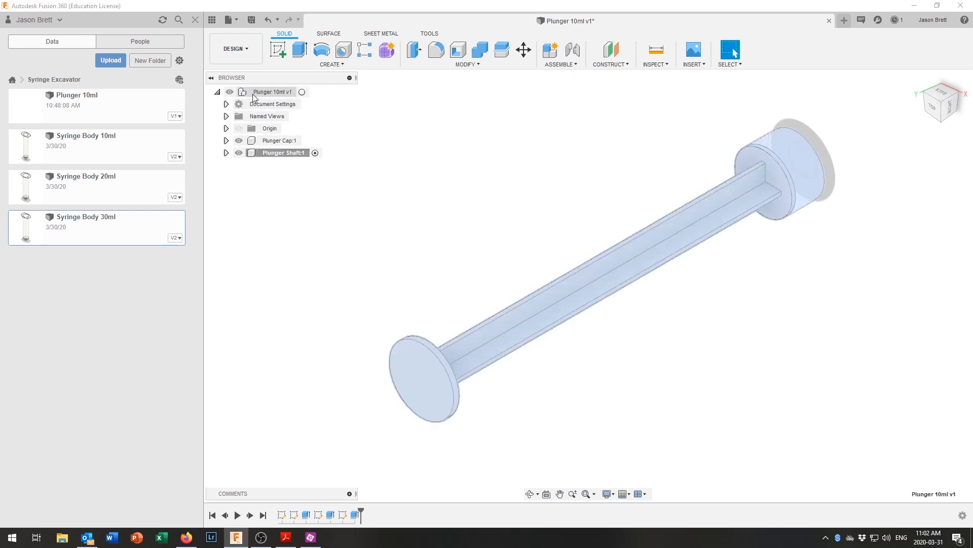
Step: Activate the top-level Plunger 10ml component and view the complete plunger from its end disc side
click(303, 93)
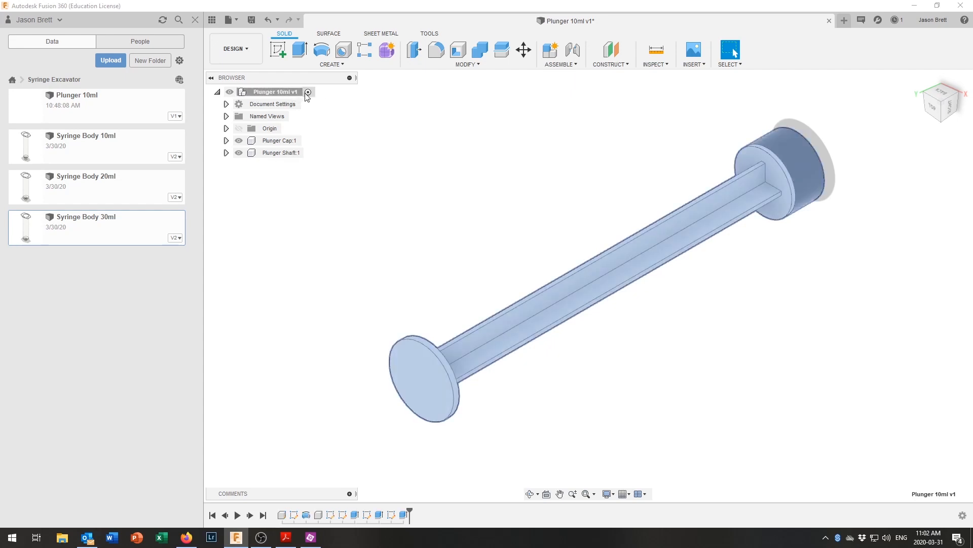
click(608, 192)
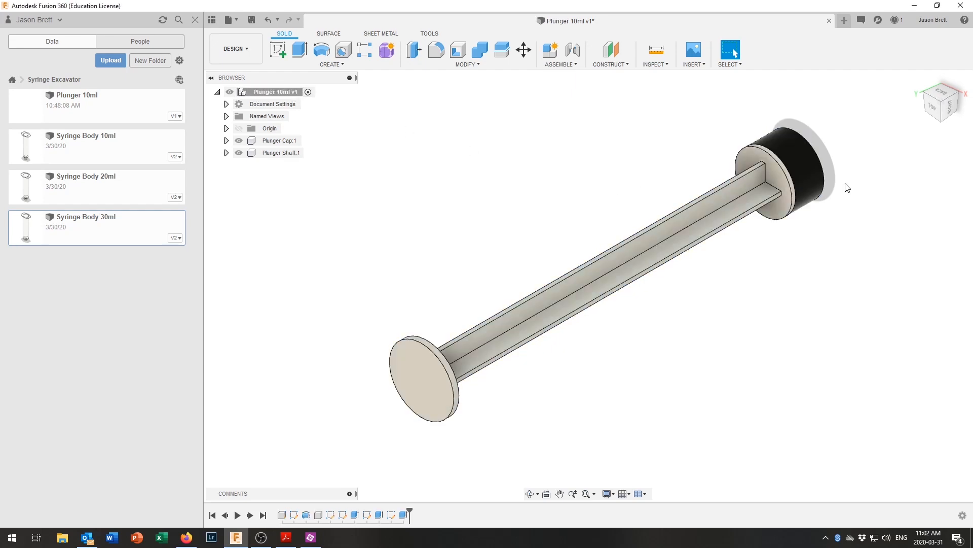
scroll(848, 187, up, 2)
shift+middle_drag(806, 245, 792, 346)
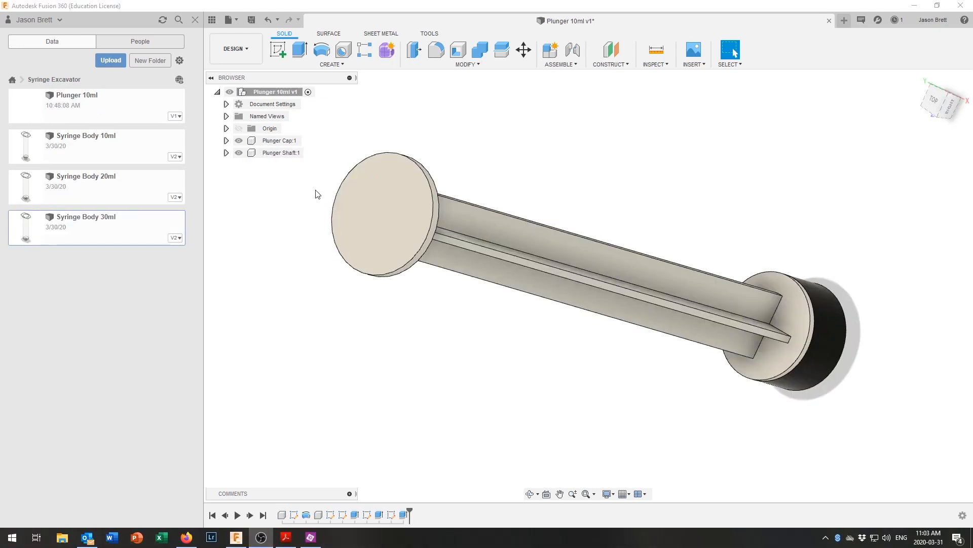
Step: Save the 10 ml plunger design, save a copy as Plunger 20ml in Syringe Excavator, and accept its version description
click(251, 19)
click(476, 260)
click(229, 19)
click(243, 124)
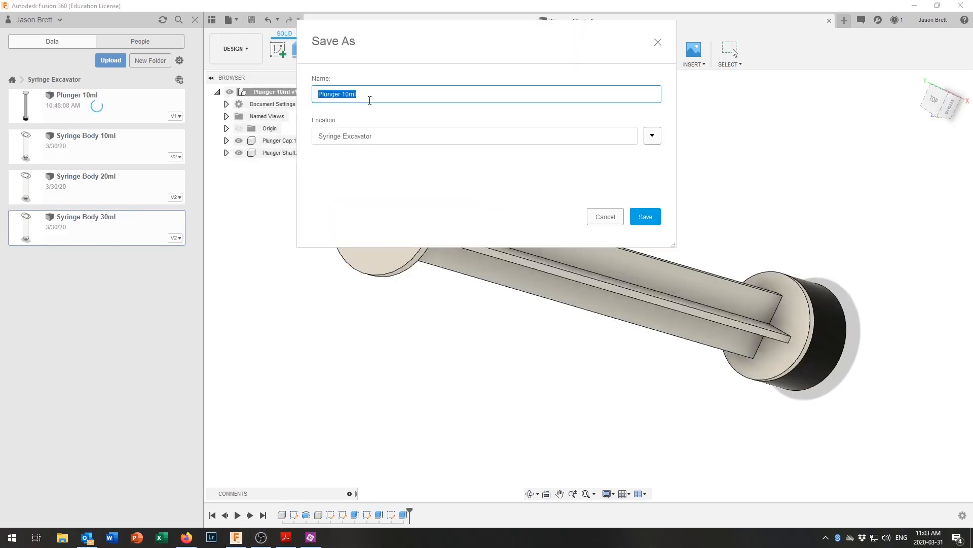
click(642, 219)
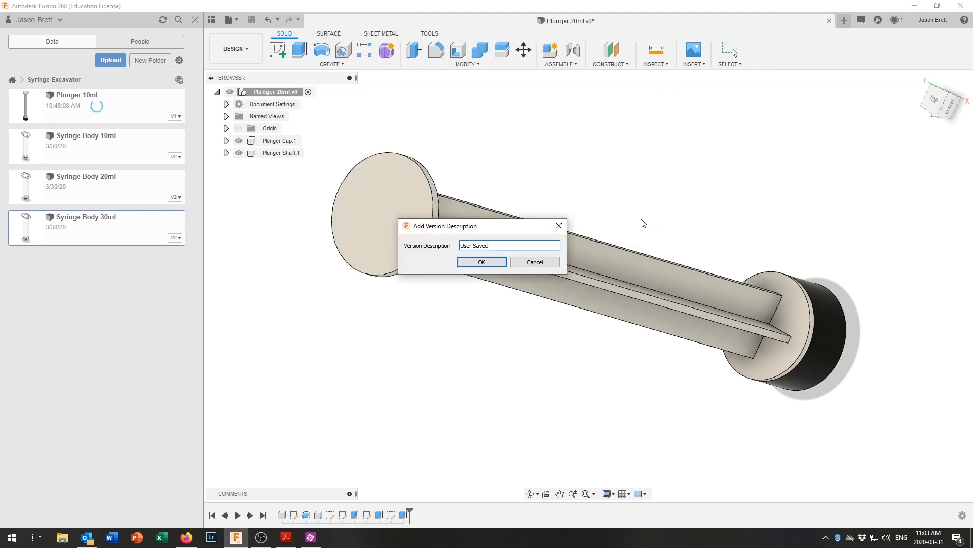
click(493, 263)
Step: Set the Plunger Cap profile's width to 10 mm and straight side height to 8 mm, and finish the sketch
click(227, 141)
click(236, 177)
double_click(289, 189)
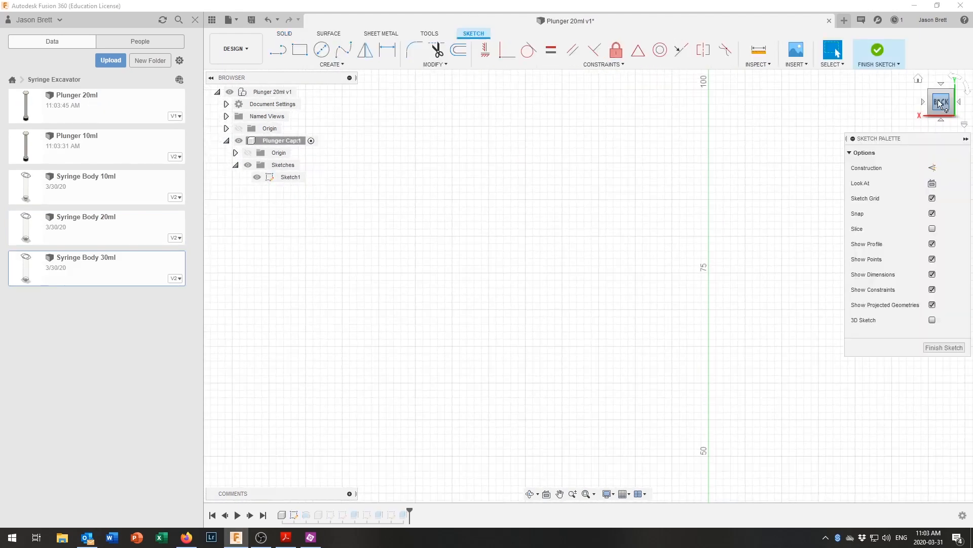
scroll(614, 351, up, 5)
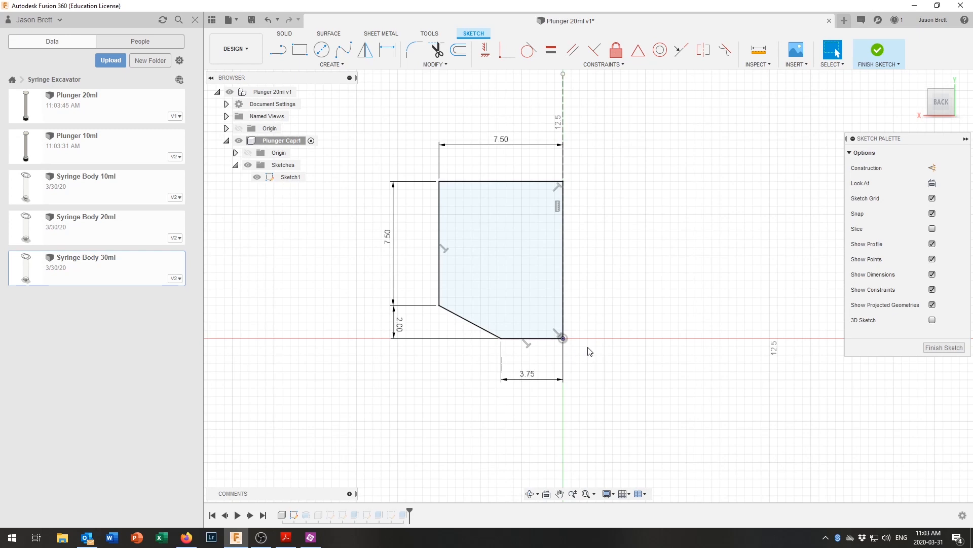
double_click(502, 140)
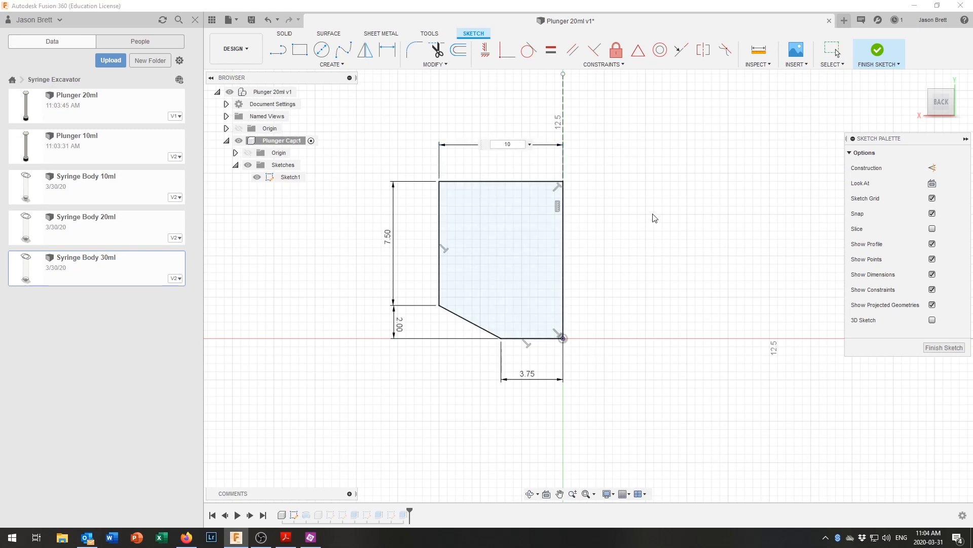
text(10)
key(Return)
double_click(346, 236)
text(8)
key(Return)
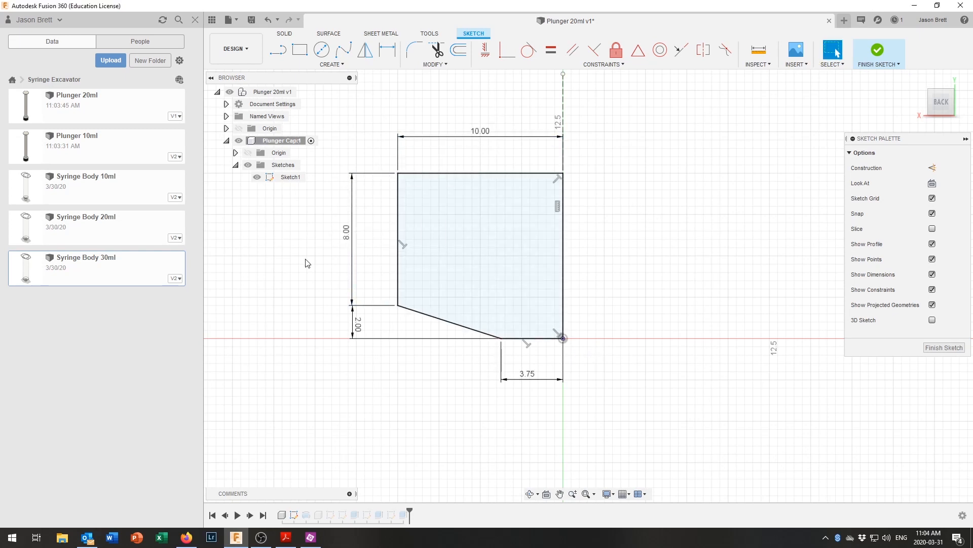
click(878, 51)
Step: Set the Plunger Shaft cross profile's rib thickness to 1.15 mm and its length to 14.6 mm, and finish the sketch
click(226, 201)
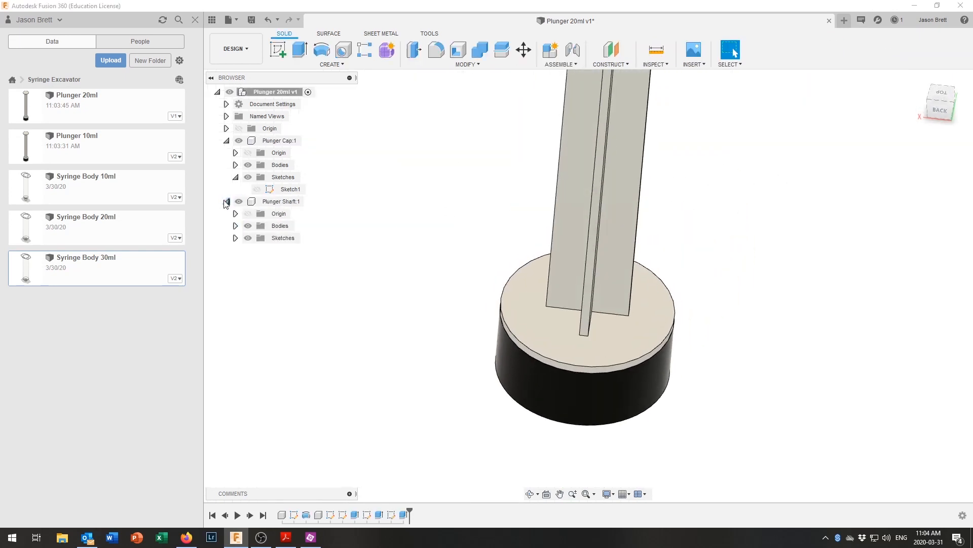
click(235, 238)
click(315, 201)
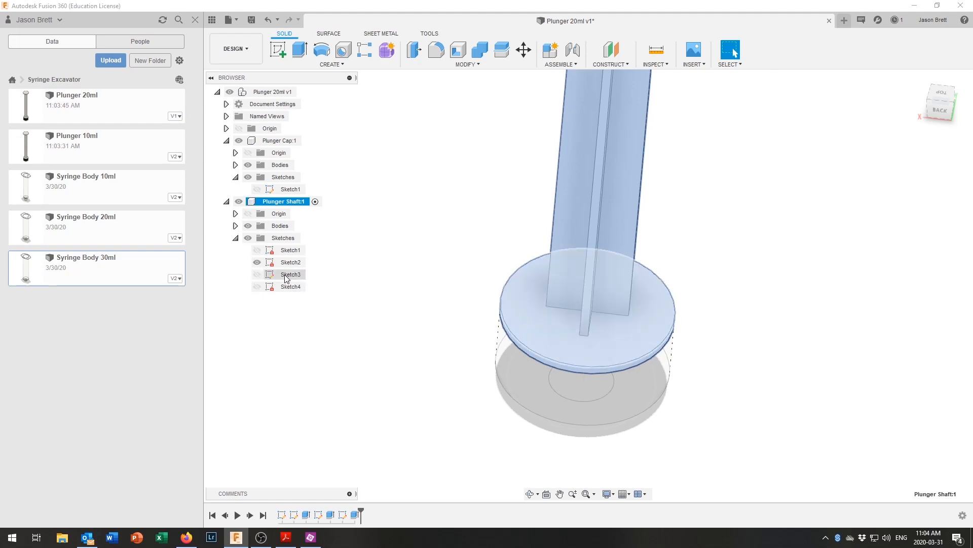
double_click(289, 275)
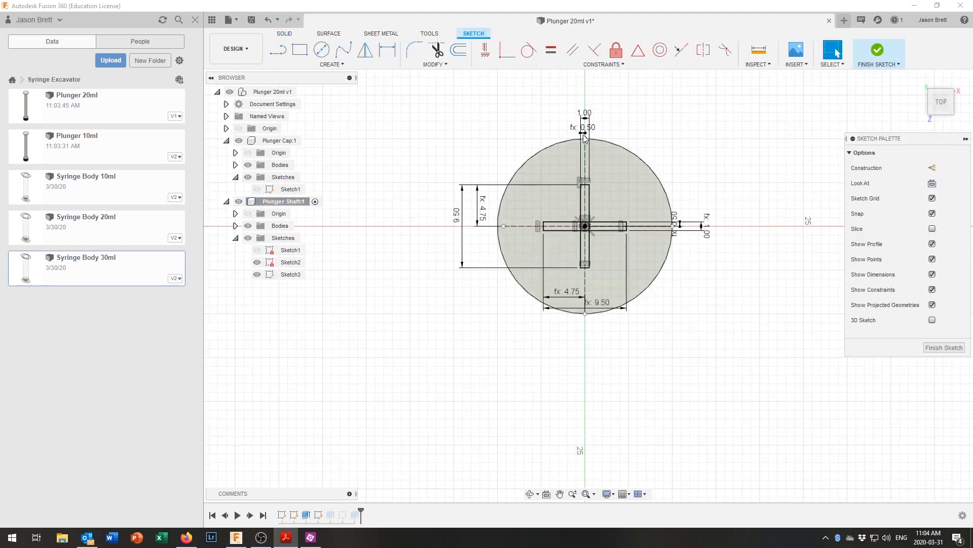
double_click(586, 113)
text(1.15)
key(Return)
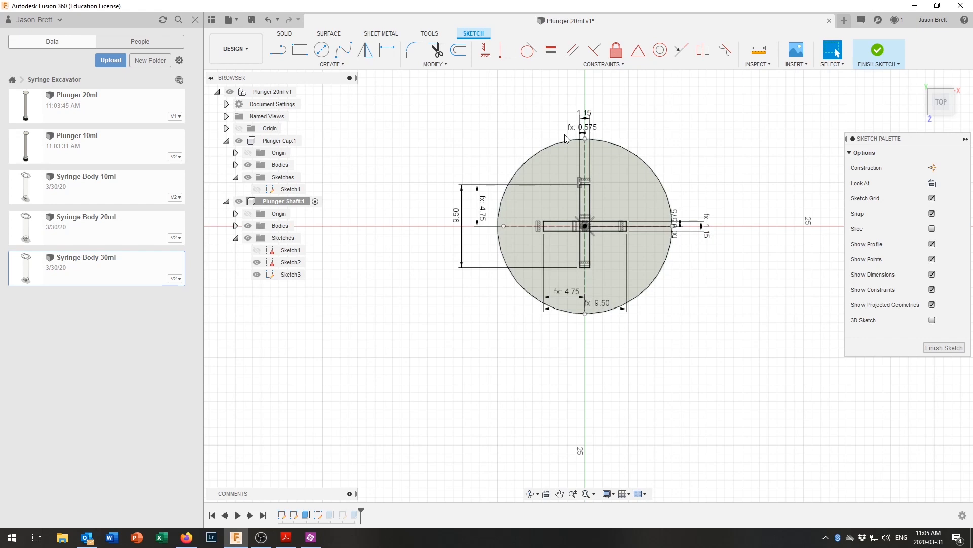
double_click(456, 220)
text(14.6)
key(Return)
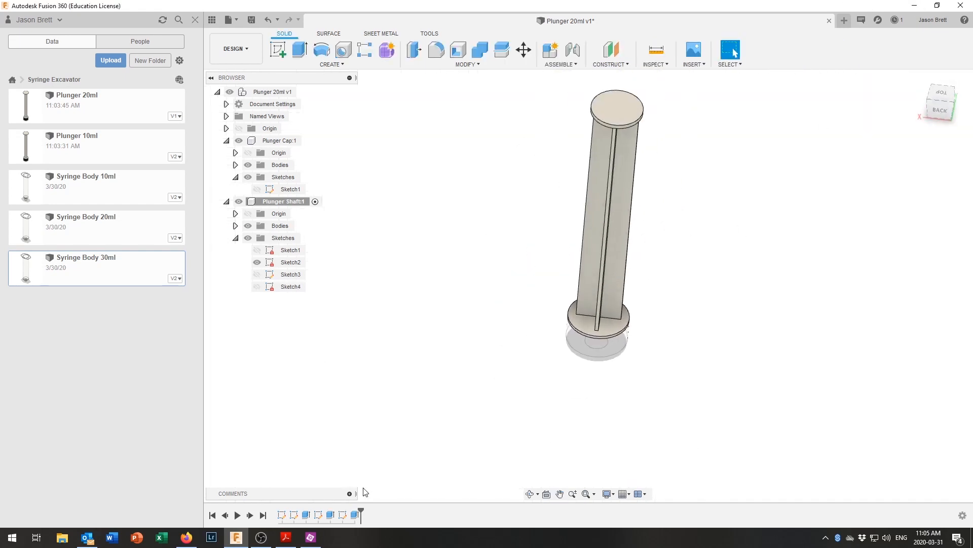
Step: Set the extrusion distance of the Plunger Shaft's cross-shaped ribs to 100.5 mm
double_click(330, 515)
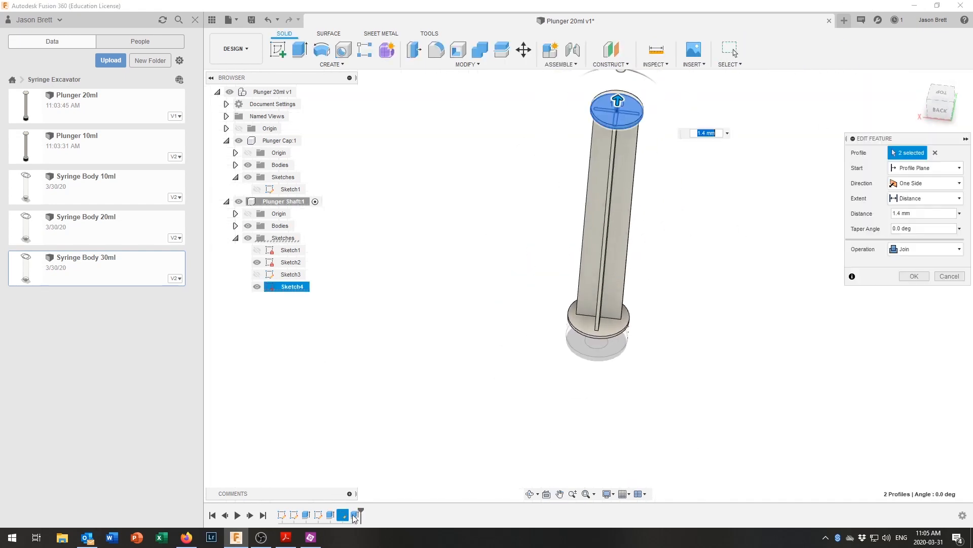
click(905, 214)
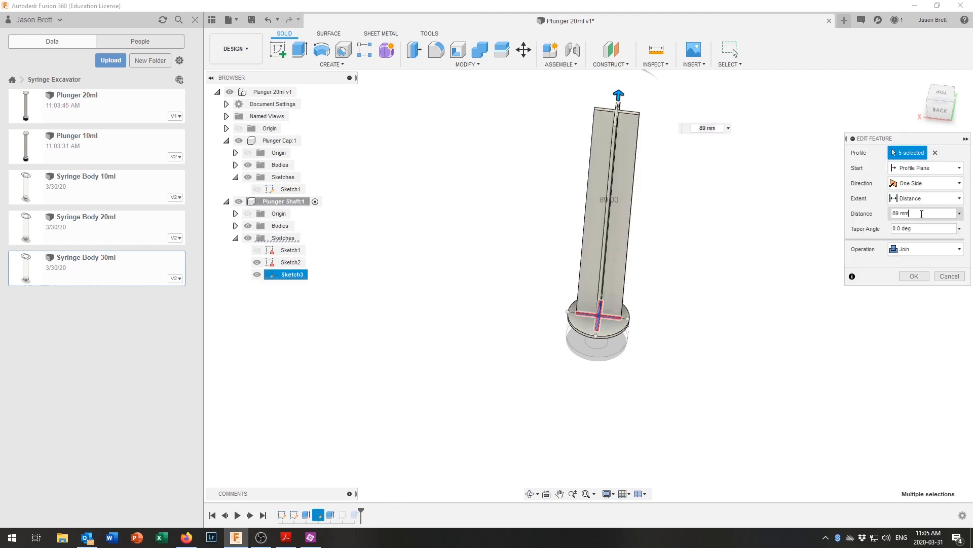
text(100.8)
key(Return)
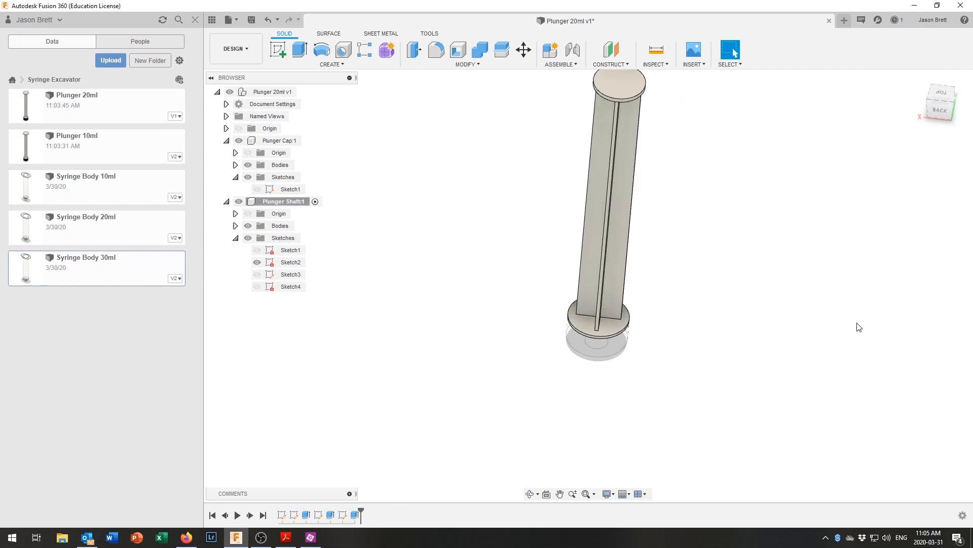
Step: Set the end disc circle's diameter to 22.9 mm, finish the sketch, and set the disc's extrusion distance to 1.6 mm
scroll(696, 323, down, 2)
double_click(290, 286)
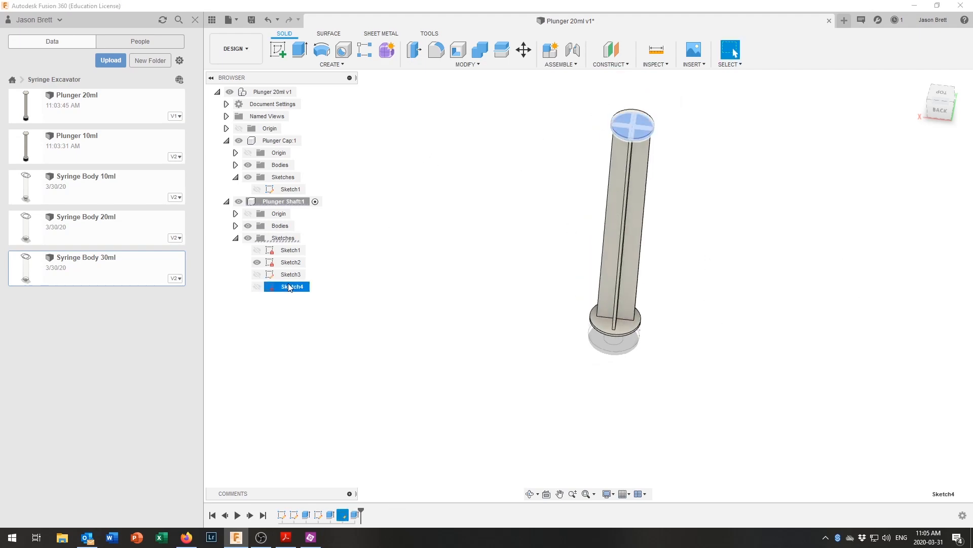
text(22.9)
key(Return)
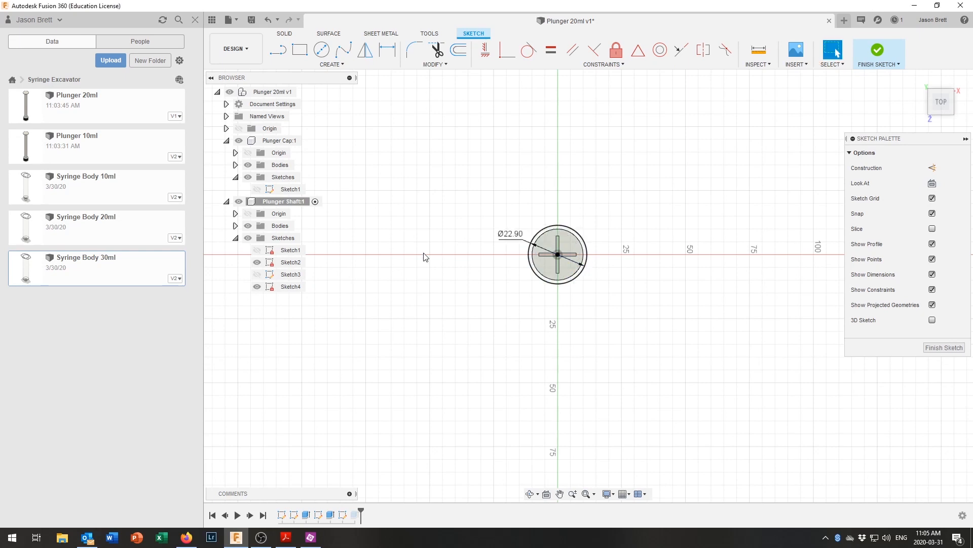
click(879, 54)
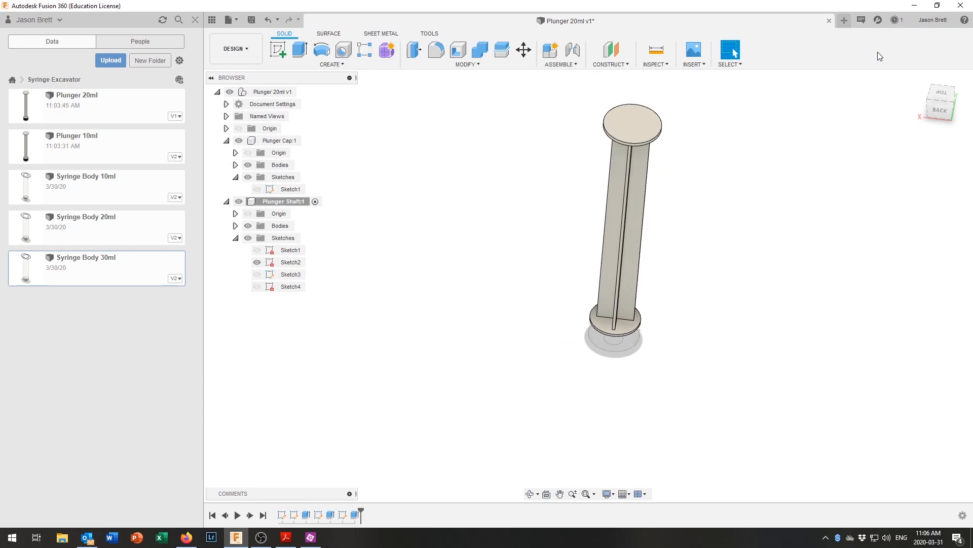
double_click(342, 515)
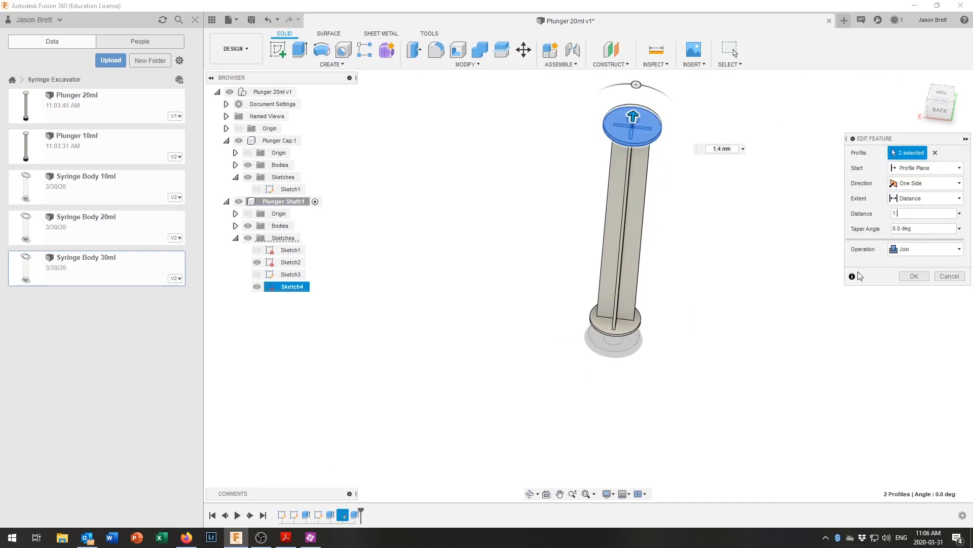
key(Return)
Step: Save the Plunger 20ml design, and save it again with its top-level component active
click(251, 19)
click(474, 262)
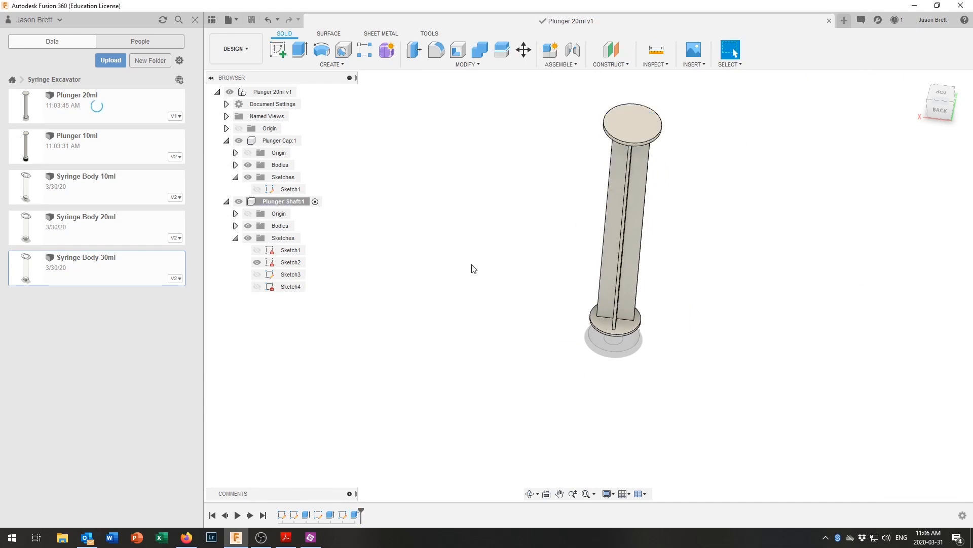
click(252, 21)
click(481, 262)
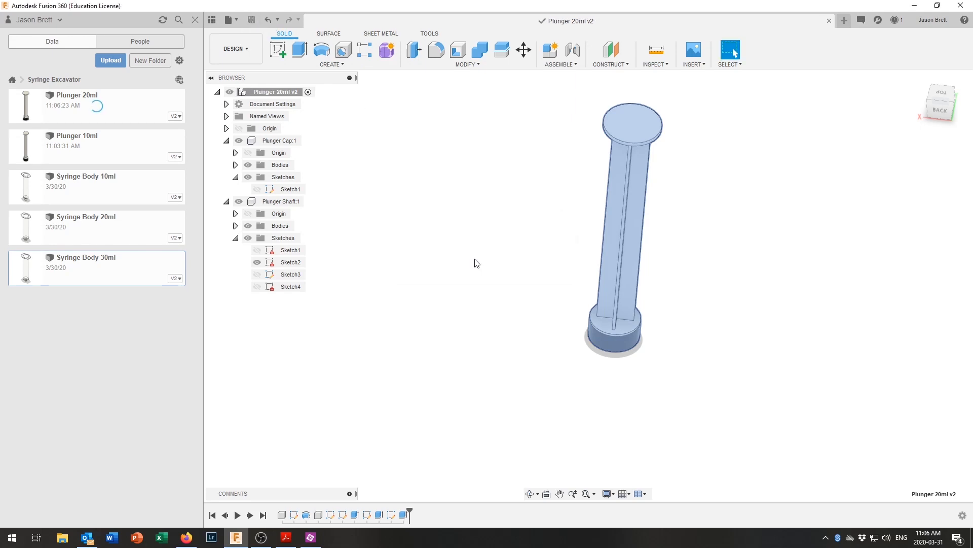
Step: Save a copy of the design as Plunger 30ml in Syringe Excavator and accept its version description
click(229, 20)
click(238, 125)
text(Plunger 30ml)
click(644, 216)
click(488, 262)
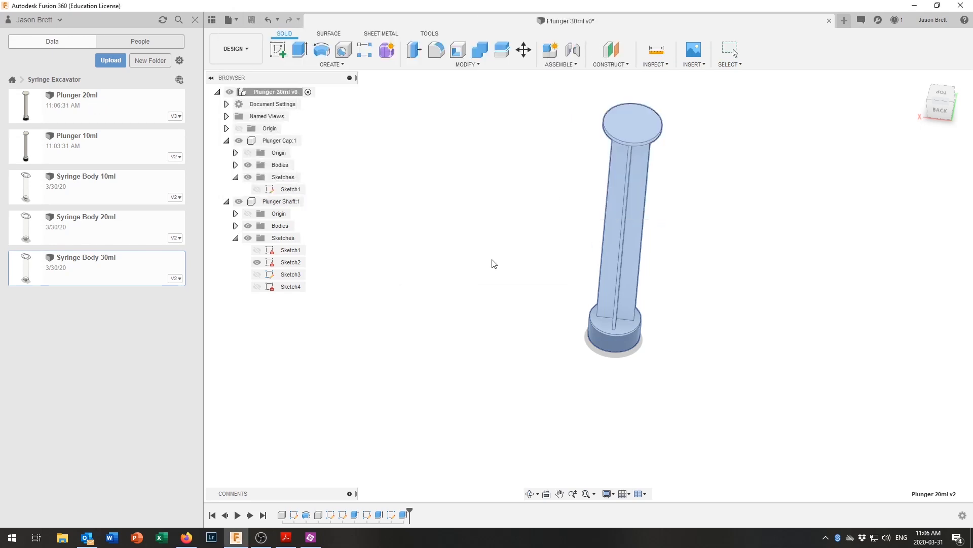
Step: Set the Plunger Cap profile's width and straight side height to 11 mm each, and finish the sketch
click(309, 141)
double_click(286, 189)
double_click(535, 160)
text(11)
key(Return)
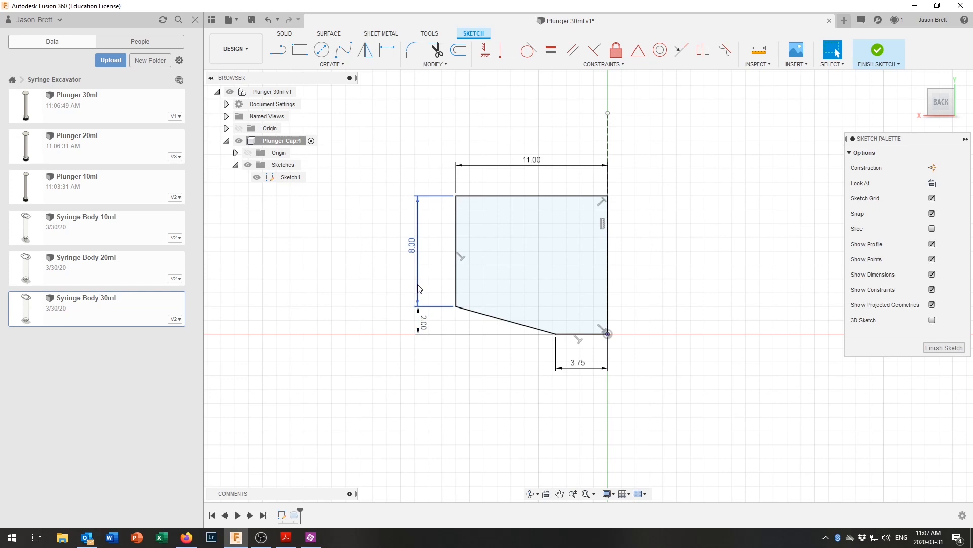
double_click(412, 246)
text(11)
key(Return)
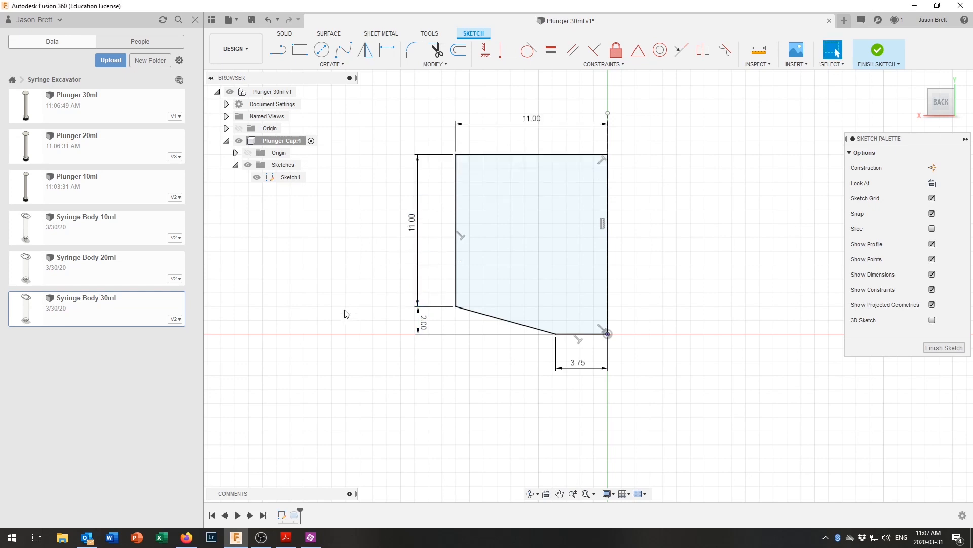
click(877, 49)
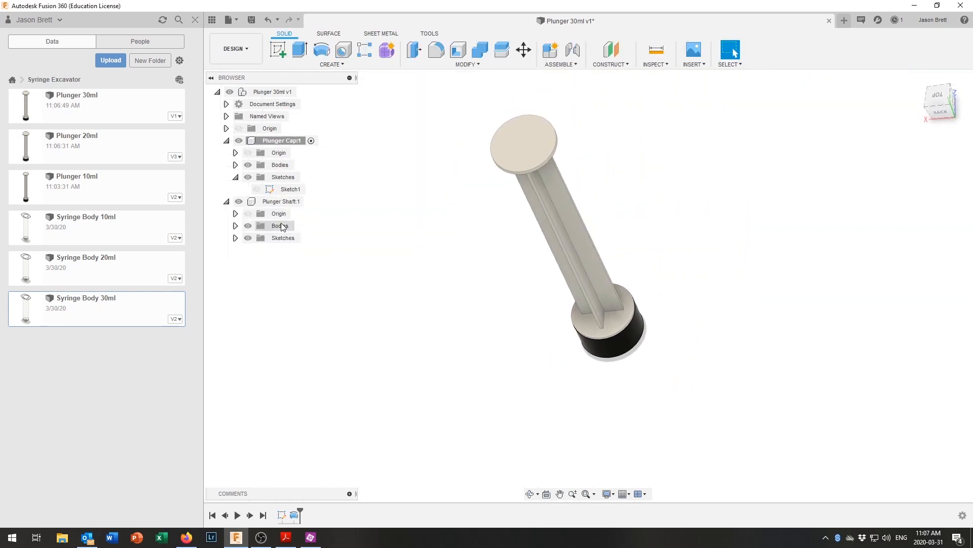
Step: Set the shaft cross profile's rib thickness to 1.3 mm and its length to 15.5 mm, and finish the sketch
click(313, 201)
click(236, 237)
double_click(290, 250)
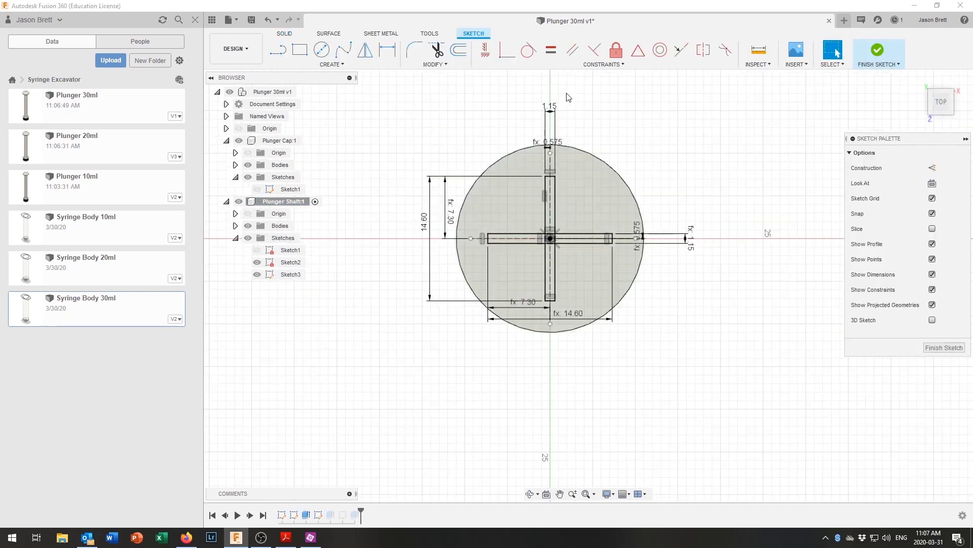
click(552, 107)
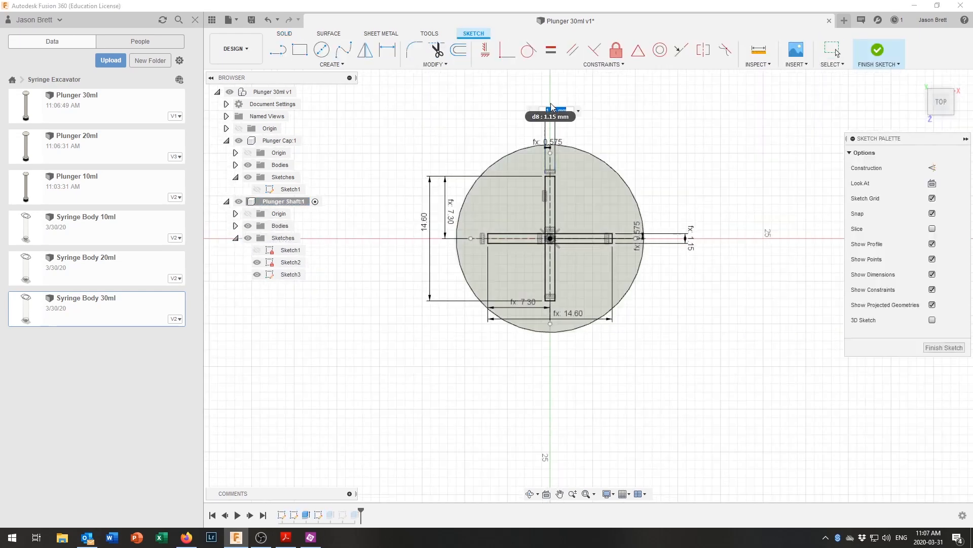
text(1.3)
key(Return)
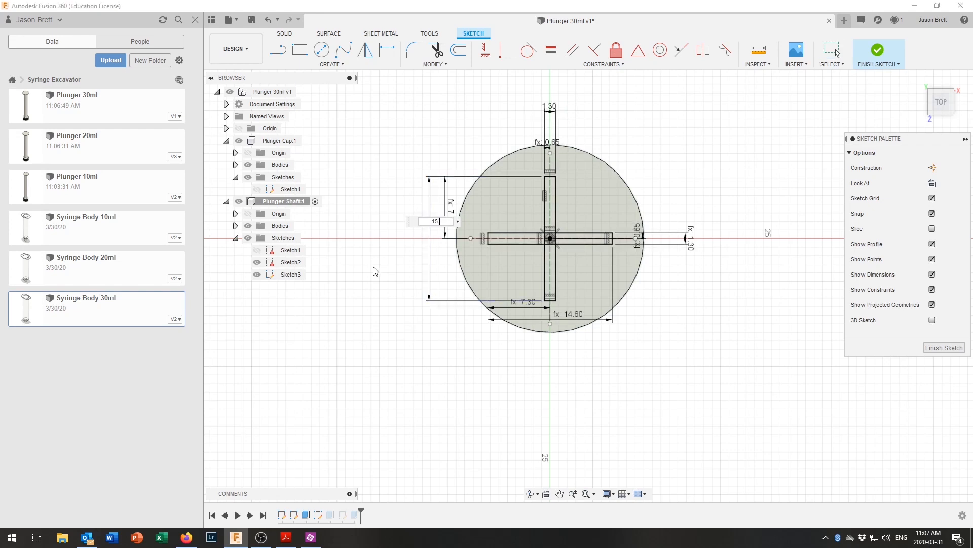
click(878, 50)
shift+middle_drag(632, 277, 572, 289)
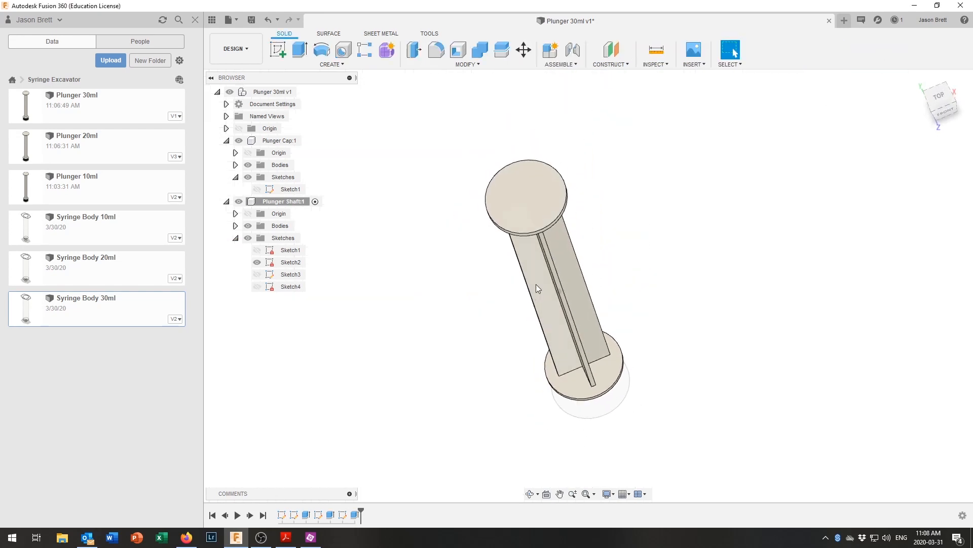
Step: Increase the extrusion distance of the shaft's cross-shaped ribs and check the end disc's extrusion settings
double_click(318, 515)
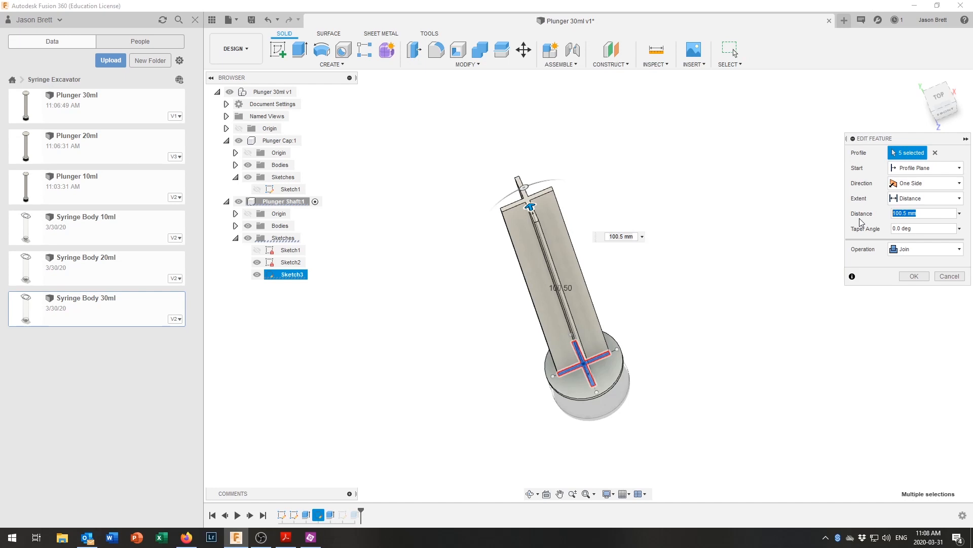
text(100)
key(Return)
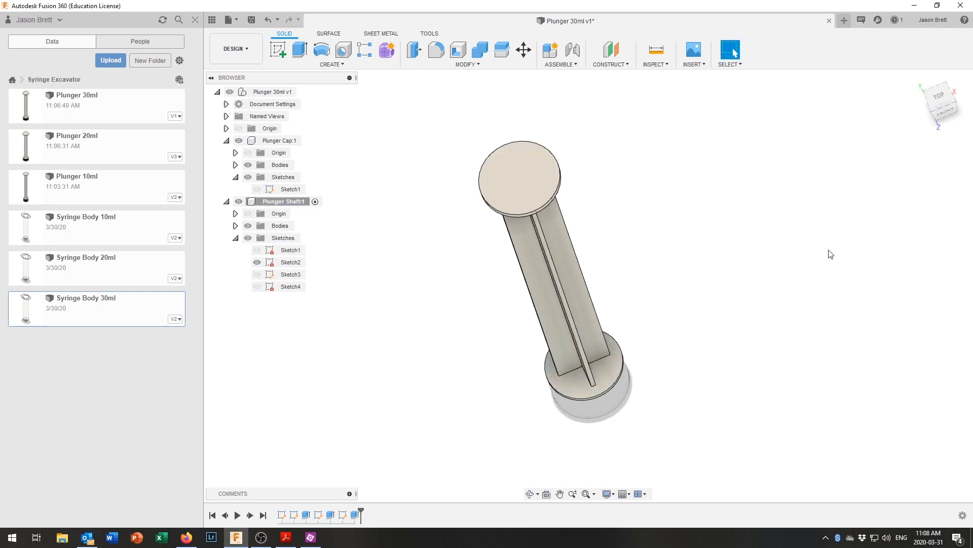
double_click(354, 514)
key(Escape)
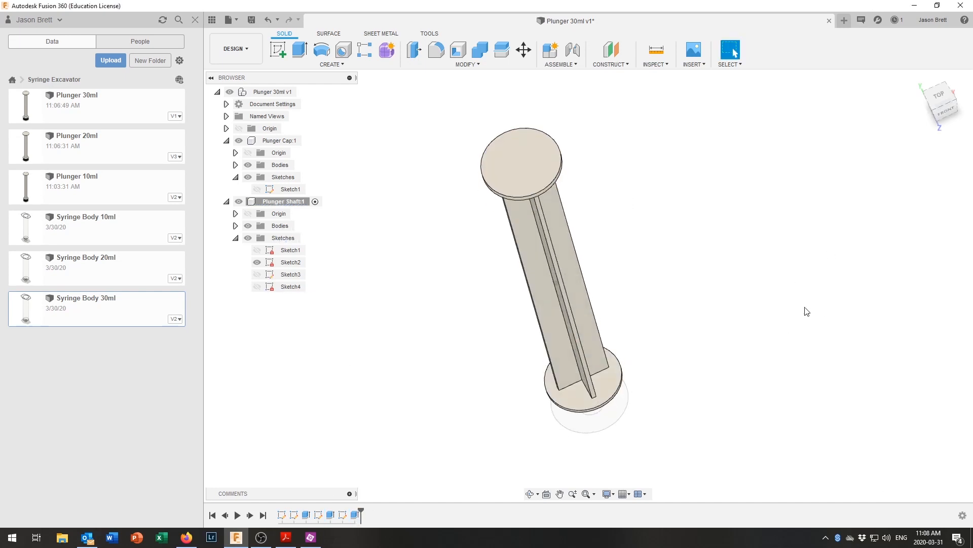
Step: Activate the top-level Plunger 30ml component and save the design as a new version
double_click(302, 93)
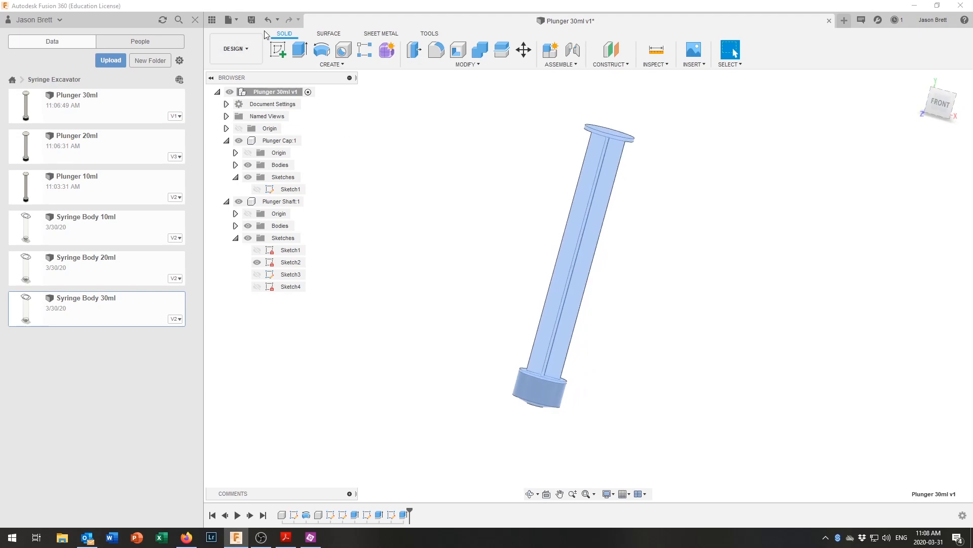
key(ctrl+s)
click(486, 262)
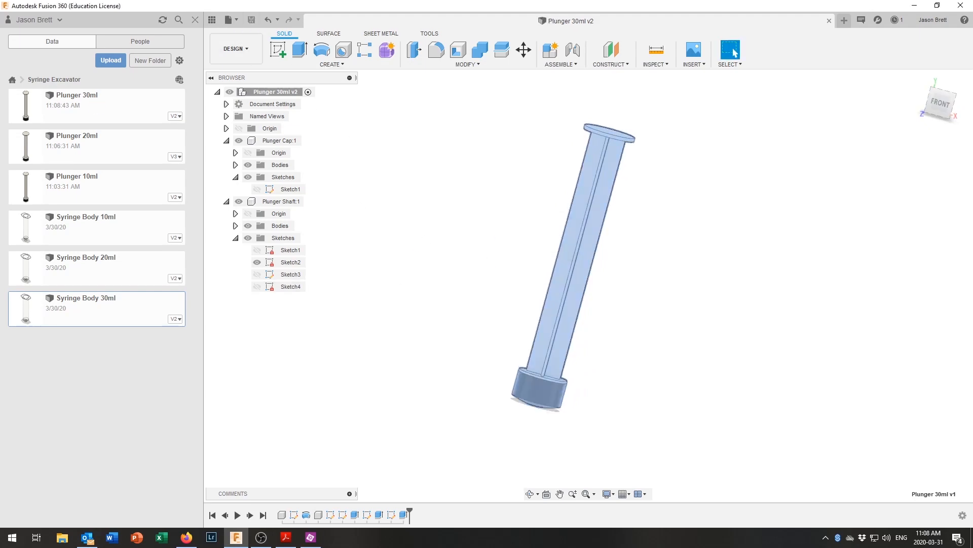
Step: Switch to Adobe Acrobat Reader and examine the Syringe Head Dimensions Drawing for the 10ml, 20ml and 30ml plungers
key(alt+Tab)
drag(343, 20, 417, 19)
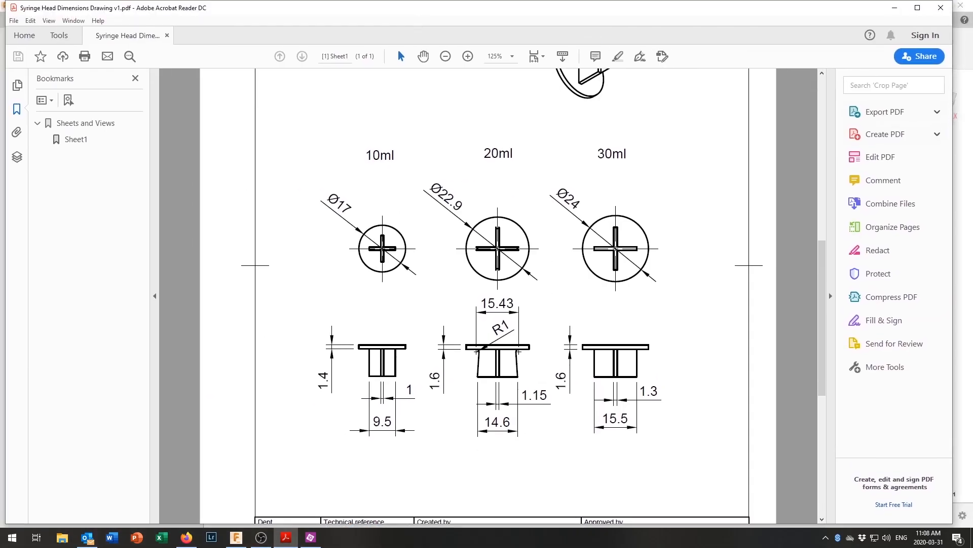
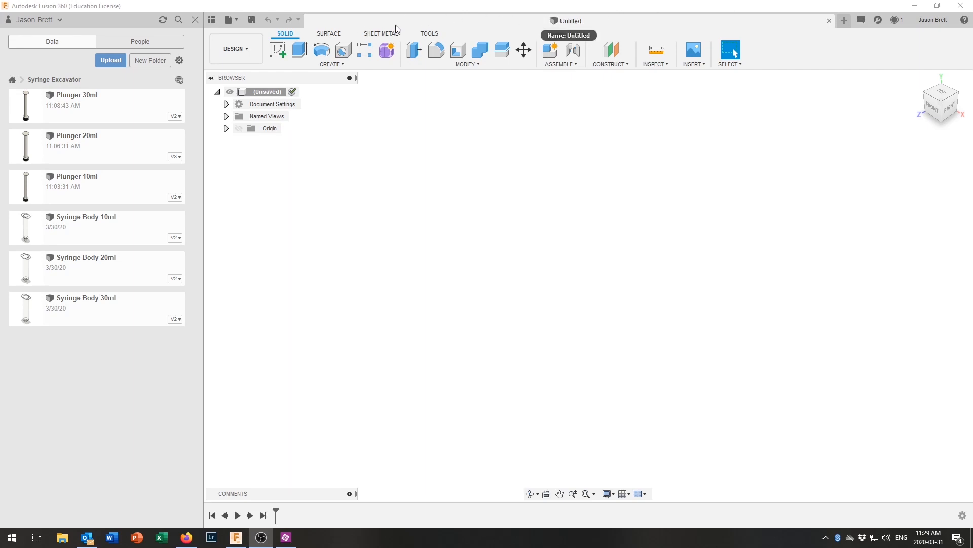
Step: Save the new empty design as Syringe 30ml in the Syringe Excavator project
click(227, 22)
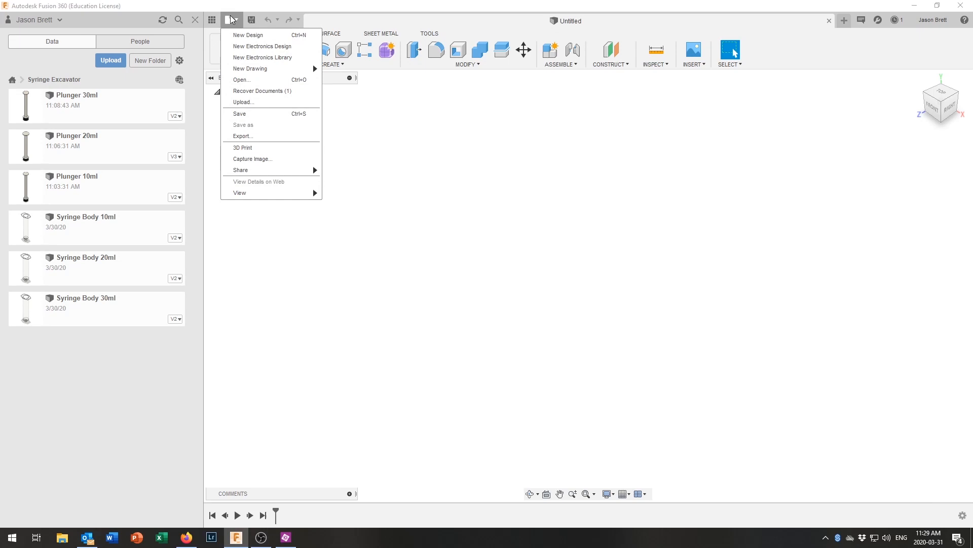
click(266, 114)
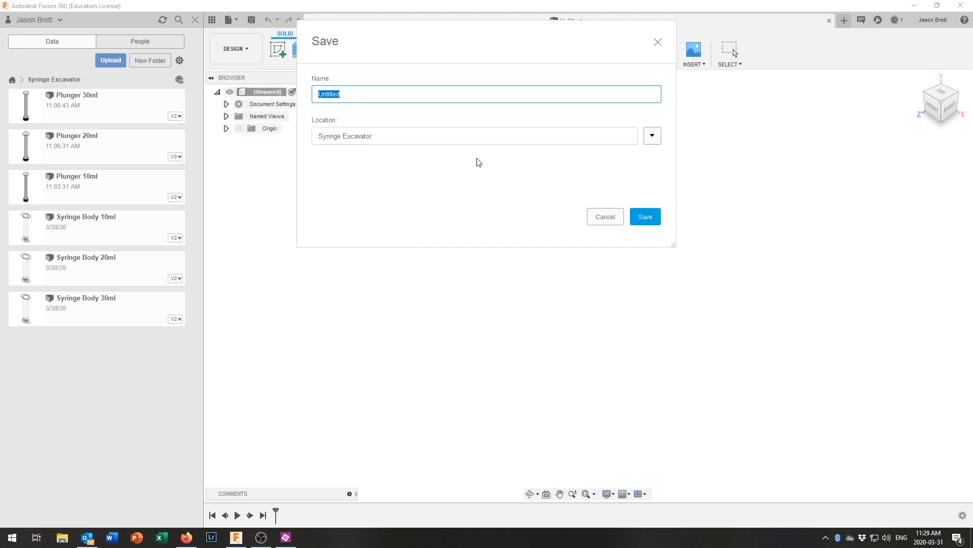
text(Sy)
key(ctrl+a)
key(BackSpace)
click(645, 217)
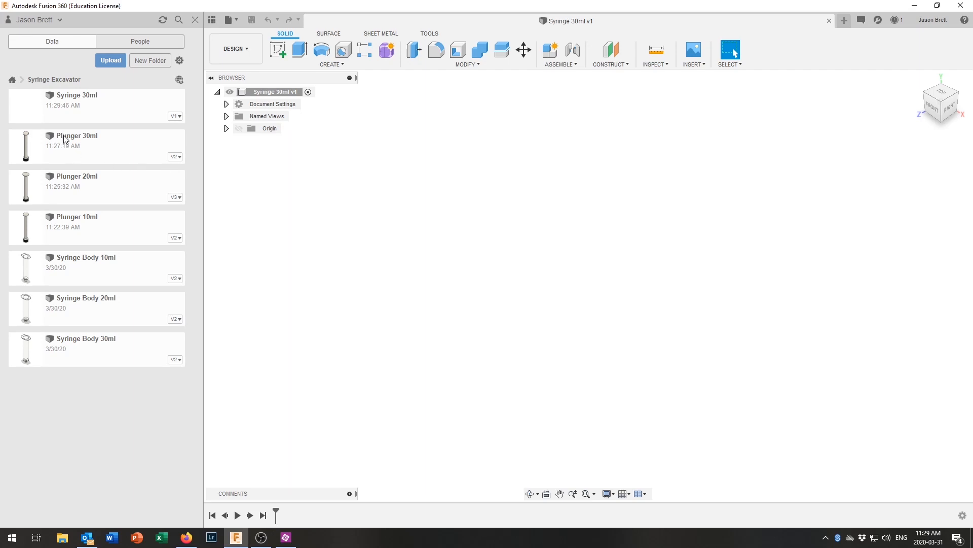
Step: Insert Plunger 30ml into the design at its default position and pull the cap away from the shaft's end disc
drag(64, 139, 499, 183)
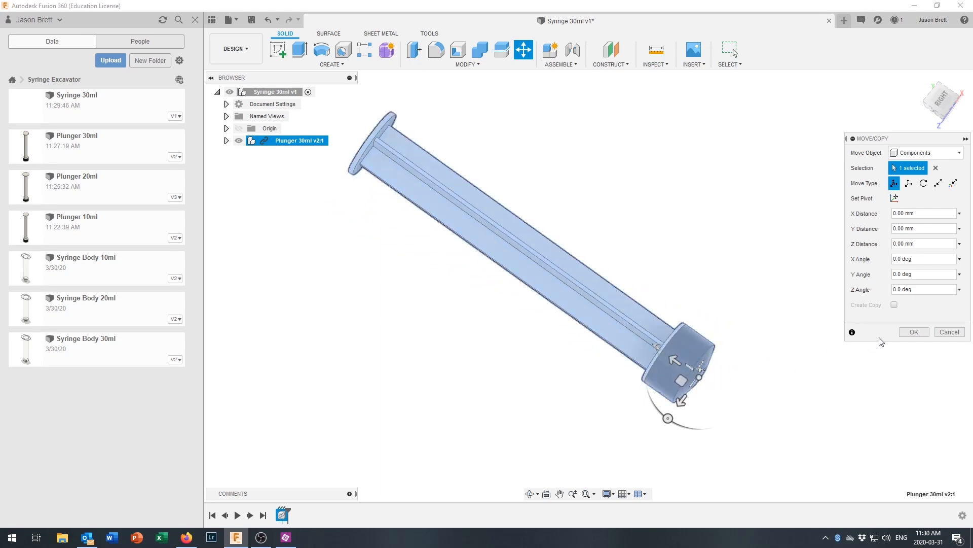
click(912, 332)
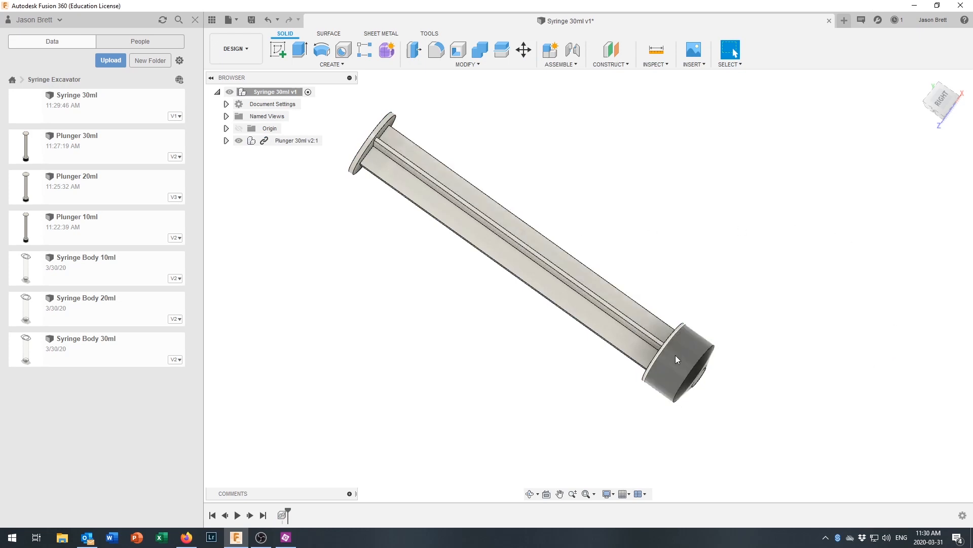
scroll(677, 356, down, 1)
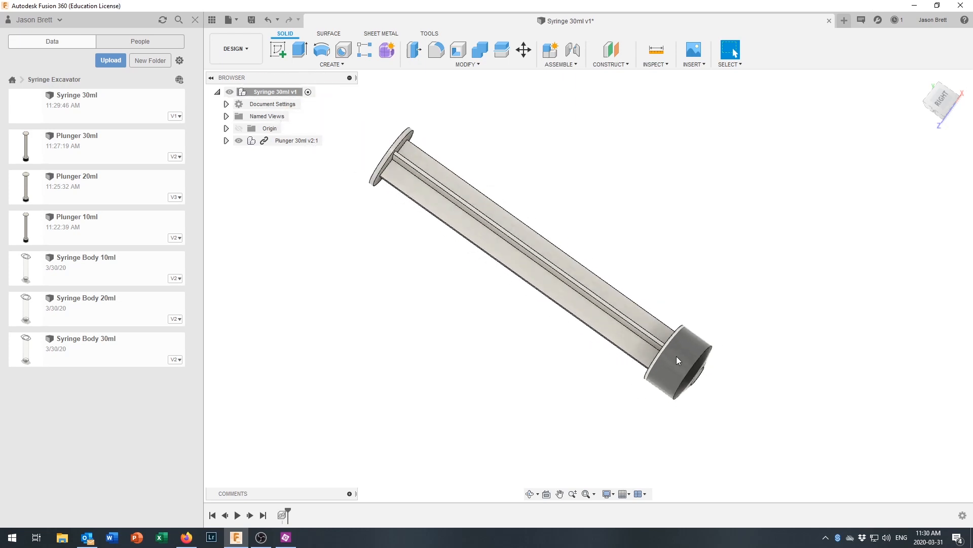
drag(680, 361, 711, 375)
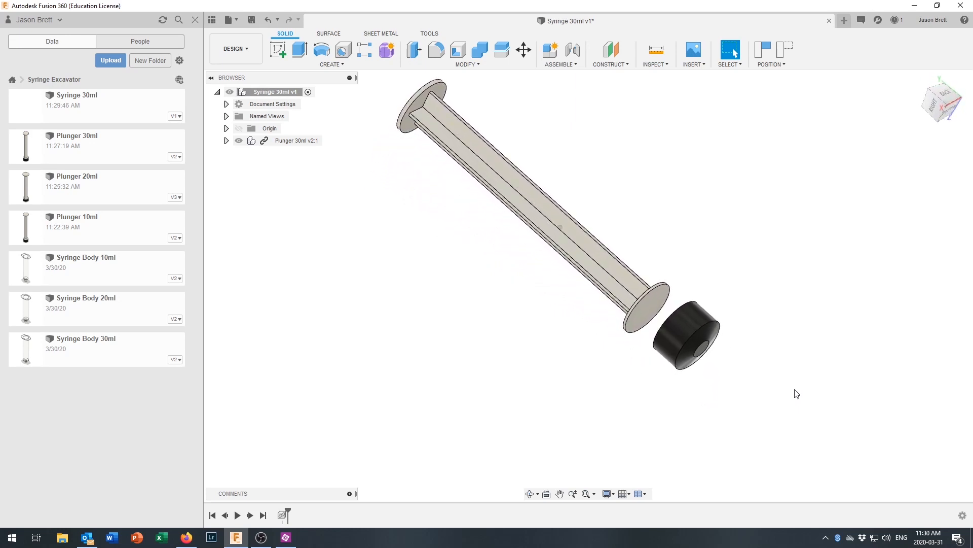
Step: Start a joint between the Plunger Shaft and Plunger Cap at the centre of their mating faces, continuing from the components' previous position
click(573, 49)
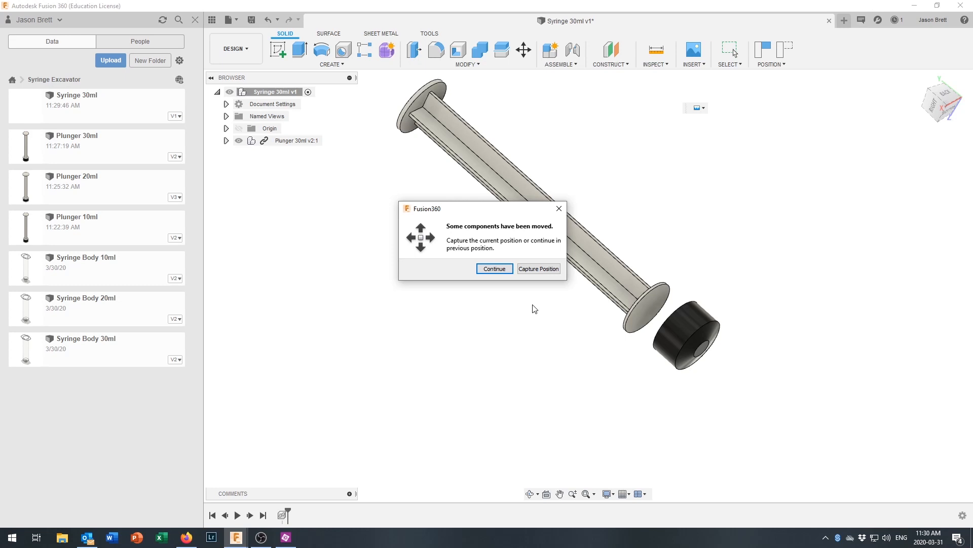
click(495, 269)
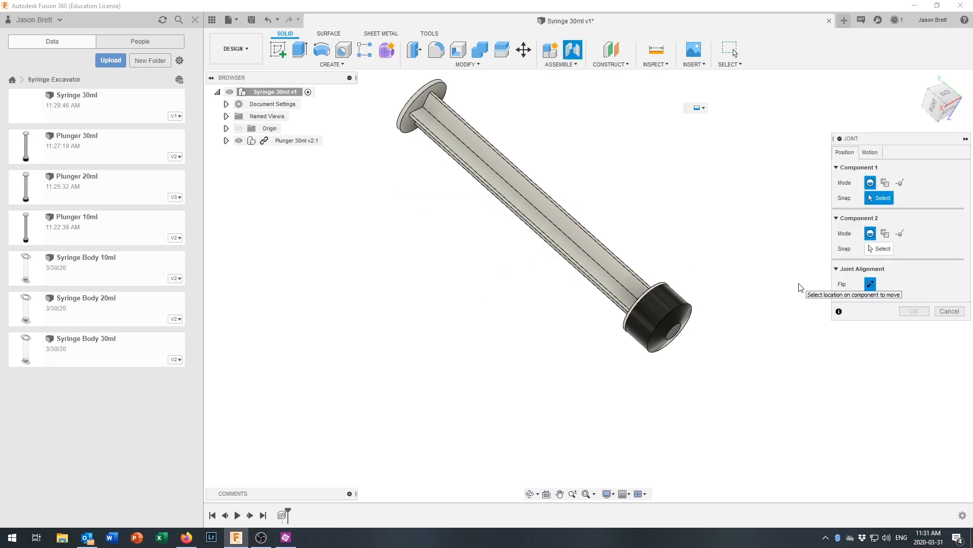
scroll(796, 287, up, 5)
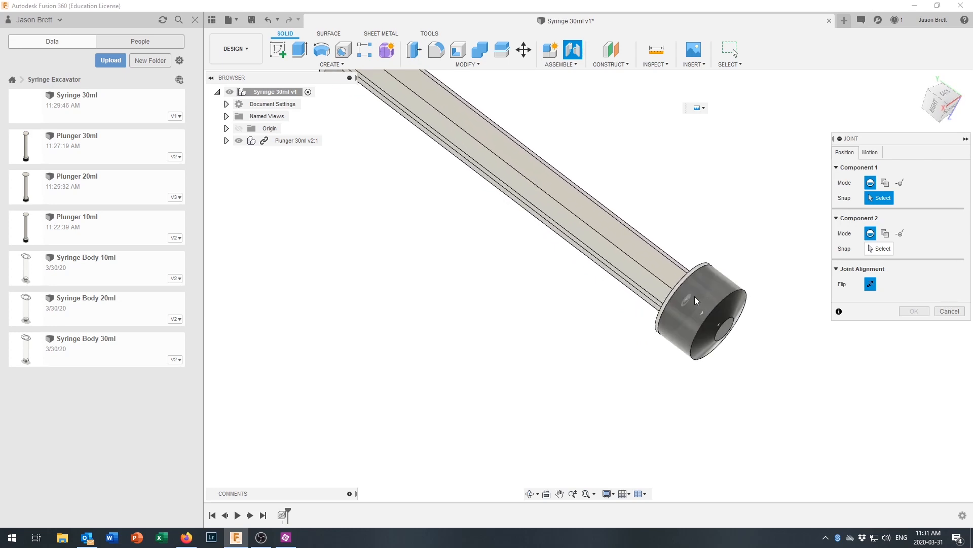
scroll(692, 298, up, 4)
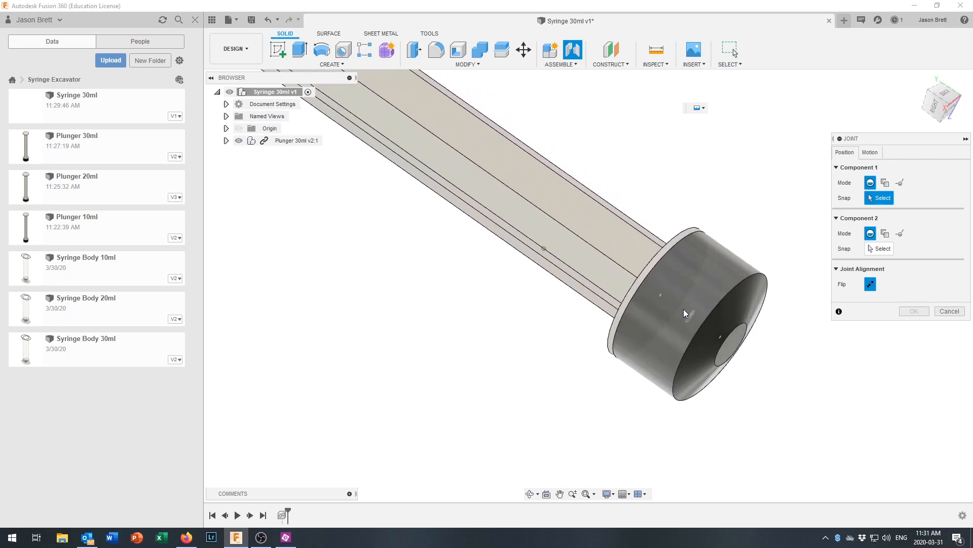
scroll(684, 308, up, 5)
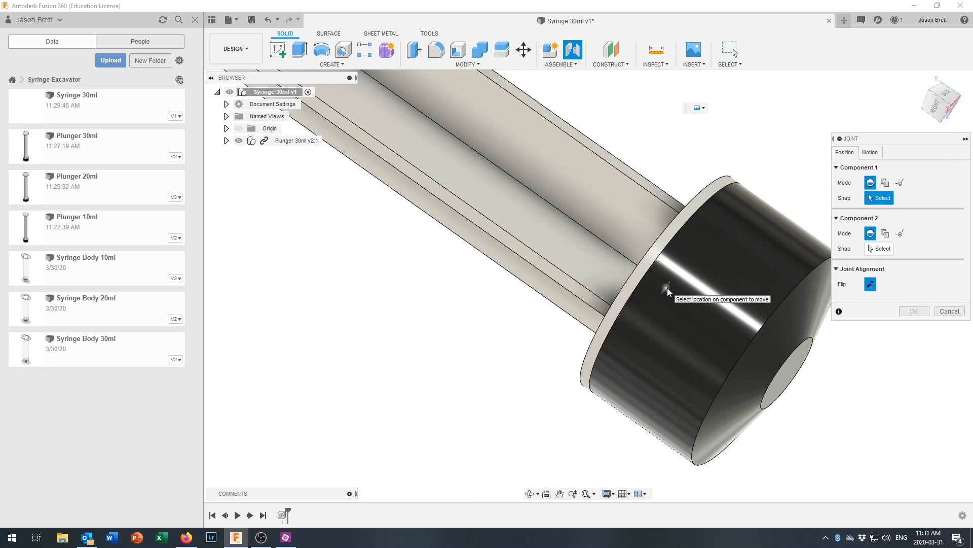
click(667, 287)
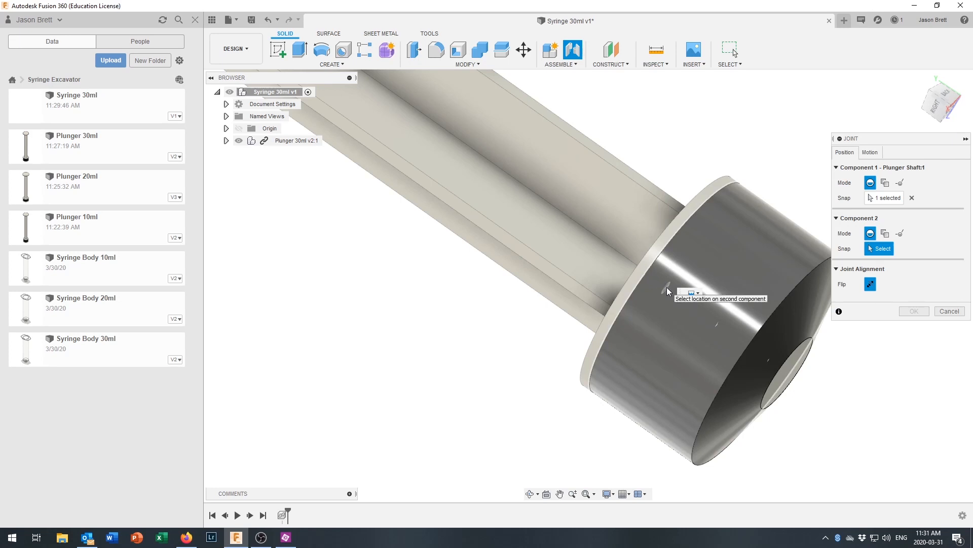
click(667, 287)
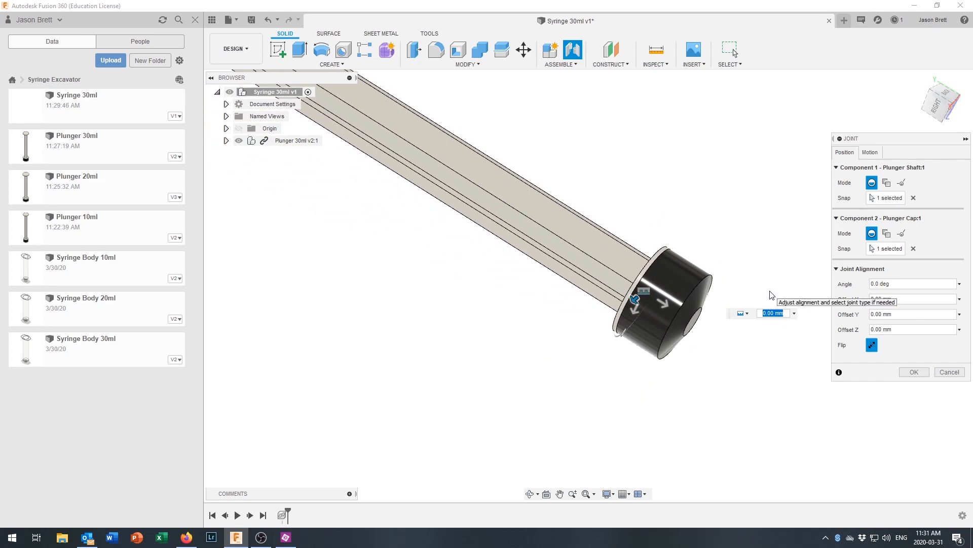
Step: Preview the Revolute, Slider, Cylindrical, Pin-slot, Planar and Ball motions, and create the cap-to-shaft joint as Rigid
click(877, 152)
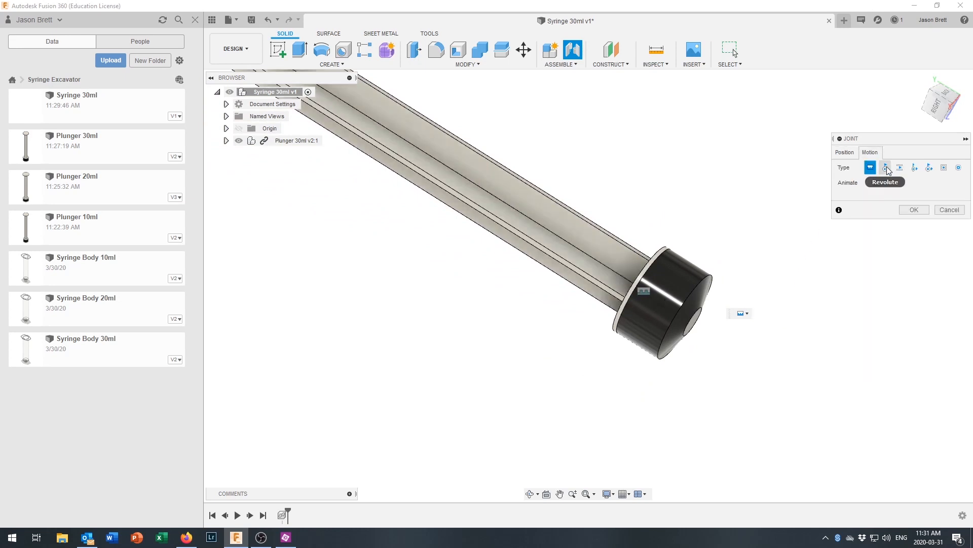
click(885, 168)
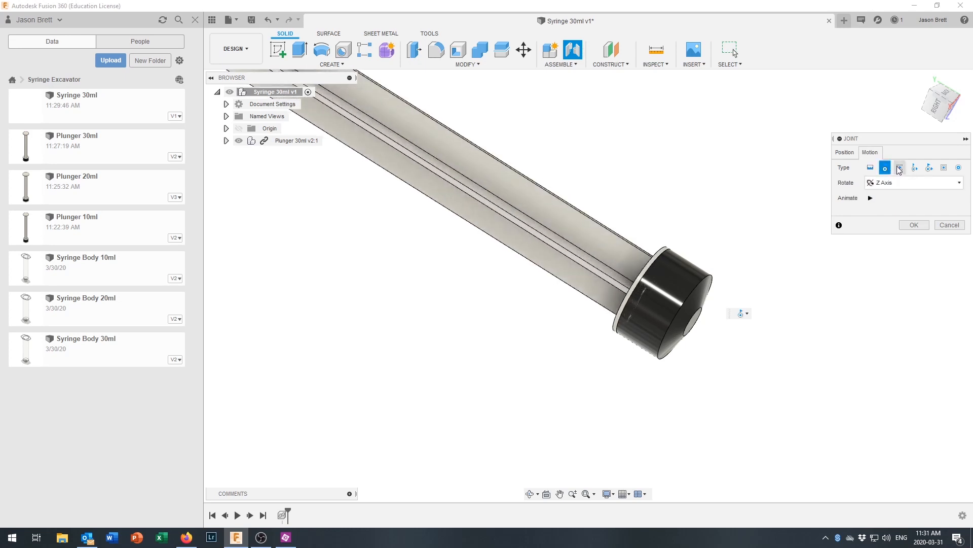
click(900, 168)
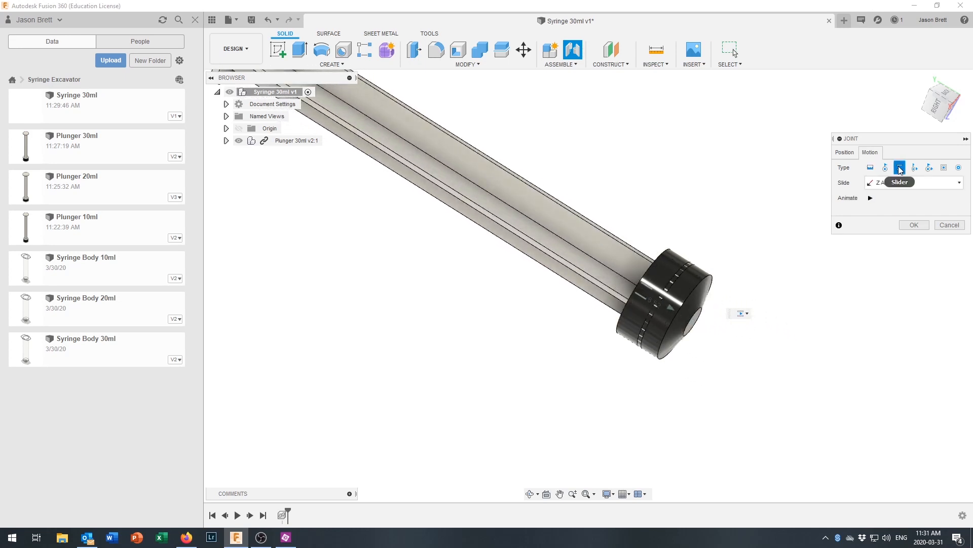
click(915, 170)
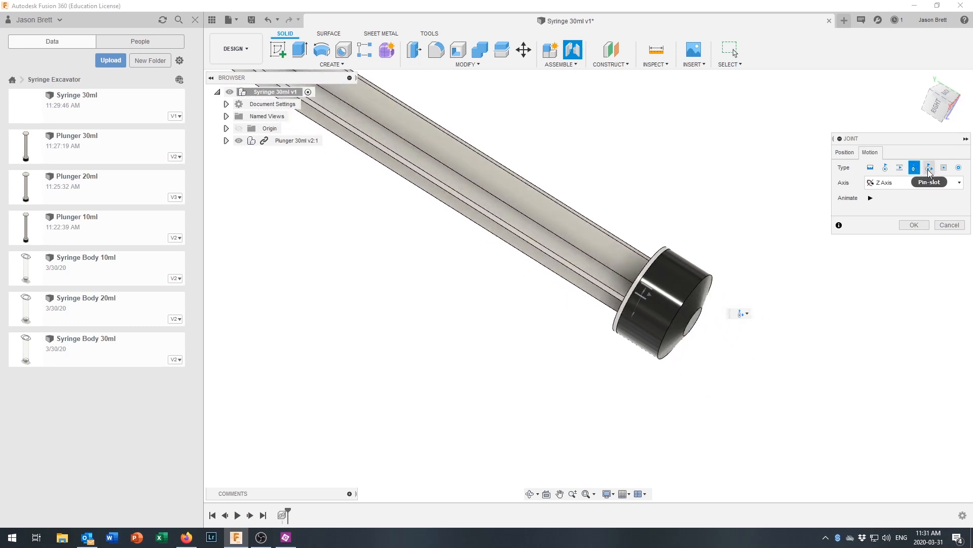
click(929, 170)
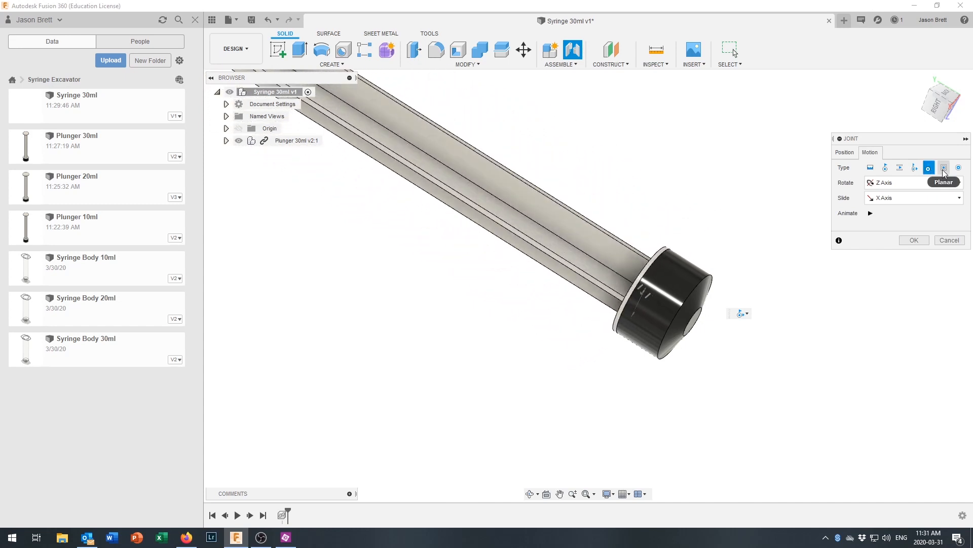
click(944, 171)
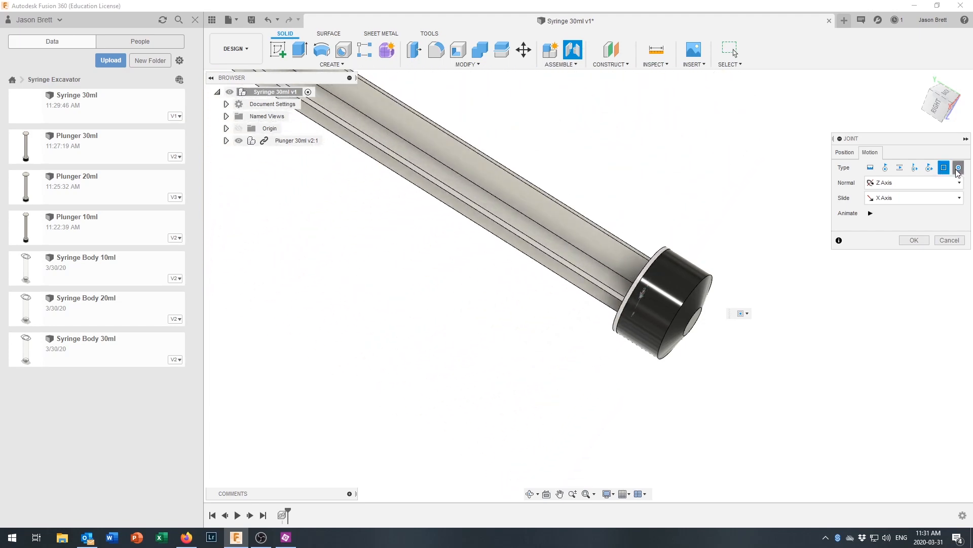
click(958, 168)
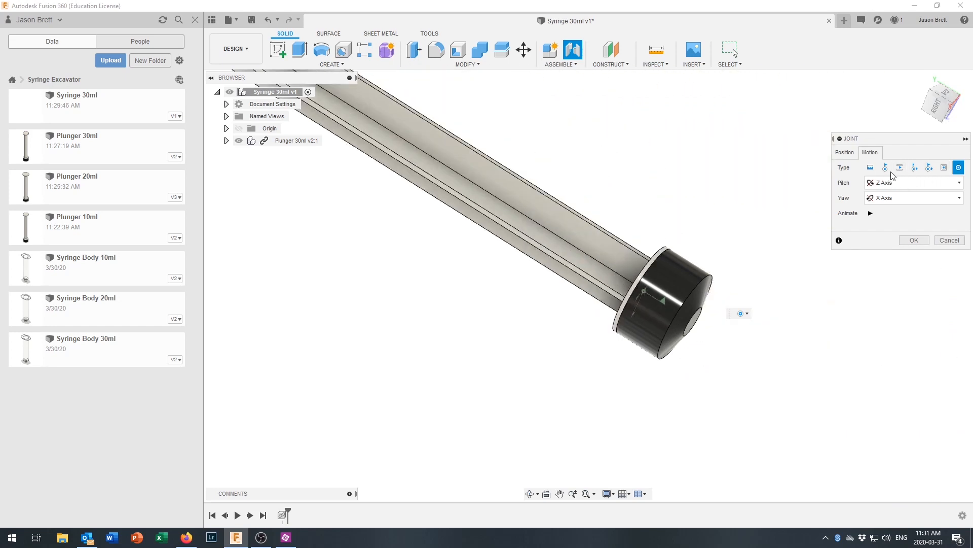
click(871, 168)
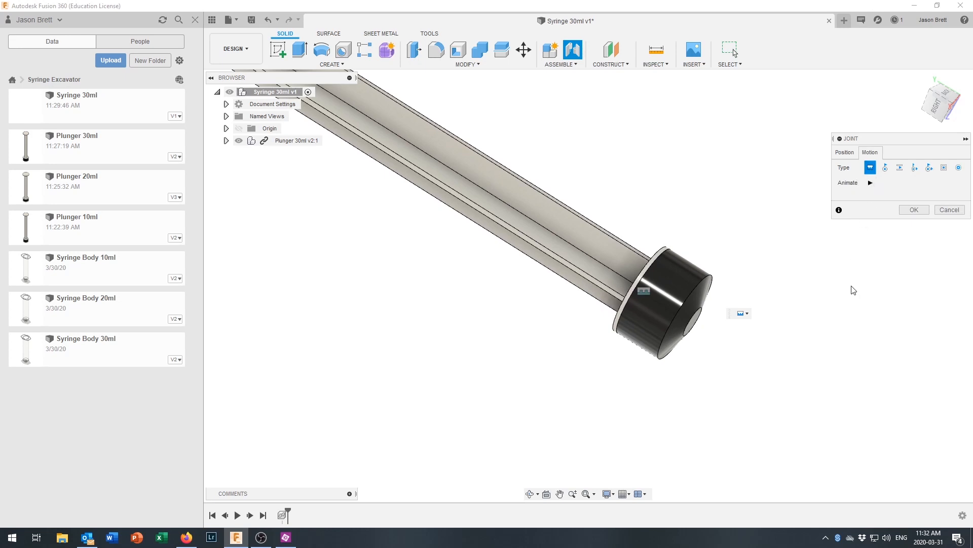
click(914, 209)
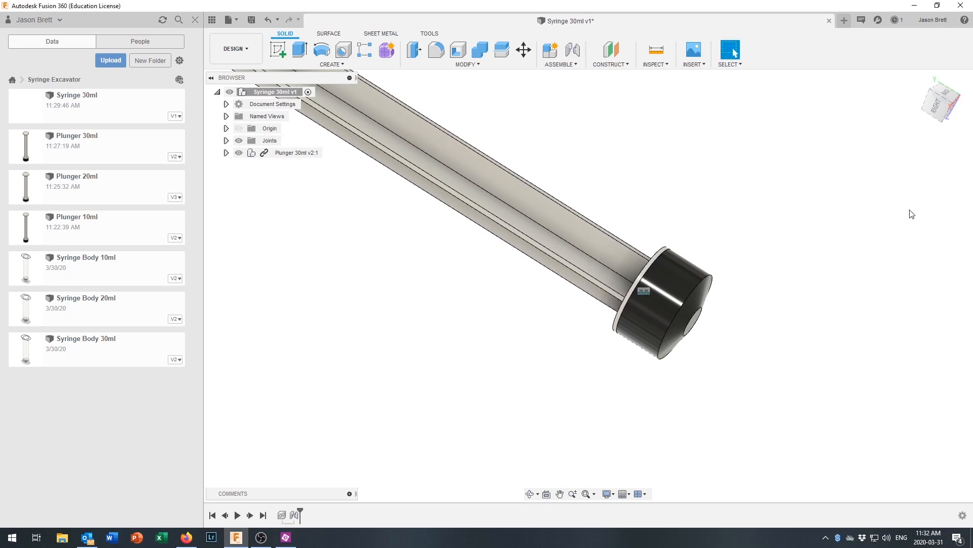
Step: Rename the rigid joint between the cap and the shaft to Cap to Plunger
middle_drag(547, 277, 619, 304)
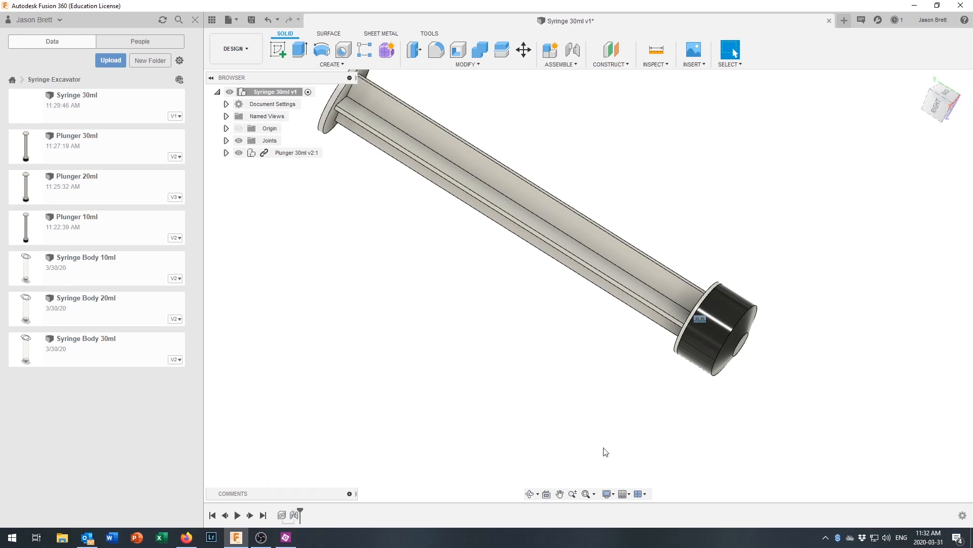
click(226, 140)
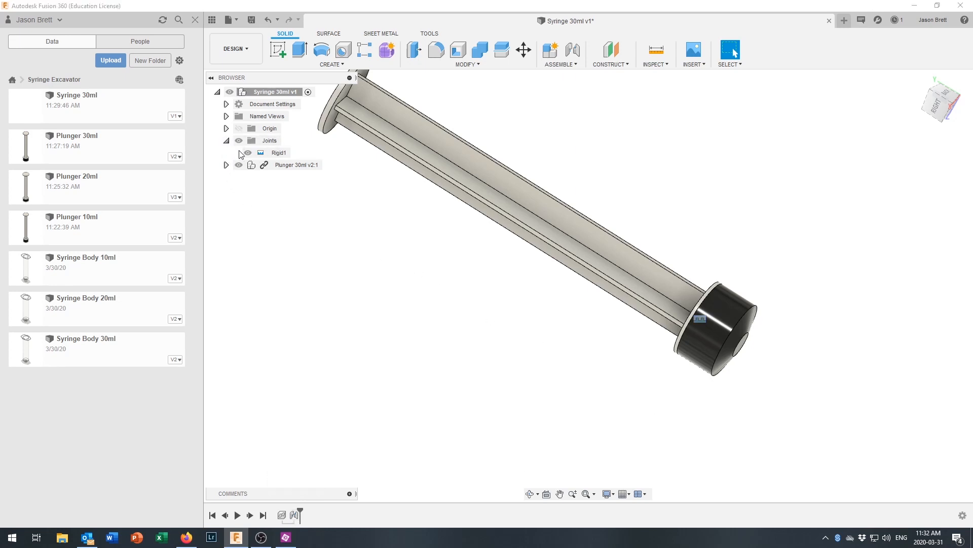
click(280, 155)
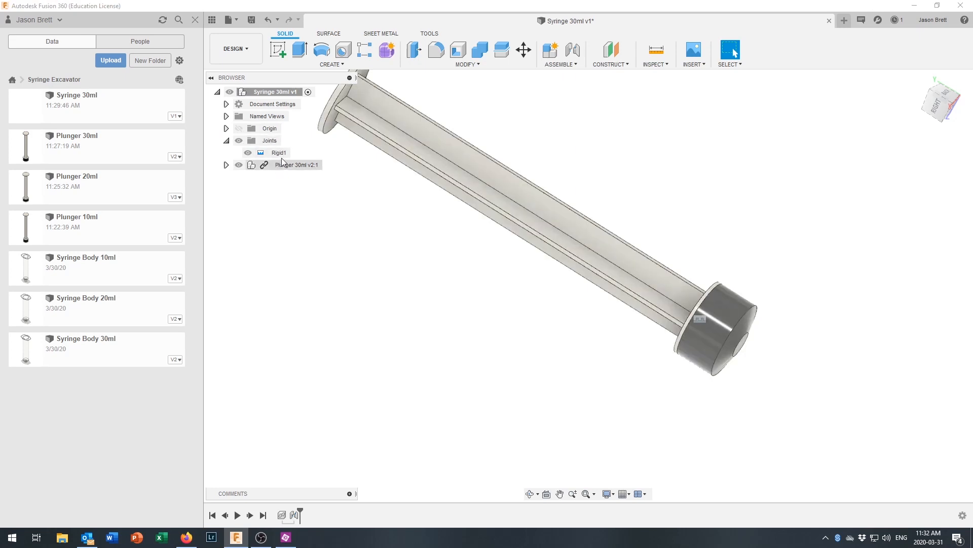
double_click(281, 154)
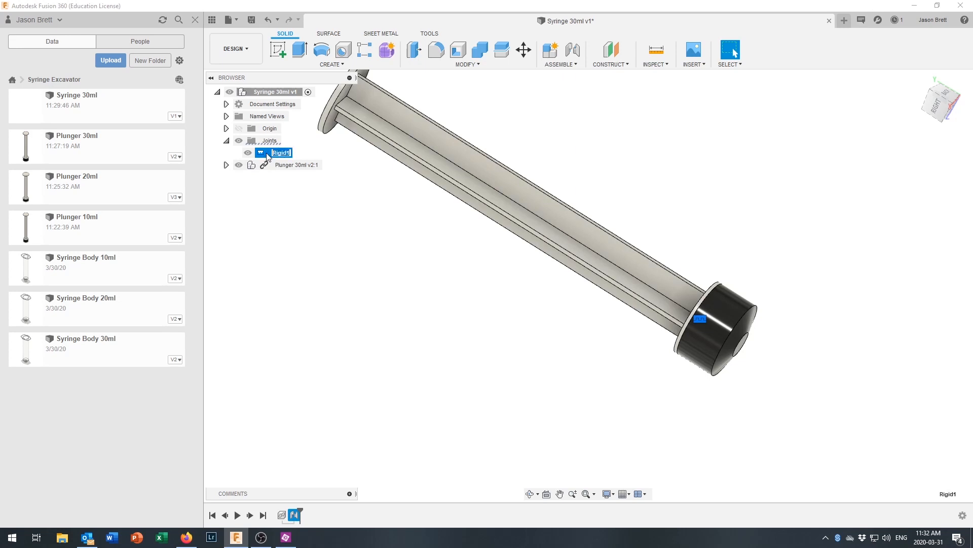
text(Cap to Pulu)
key(BackSpace)
key(BackSpace)
key(BackSpace)
key(Return)
Step: Insert Syringe Body 30ml into the design, moved -15 mm along Y so it sits around the plunger
scroll(405, 244, down, 2)
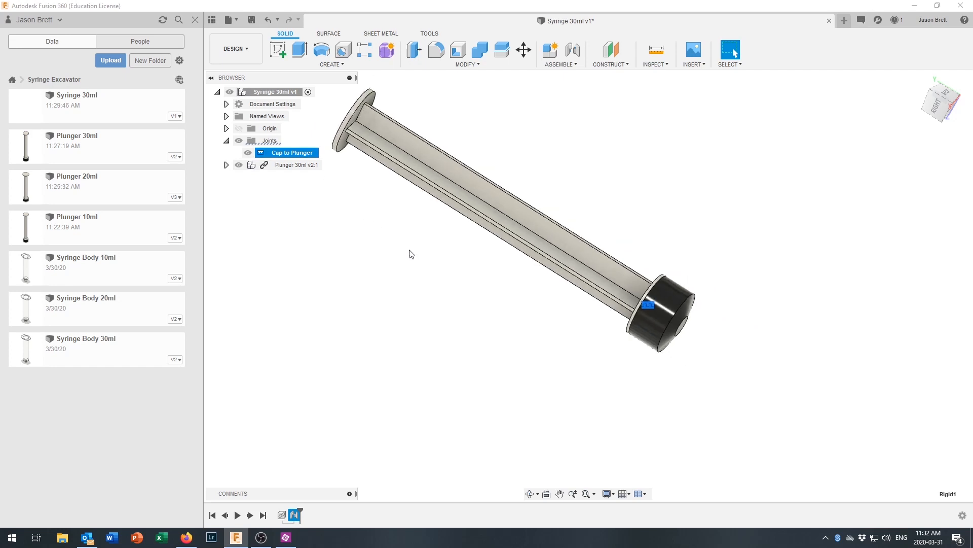
scroll(505, 304, up, 2)
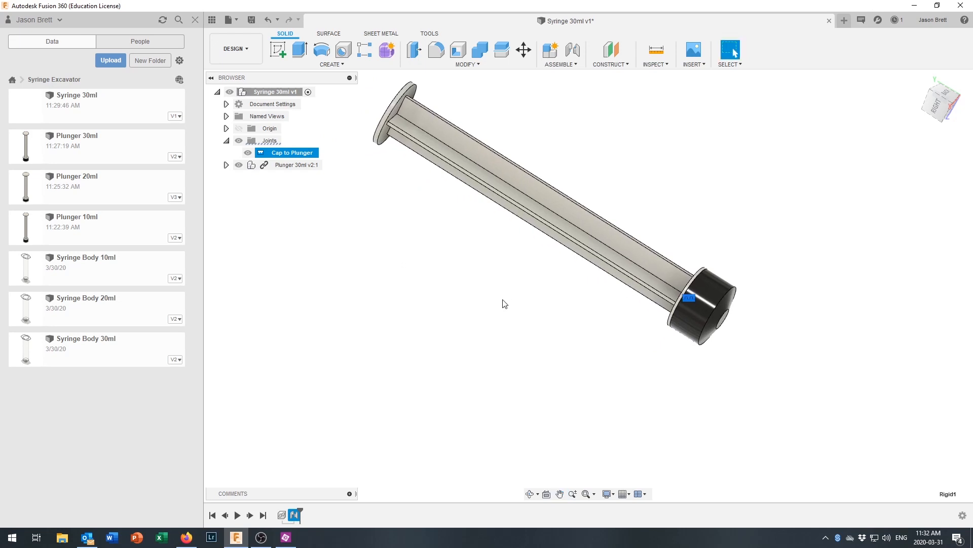
scroll(503, 303, down, 2)
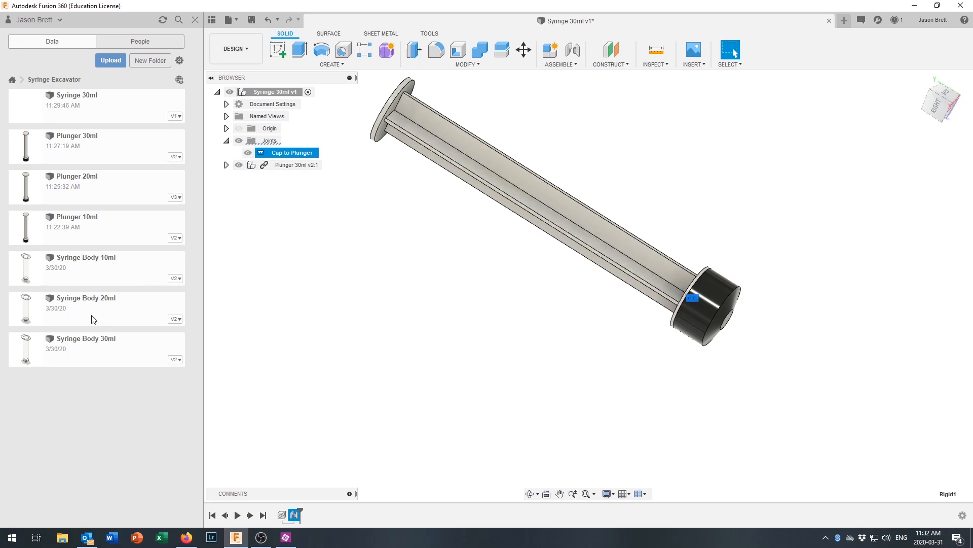
drag(72, 342, 496, 279)
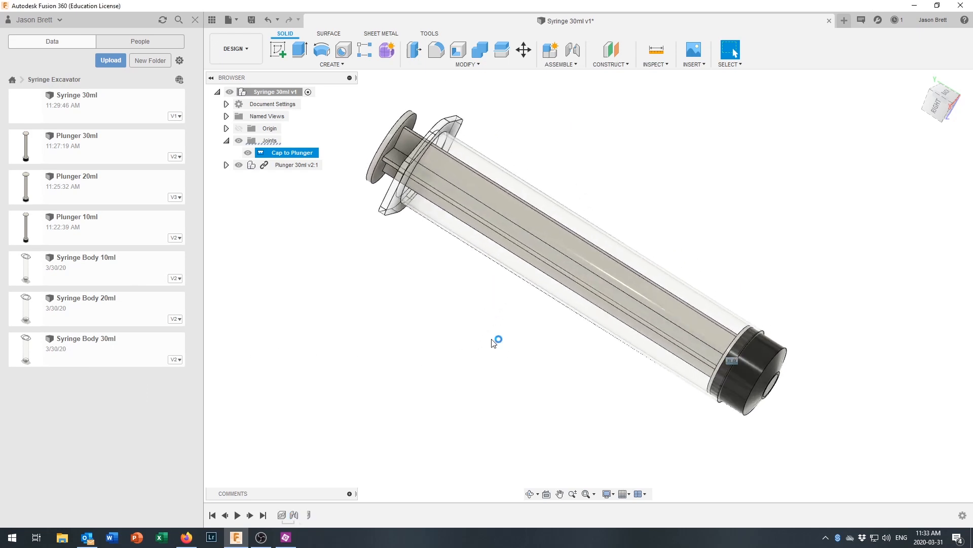
scroll(507, 366, down, 2)
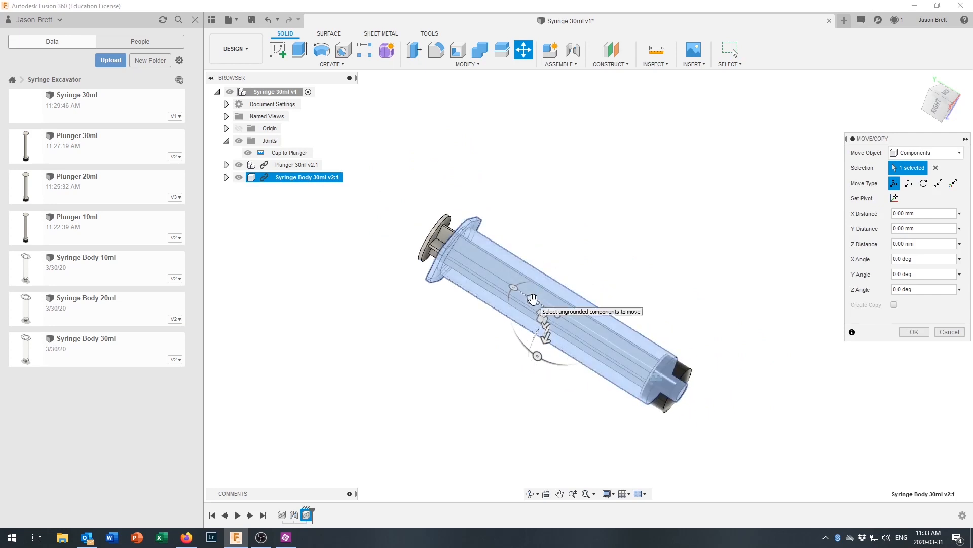
drag(532, 299, 556, 325)
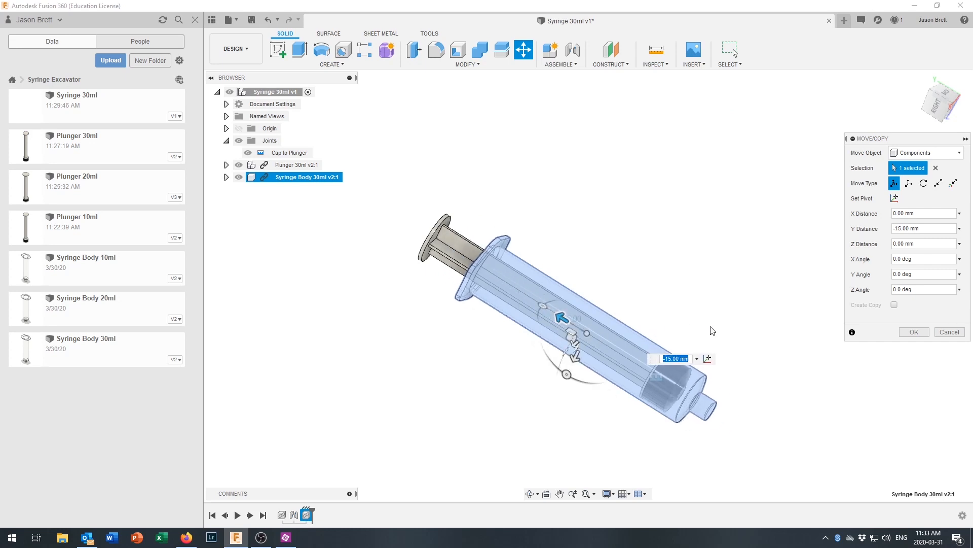
click(917, 330)
scroll(637, 293, up, 2)
scroll(637, 294, down, 2)
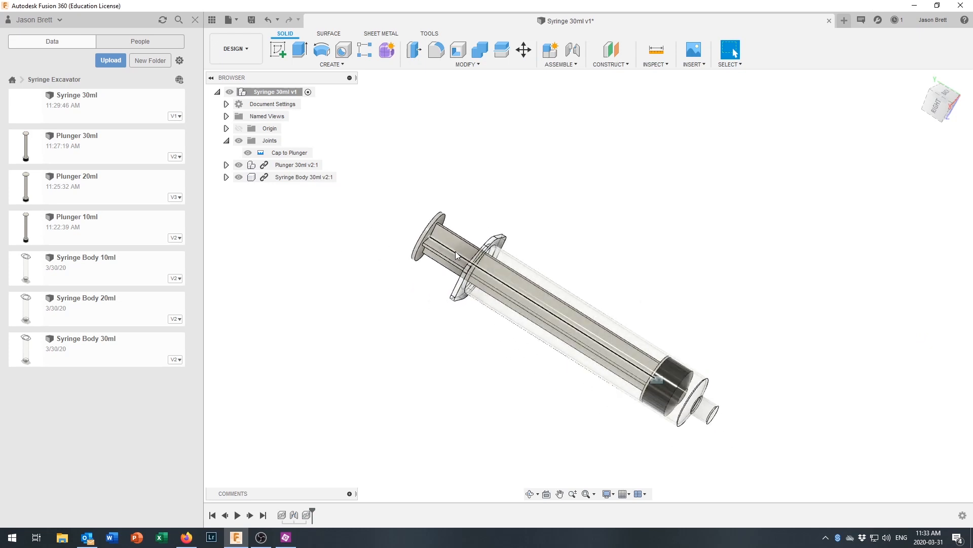
scroll(680, 392, up, 2)
scroll(680, 391, down, 2)
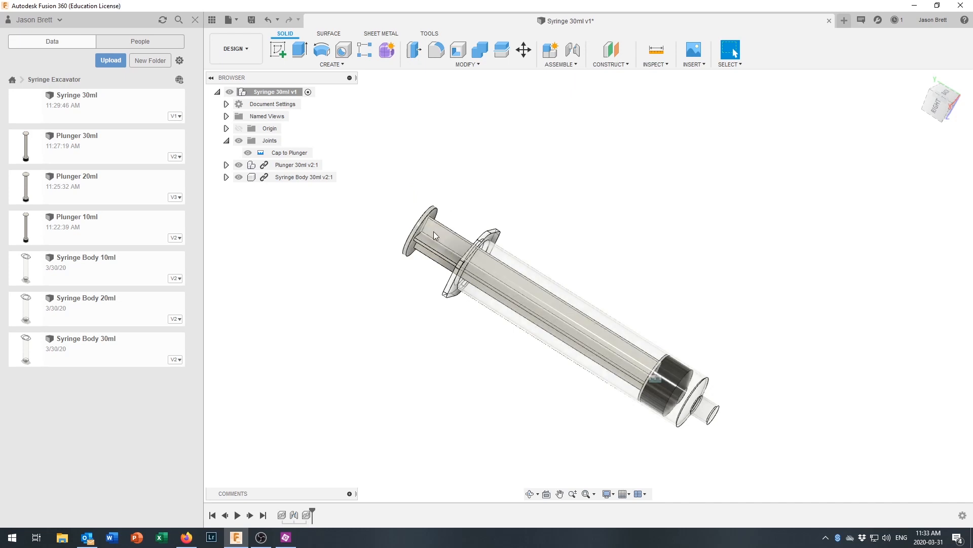
Step: Pull the plunger out of the syringe body and start a joint, continuing from the components' previous position
drag(430, 231, 468, 136)
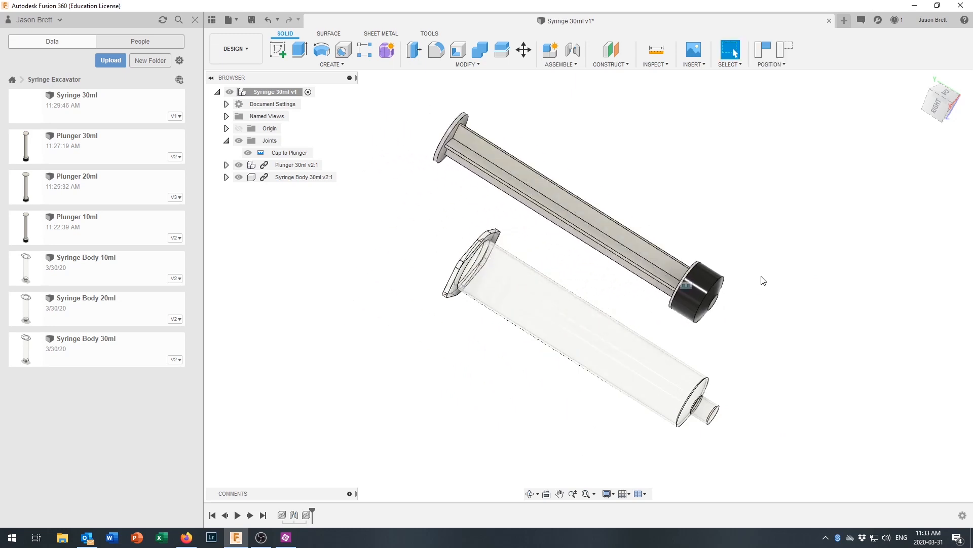
scroll(622, 361, up, 2)
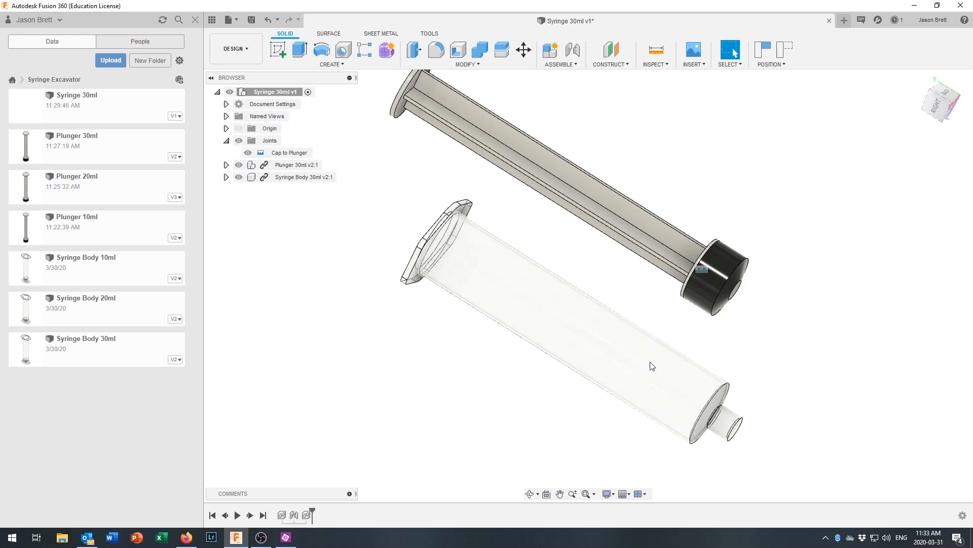
click(573, 51)
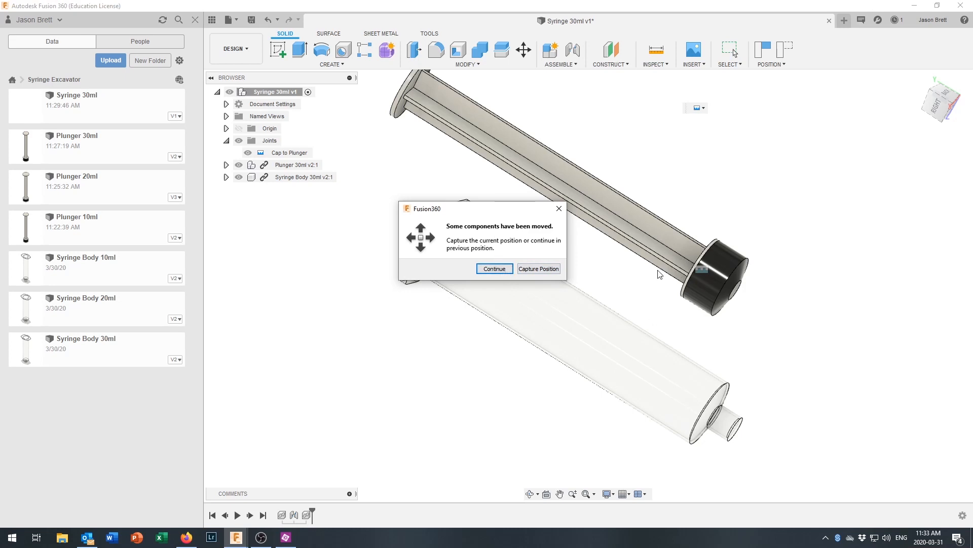
click(494, 269)
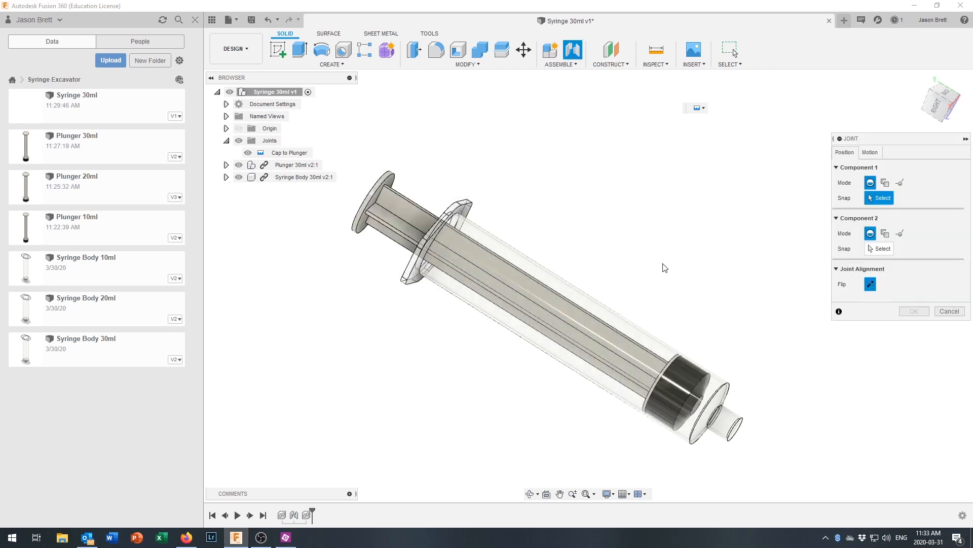
Step: Pick the centre of the syringe body's inner end face, at the nozzle end, as the first joint component's snap point
scroll(691, 392, up, 5)
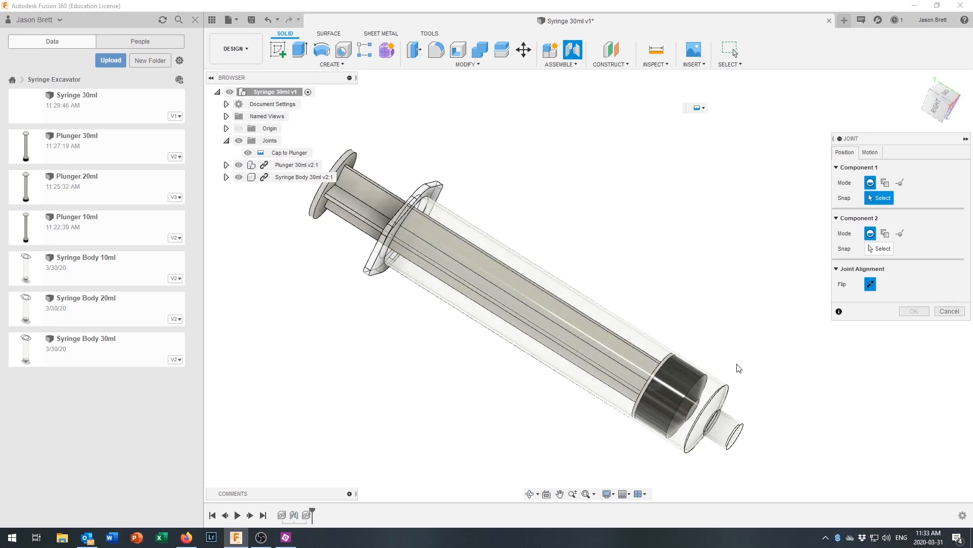
middle_drag(727, 370, 775, 267)
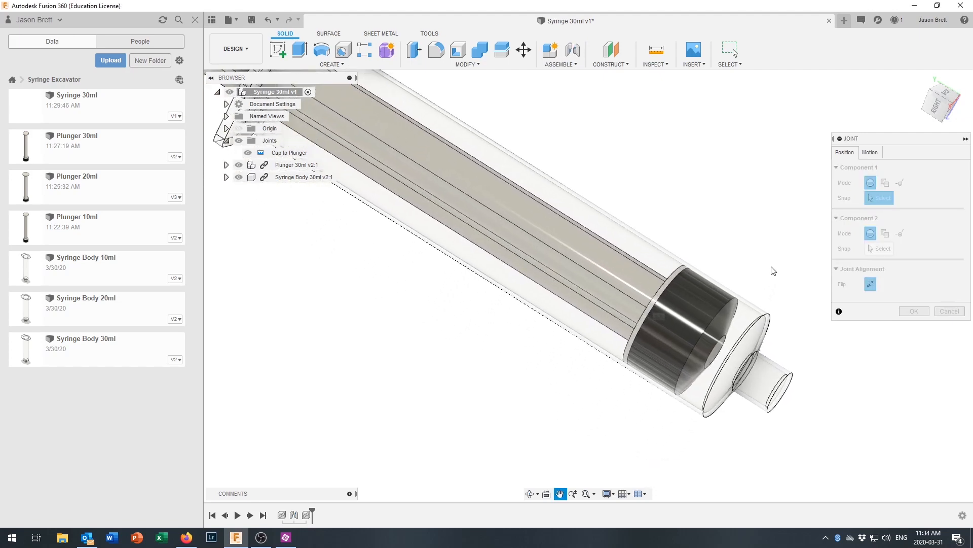
scroll(732, 335, up, 3)
scroll(705, 370, up, 2)
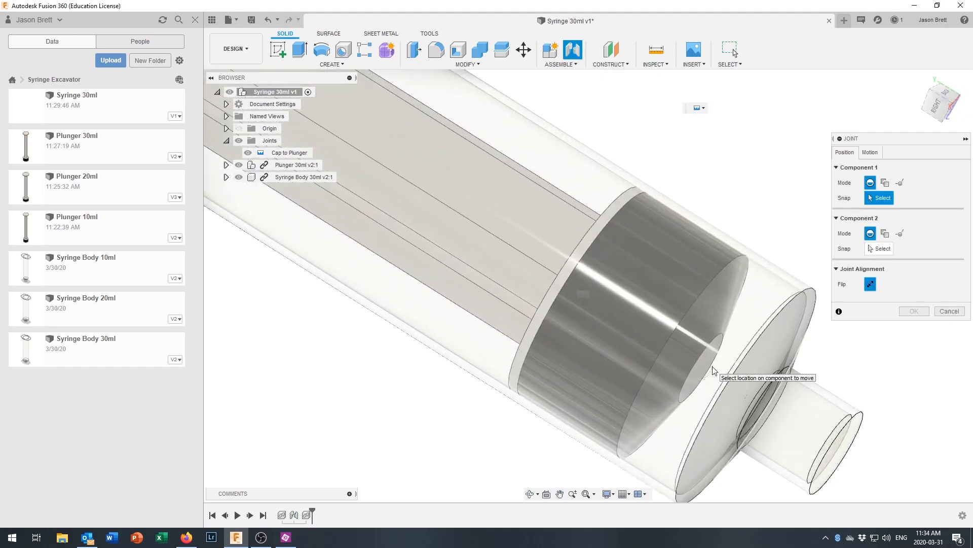
scroll(702, 373, up, 3)
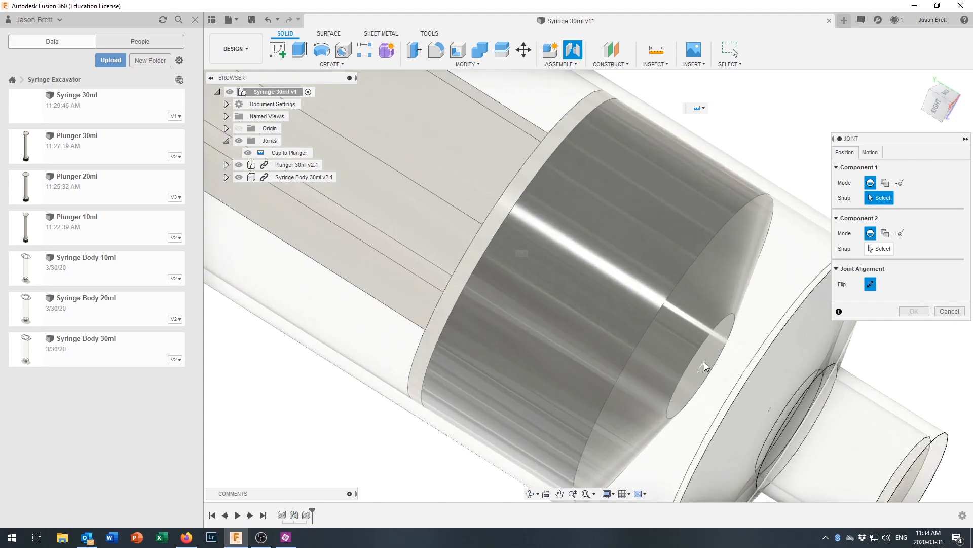
click(704, 363)
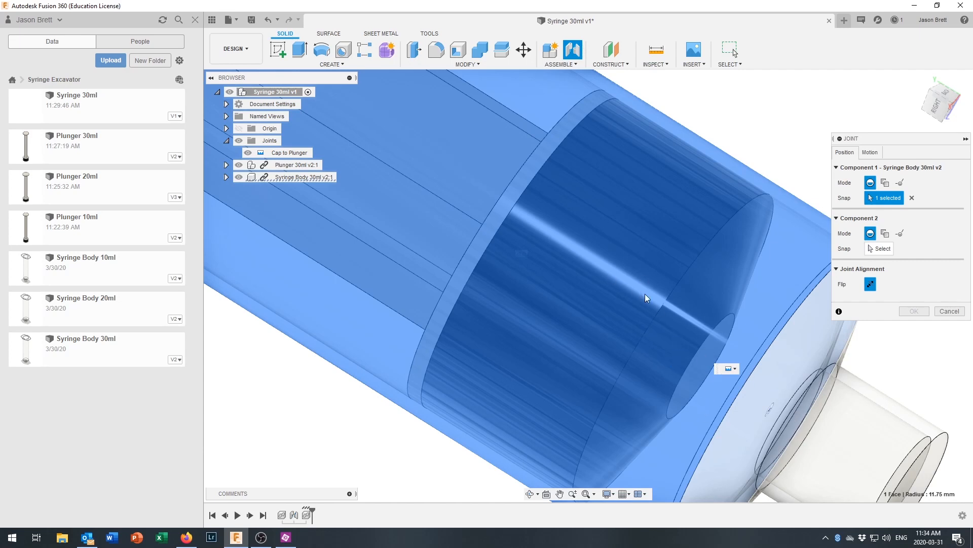
scroll(715, 354, down, 5)
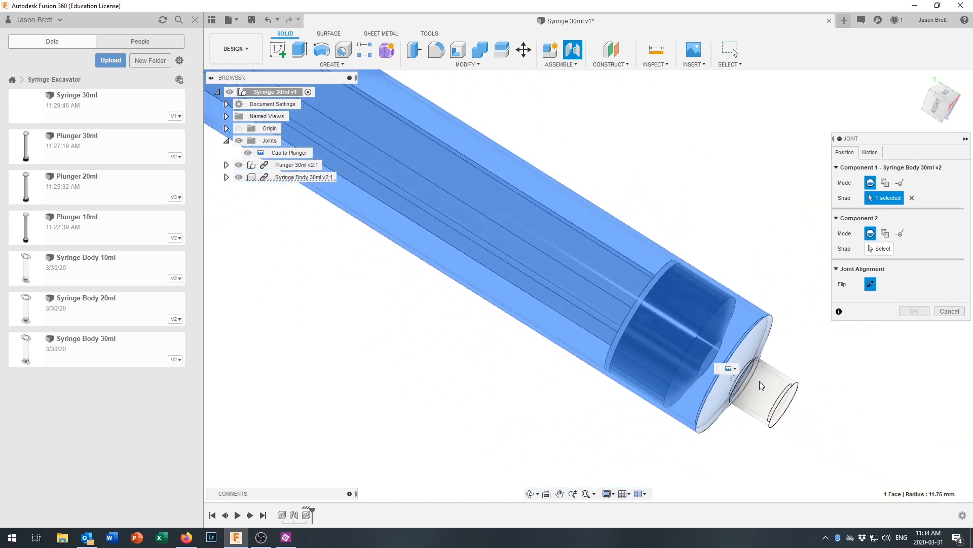
scroll(759, 382, up, 5)
click(711, 367)
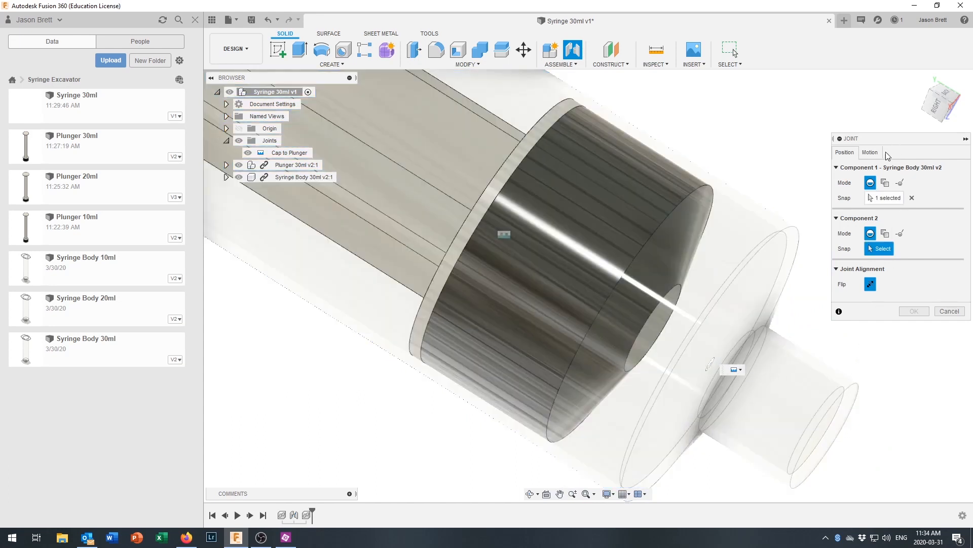
Step: Pick the centre of the Plunger Cap's flat tip face as the second joint component's snap point
click(870, 153)
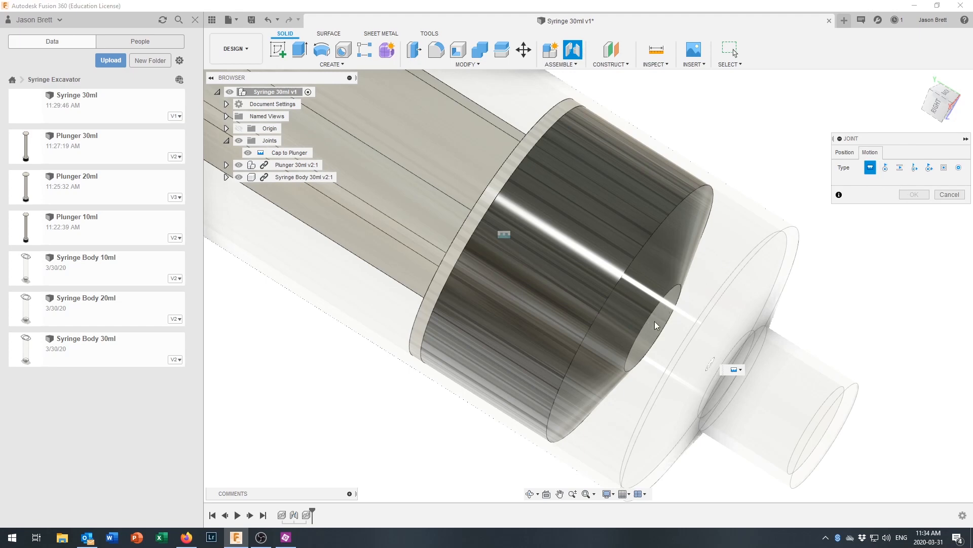
click(844, 152)
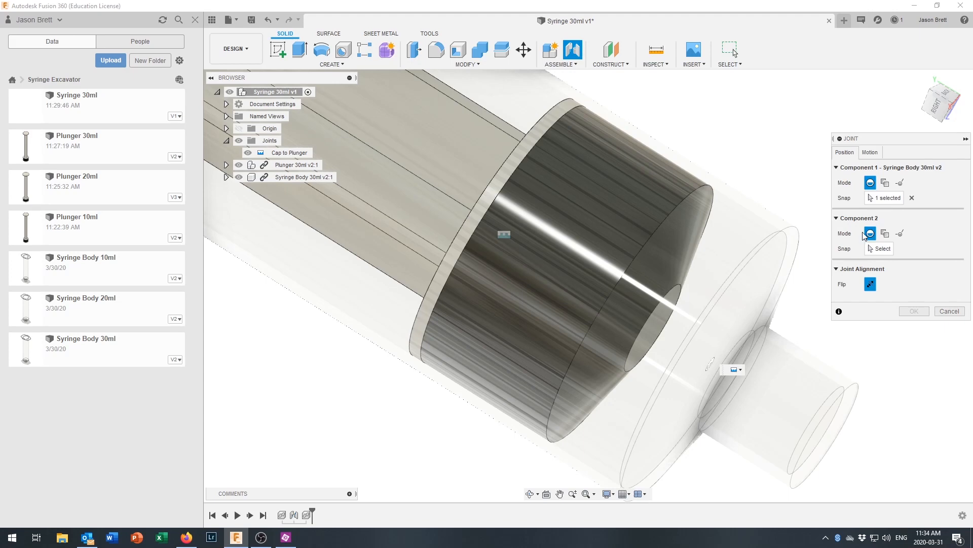
click(880, 248)
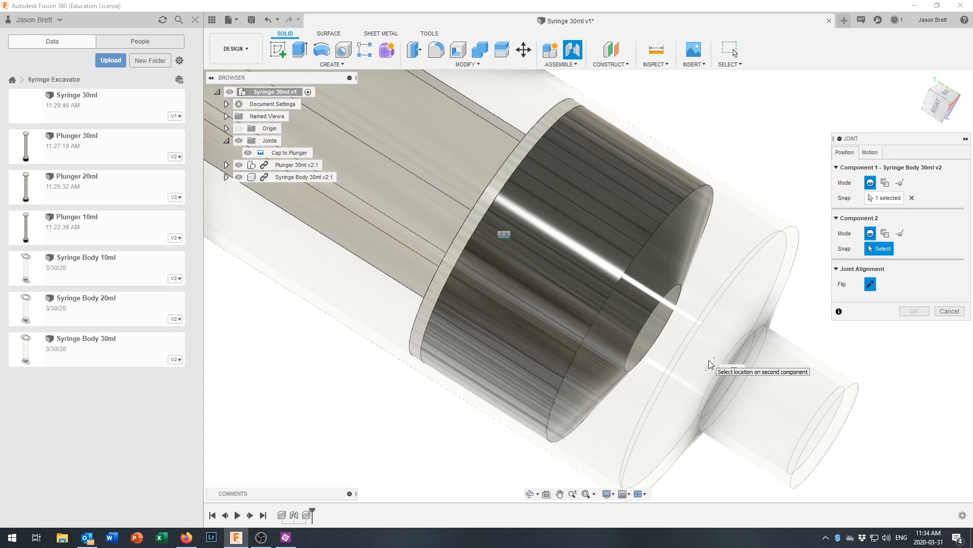
click(655, 329)
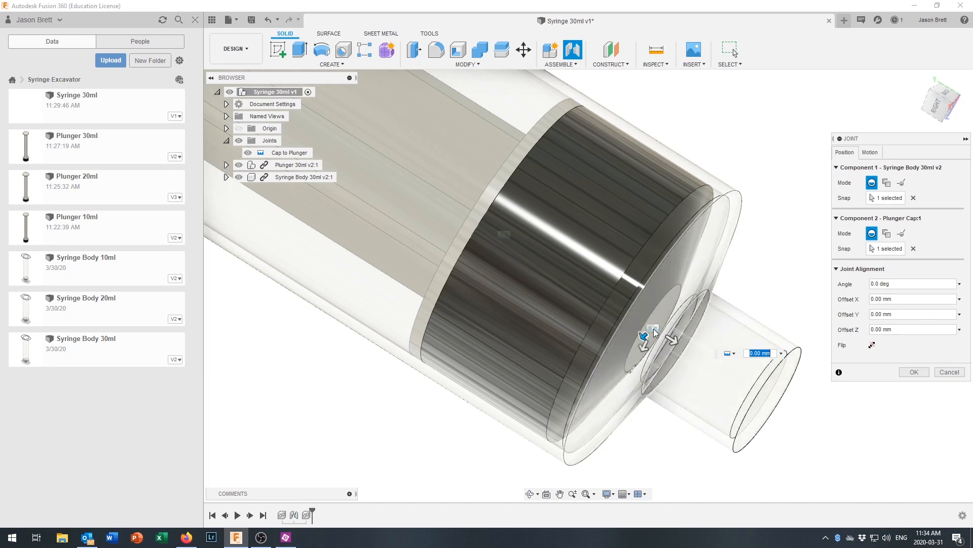
Step: Set the joint motion to Cylindrical about the Z axis, preview its animation and create the joint
click(870, 152)
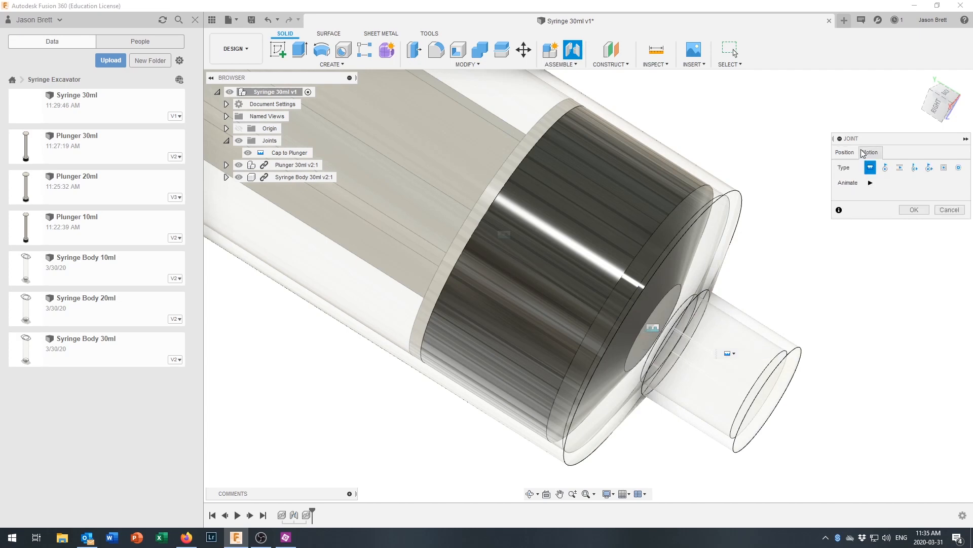
click(914, 167)
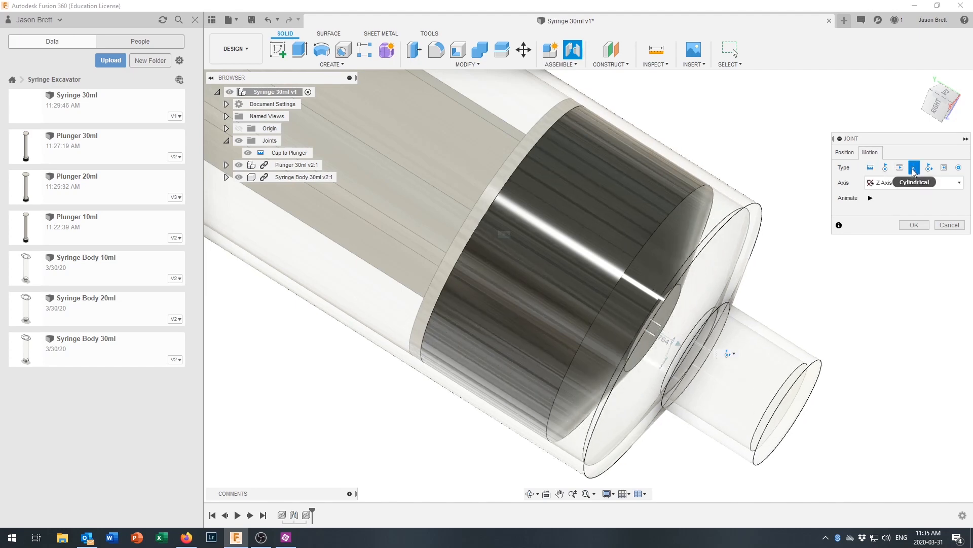
scroll(796, 302, down, 10)
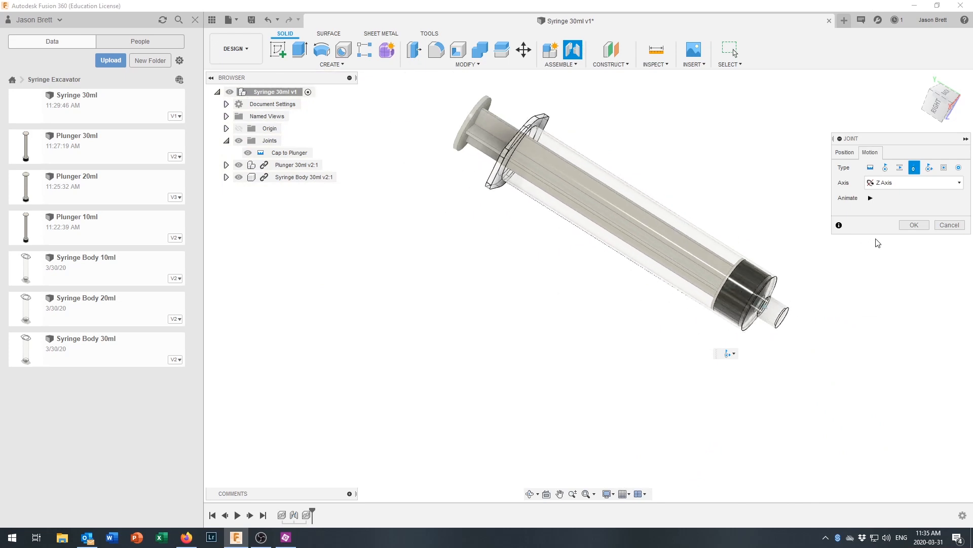
click(871, 199)
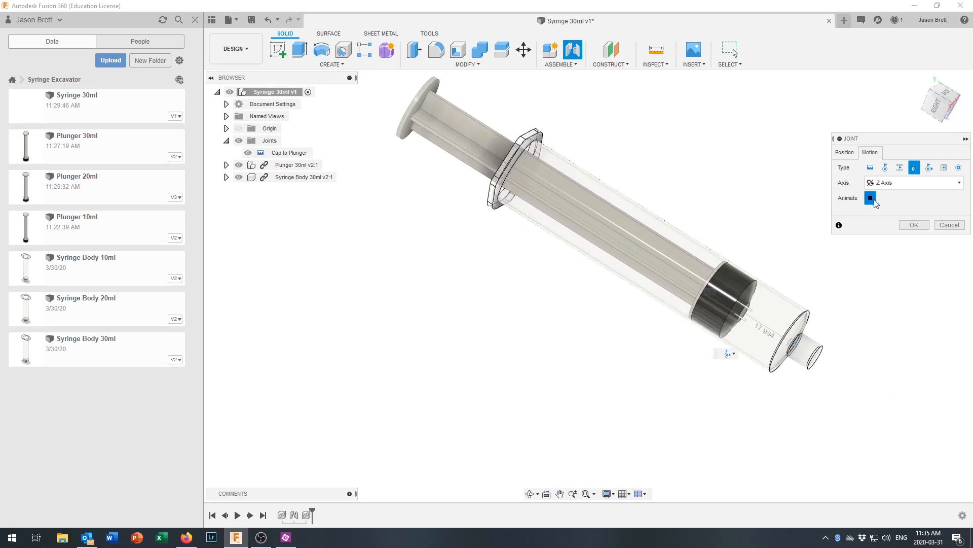
click(913, 224)
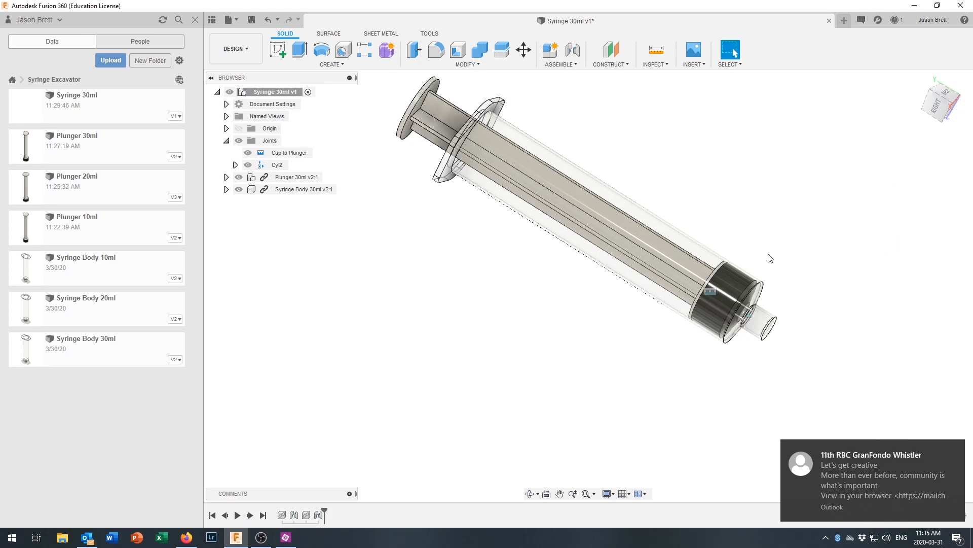
Step: Rename the cylindrical joint between the plunger and the syringe body to Plunger to Body
scroll(756, 260, up, 3)
scroll(756, 260, up, 1)
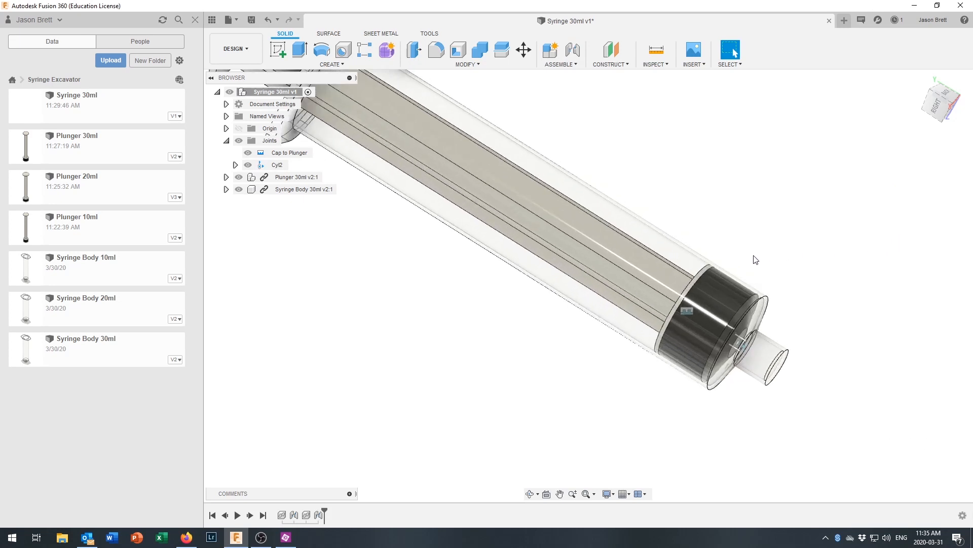
middle_drag(720, 234, 770, 254)
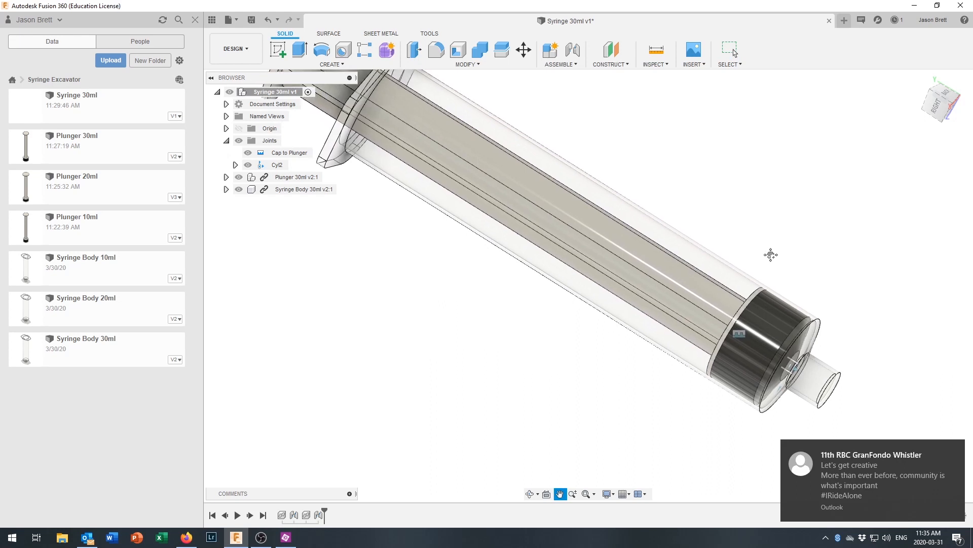
scroll(750, 333, down, 1)
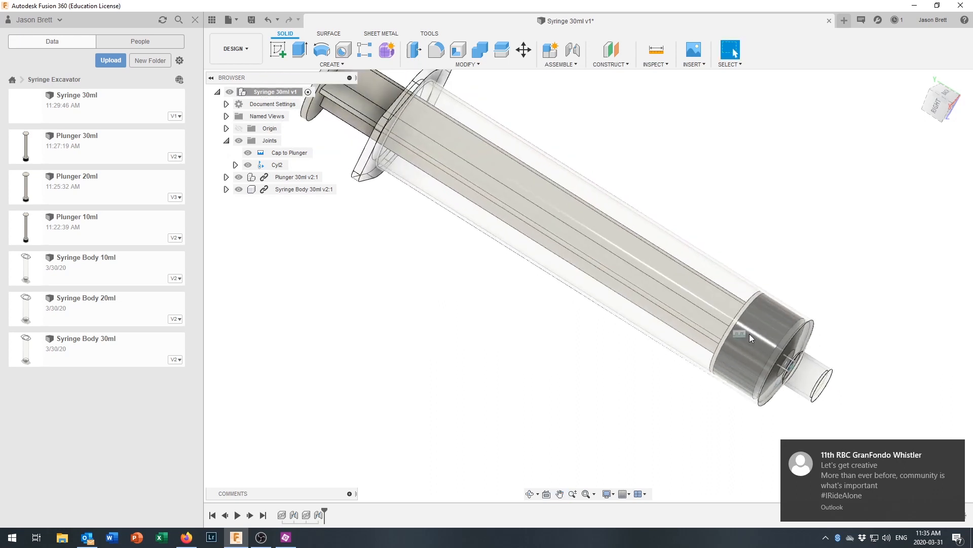
click(278, 165)
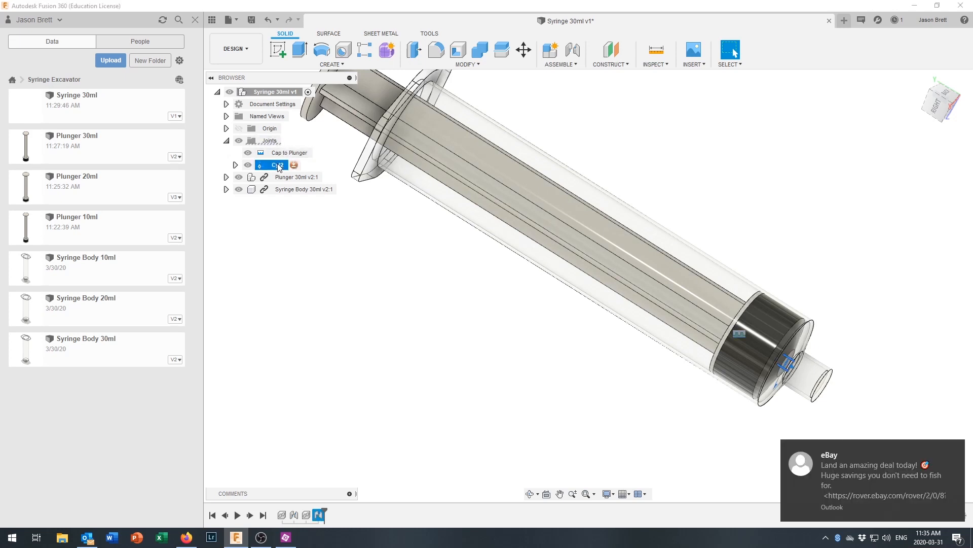
double_click(281, 168)
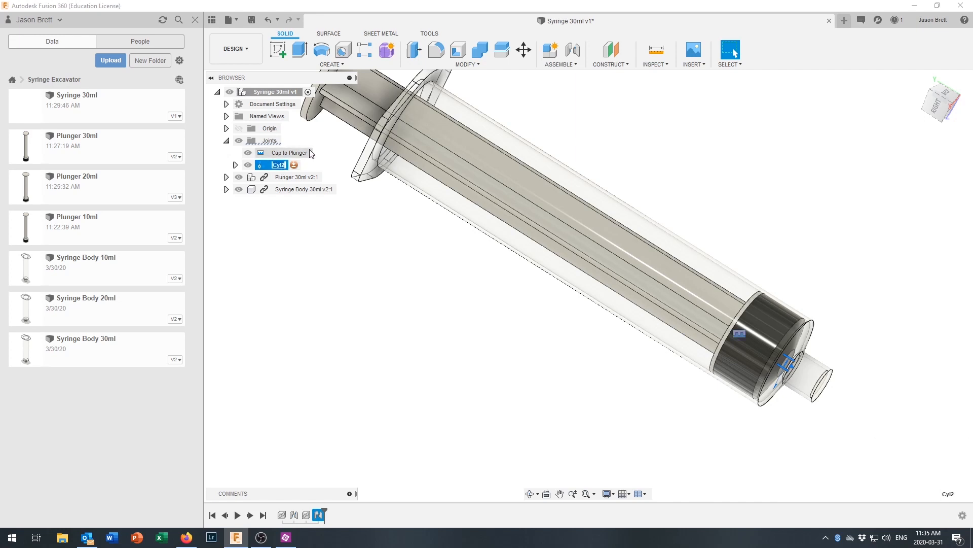
text(Pl)
key(Return)
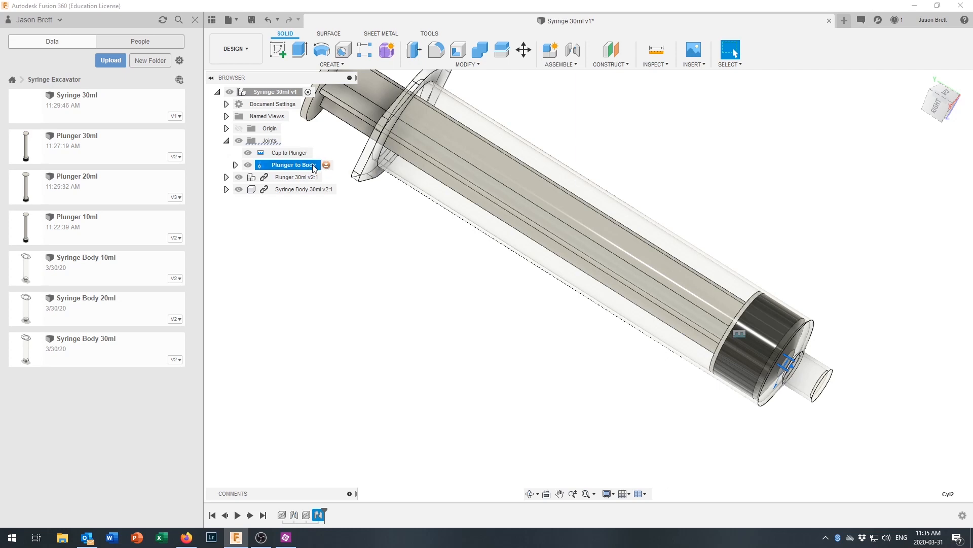
Step: Open the joint limits of the Plunger to Body joint and switch the motion to Slide
right_click(314, 167)
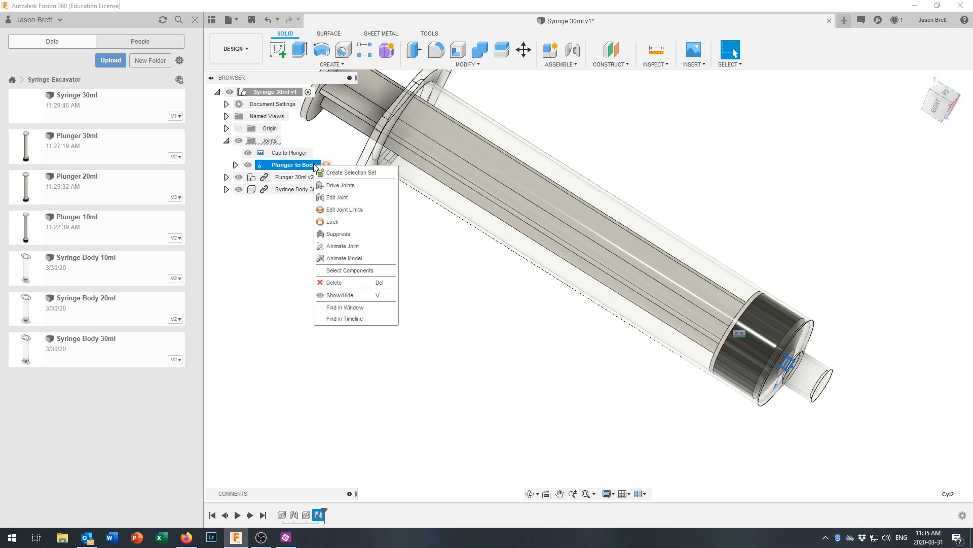
click(339, 211)
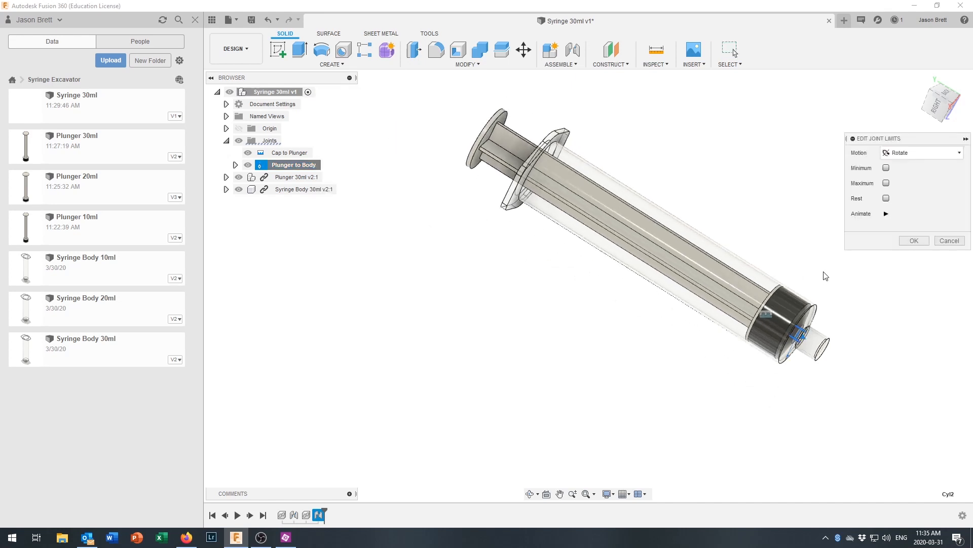
click(905, 152)
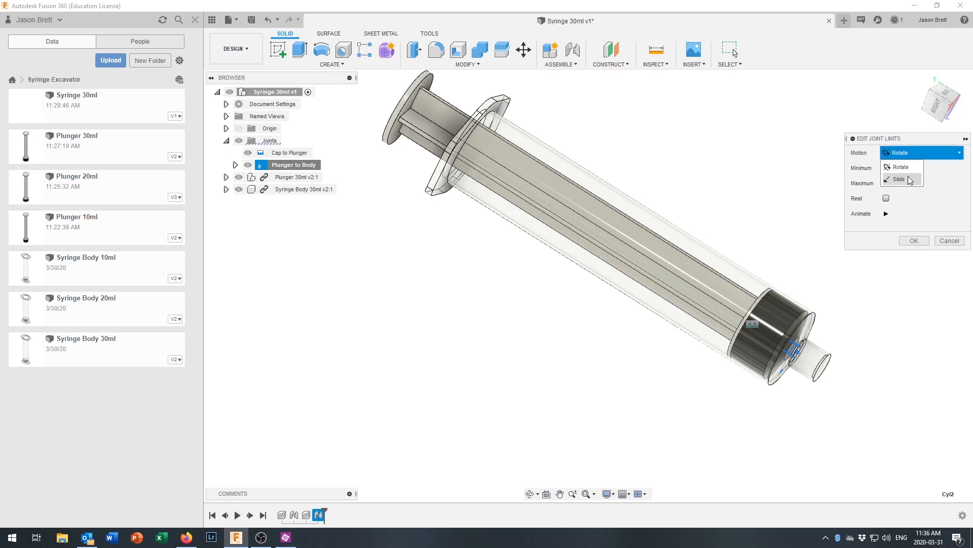
click(905, 179)
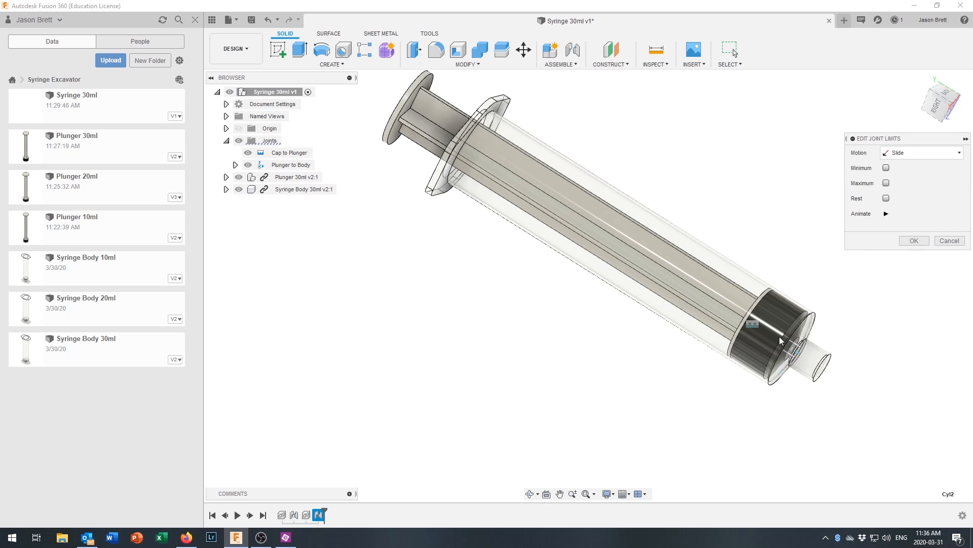
scroll(803, 366, up, 2)
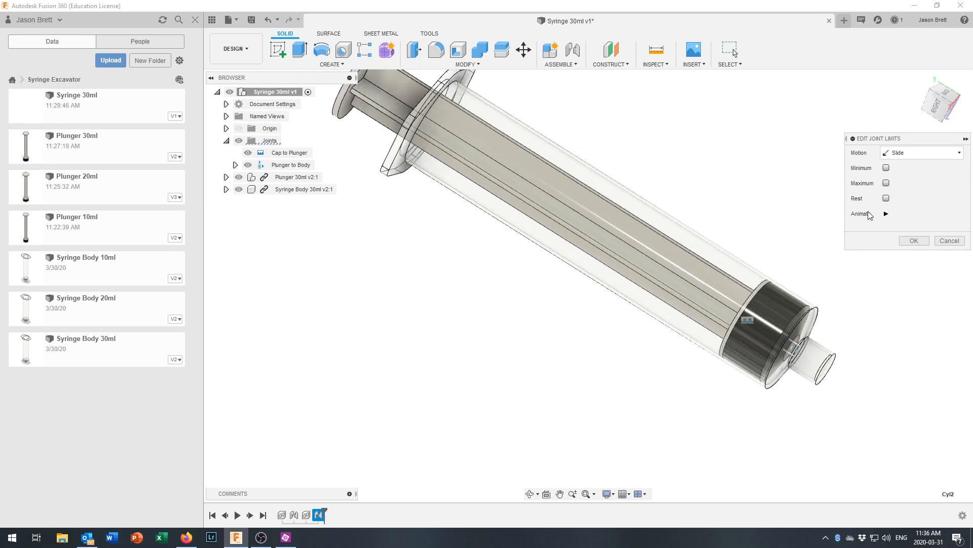
Step: Enable the minimum slide limit and set it to -1.5 mm so the cap seats against the body's nozzle end
click(886, 168)
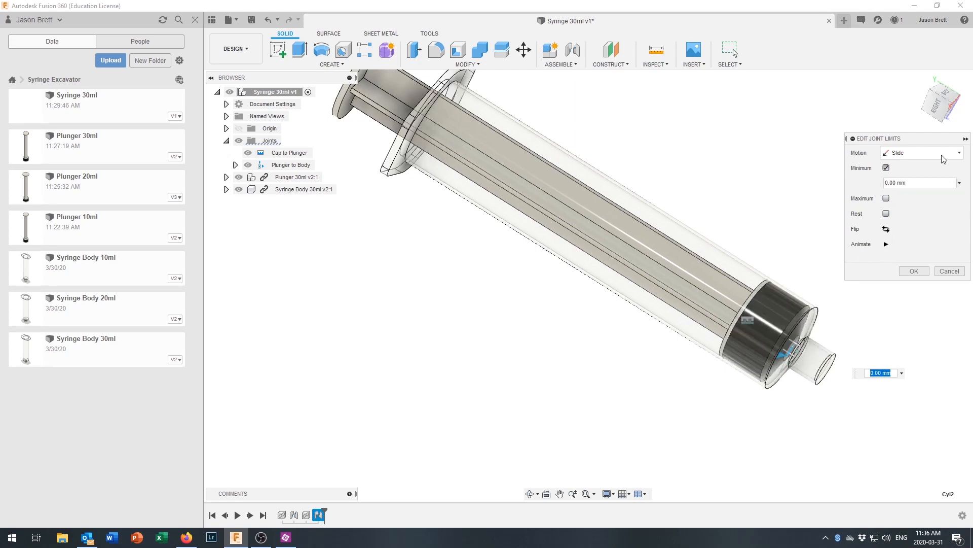
click(937, 107)
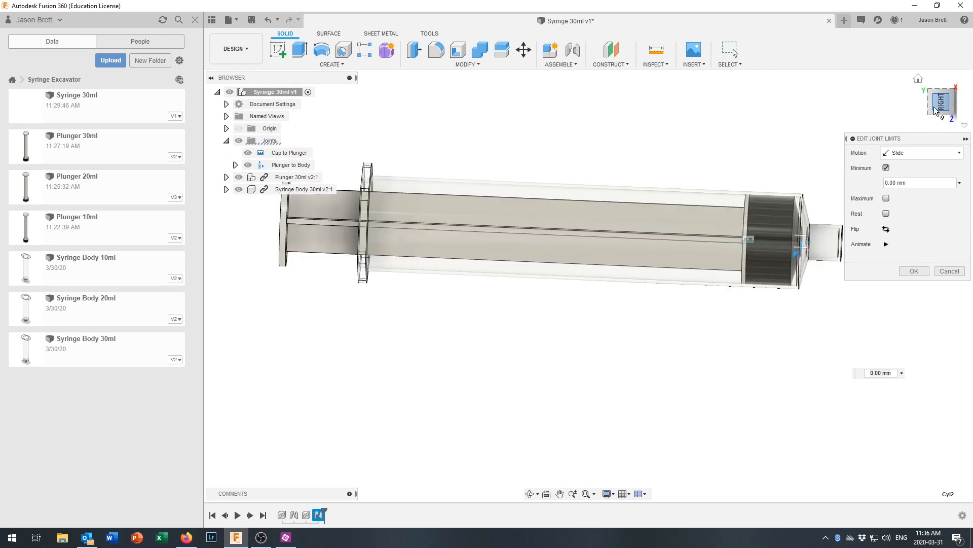
scroll(805, 250, up, 5)
scroll(773, 227, up, 1)
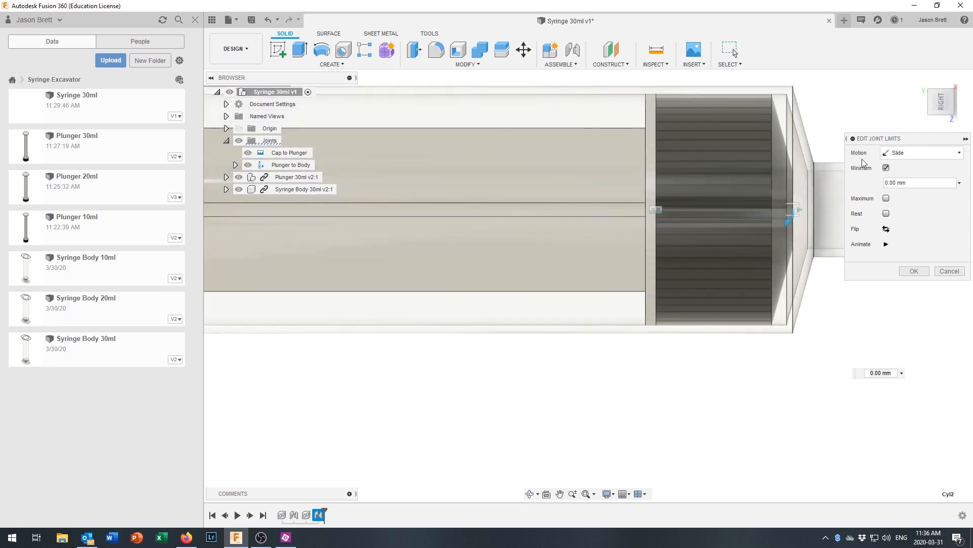
drag(909, 183, 879, 186)
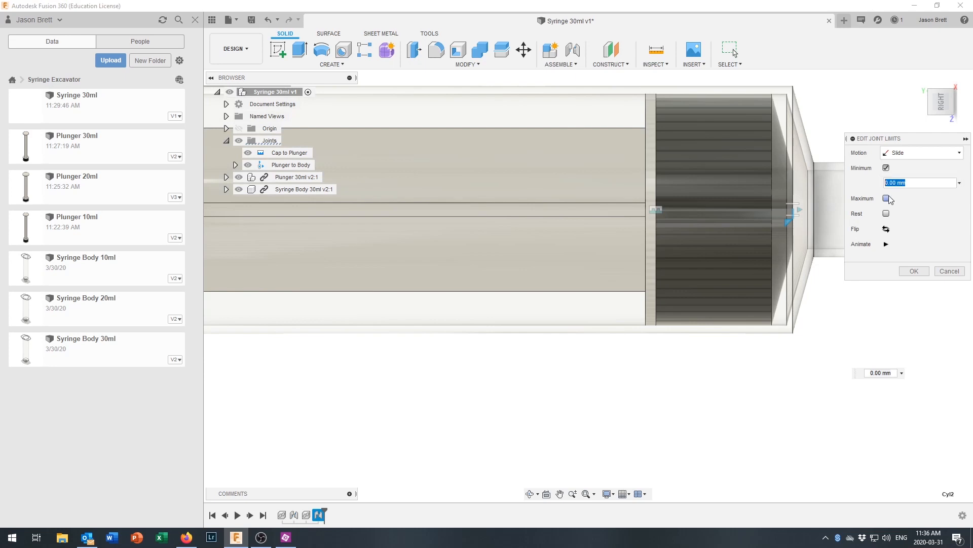
text(-1)
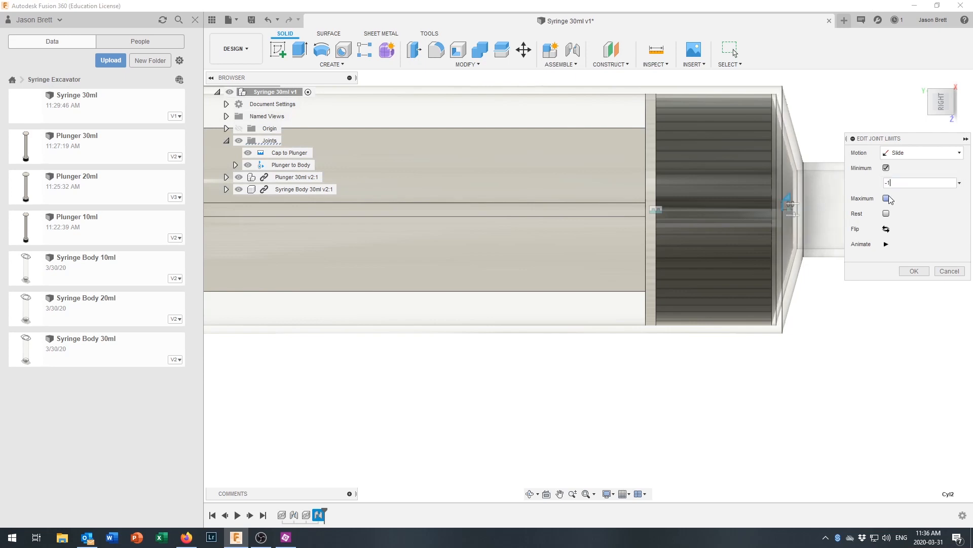
click(907, 182)
text(.)
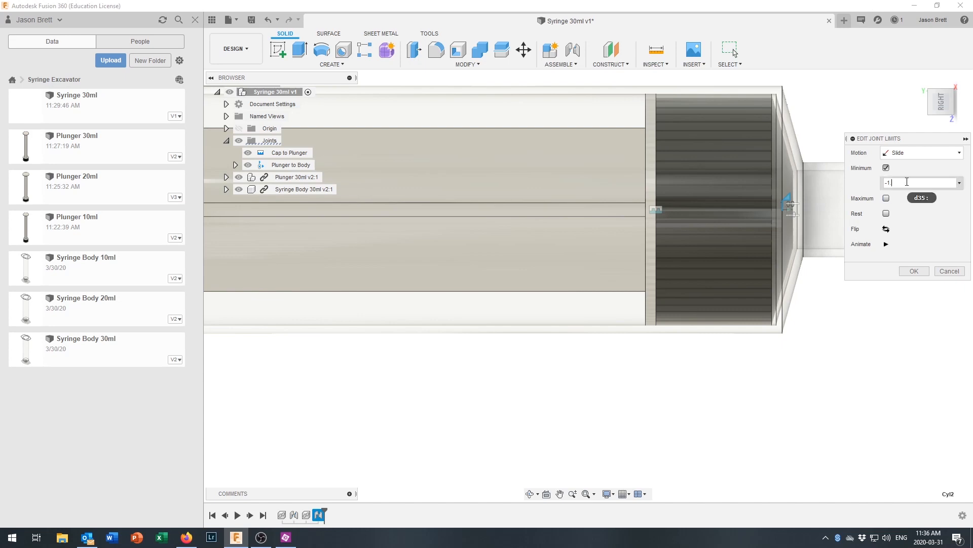
text(5)
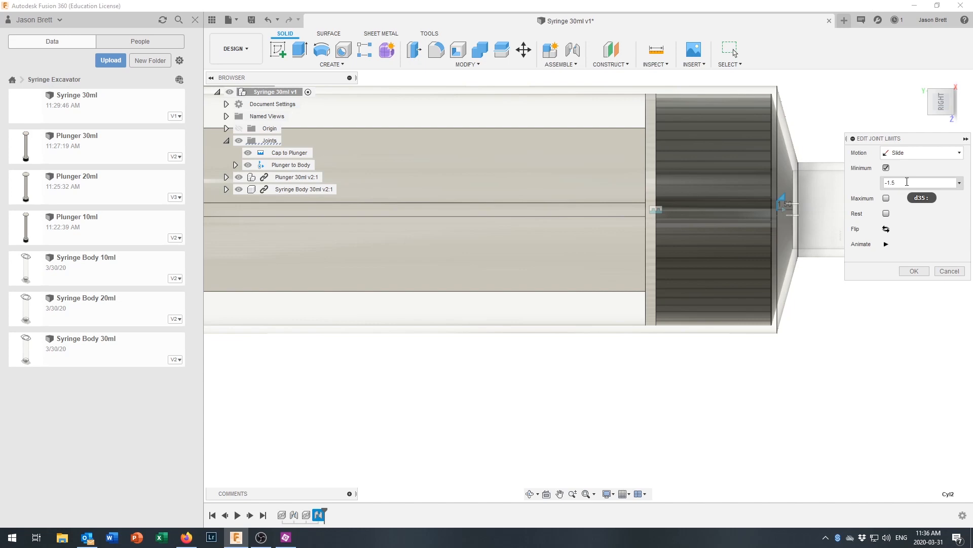
Step: Enable the maximum slide limit, set it to 85 mm and apply the joint limits
click(886, 198)
scroll(700, 277, down, 5)
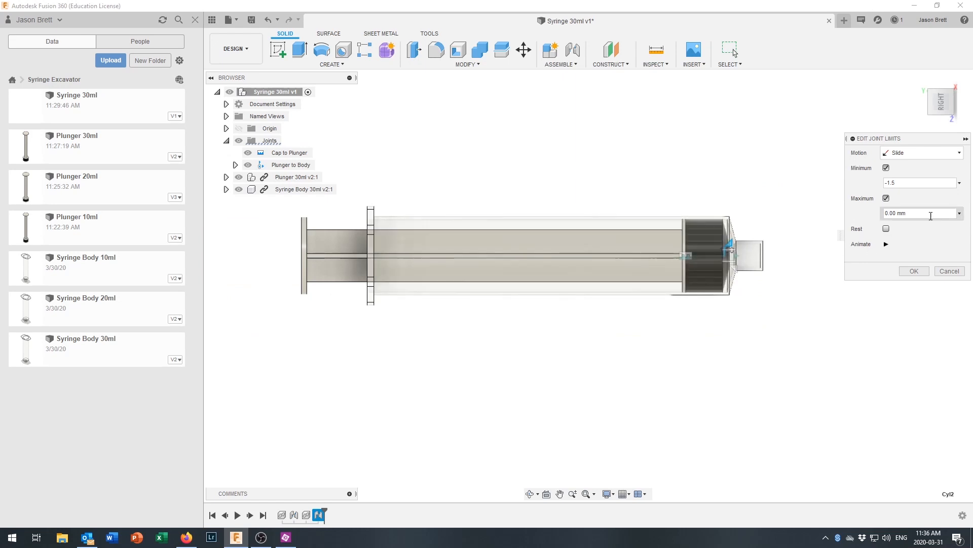
drag(913, 213, 875, 227)
text(80)
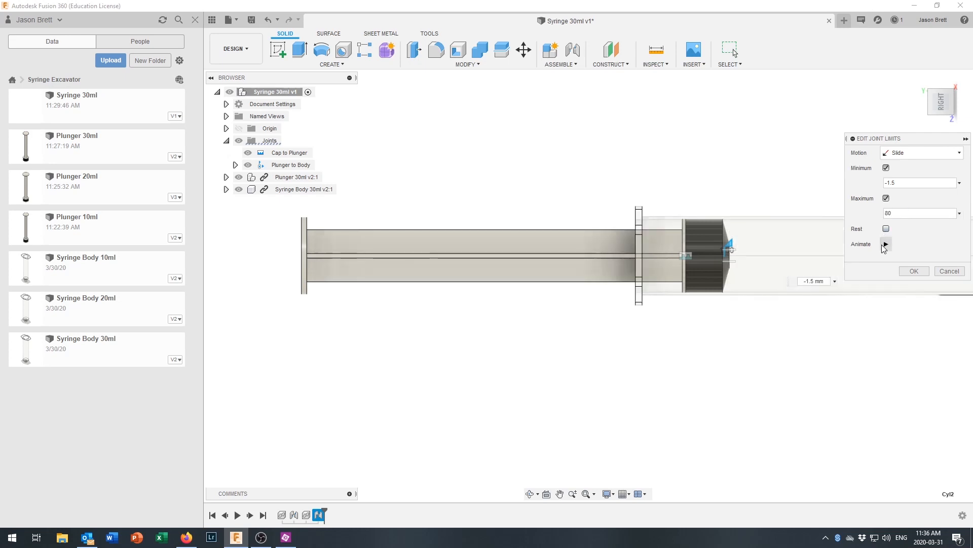
drag(892, 217, 889, 216)
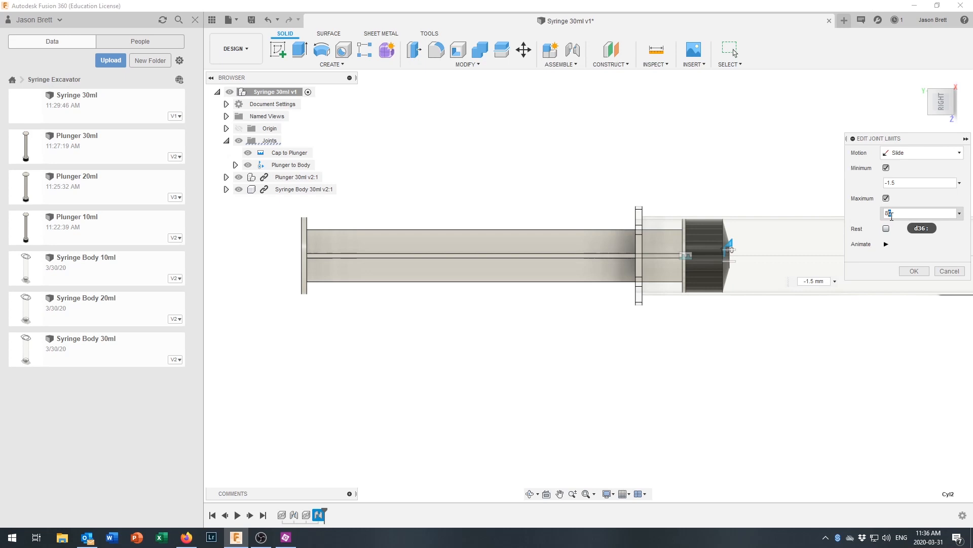
text(5)
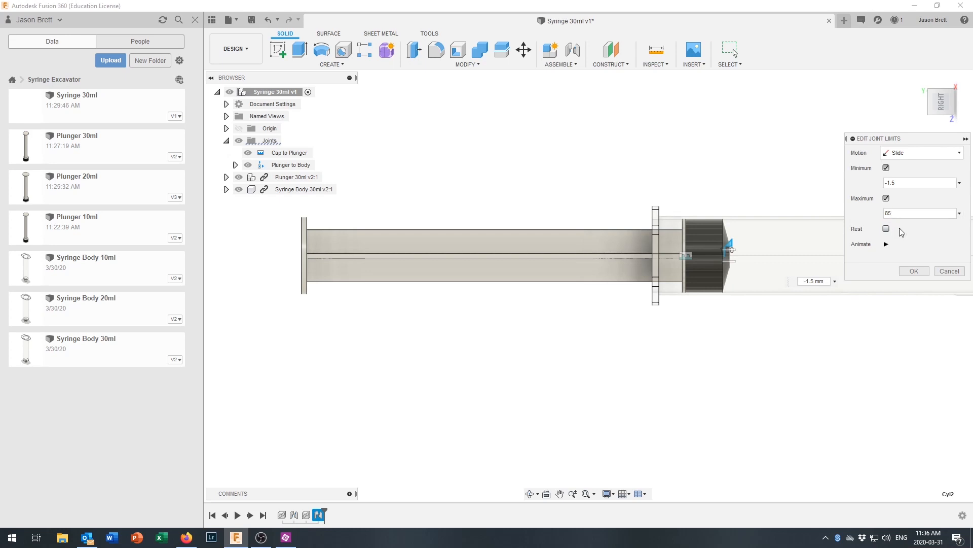
scroll(686, 243, up, 2)
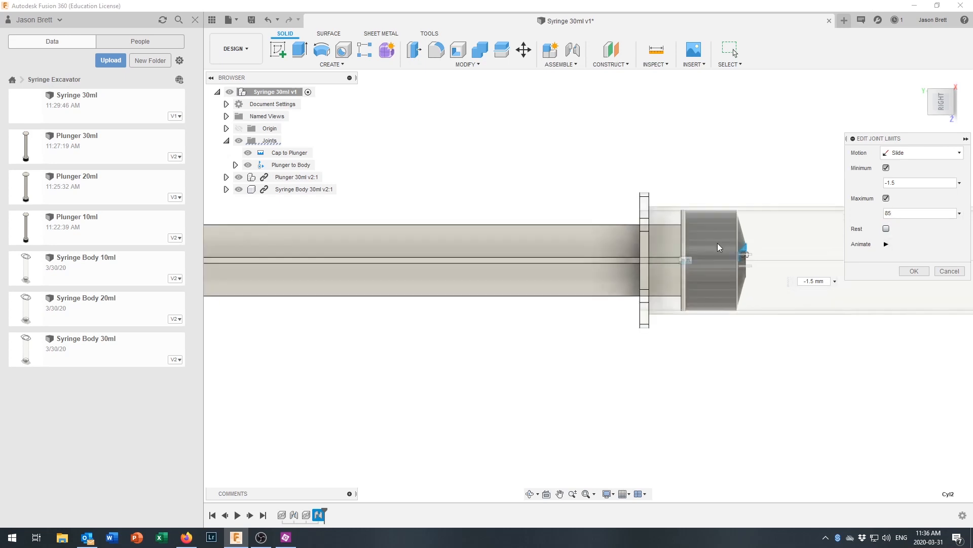
click(915, 270)
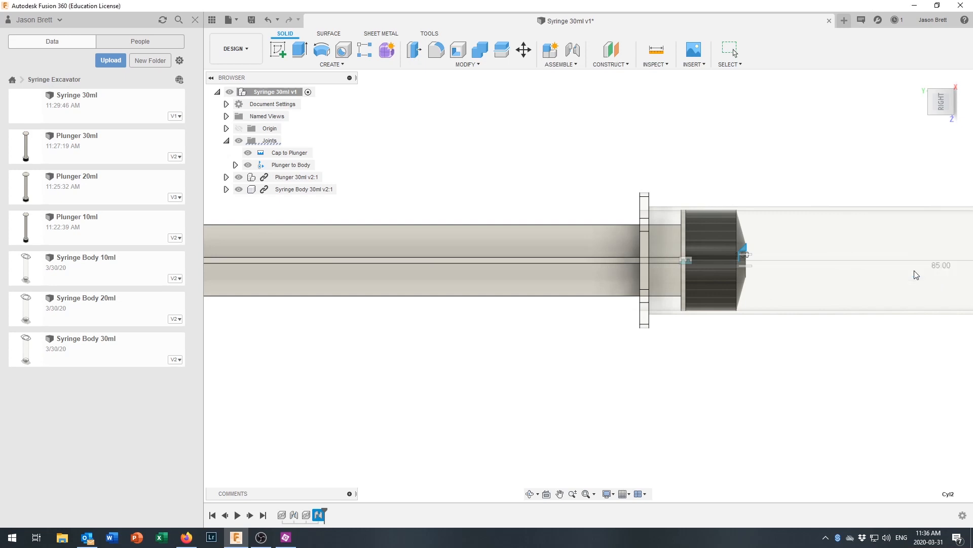
Step: Move the plunger by its handle to test how the limited joint behaves
scroll(874, 303, down, 2)
scroll(782, 356, down, 3)
scroll(782, 358, up, 1)
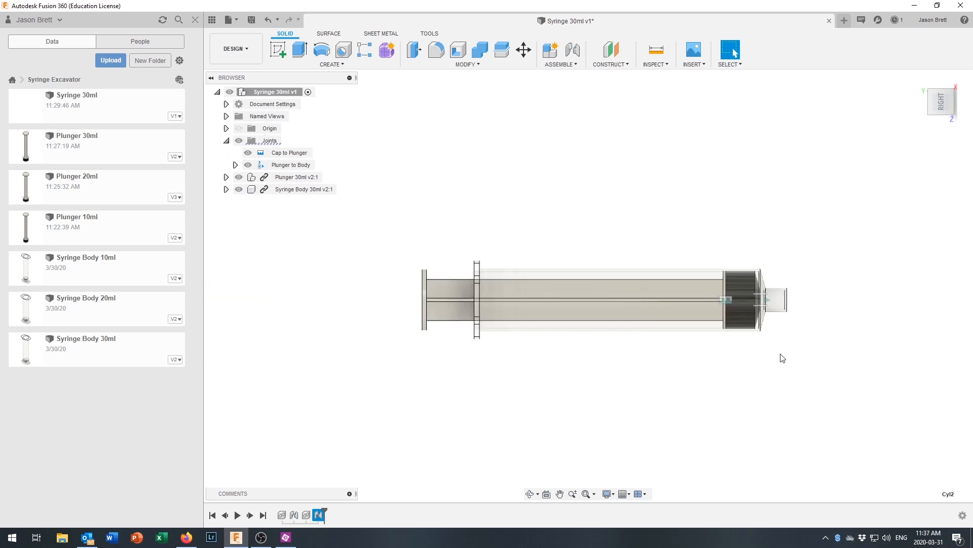
key(F6)
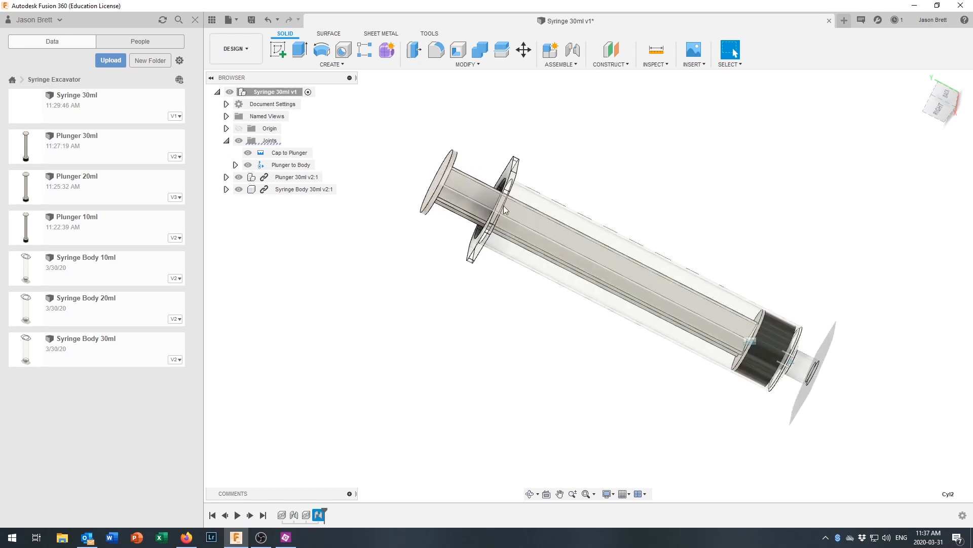
middle_drag(467, 179, 471, 160)
drag(472, 161, 469, 157)
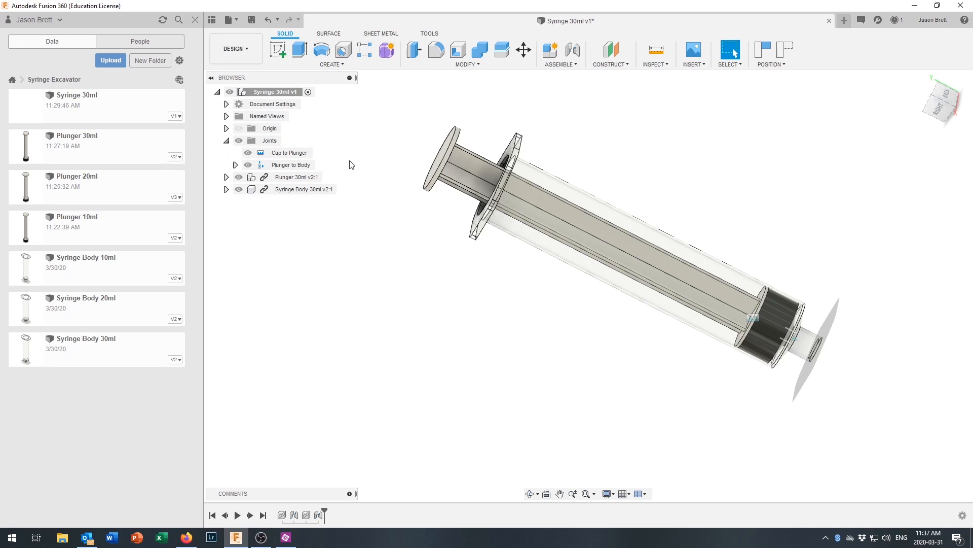
Step: Ground the Syringe Body 30ml component, continuing from the previous position without capturing the moved one
right_click(309, 192)
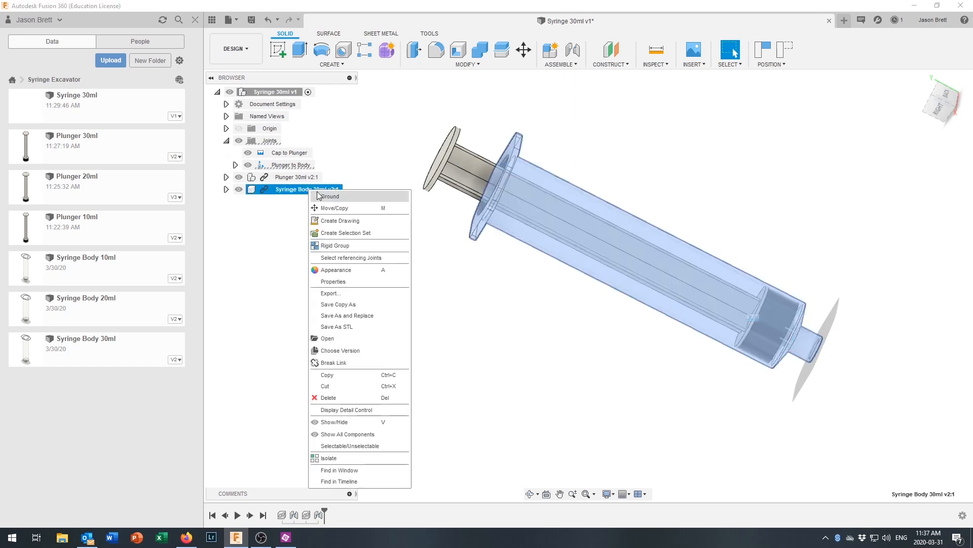
click(328, 198)
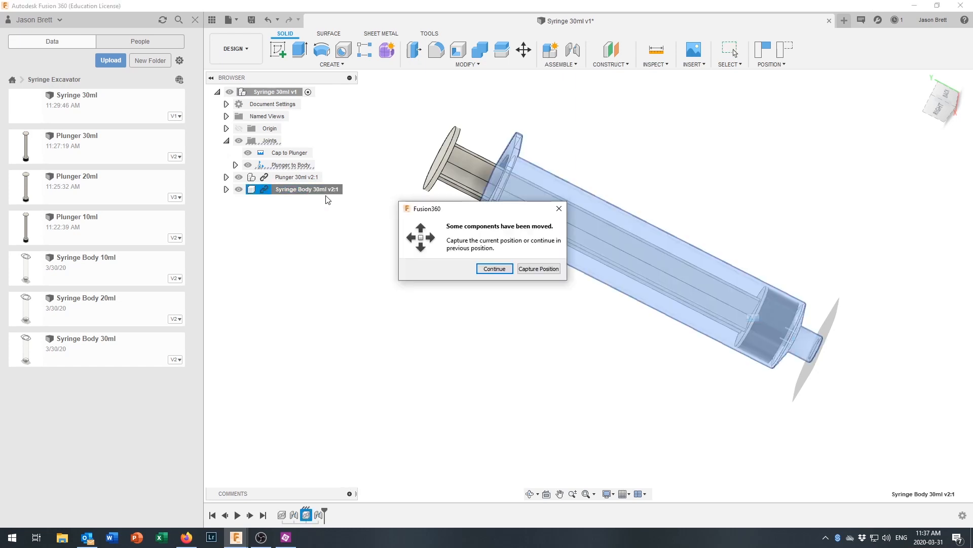
click(503, 270)
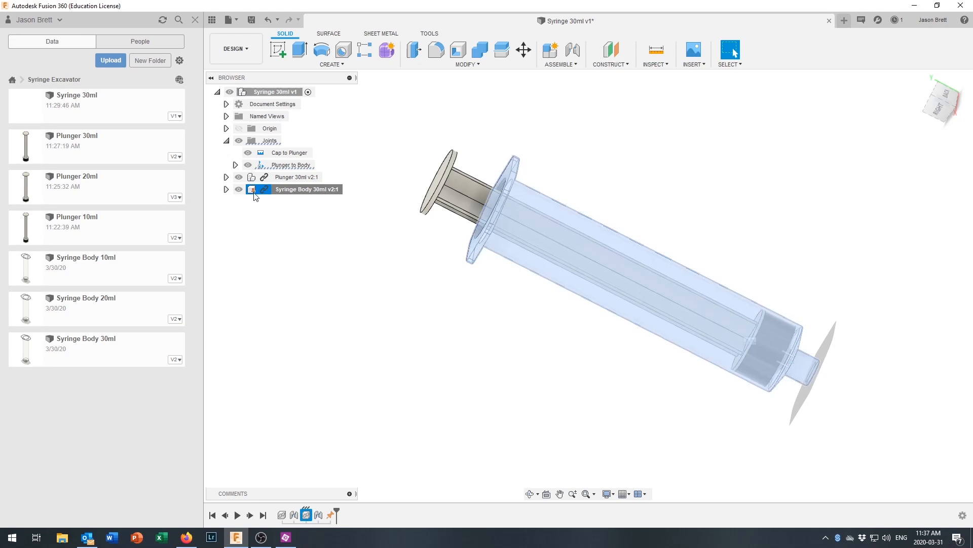
Step: Slide the plunger inside the grounded body to test its travel, and save the design with the version description User Saved
click(416, 178)
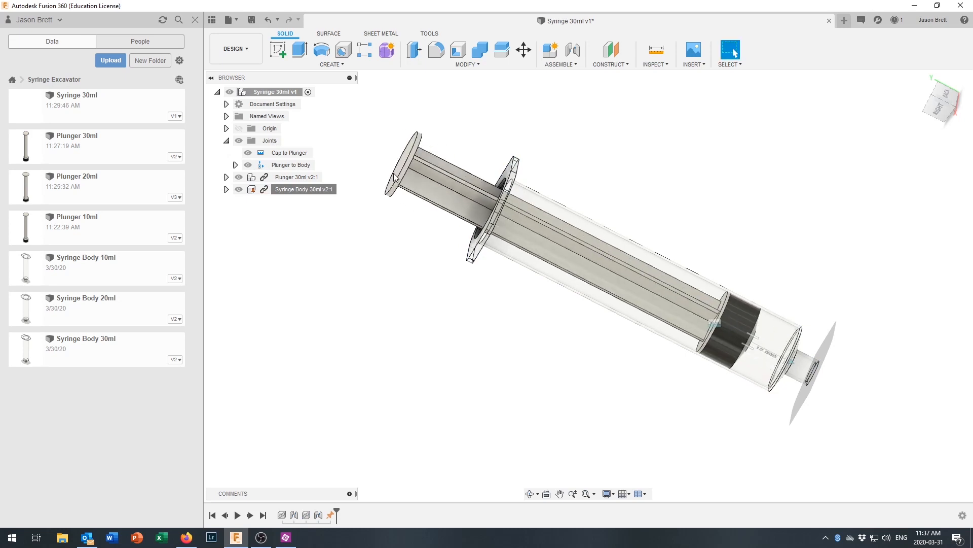
drag(443, 183, 490, 295)
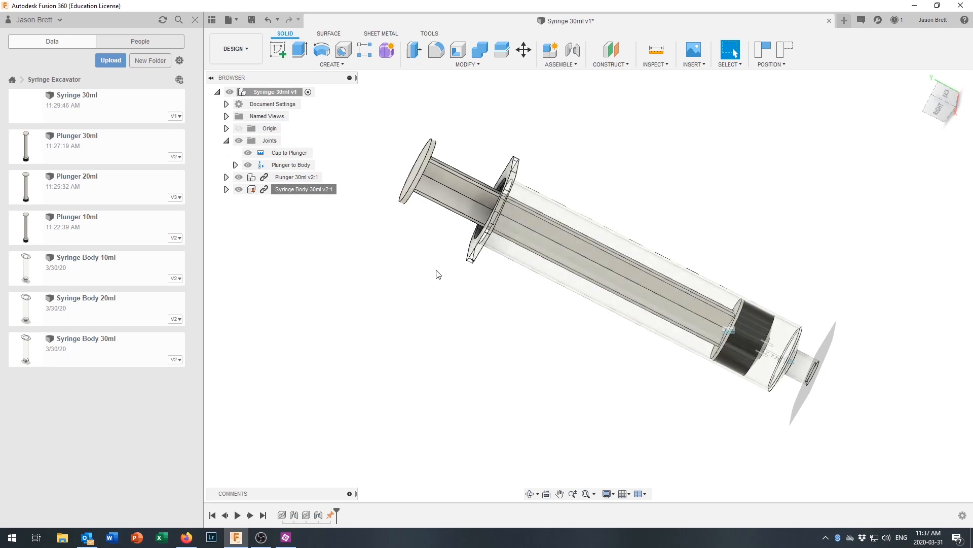
click(252, 22)
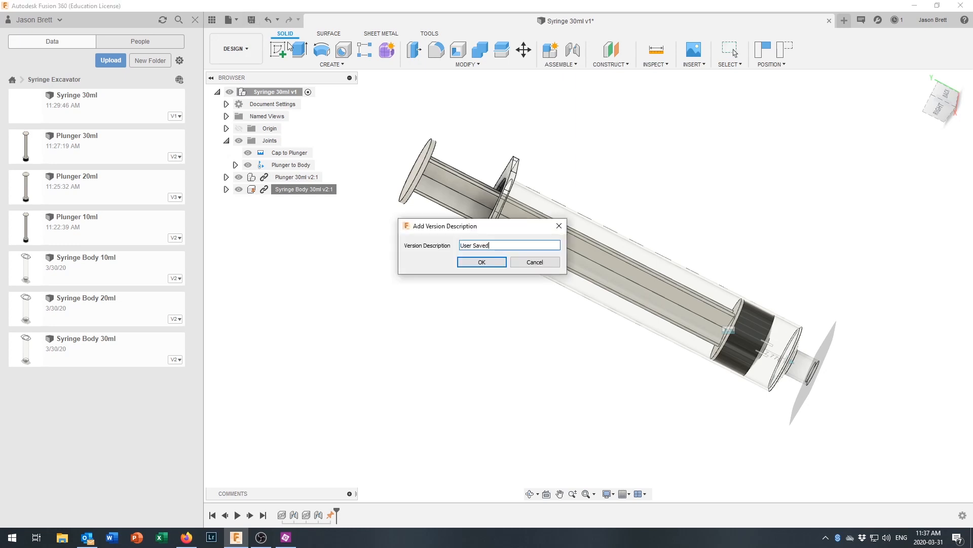
click(482, 262)
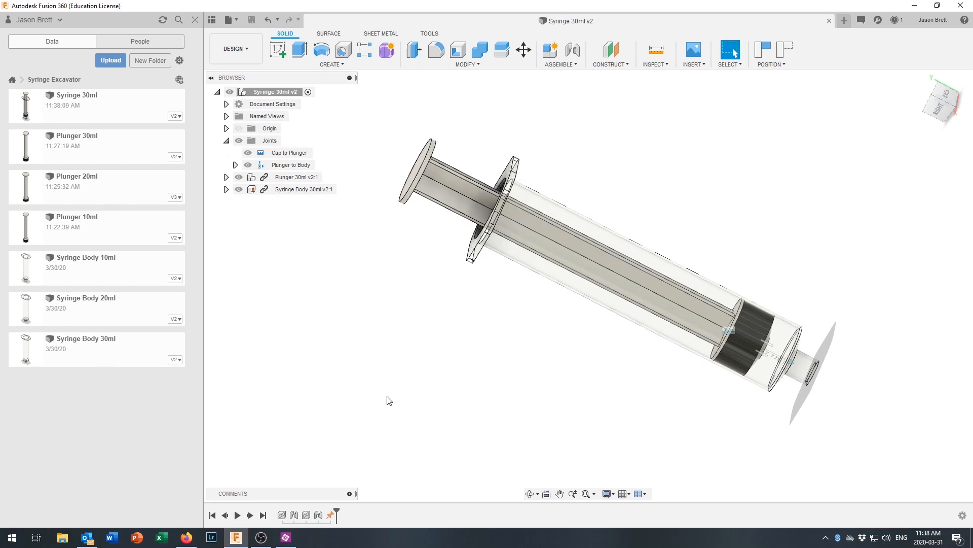
Step: Slide and rotate the plunger within the syringe body to check its limited motion, leaving it near the nozzle end
scroll(667, 367, down, 4)
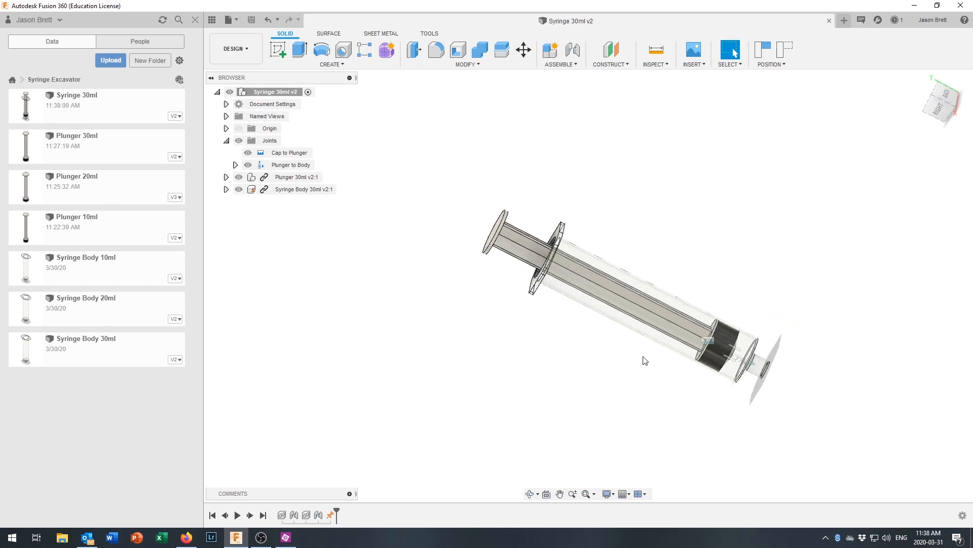
drag(519, 243, 618, 283)
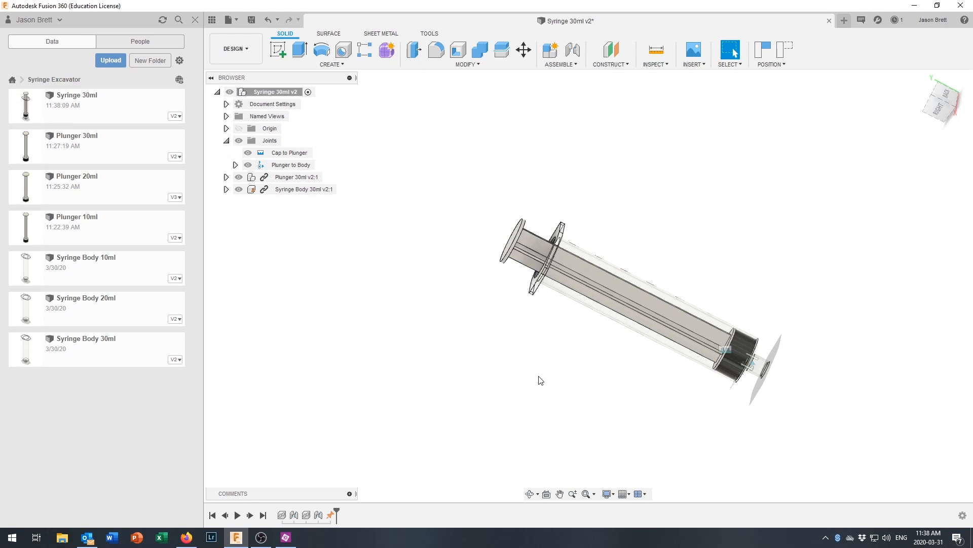
scroll(540, 381, up, 4)
middle_drag(604, 334, 531, 331)
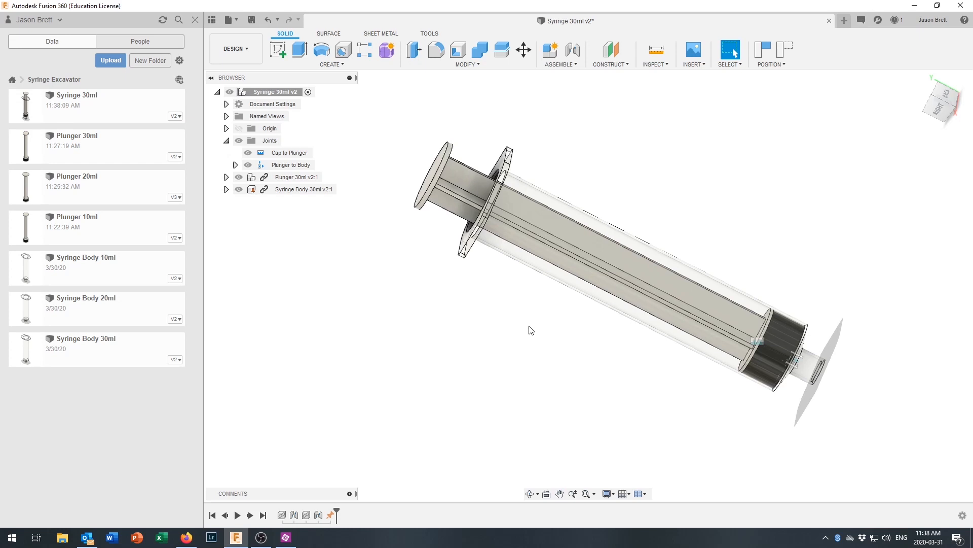